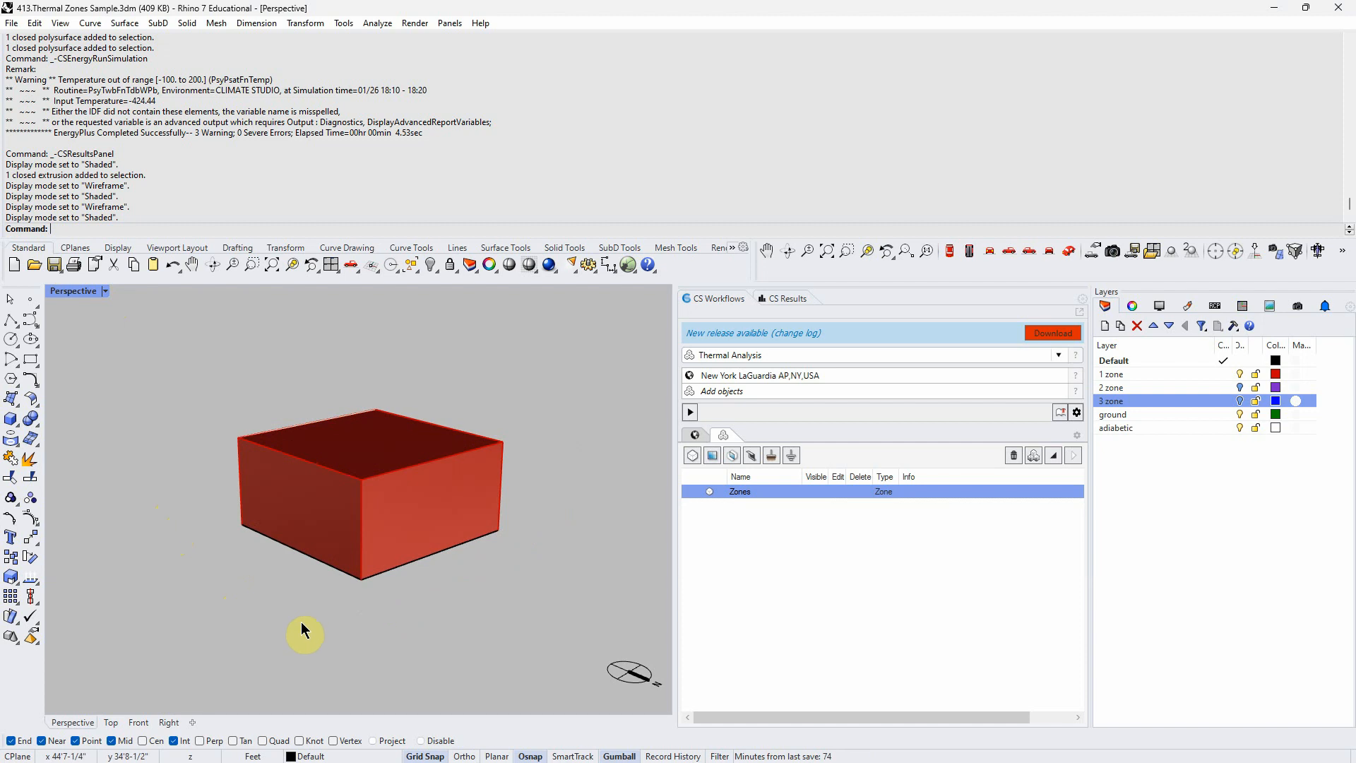
# Inspect the red single-zone box from several angles and check it as one selected closed volume
pyautogui.scroll(2, 302, 629)
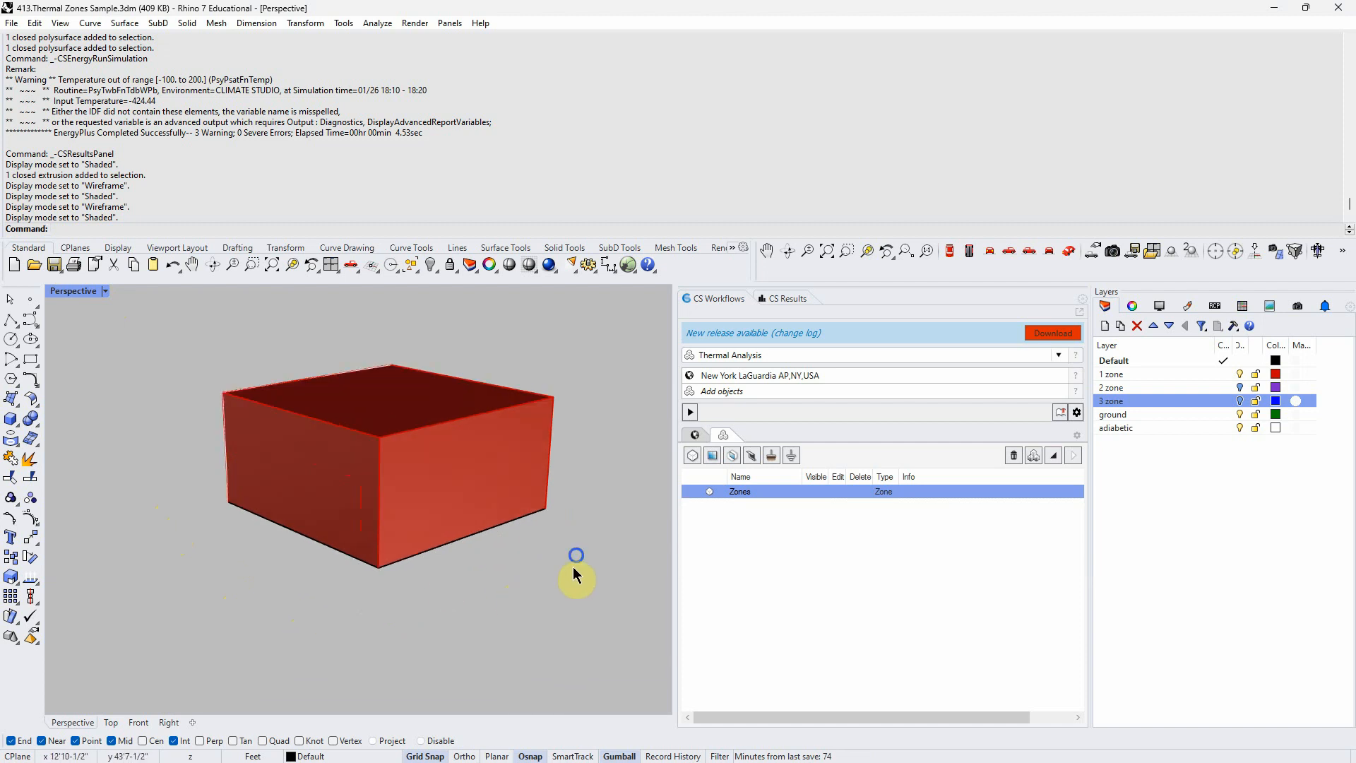
pyautogui.moveTo(548, 588); pyautogui.dragTo(572, 539, button='right')
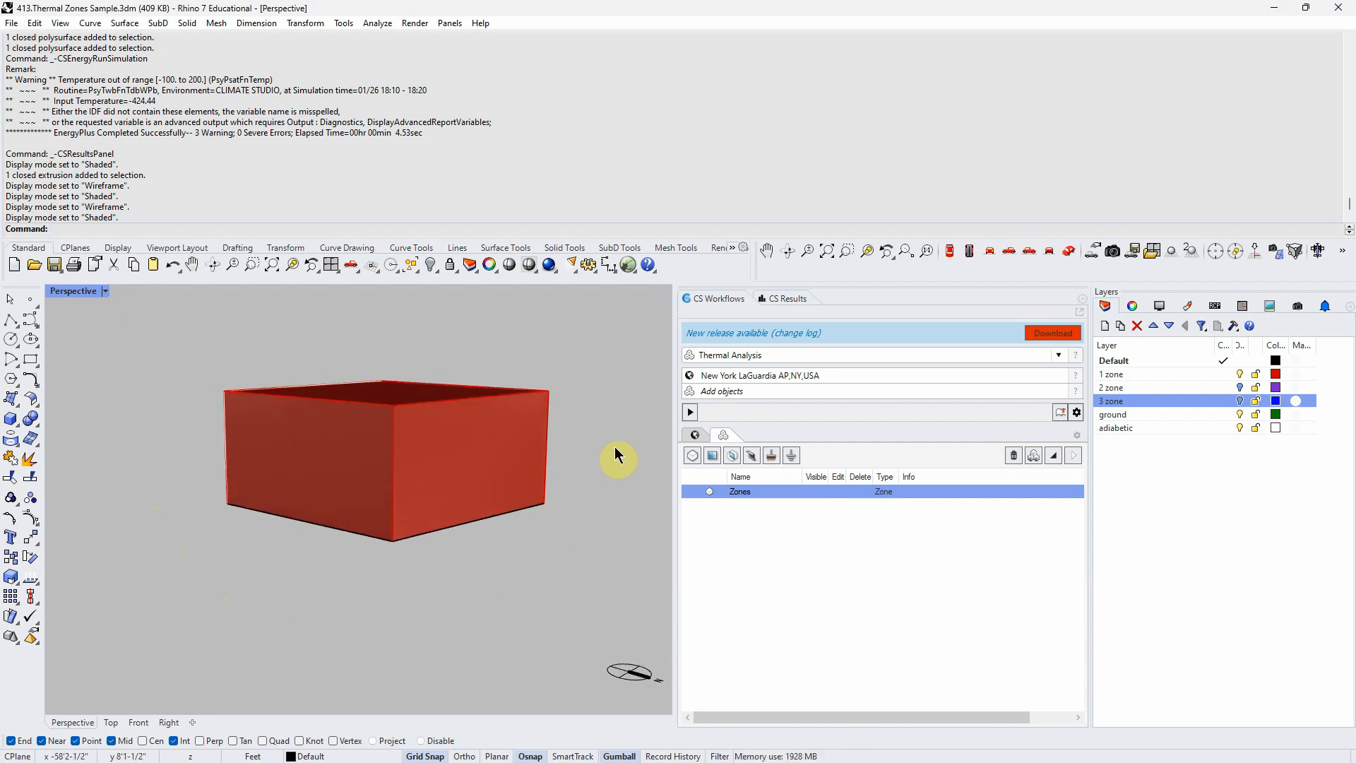
pyautogui.moveTo(620, 460); pyautogui.dragTo(602, 515, button='right')
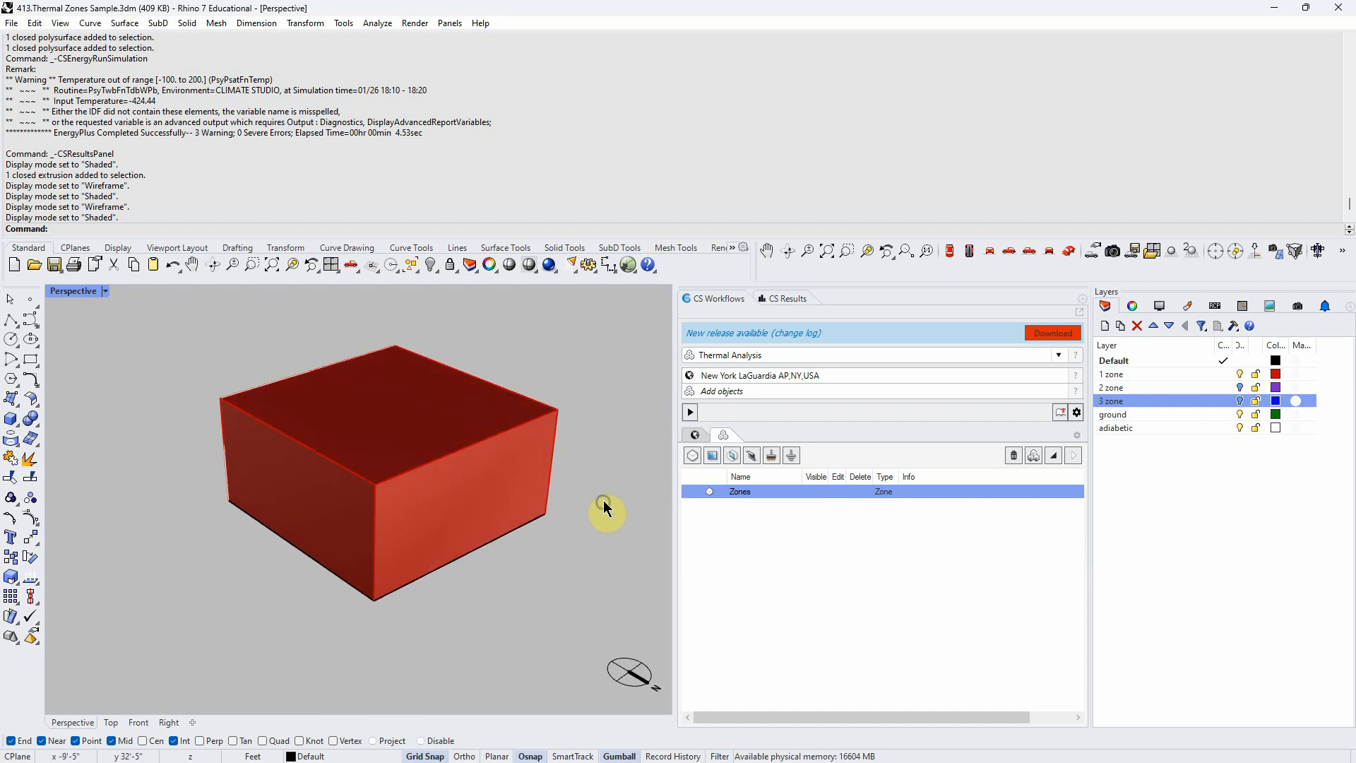
pyautogui.click(392, 465)
pyautogui.moveTo(553, 619)
pyautogui.mouseDown(button='right')
pyautogui.moveTo(523, 621)
pyautogui.moveTo(541, 639)
pyautogui.mouseUp(button='right')
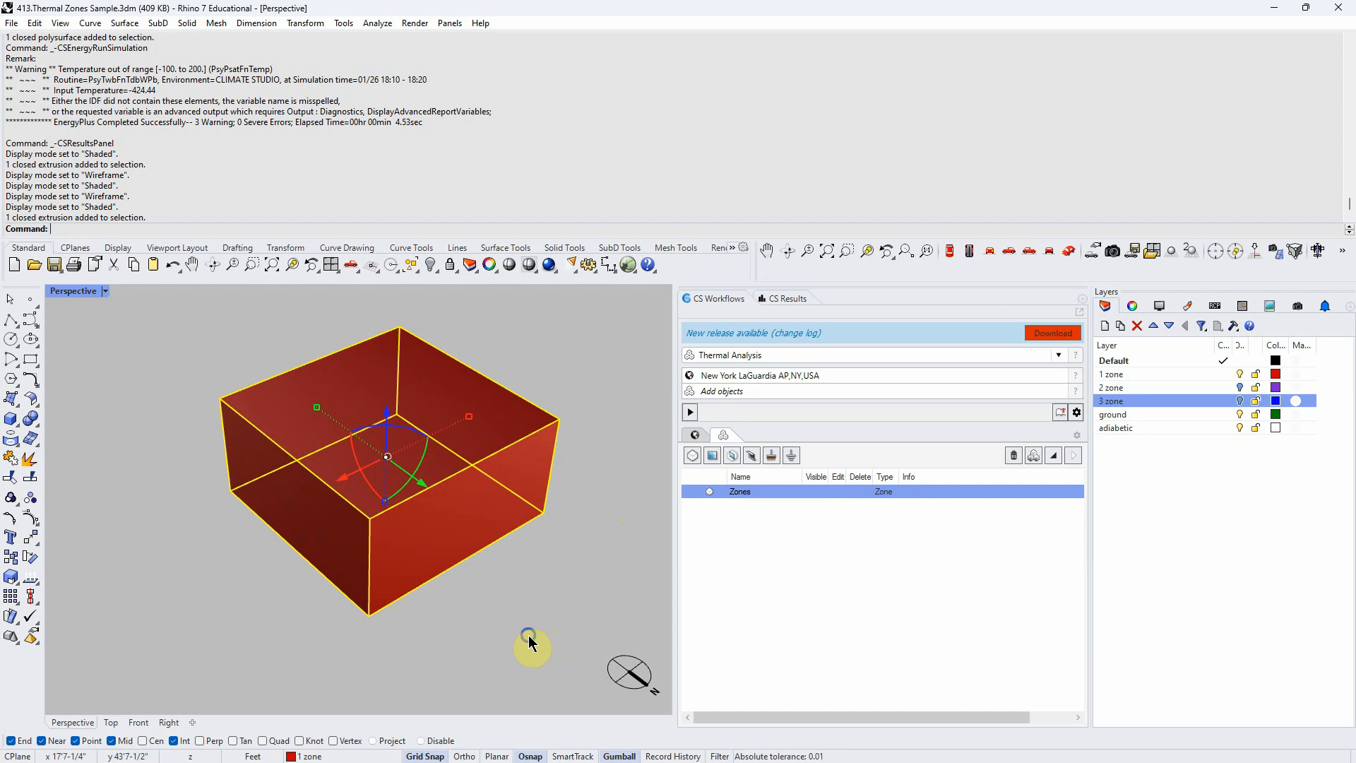
pyautogui.hotkey('ctrl', 'alt', 's')
pyautogui.click(513, 630)
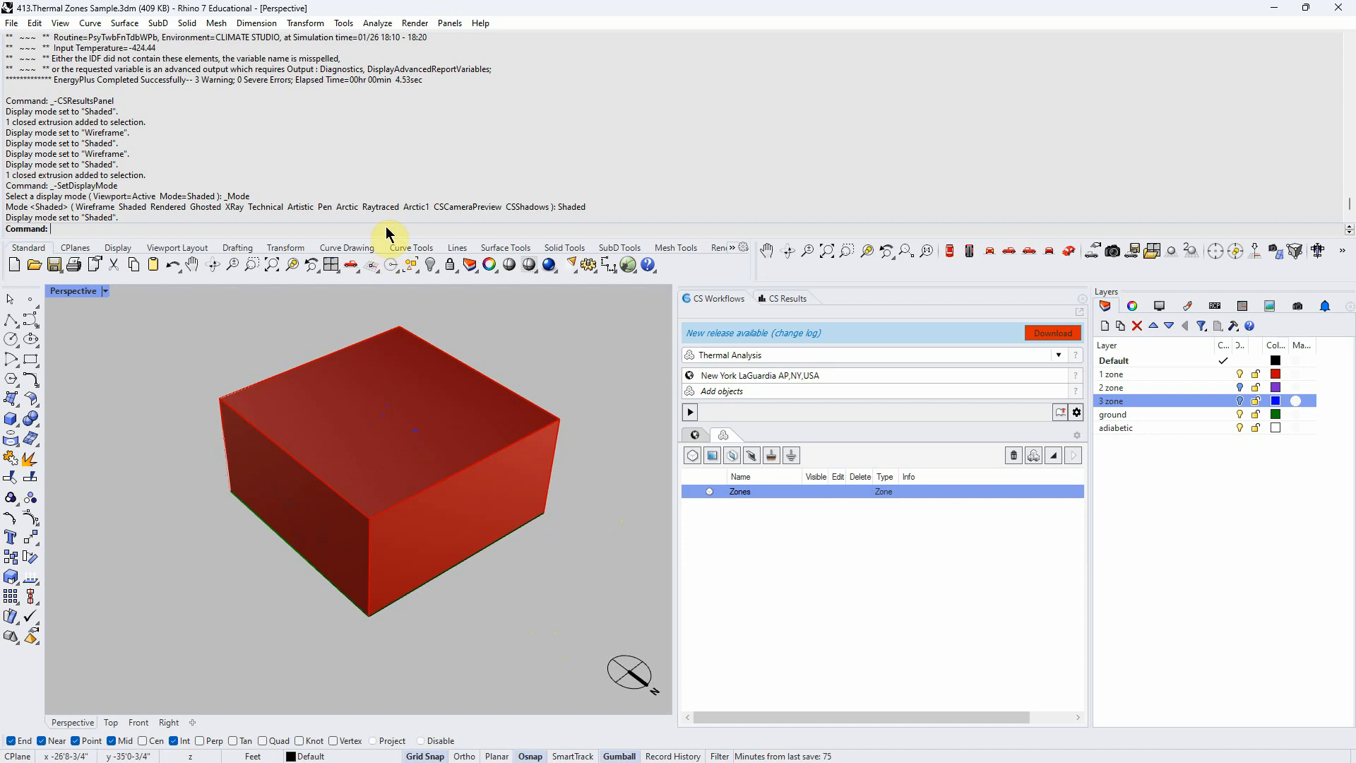
# Shrink the command history area to enlarge the Perspective view, and inspect the single-zone box from several angles
pyautogui.moveTo(386, 239); pyautogui.dragTo(388, 110)
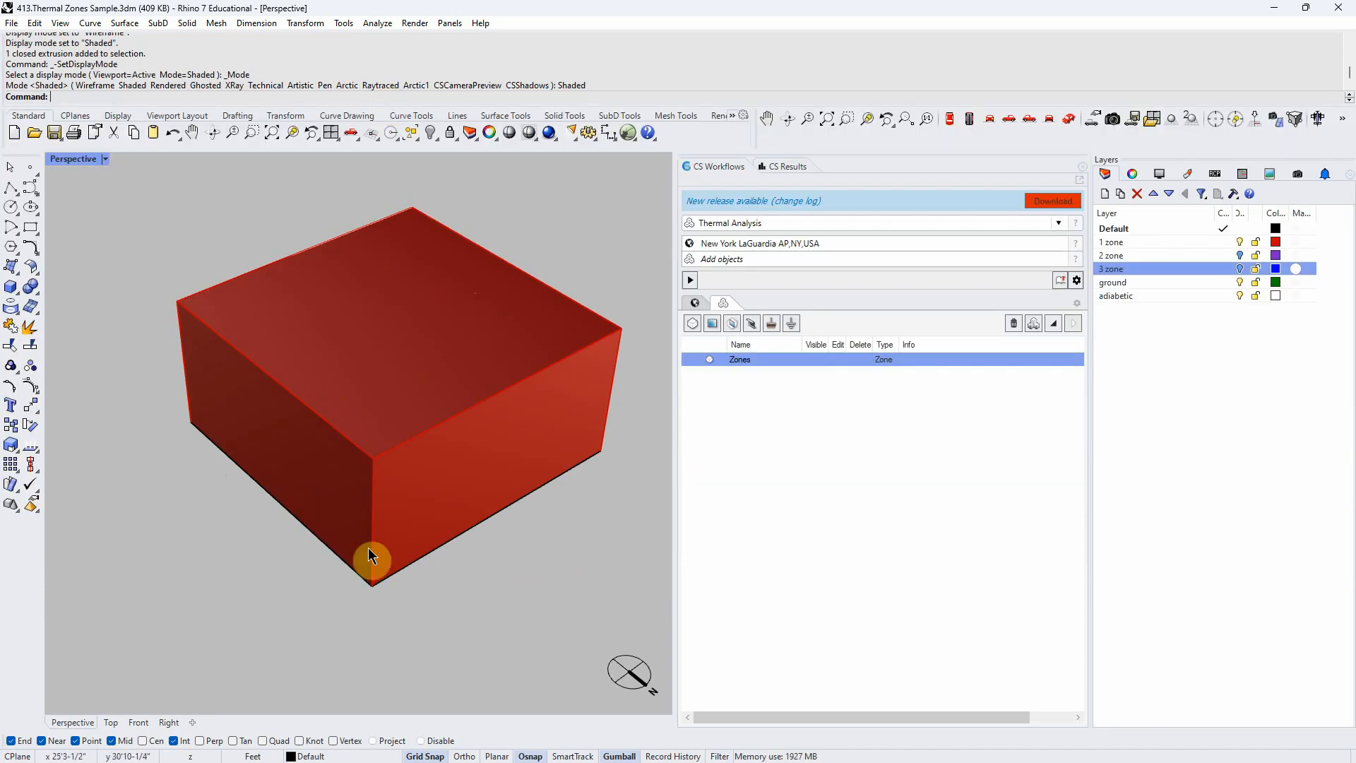
pyautogui.scroll(-2, 442, 577)
pyautogui.moveTo(441, 578); pyautogui.dragTo(456, 543, button='right')
pyautogui.click(461, 501)
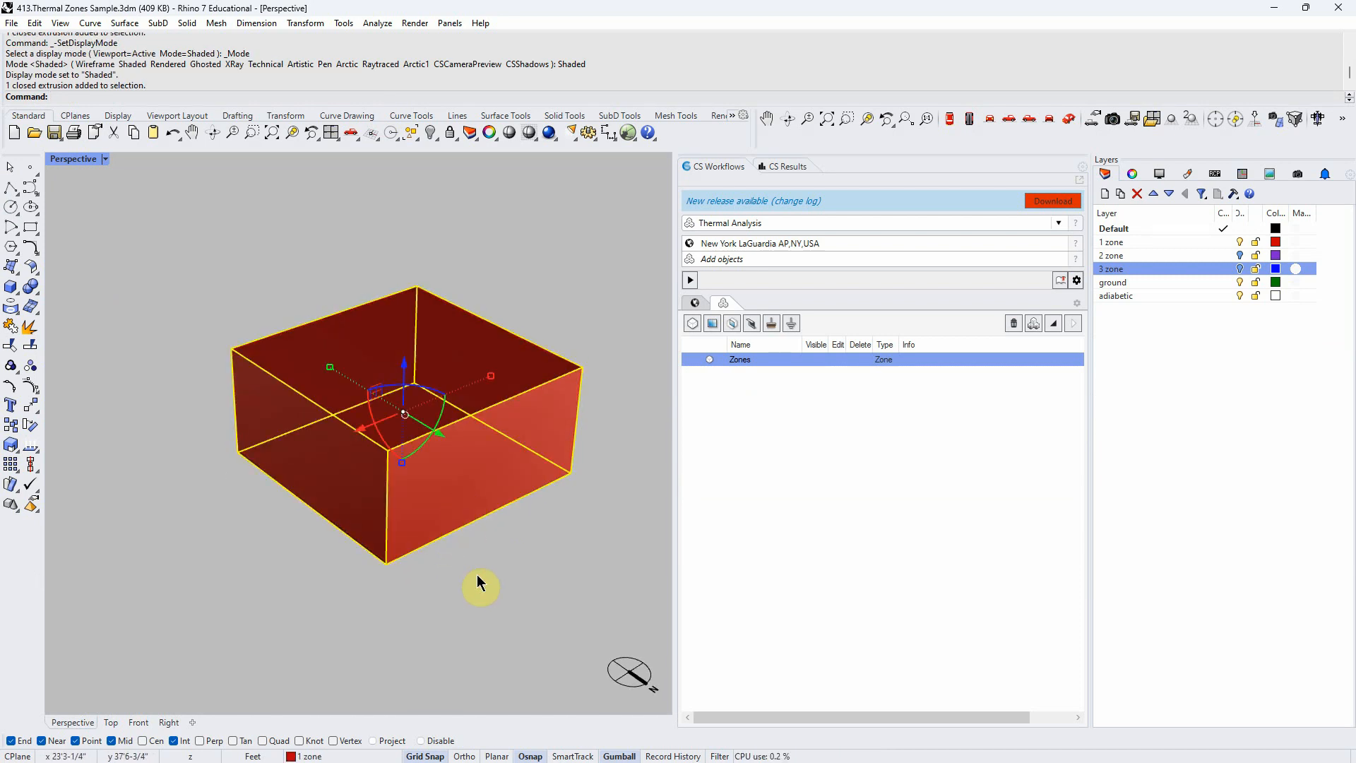
pyautogui.moveTo(478, 576); pyautogui.dragTo(490, 594, button='right')
pyautogui.click(490, 595)
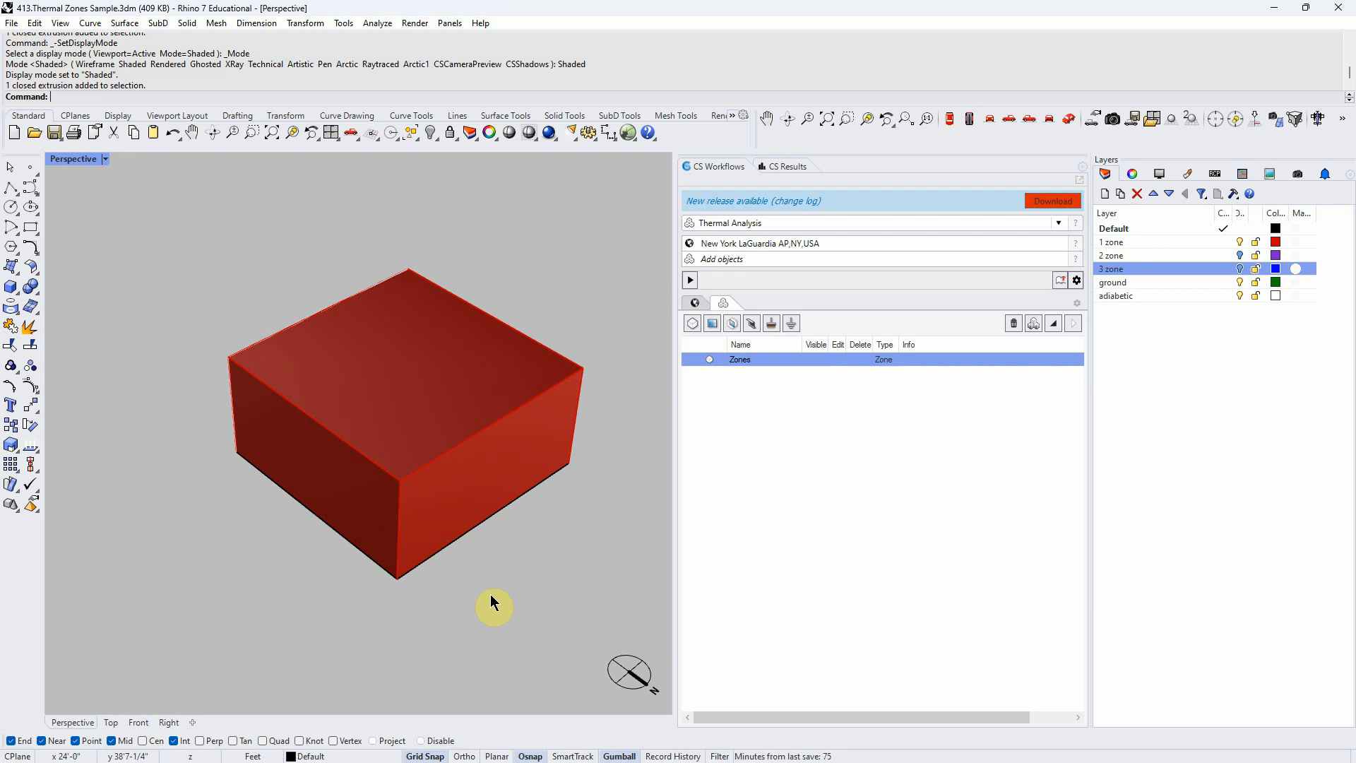
pyautogui.moveTo(491, 596); pyautogui.dragTo(508, 588, button='right')
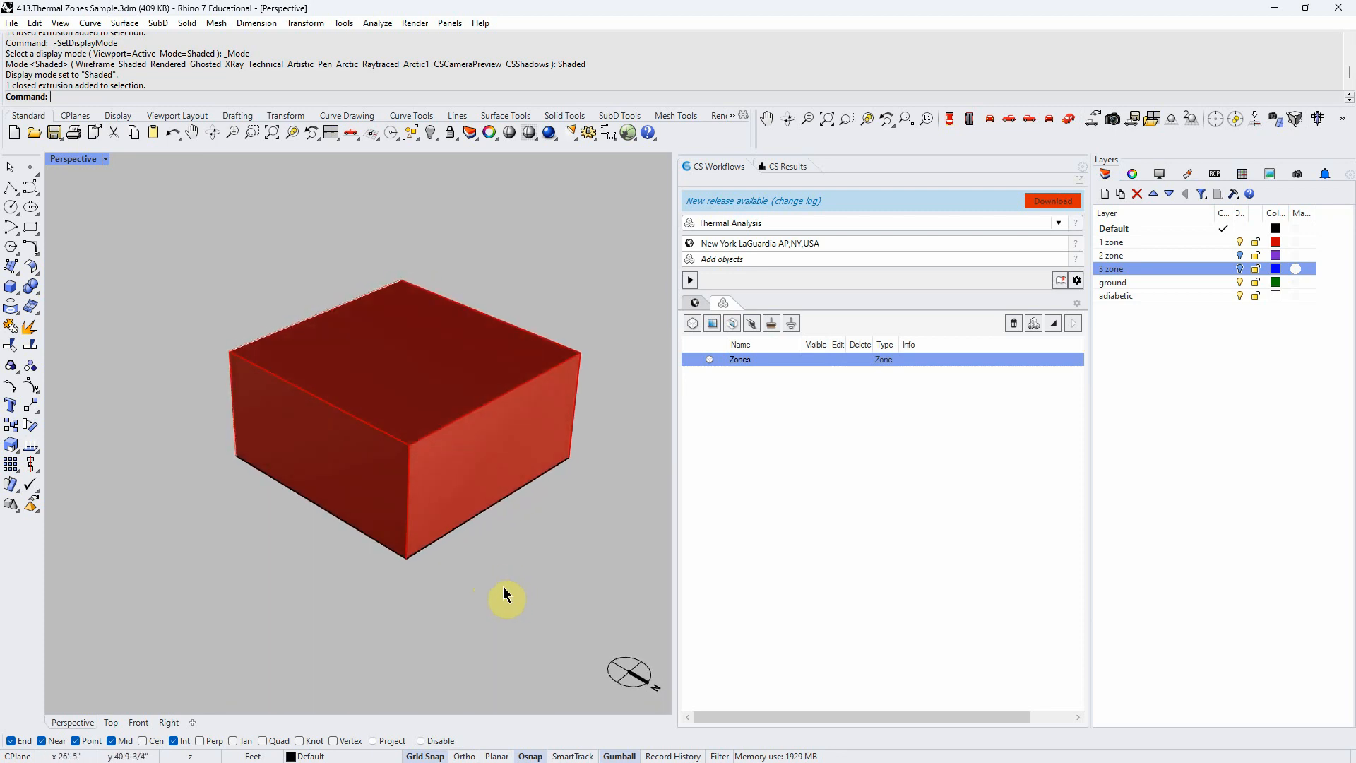
pyautogui.click(429, 468)
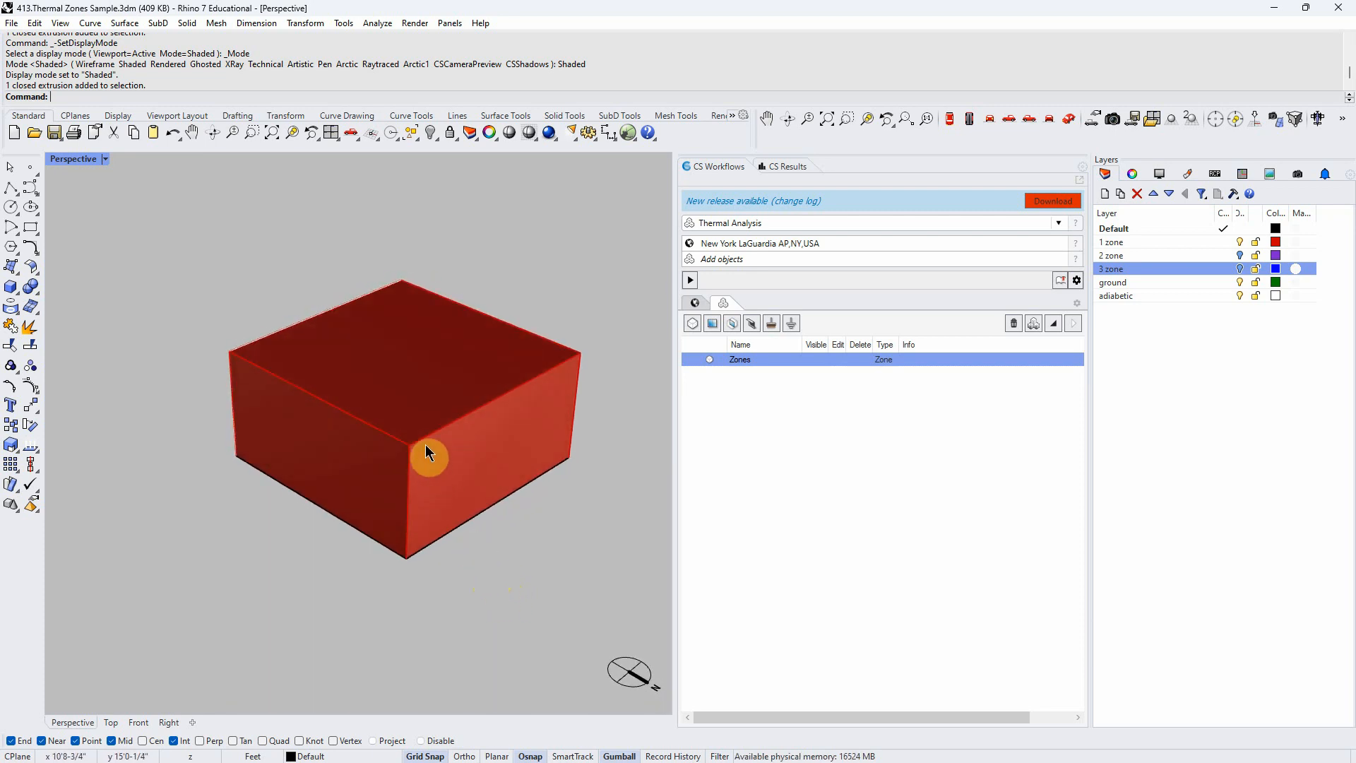
pyautogui.scroll(2, 426, 446)
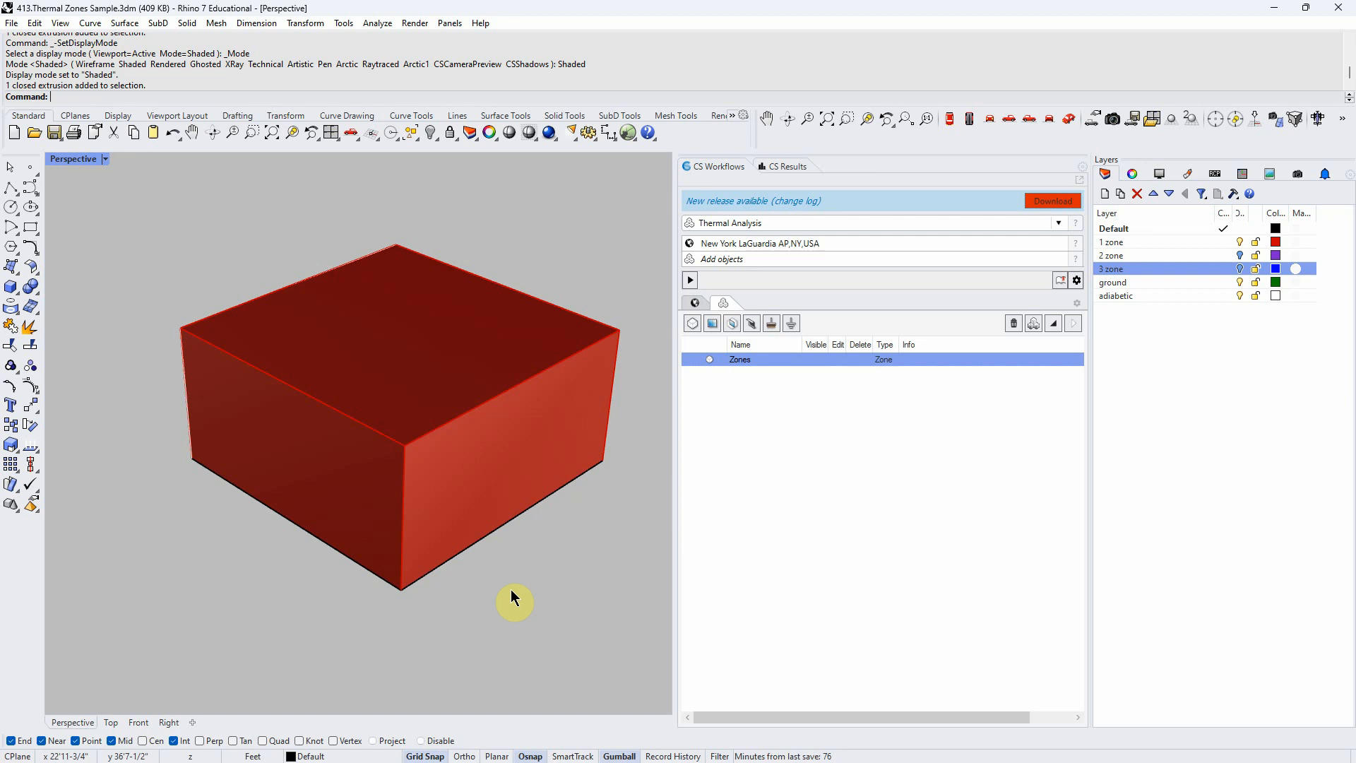
# Inspect the box's edges and ground outline in Wireframe display, and return the Perspective view to Shaded
pyautogui.click(105, 159)
pyautogui.click(95, 212)
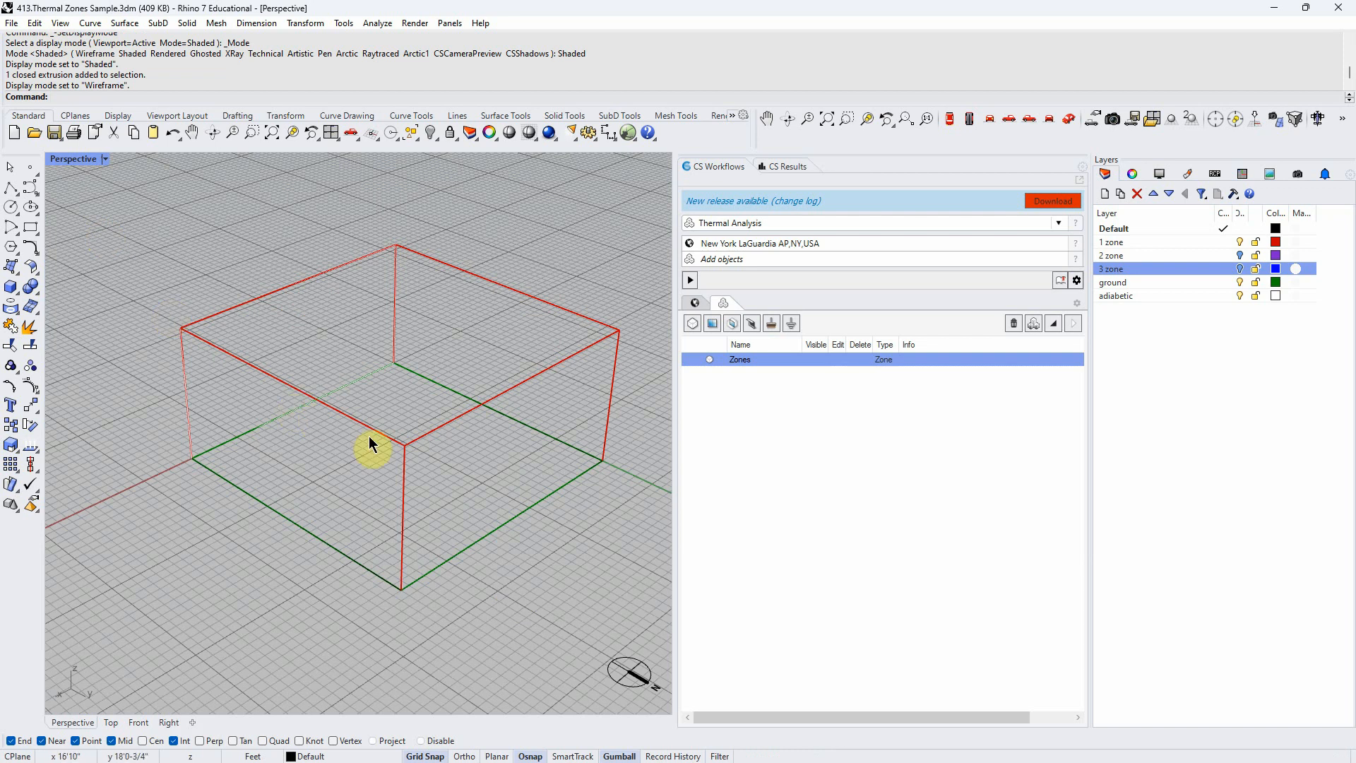
pyautogui.moveTo(563, 565); pyautogui.dragTo(417, 460, button='right')
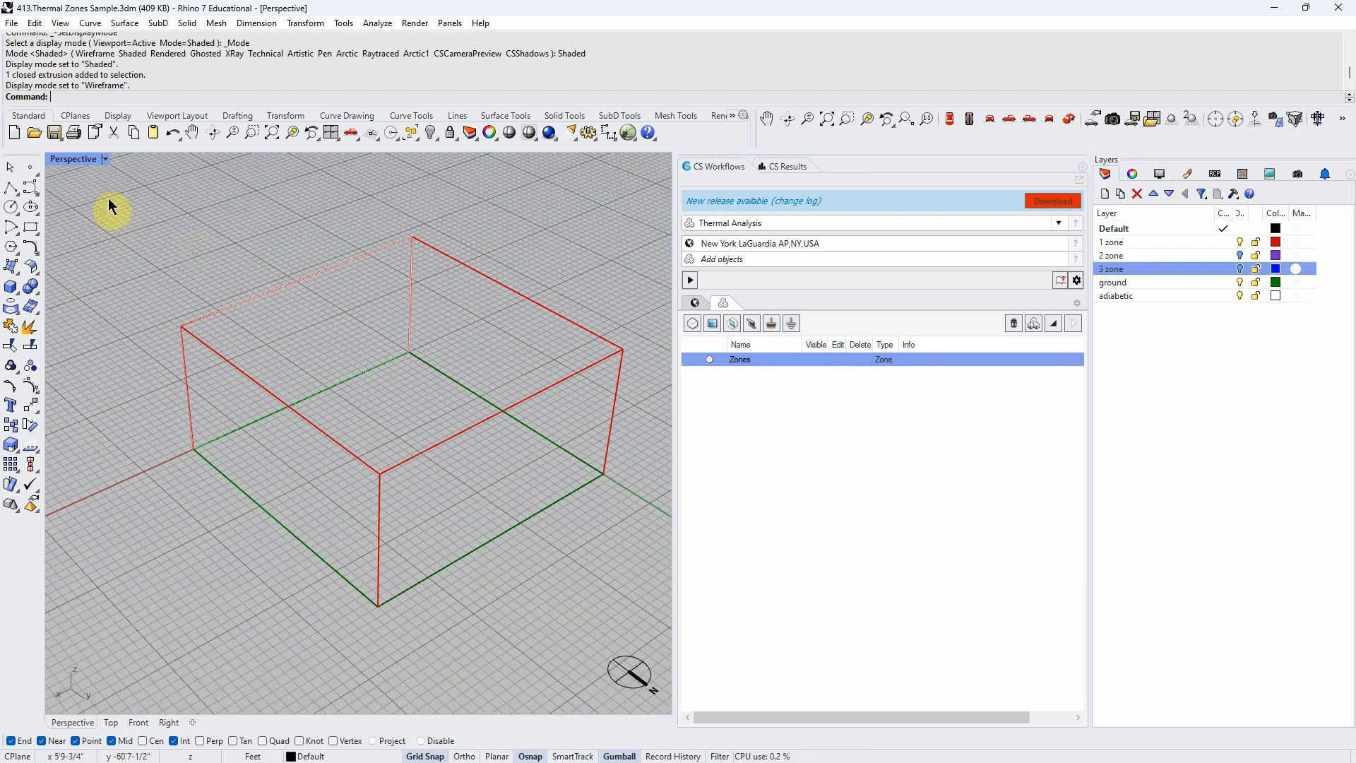
pyautogui.click(104, 161)
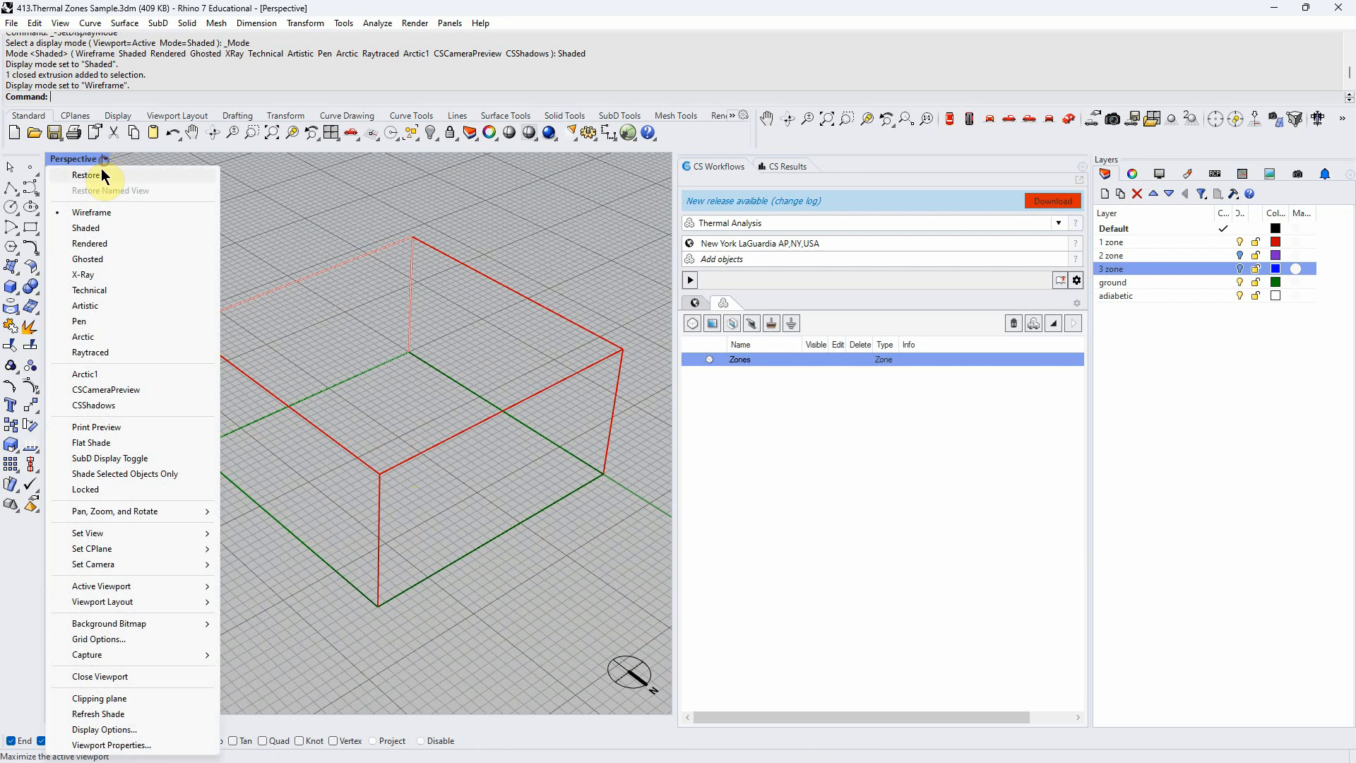
pyautogui.click(84, 226)
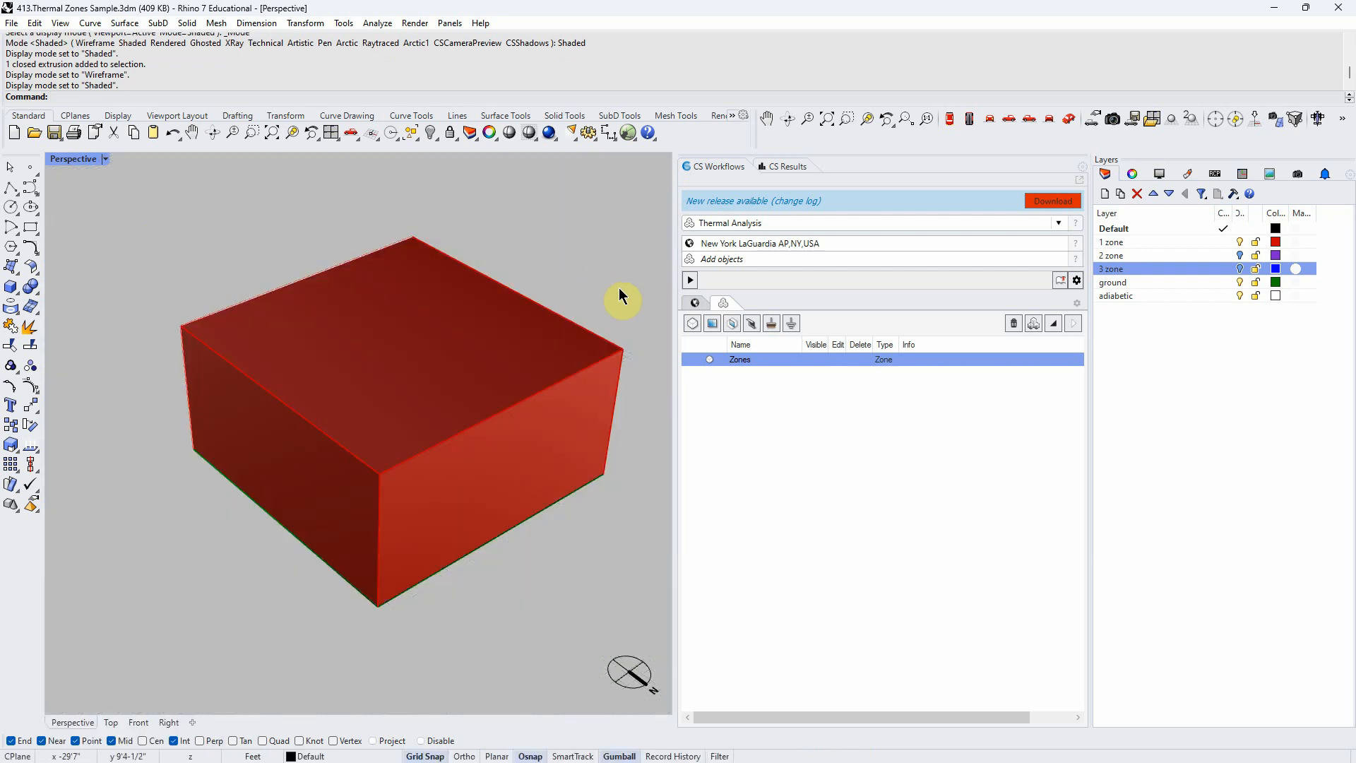
# Create a thermal zone from the red box volume and expand the Zones list
pyautogui.click(693, 324)
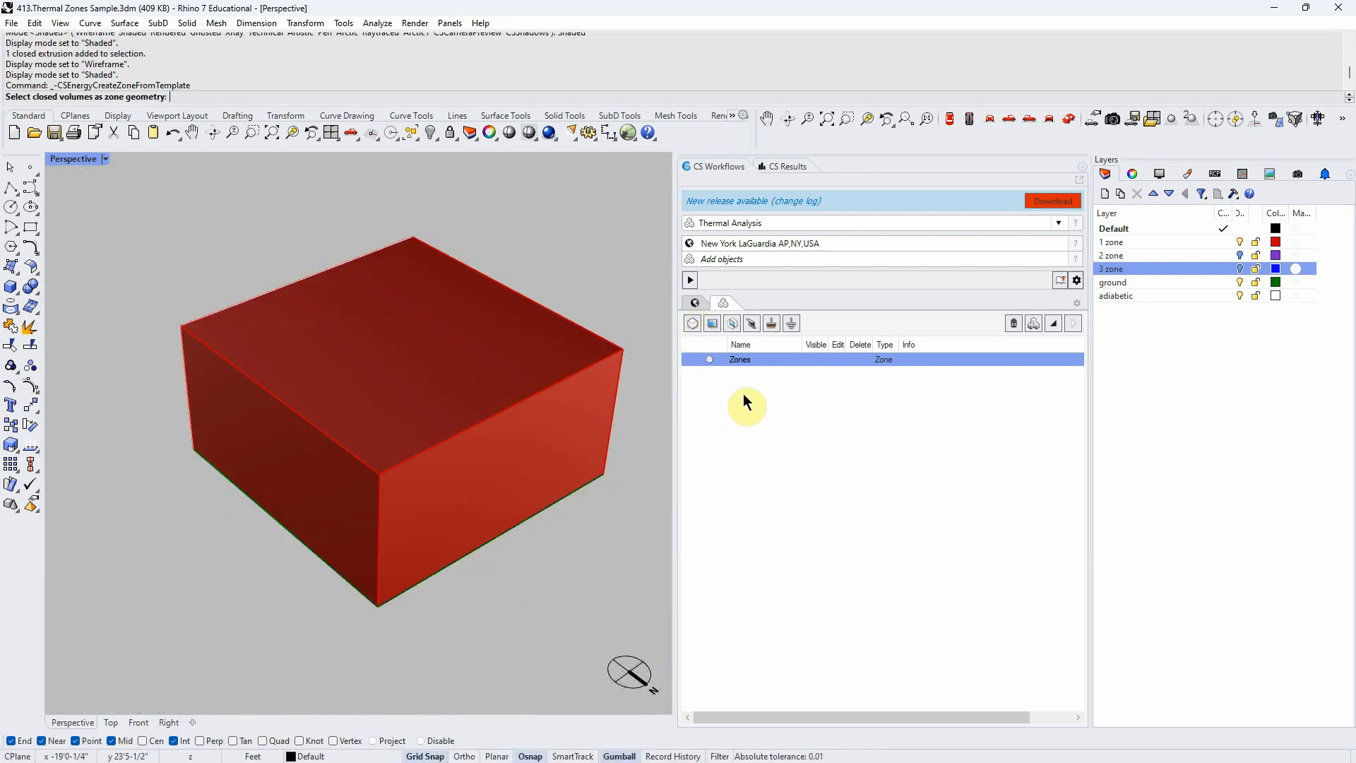
pyautogui.click(611, 371)
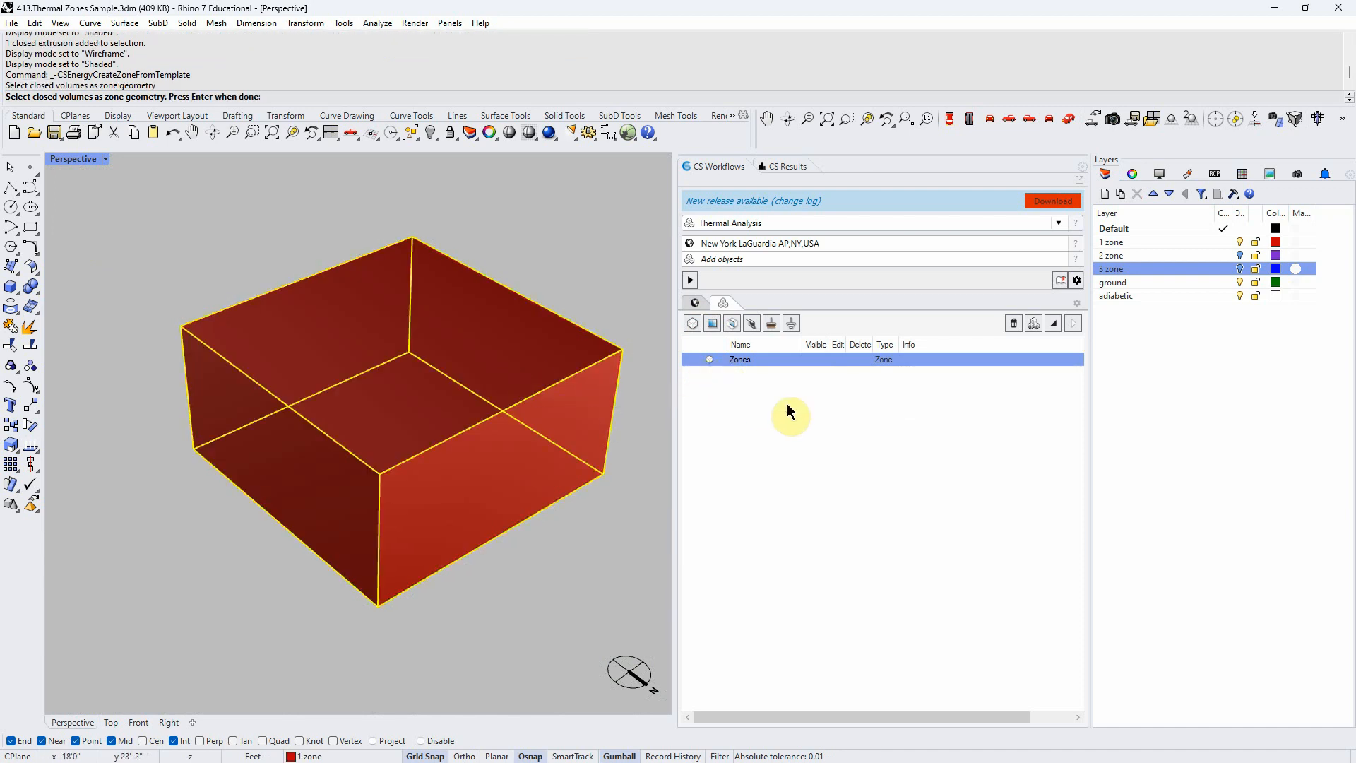
pyautogui.press('Return')
pyautogui.click(708, 548)
pyautogui.click(689, 360)
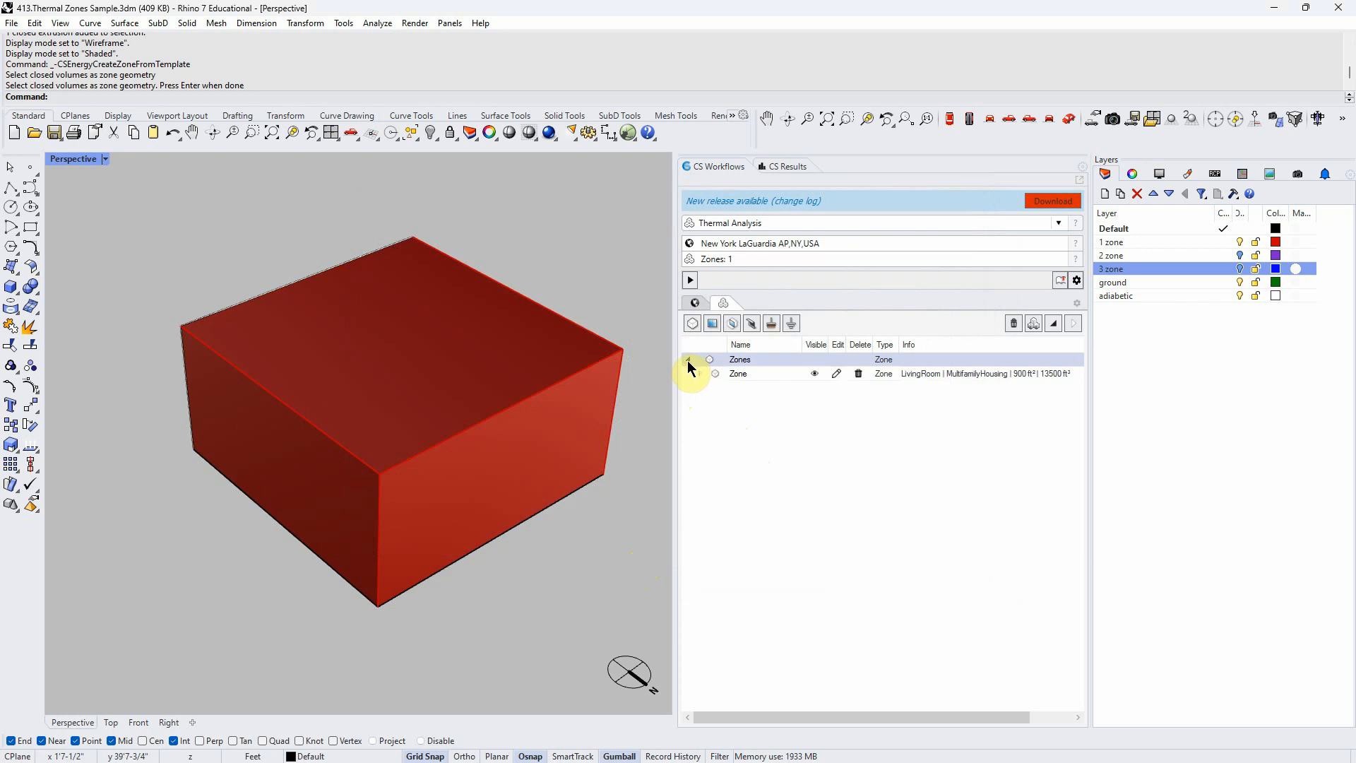
# Set the Perspective view to Wireframe and highlight each of the zone's facade, exterior floor and roof faces in turn
pyautogui.click(105, 159)
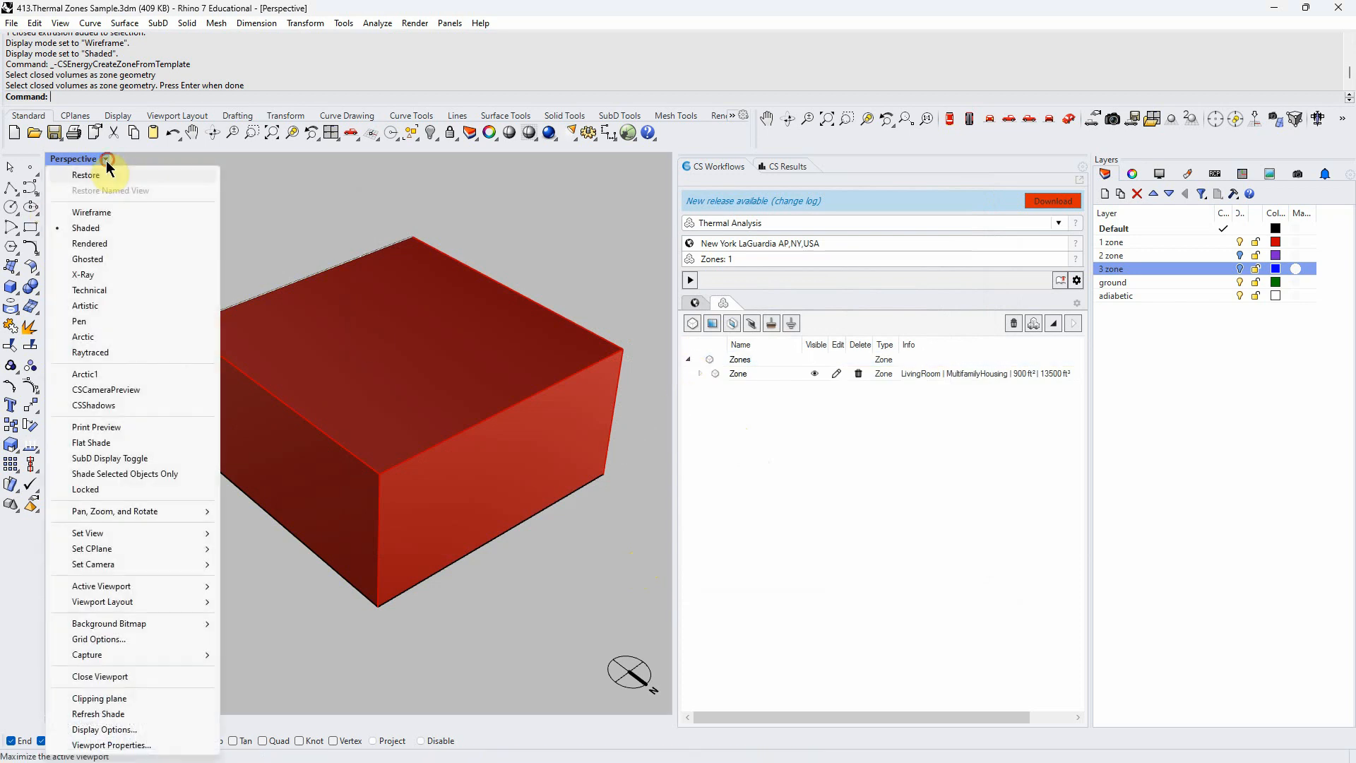
pyautogui.click(100, 211)
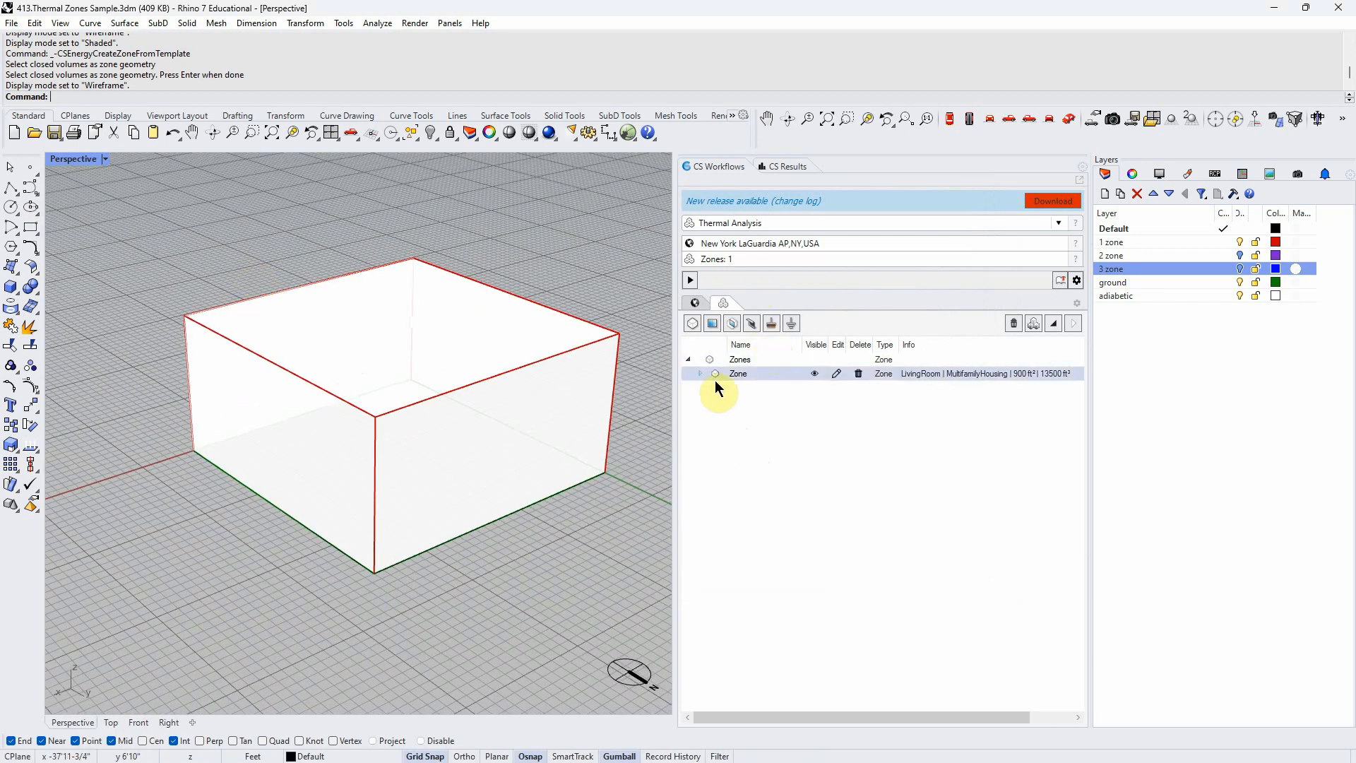
pyautogui.click(700, 374)
pyautogui.click(745, 387)
pyautogui.click(744, 401)
pyautogui.click(745, 414)
pyautogui.click(748, 428)
pyautogui.click(751, 444)
pyautogui.moveTo(579, 551)
pyautogui.mouseDown(button='right')
pyautogui.moveTo(575, 475)
pyautogui.moveTo(585, 551)
pyautogui.mouseUp(button='right')
pyautogui.click(733, 458)
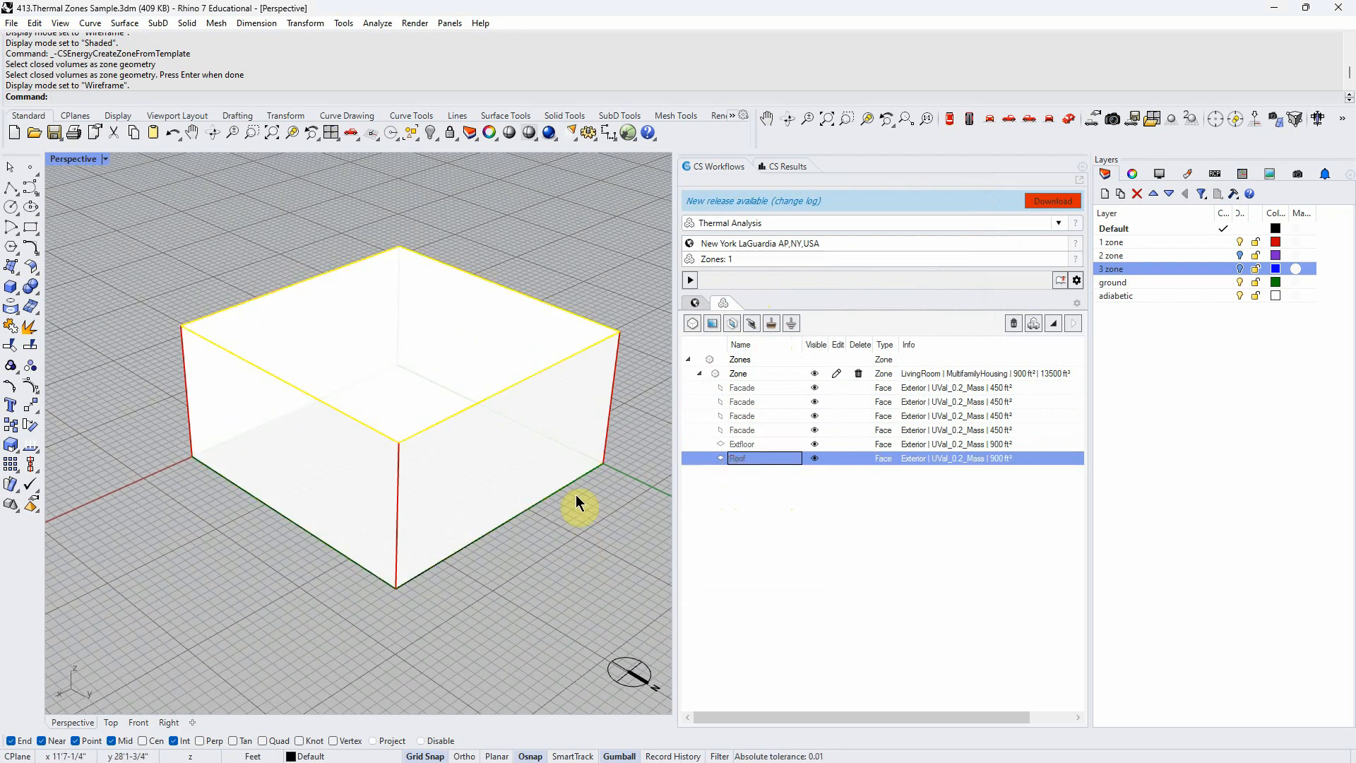
# Open the zone's settings and review its Envelope constructions, including the roof, facade and partition
pyautogui.click(836, 375)
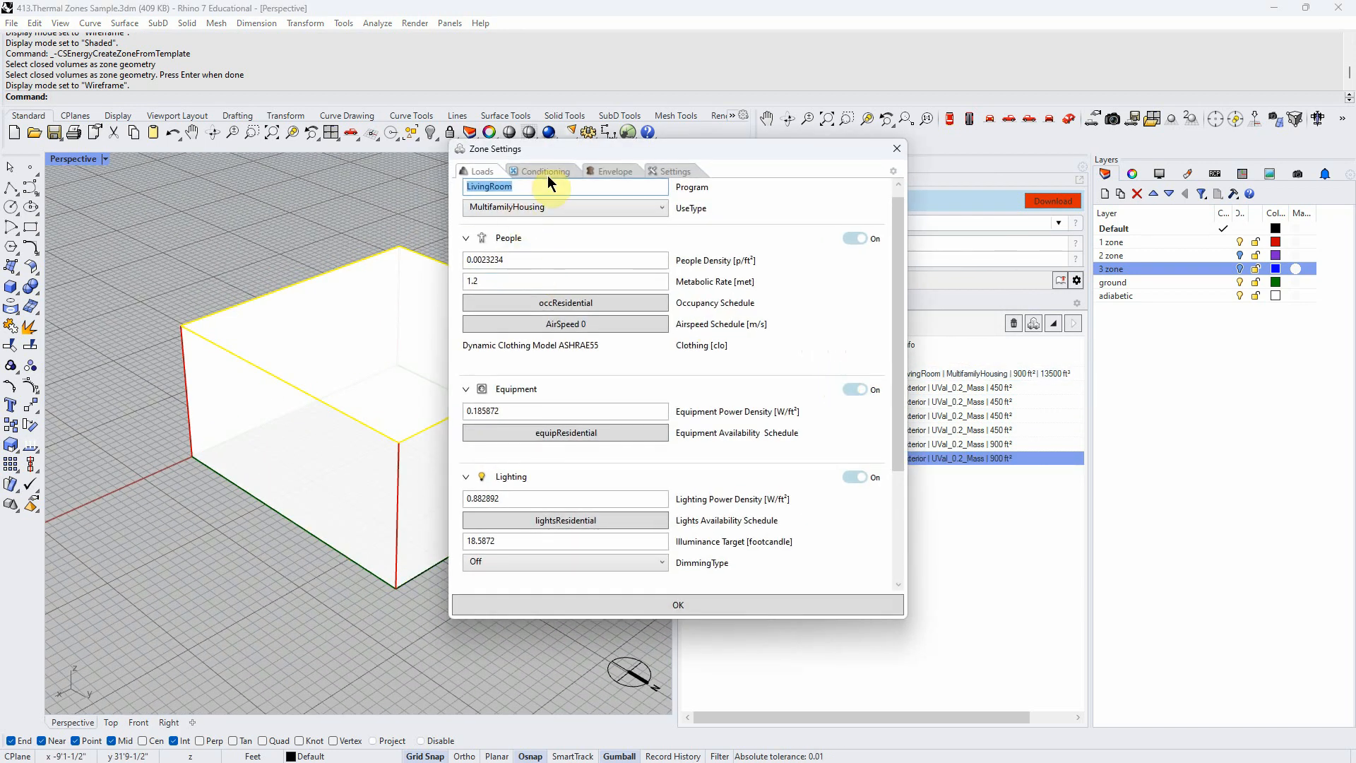
pyautogui.click(613, 171)
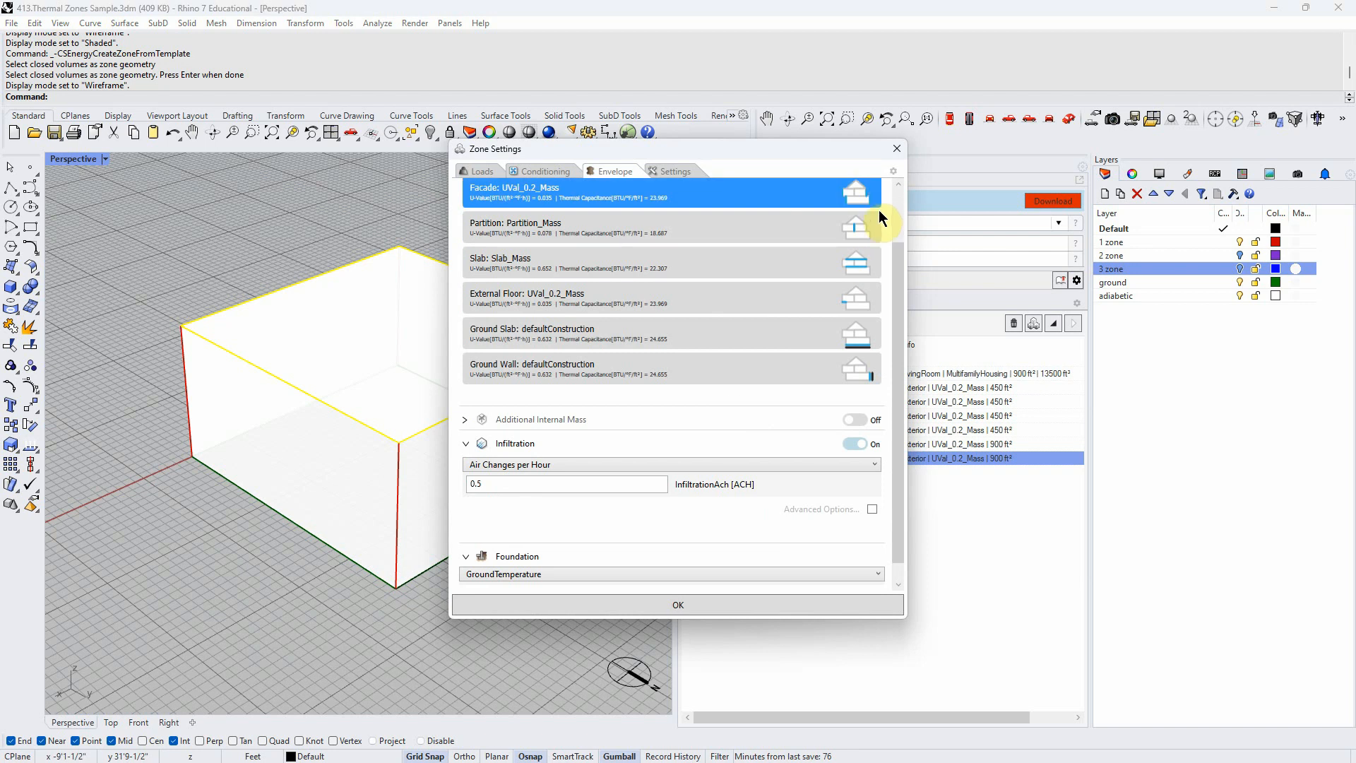
pyautogui.click(841, 212)
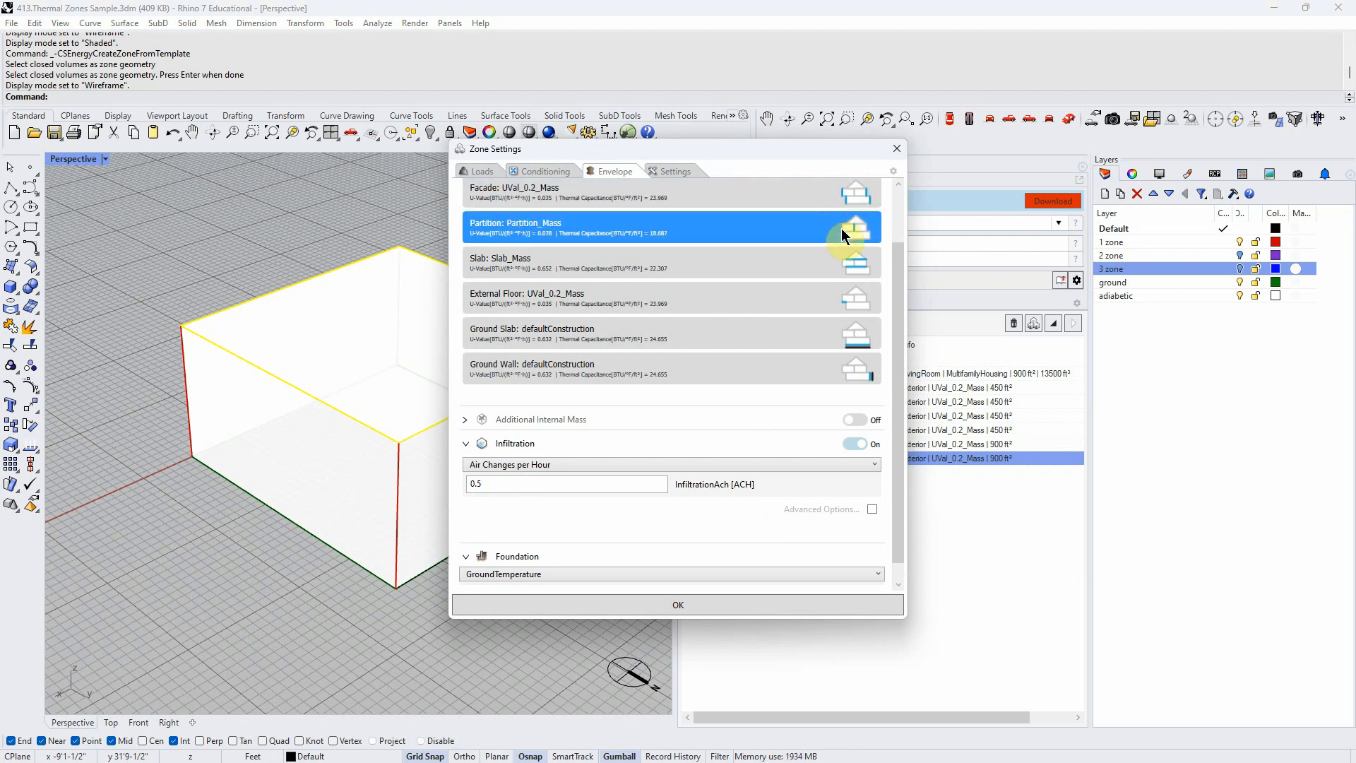
pyautogui.scroll(2, 837, 222)
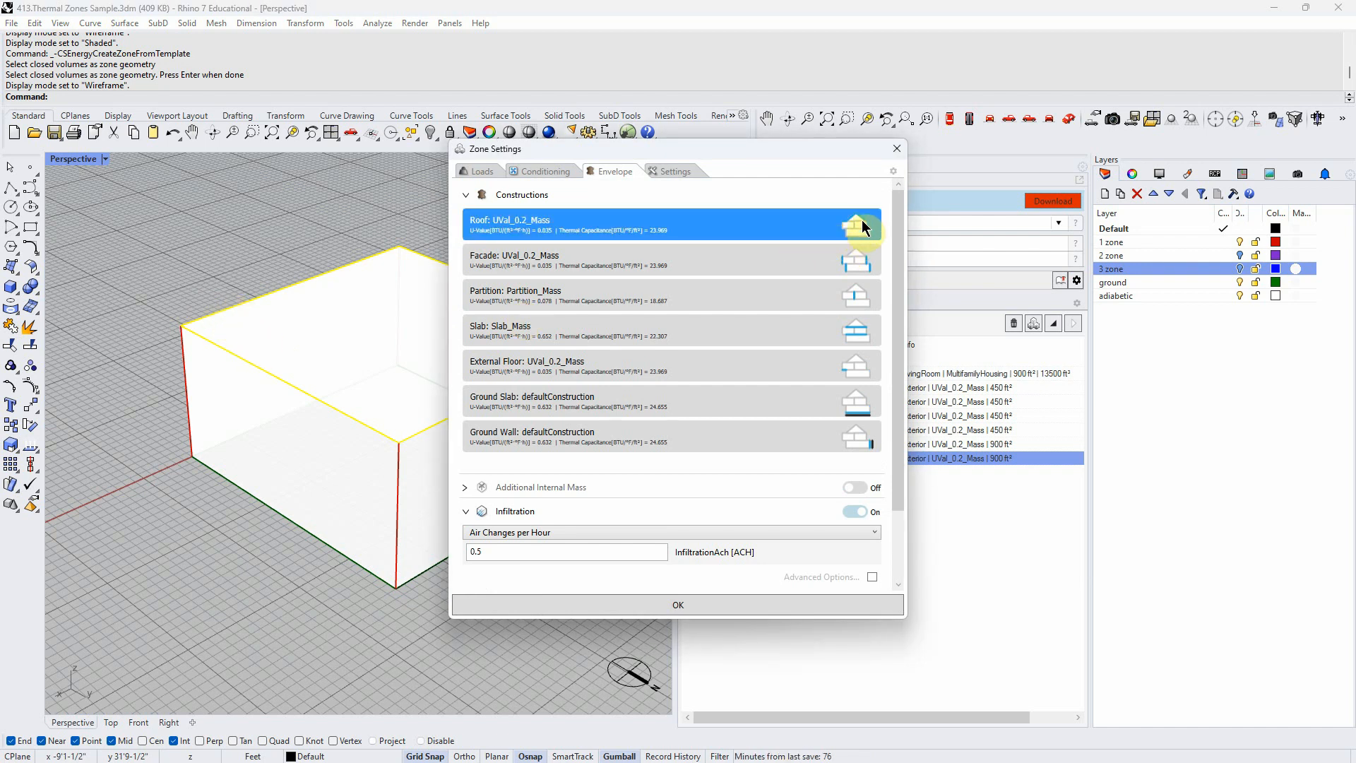
pyautogui.click(787, 265)
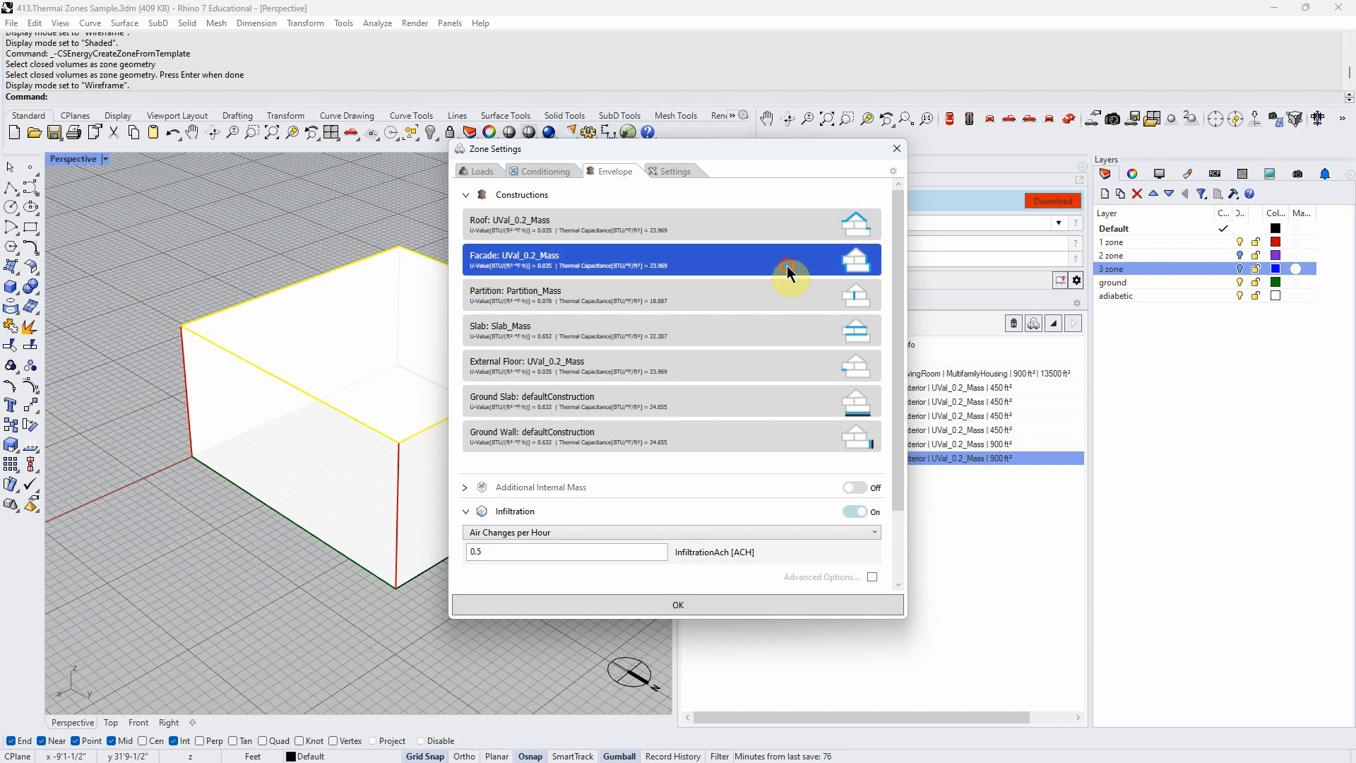
pyautogui.click(939, 147)
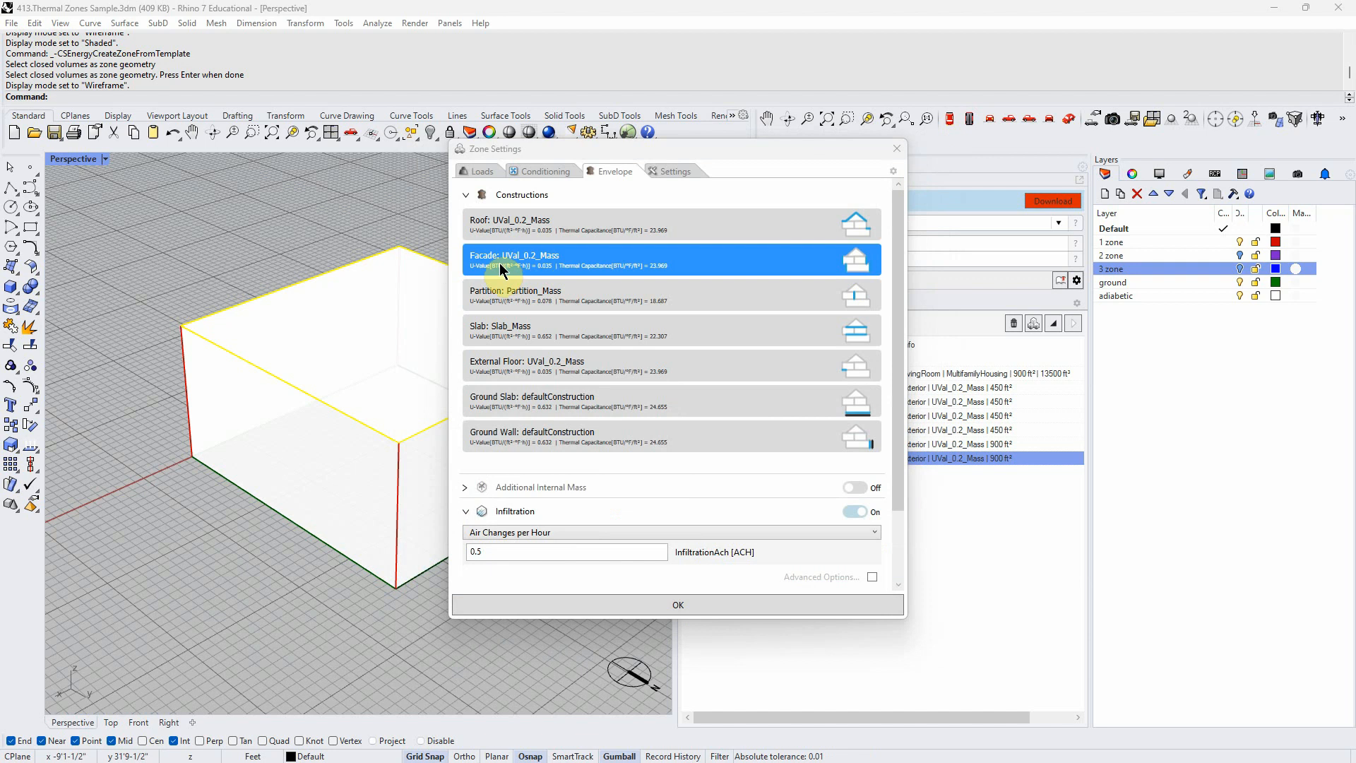
# Review the Slab and Ground Wall entries and the Ground Slab's construction details, and close the zone settings without changes
pyautogui.click(498, 339)
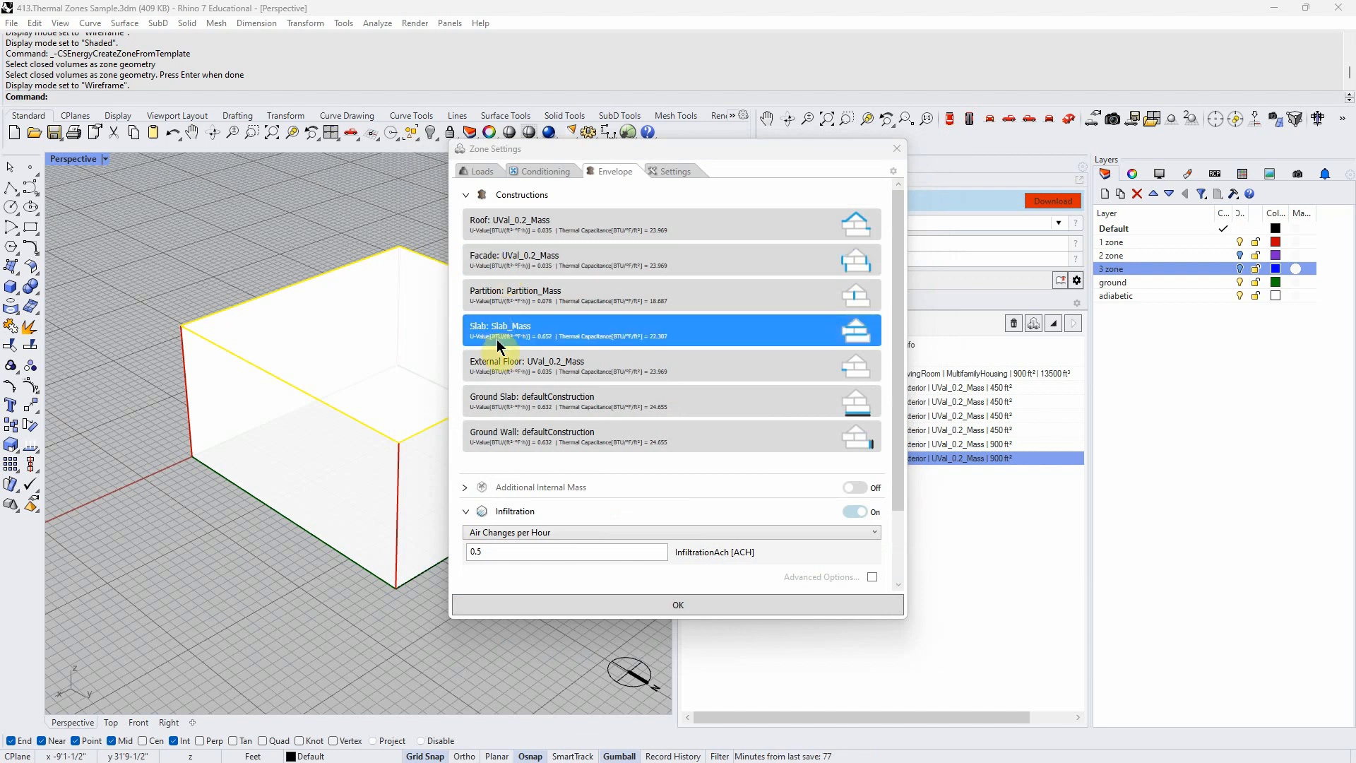
pyautogui.doubleClick(516, 397)
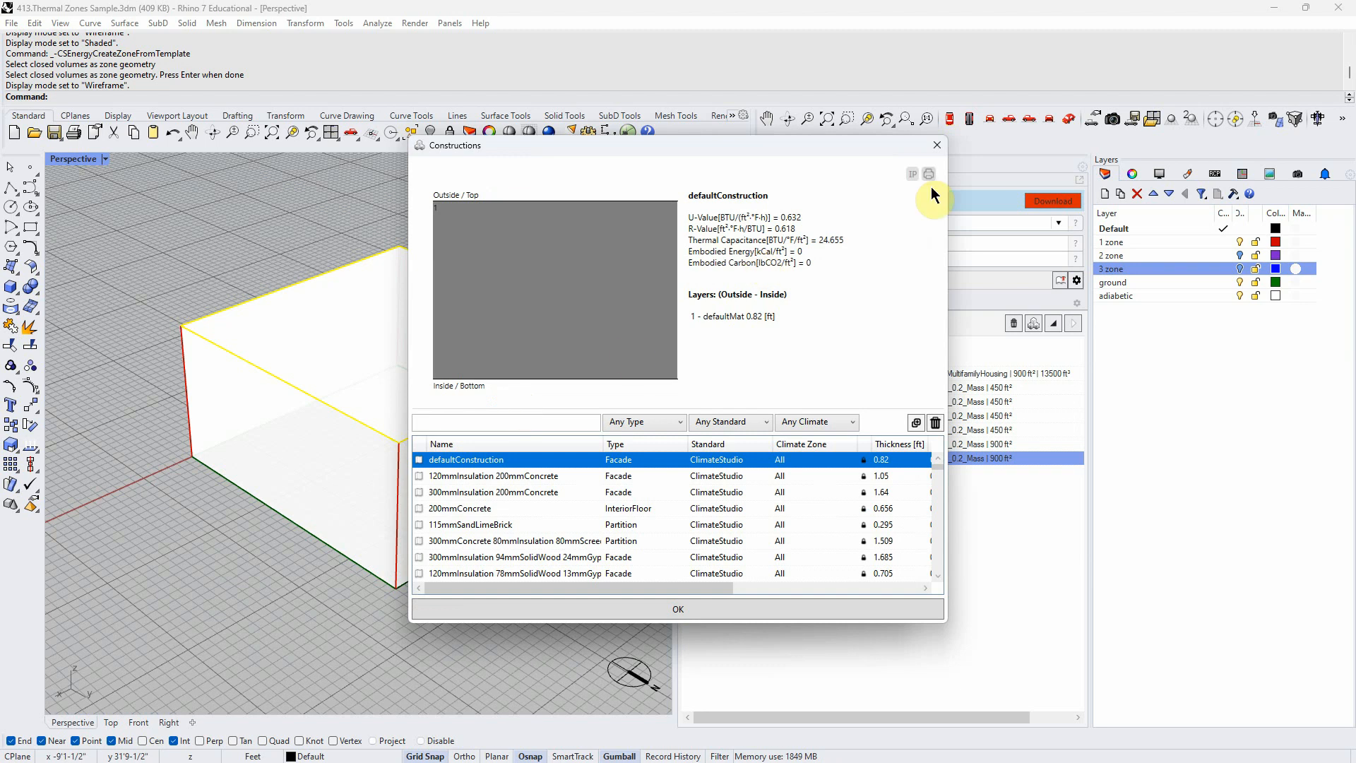
pyautogui.click(938, 146)
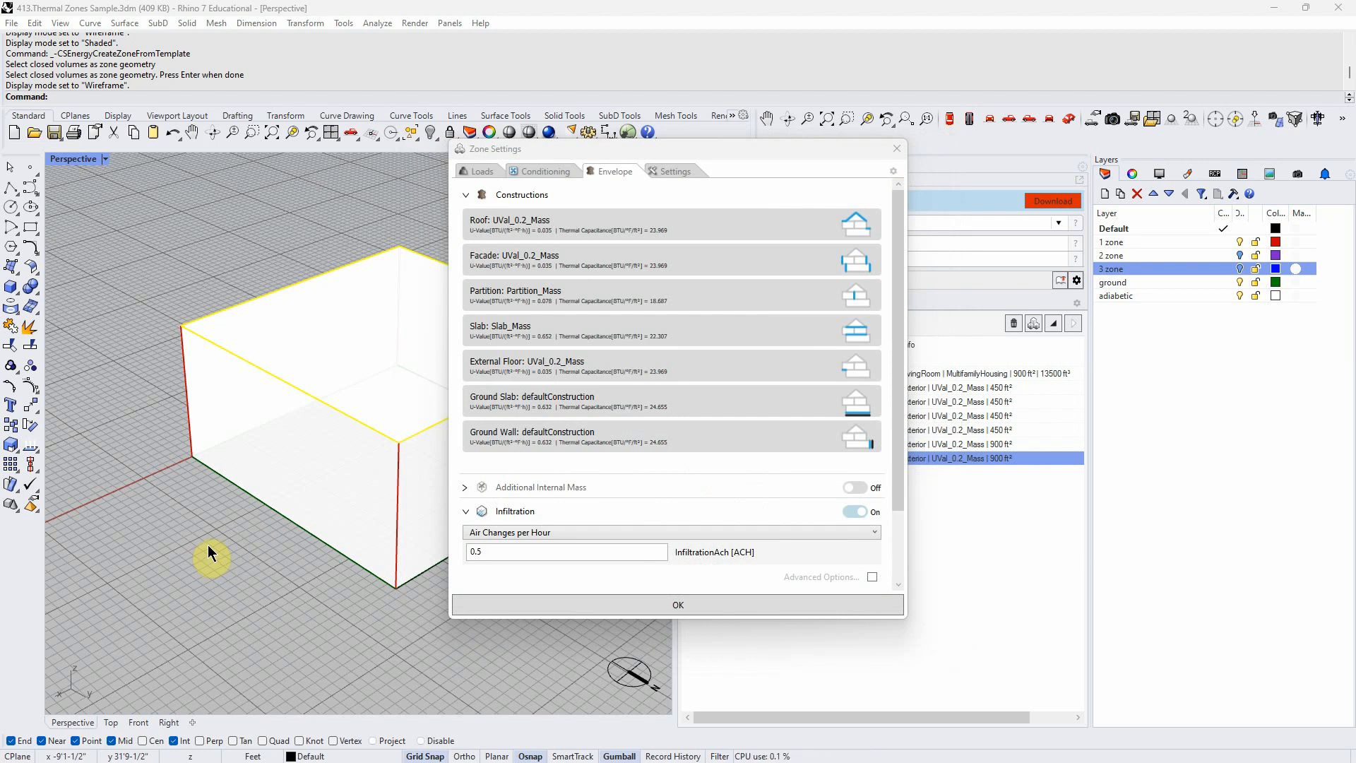
pyautogui.click(574, 442)
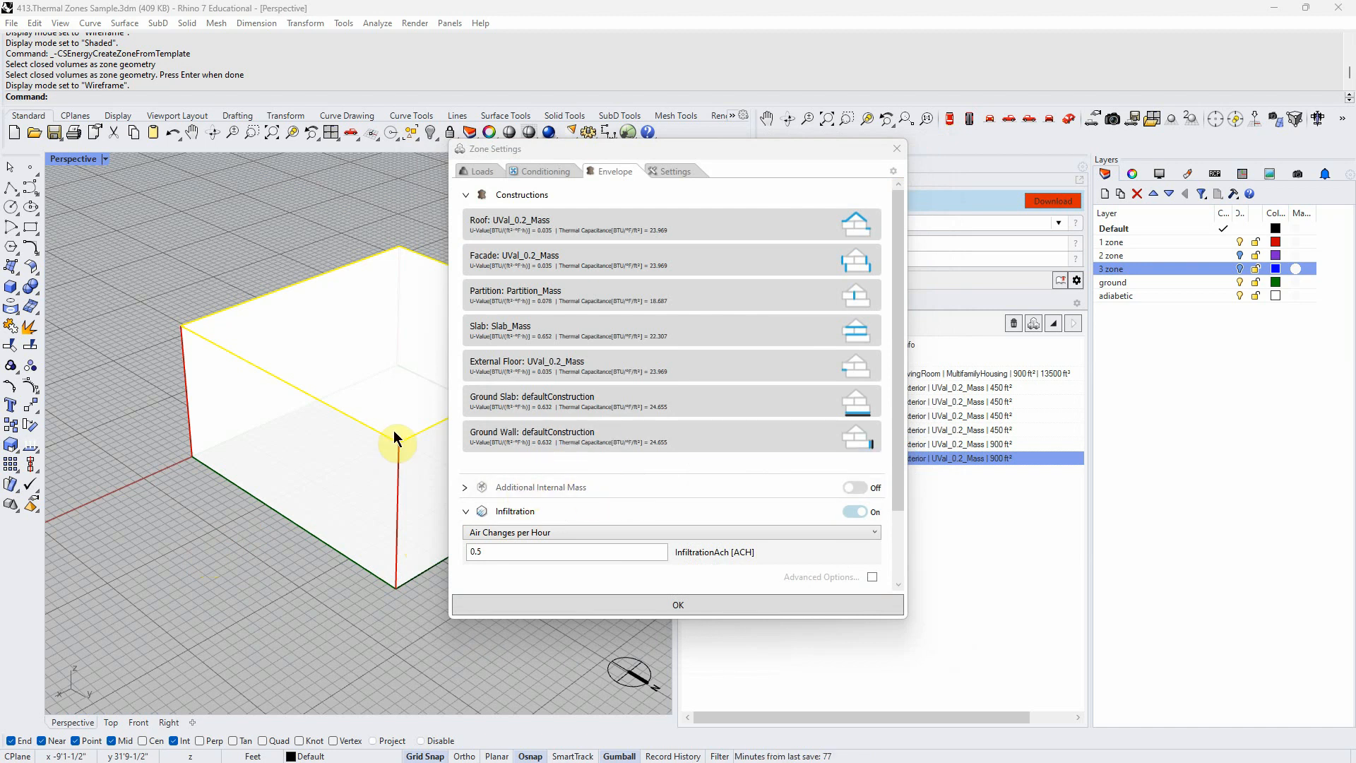
pyautogui.click(897, 150)
# Delete the thermal zone made from the single box and confirm its removal
pyautogui.moveTo(569, 572); pyautogui.dragTo(542, 597, button='right')
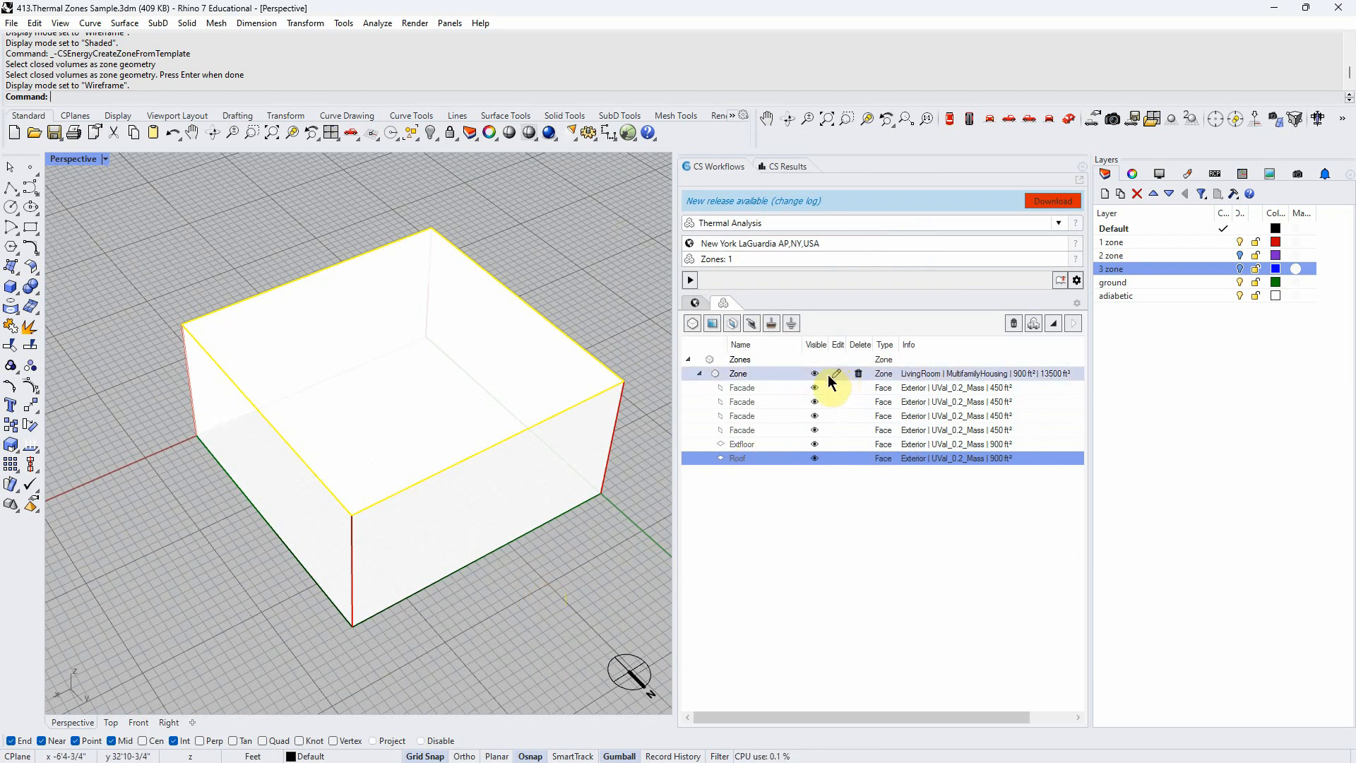
pyautogui.click(858, 373)
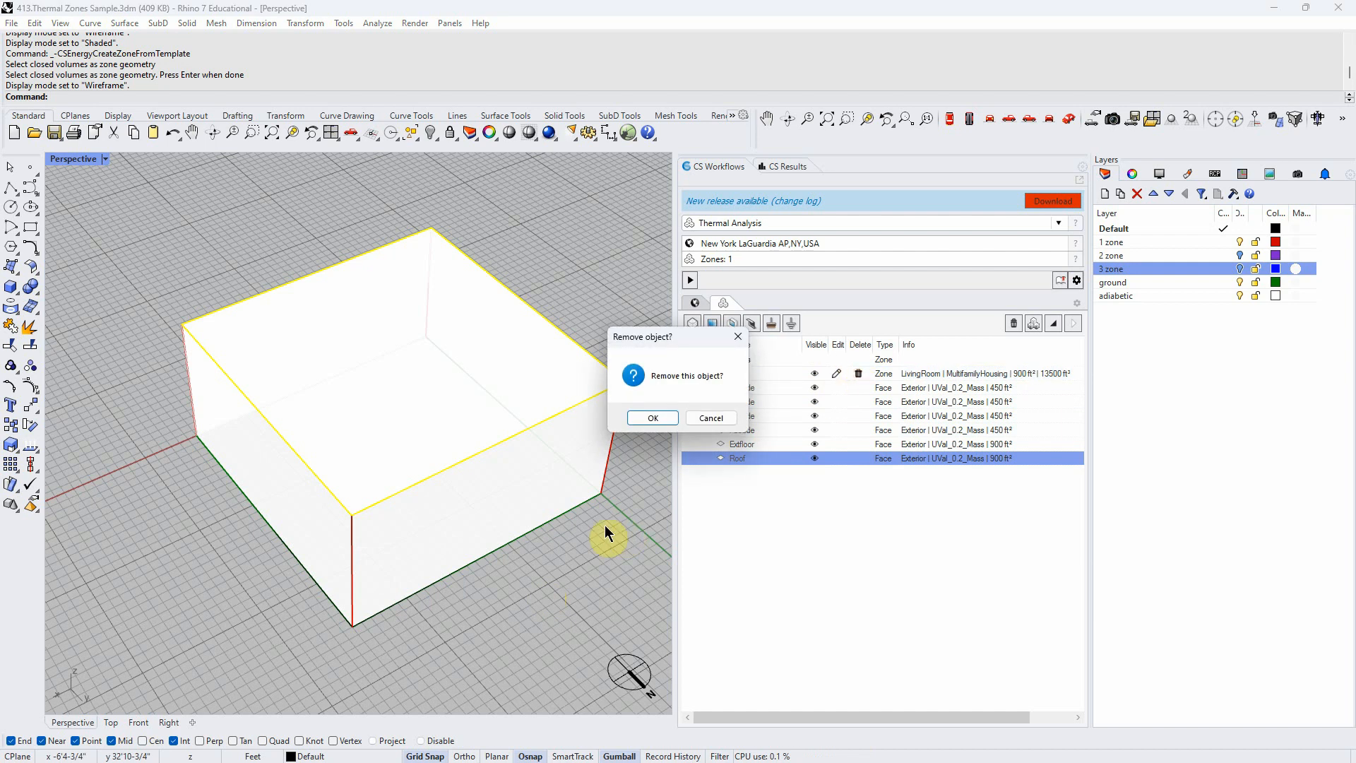
pyautogui.click(651, 418)
# Show the "2 zone" layer and hide the "1 zone" layer
pyautogui.click(1244, 254)
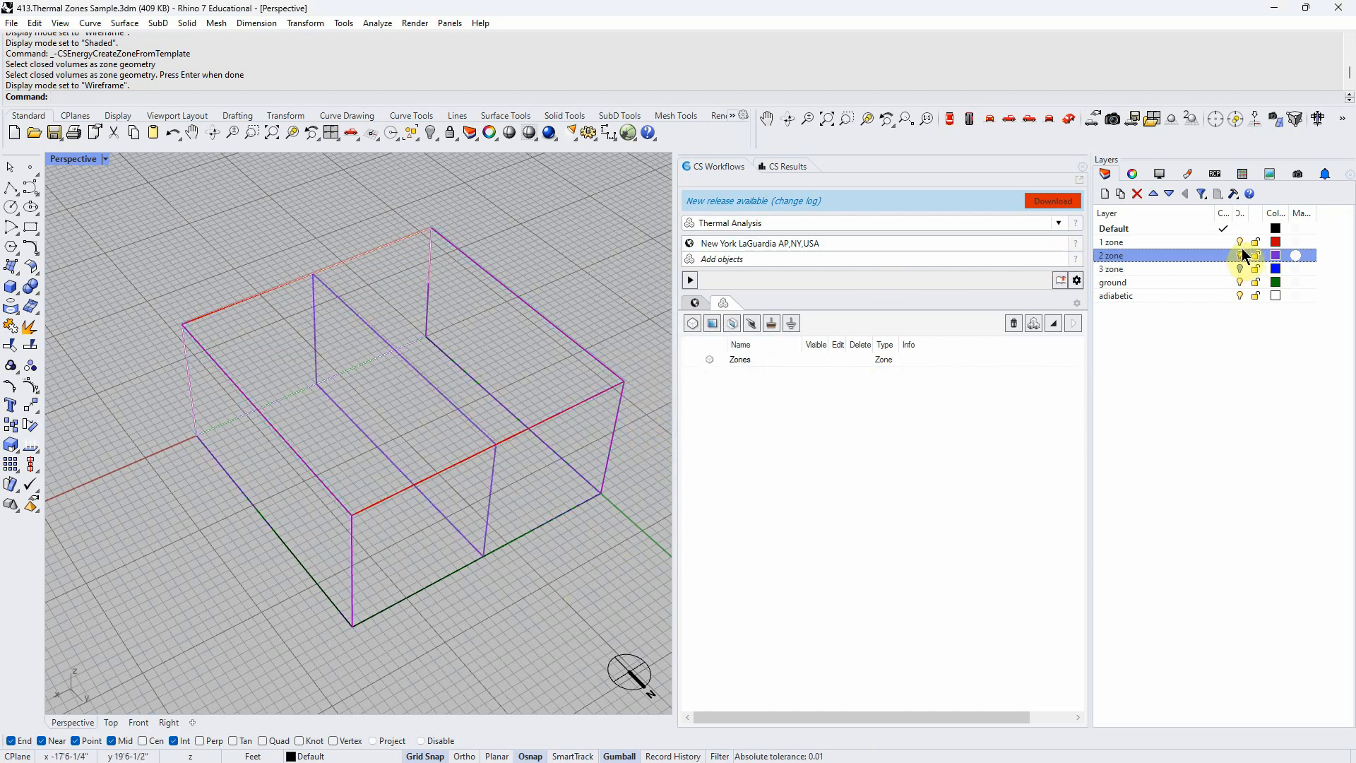
pyautogui.click(1241, 242)
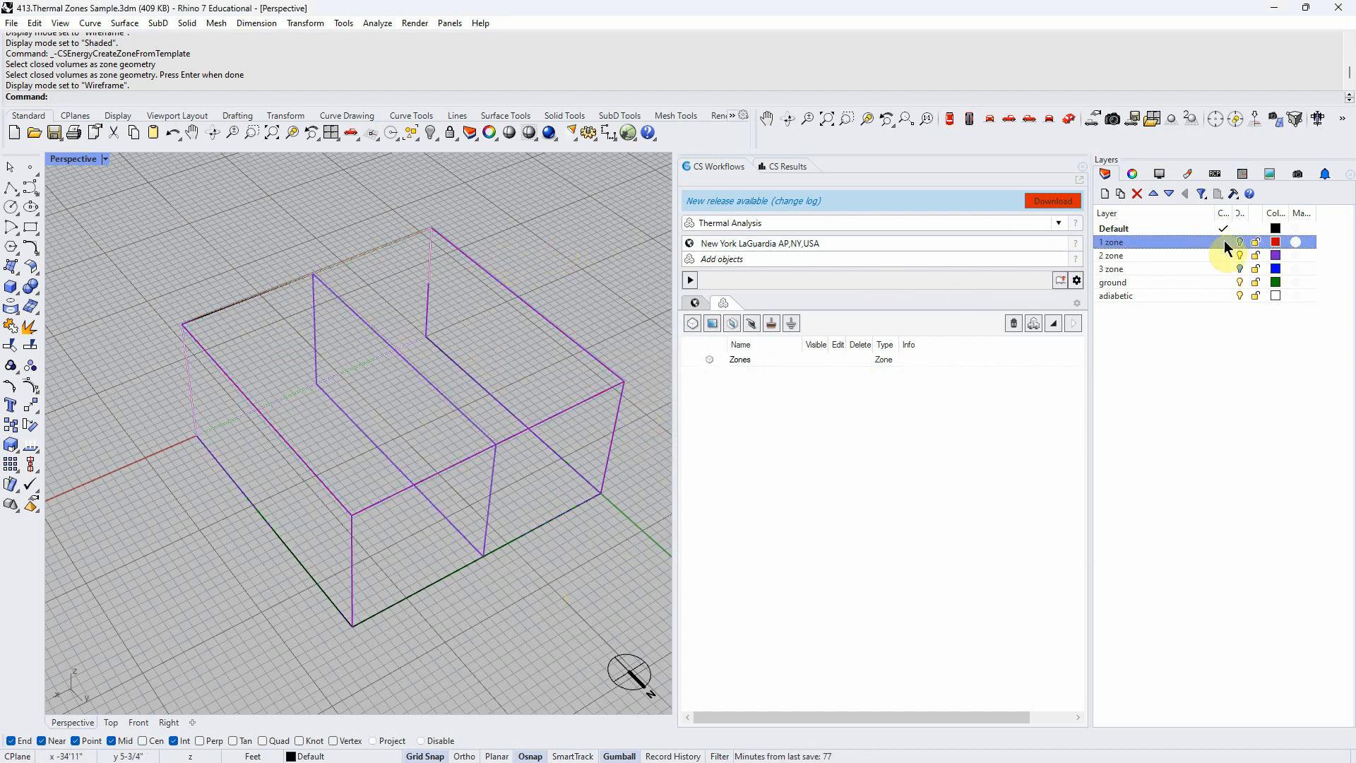
# Switch the perspective viewport to Shaded display and select the two adjoining boxes as zone geometry
pyautogui.click(104, 159)
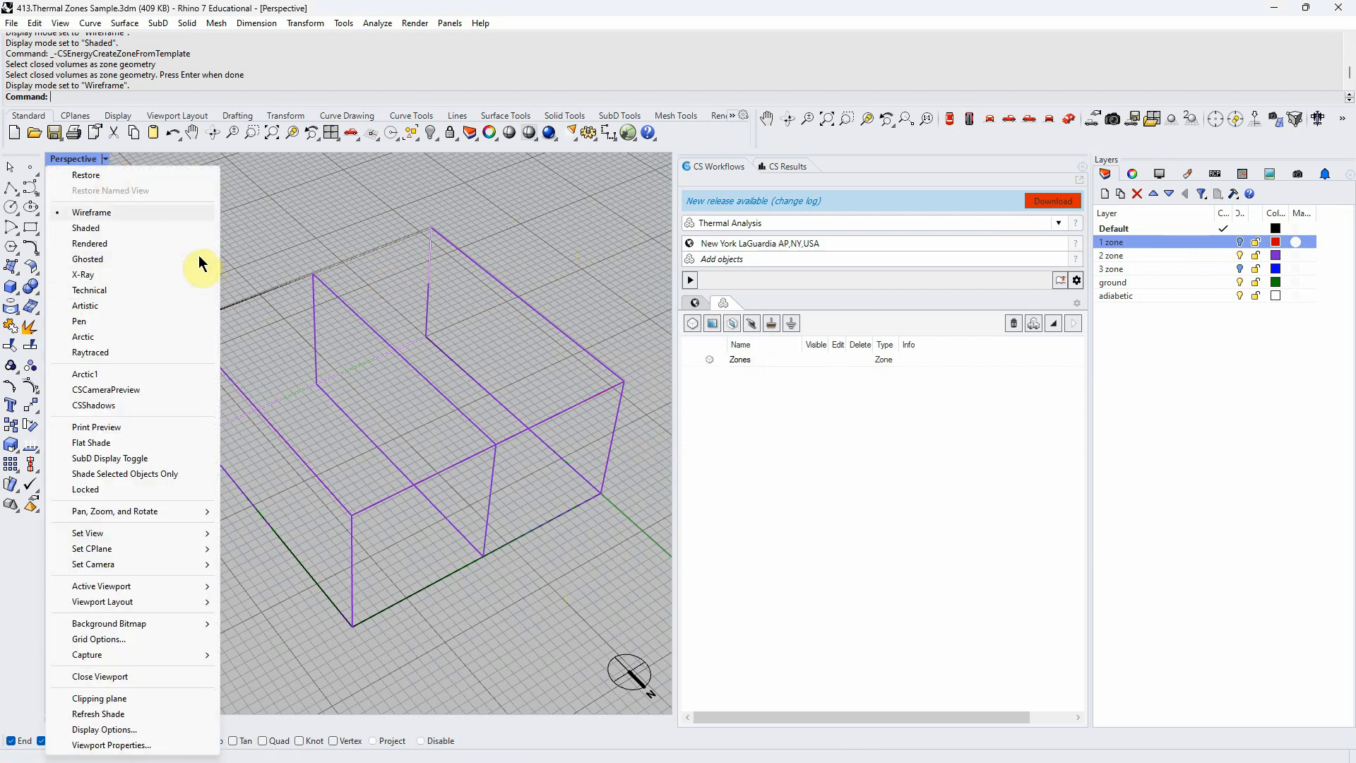
pyautogui.click(85, 227)
pyautogui.moveTo(205, 382); pyautogui.dragTo(243, 426, button='right')
pyautogui.click(306, 475)
pyautogui.click(402, 404)
pyautogui.click(322, 482)
pyautogui.click(389, 447)
pyautogui.click(486, 519)
pyautogui.moveTo(134, 219); pyautogui.dragTo(798, 438)
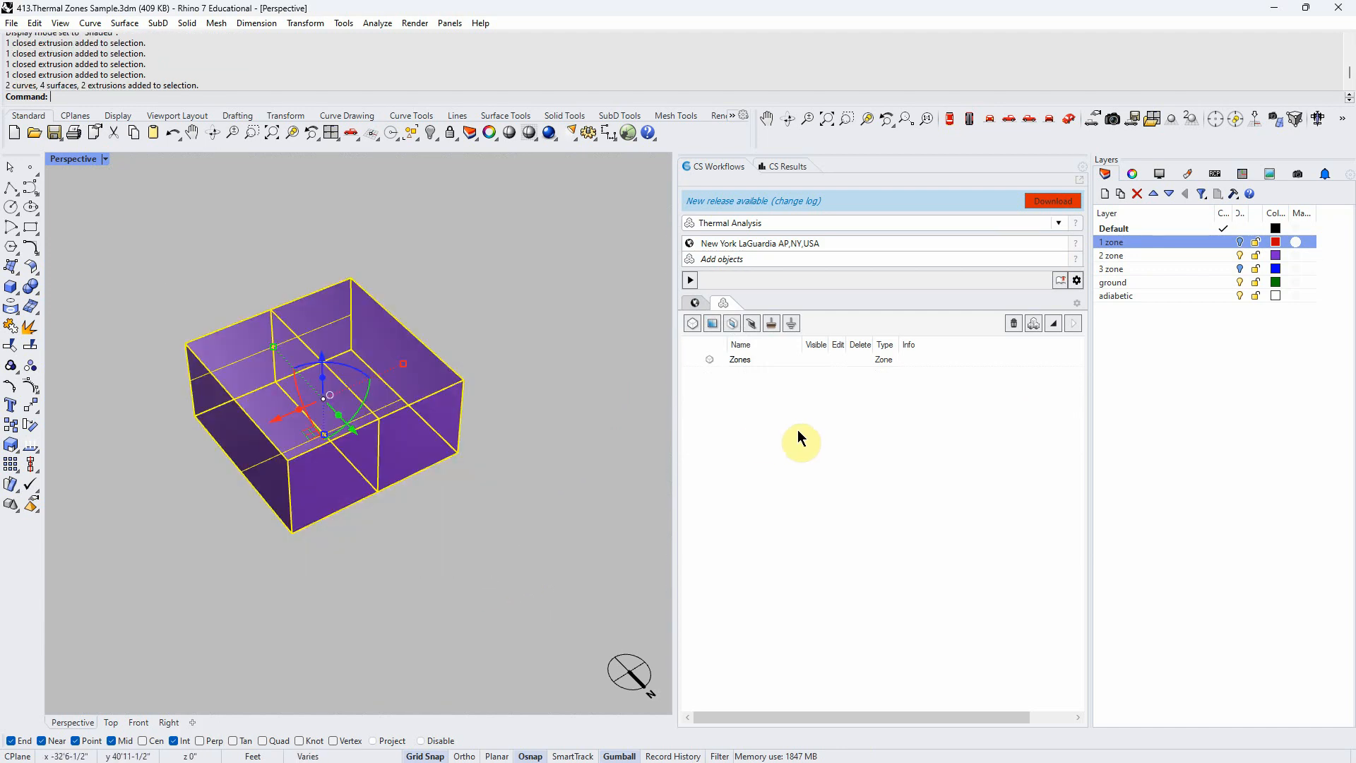
# Create thermal zones from the two selected boxes with the Residential template and expand the zone list
pyautogui.click(692, 325)
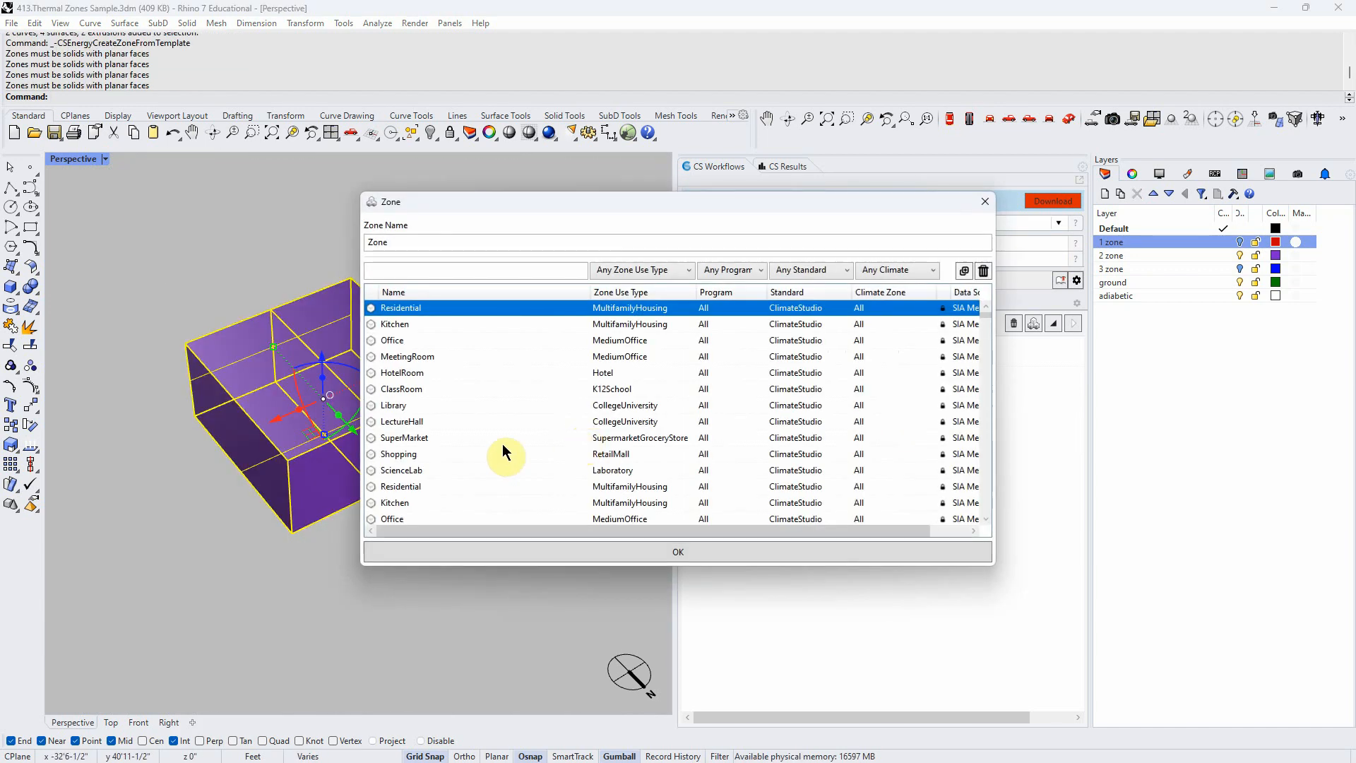
pyautogui.click(633, 554)
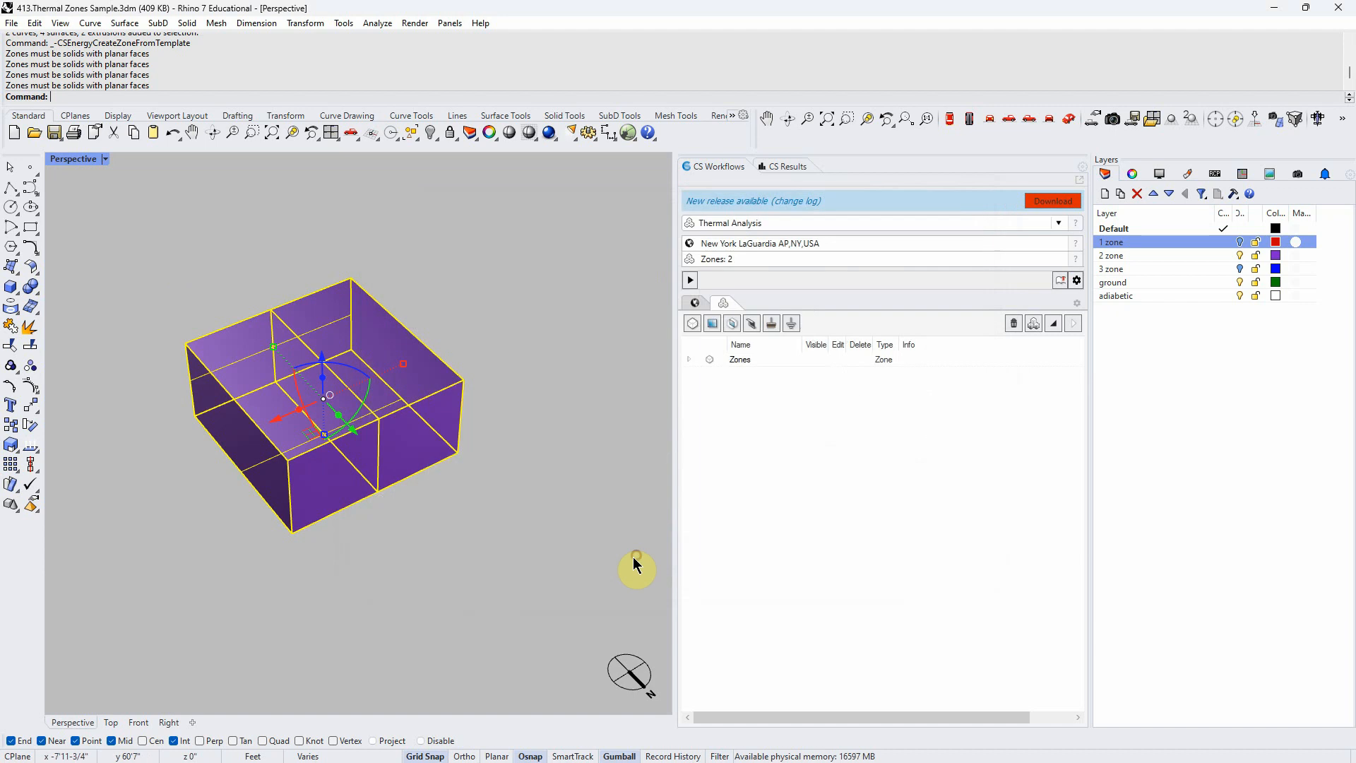
pyautogui.click(690, 360)
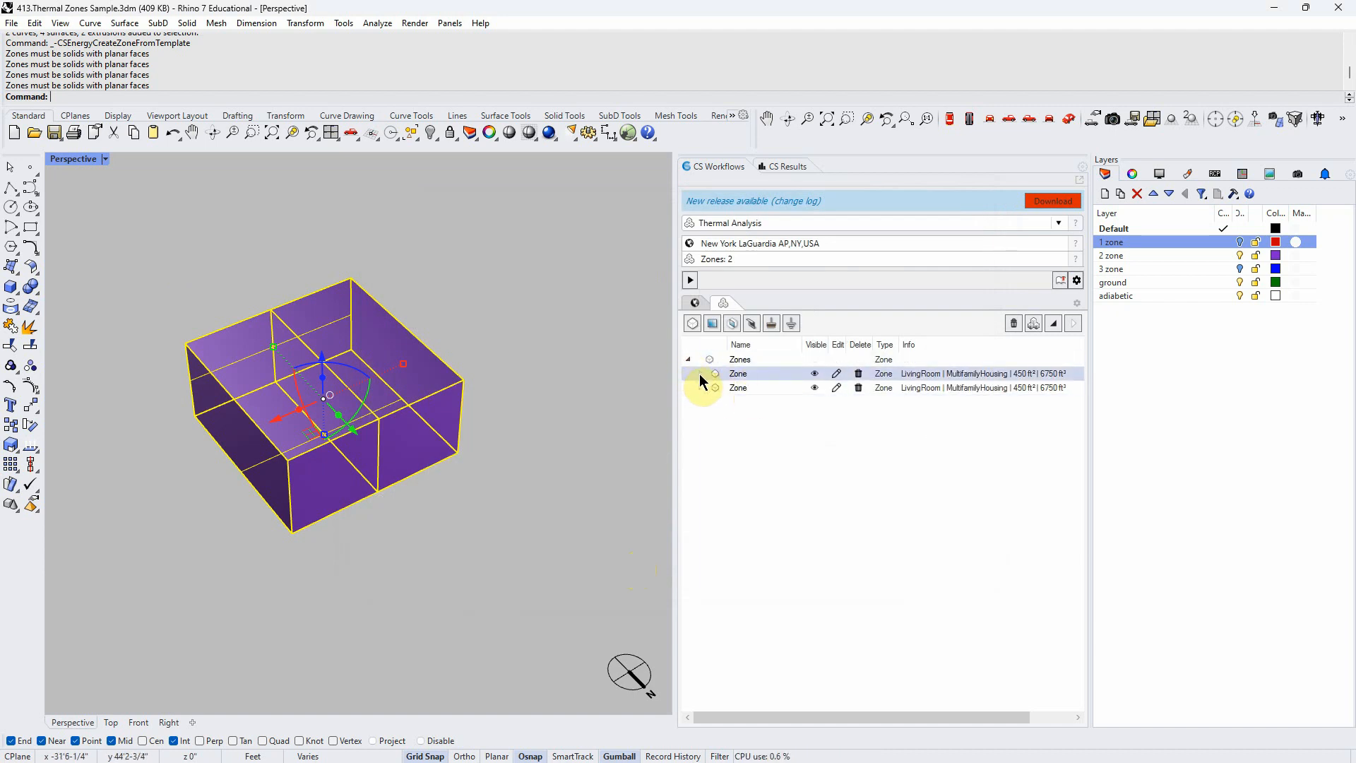
# Try the Rendered display mode, switch the perspective viewport to Wireframe, and deselect the boxes
pyautogui.click(106, 160)
pyautogui.click(91, 243)
pyautogui.click(106, 160)
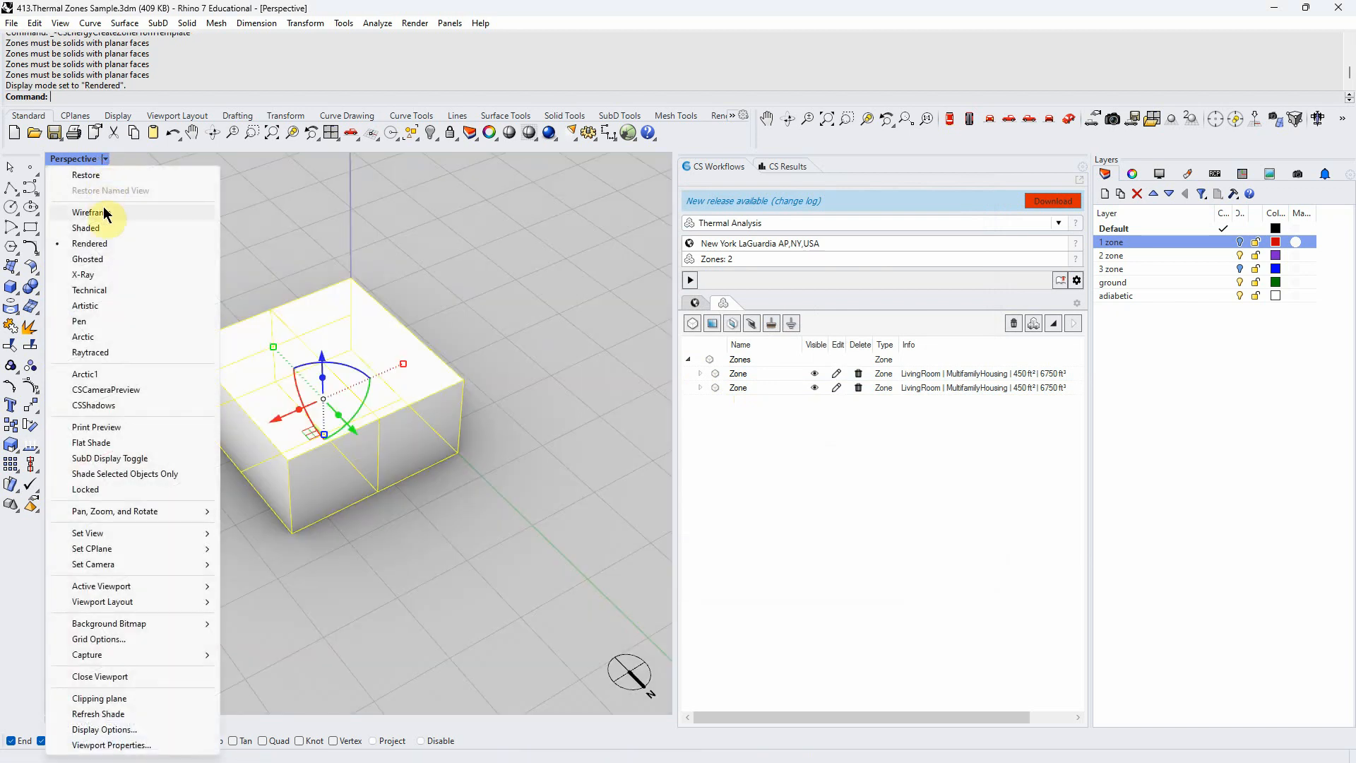
pyautogui.click(99, 211)
pyautogui.click(501, 492)
pyautogui.scroll(-3, 421, 468)
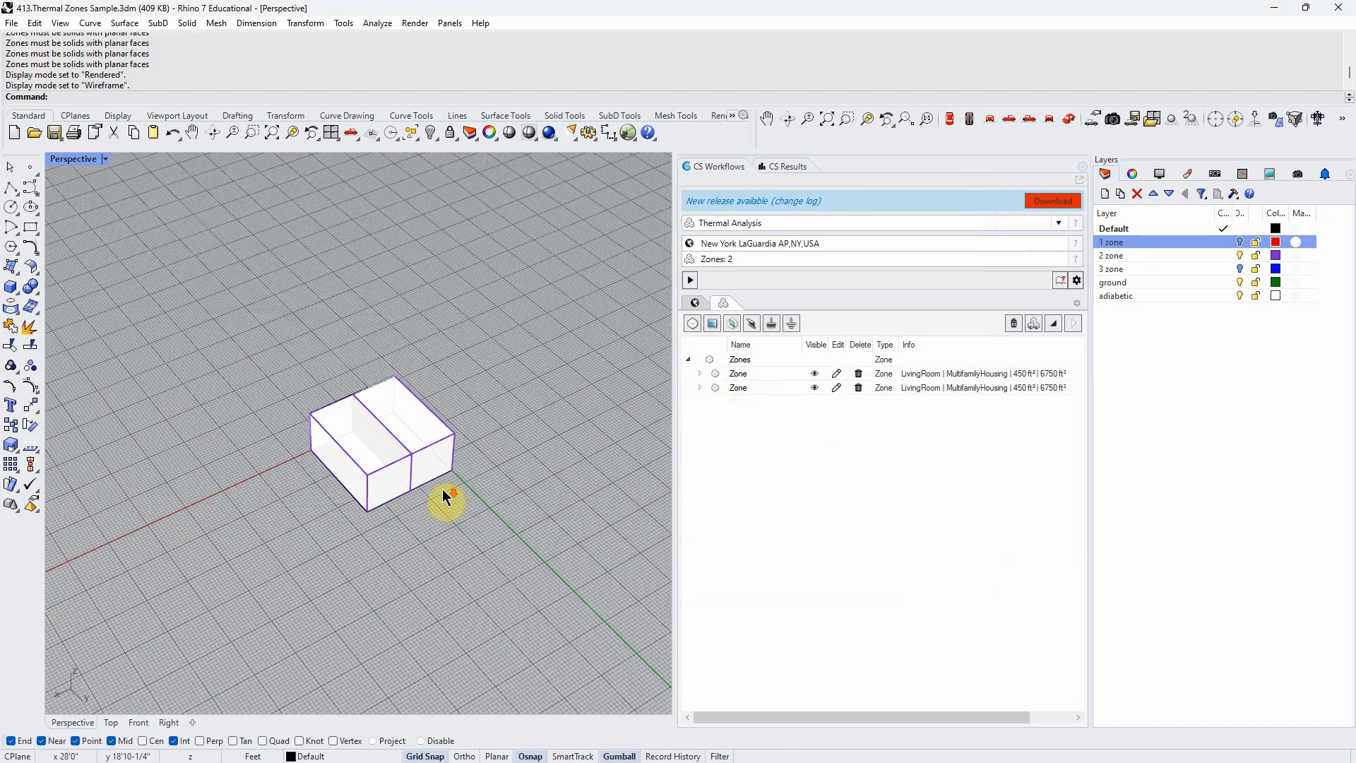
pyautogui.scroll(3, 294, 423)
# Expand the first of the two zones and examine its facades, partition, exterior floor and roof in the model
pyautogui.click(699, 374)
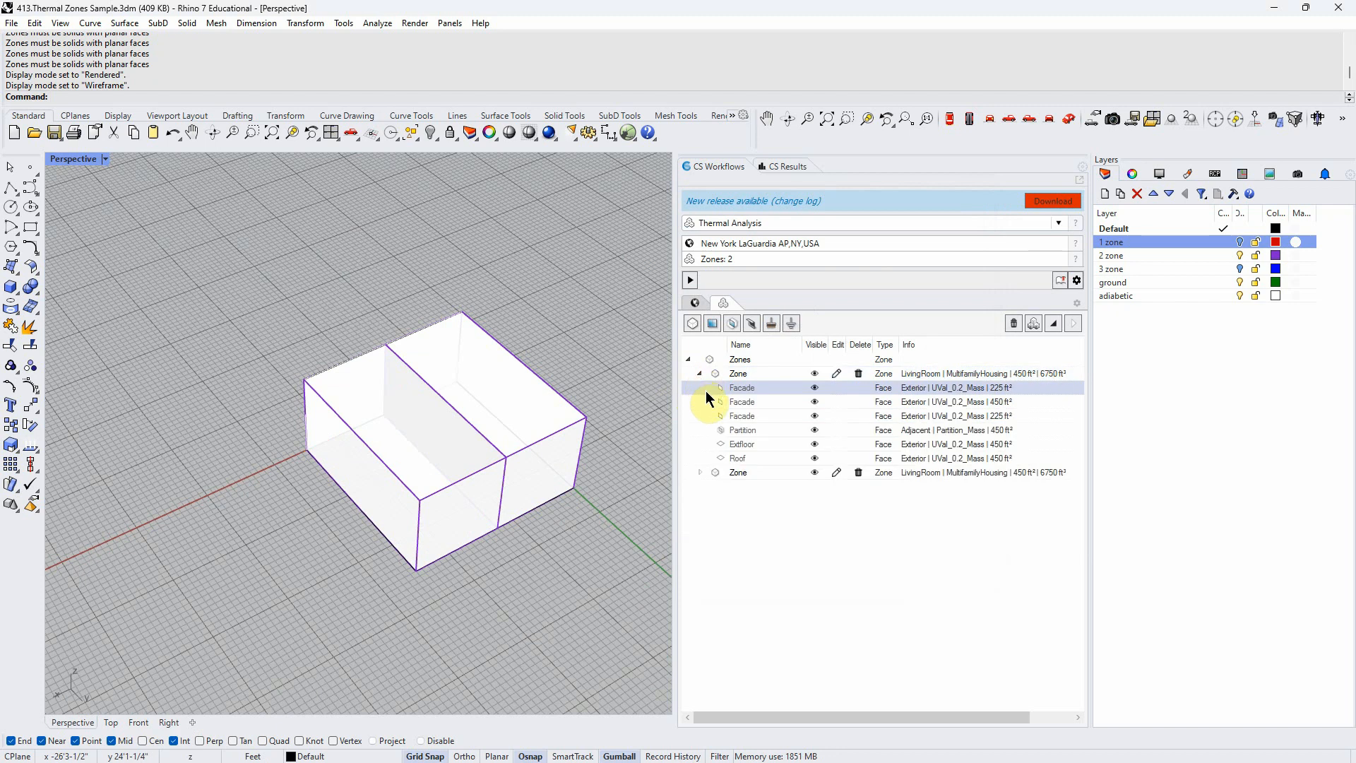
pyautogui.click(751, 402)
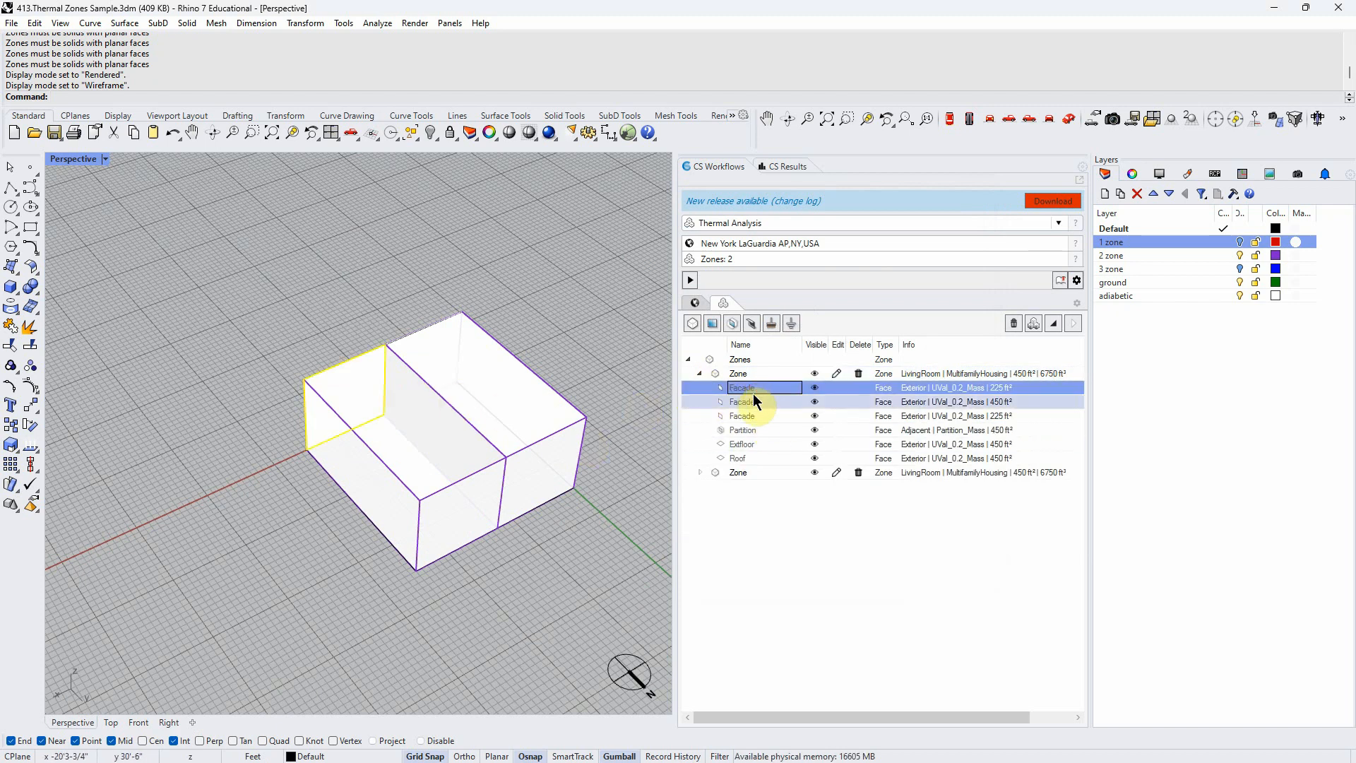
pyautogui.click(751, 414)
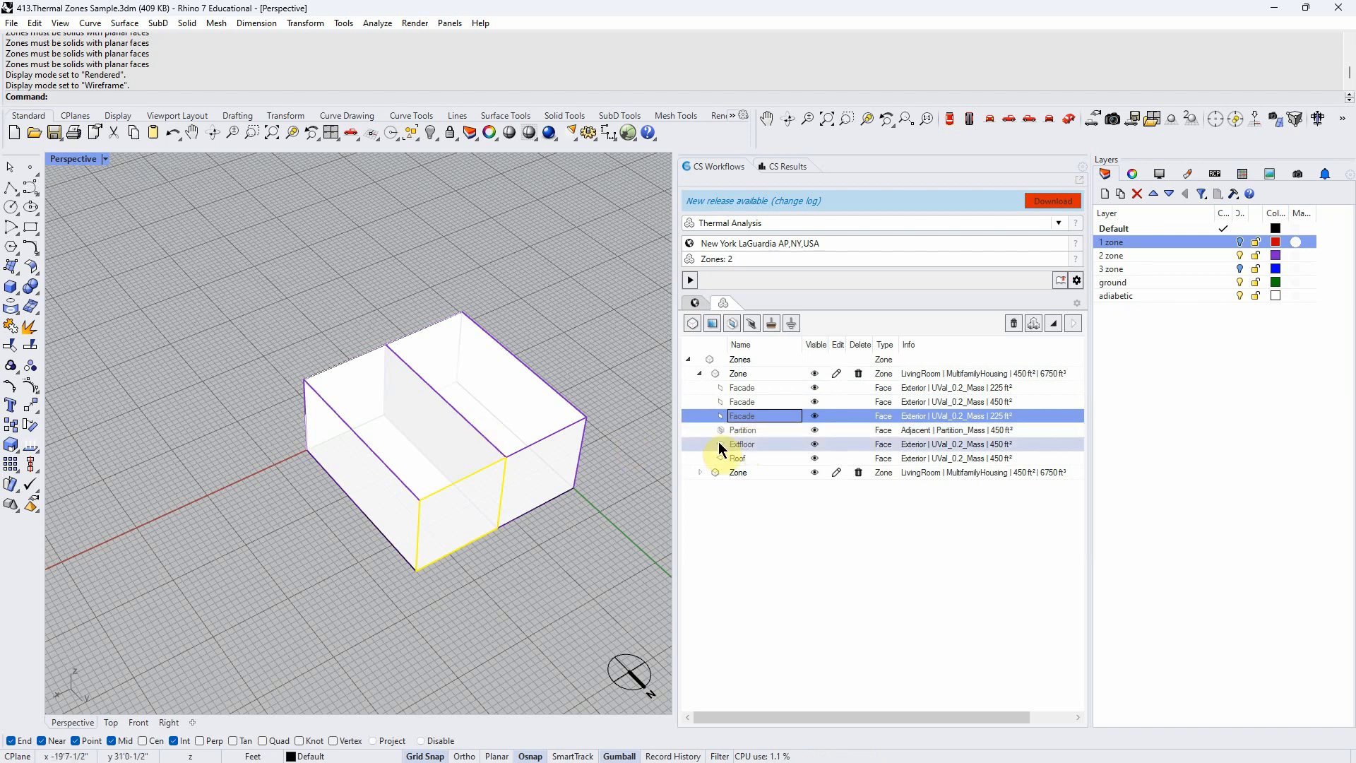
pyautogui.click(744, 432)
pyautogui.moveTo(509, 428)
pyautogui.mouseDown(button='right')
pyautogui.moveTo(469, 430)
pyautogui.moveTo(507, 448)
pyautogui.moveTo(527, 417)
pyautogui.mouseUp(button='right')
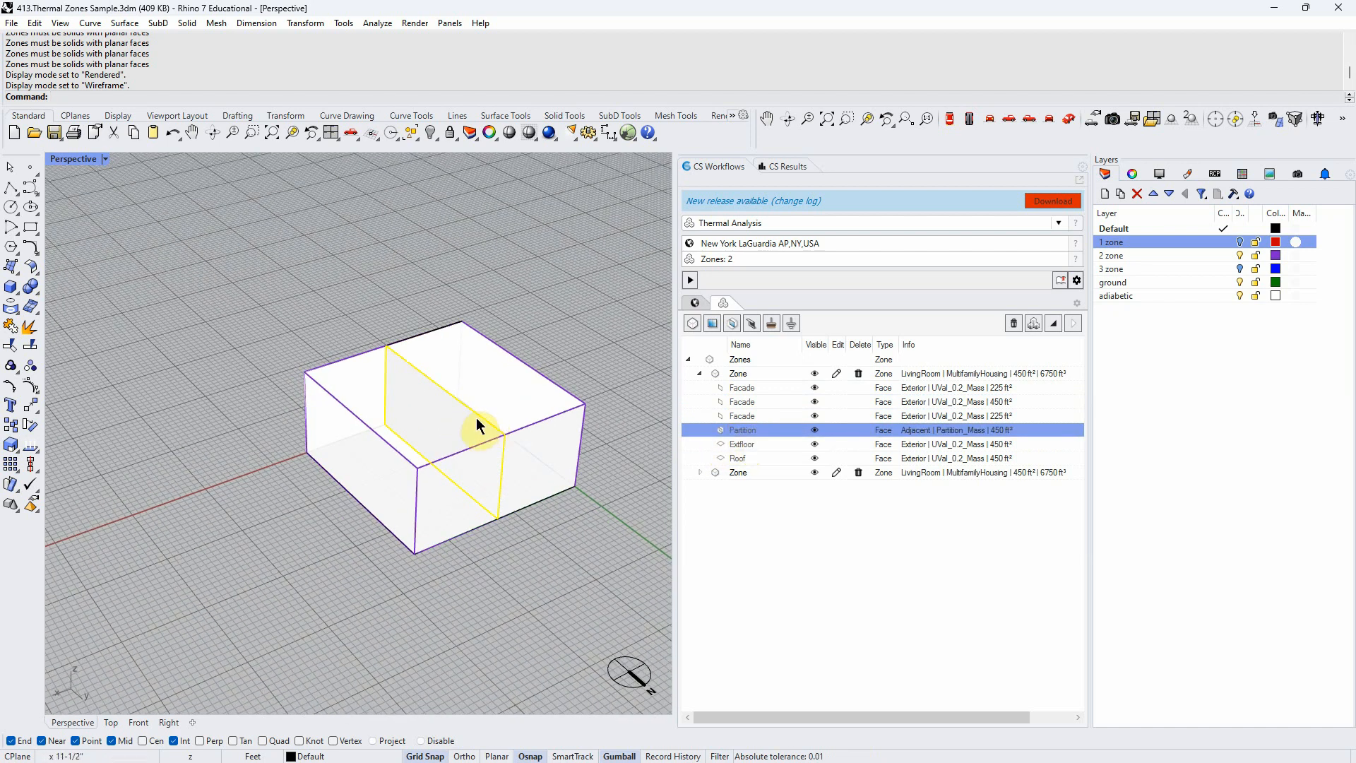
pyautogui.moveTo(566, 349); pyautogui.dragTo(560, 358, button='right')
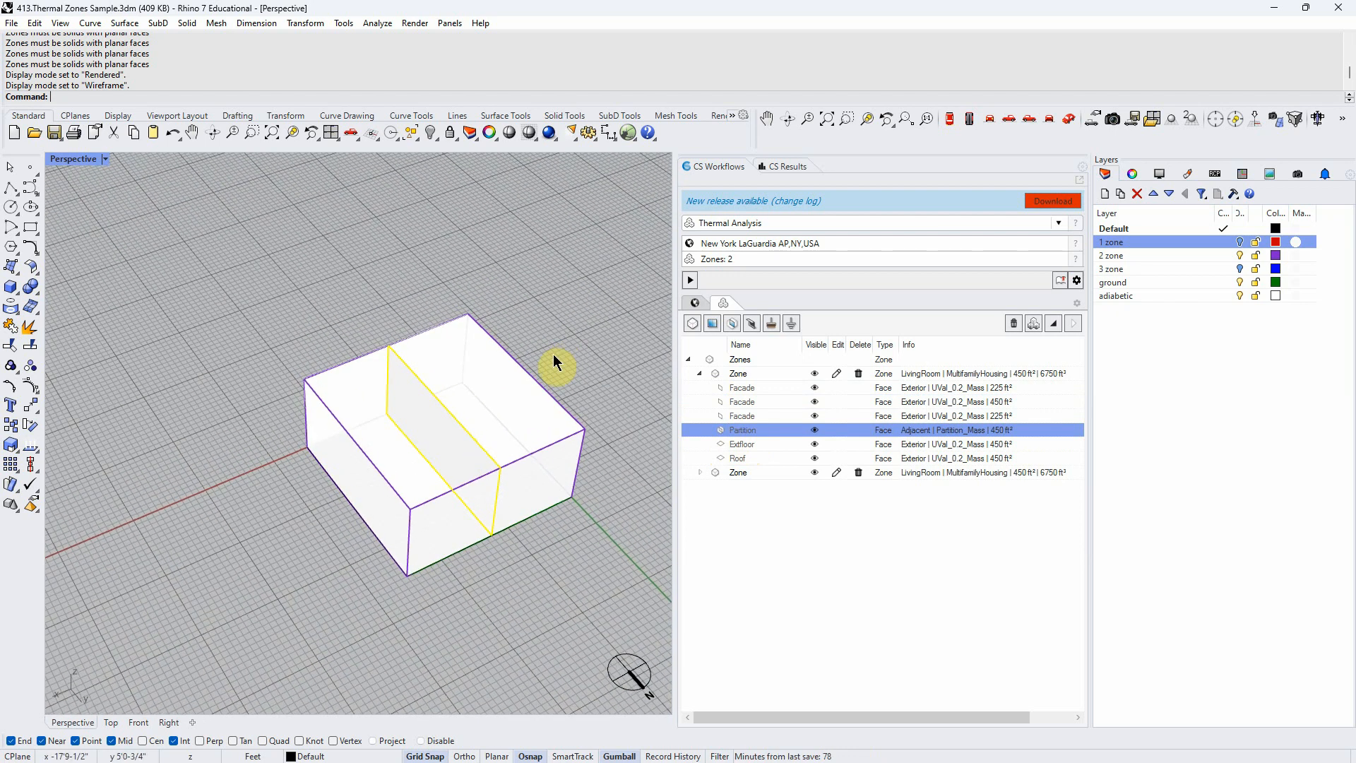
pyautogui.click(744, 443)
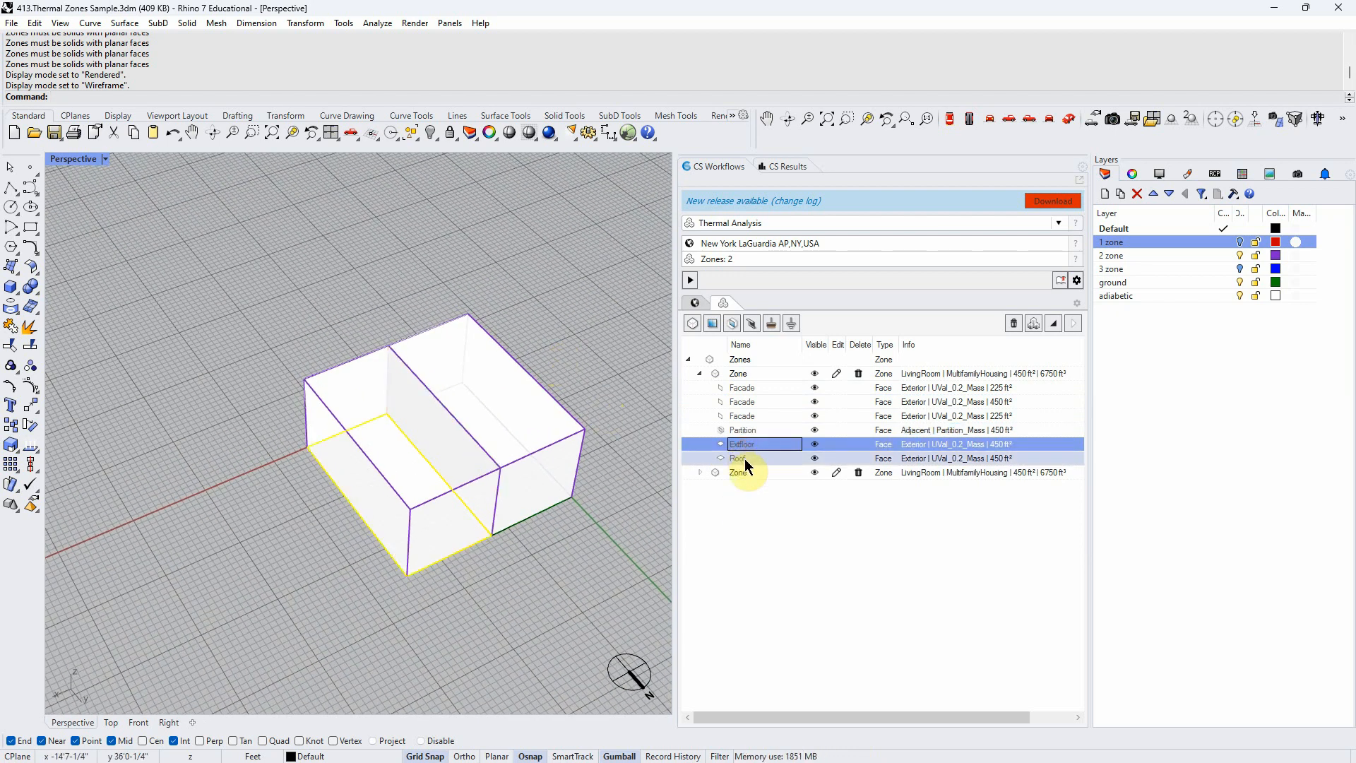
pyautogui.doubleClick(744, 459)
# Expand the second zone and examine its facades, shared partition, exterior floor and roof in the model
pyautogui.click(700, 472)
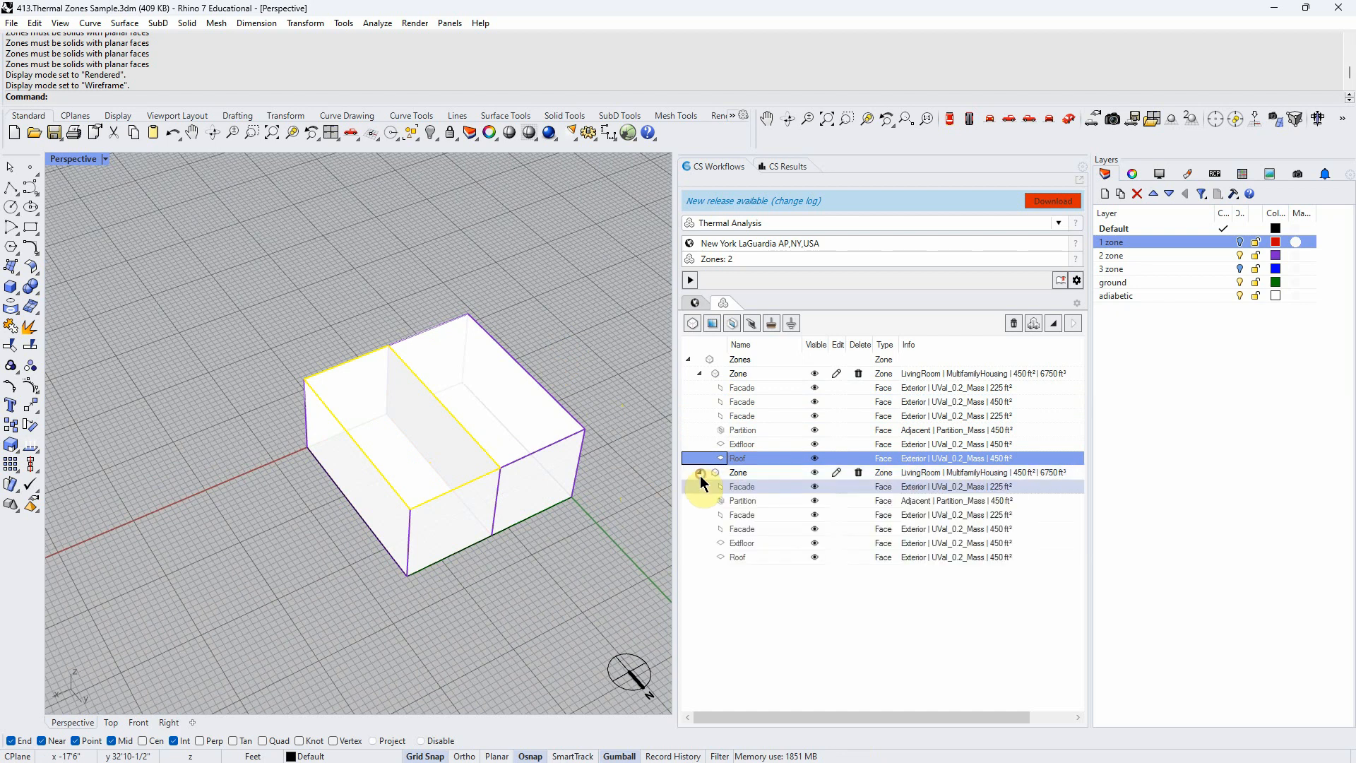
pyautogui.doubleClick(752, 495)
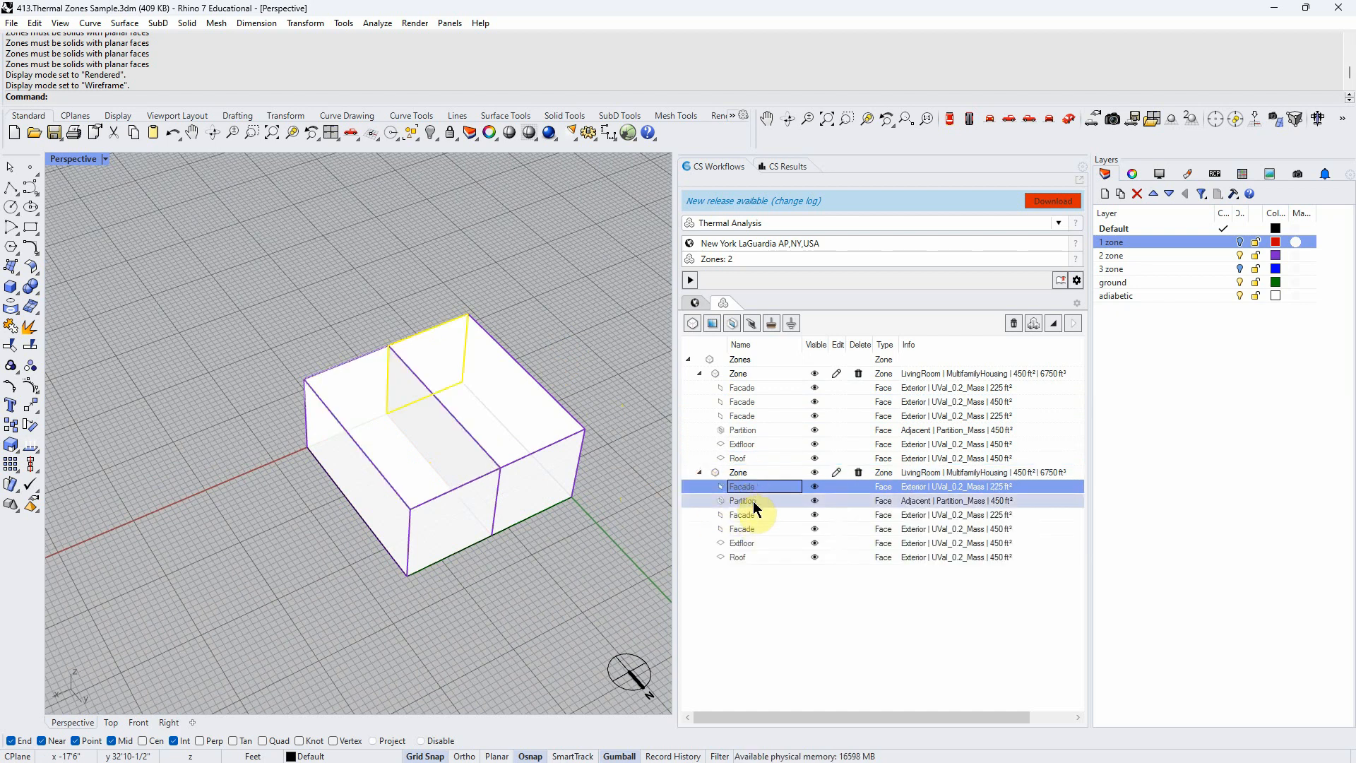
pyautogui.click(753, 502)
pyautogui.click(752, 516)
pyautogui.click(748, 530)
pyautogui.click(745, 543)
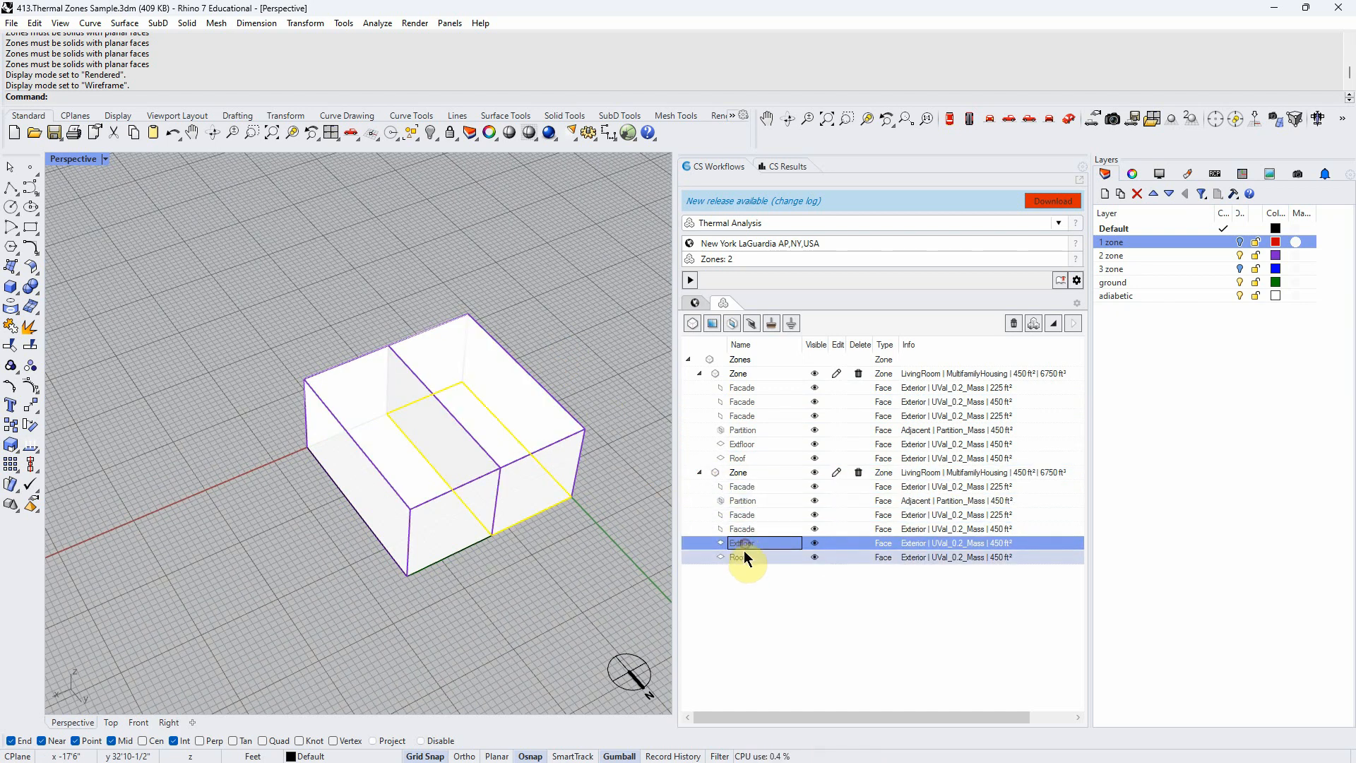
pyautogui.click(742, 560)
pyautogui.moveTo(584, 582); pyautogui.dragTo(577, 550, button='right')
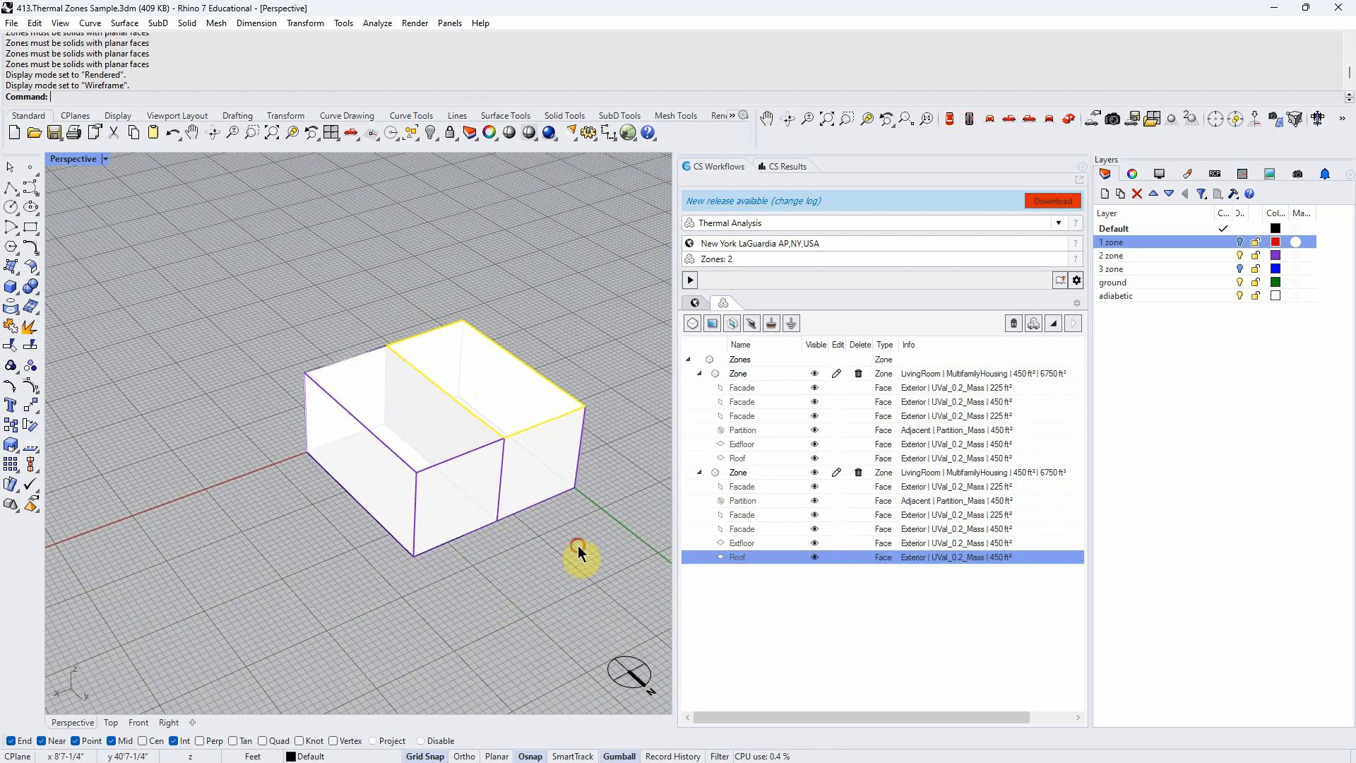
pyautogui.moveTo(593, 472); pyautogui.dragTo(566, 414, button='right')
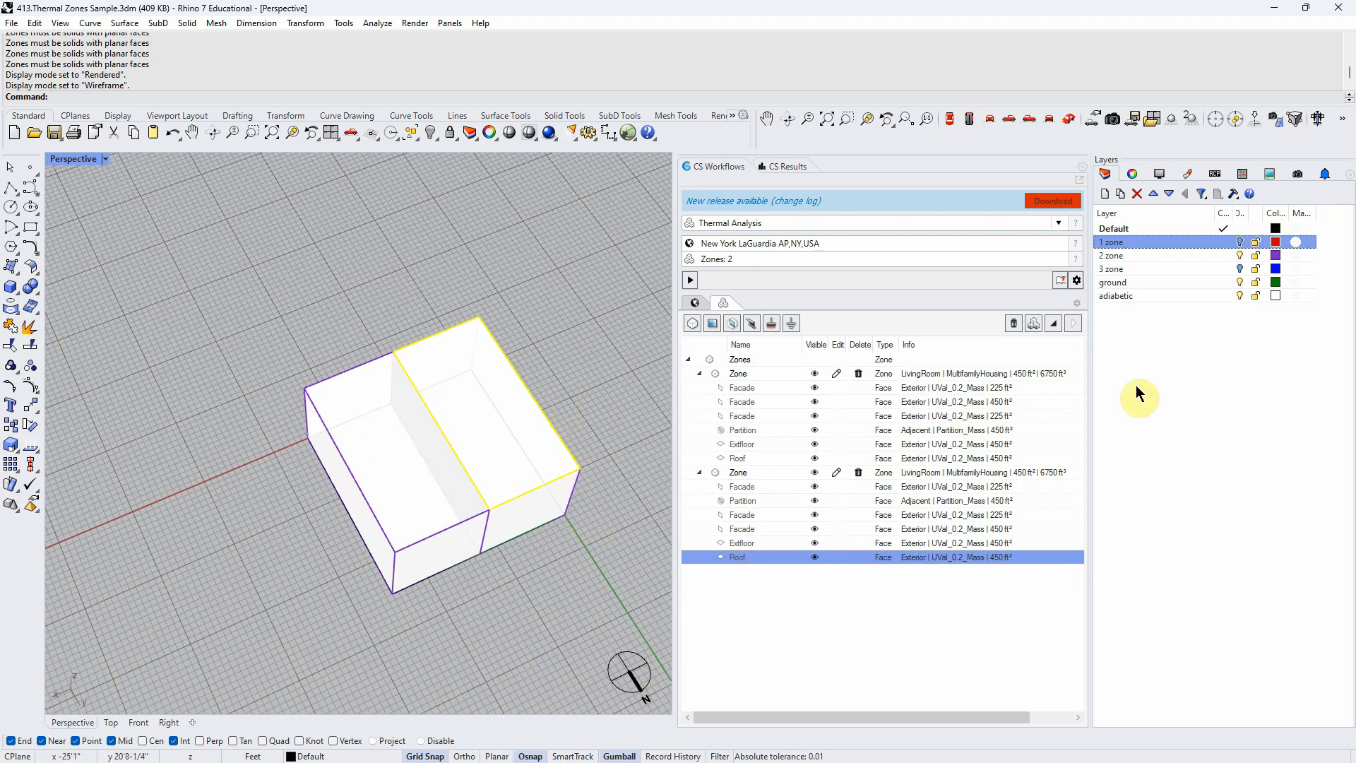
# Collapse the face lists and delete both thermal zones, confirming the removal
pyautogui.click(699, 373)
pyautogui.click(699, 388)
pyautogui.click(774, 373)
pyautogui.keyDown('shift'); pyautogui.click(775, 388); pyautogui.keyUp('shift')
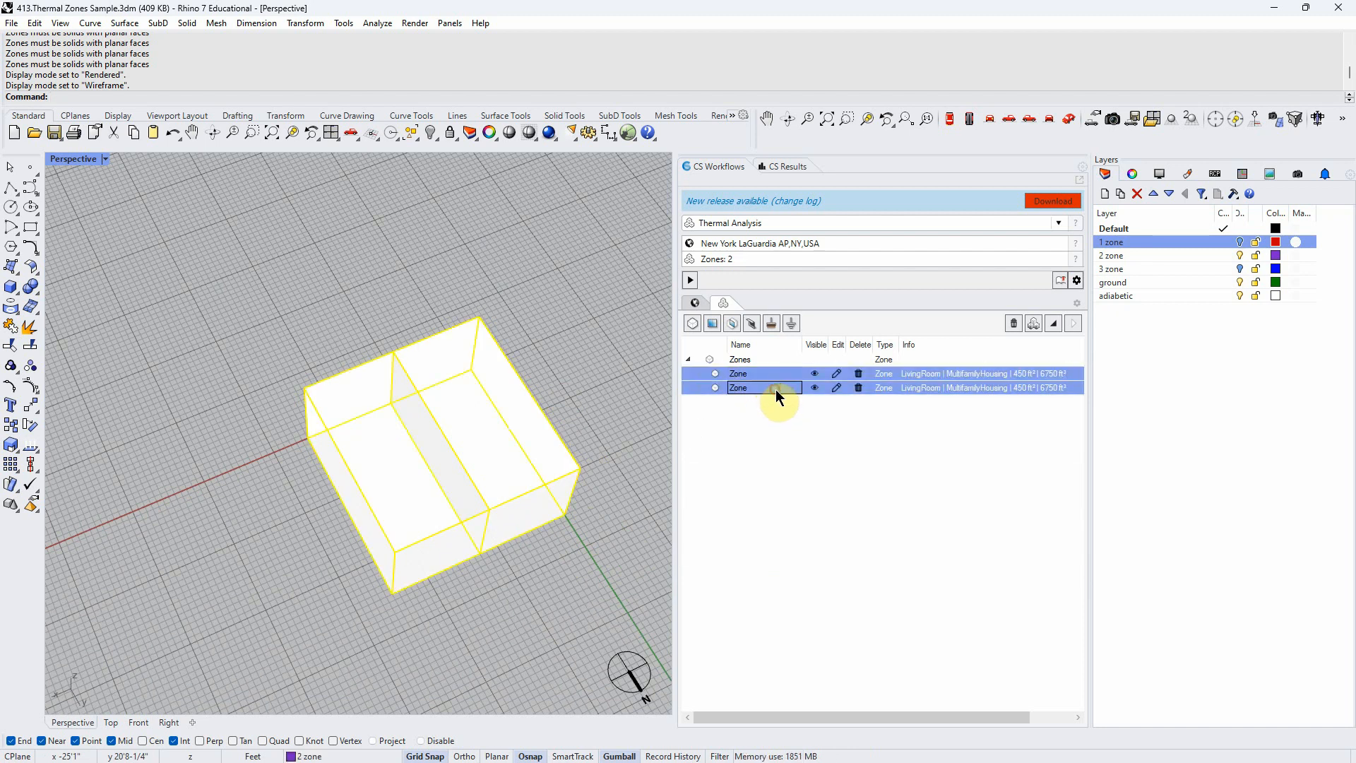
pyautogui.click(859, 380)
pyautogui.click(661, 418)
# Switch the viewport to Shaded display, hide the "2 zone" layer and show the "3 zone" layer
pyautogui.moveTo(577, 428); pyautogui.dragTo(579, 395, button='right')
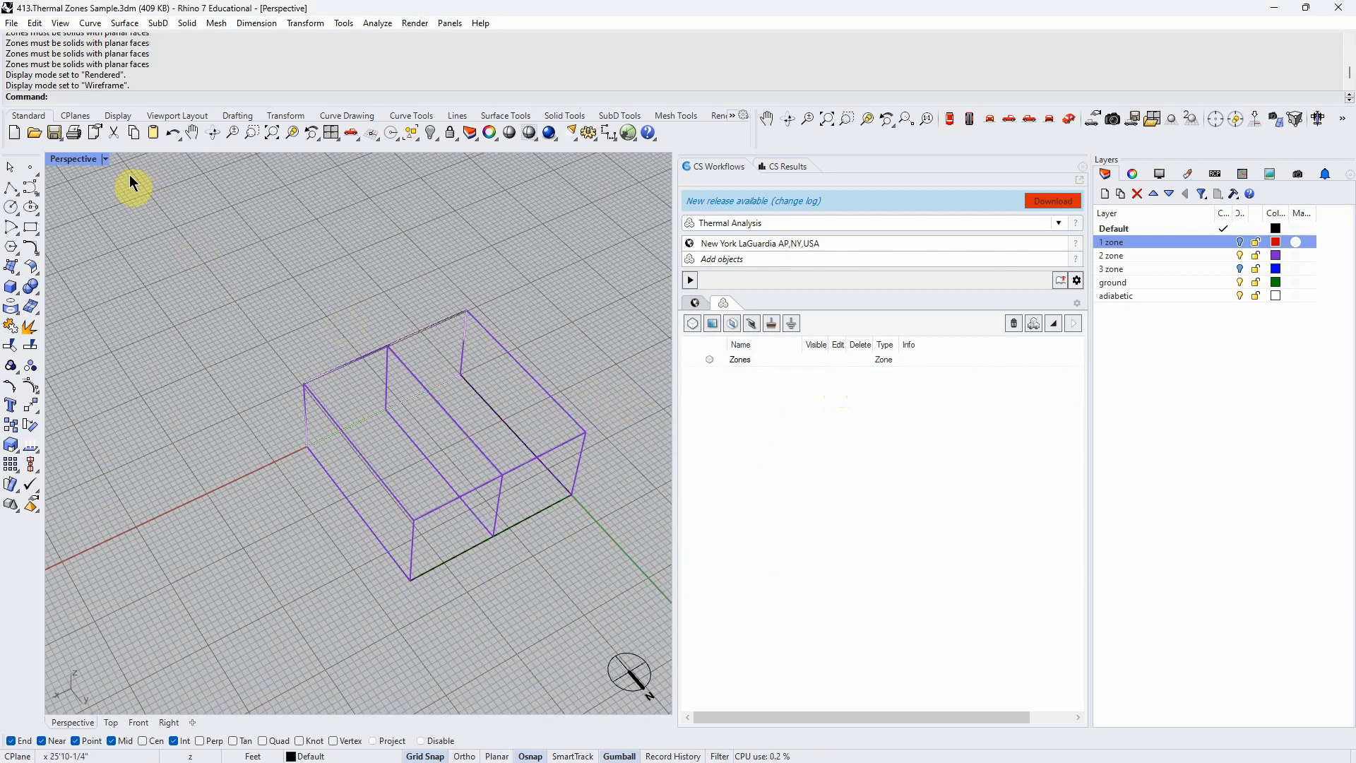
pyautogui.click(105, 159)
pyautogui.click(91, 227)
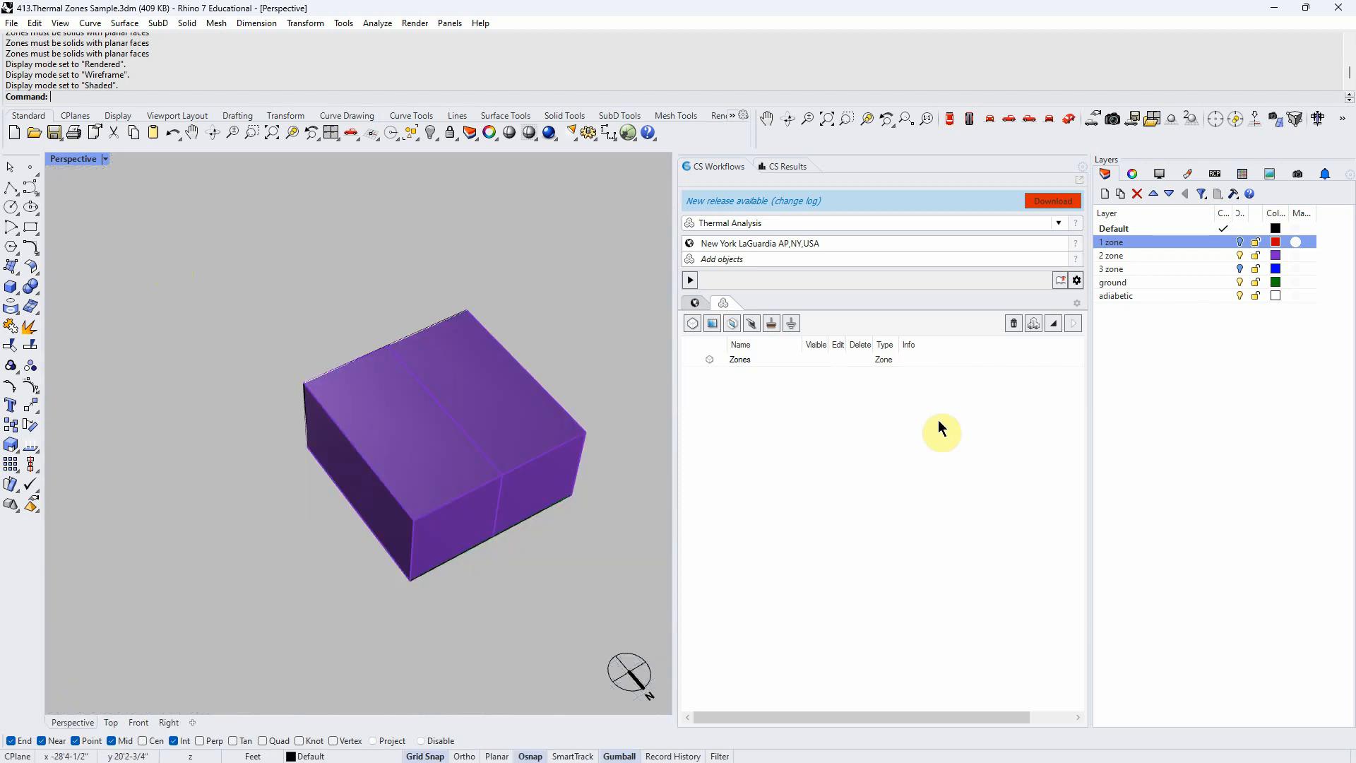
pyautogui.click(1240, 256)
pyautogui.click(1239, 268)
# Create thermal zones from the three solids on the "3 zone" layer, keeping the default zone template
pyautogui.moveTo(596, 606); pyautogui.dragTo(288, 287)
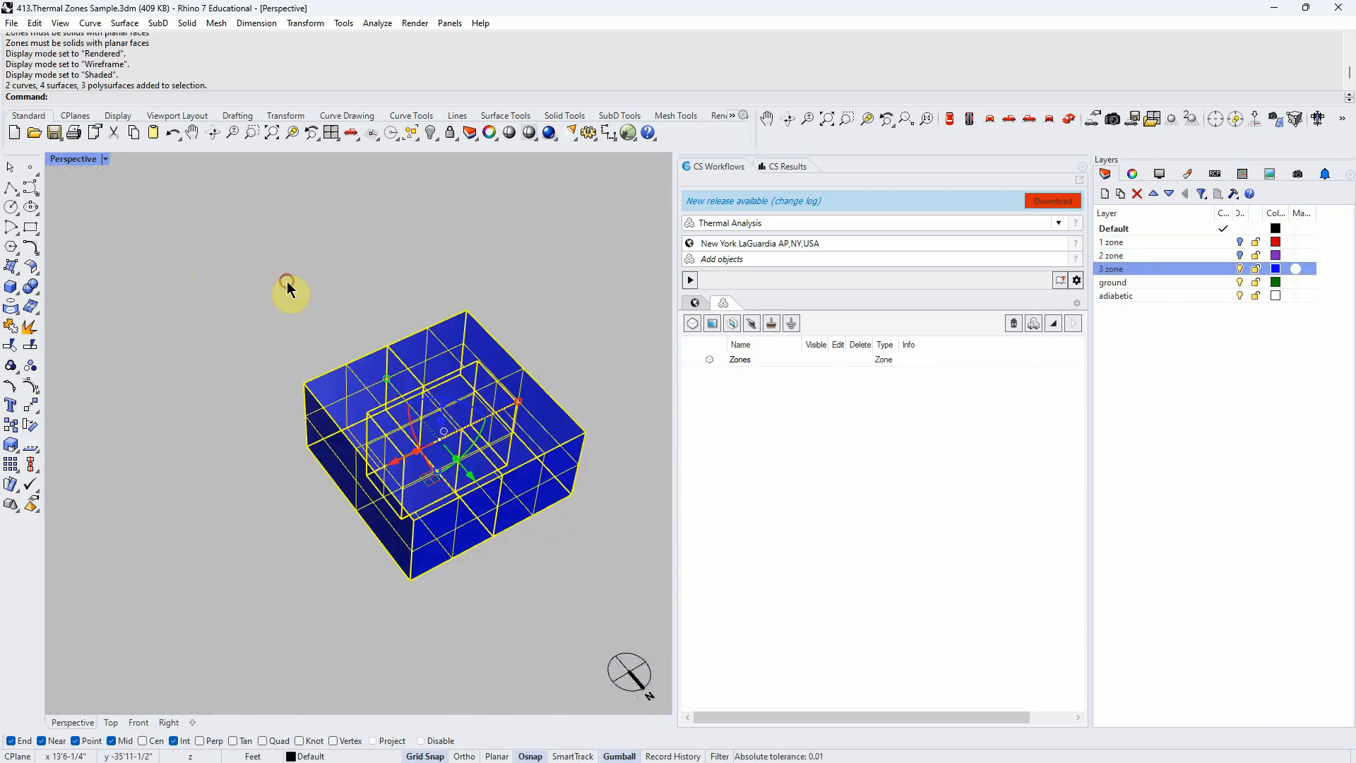
pyautogui.click(693, 324)
pyautogui.click(712, 552)
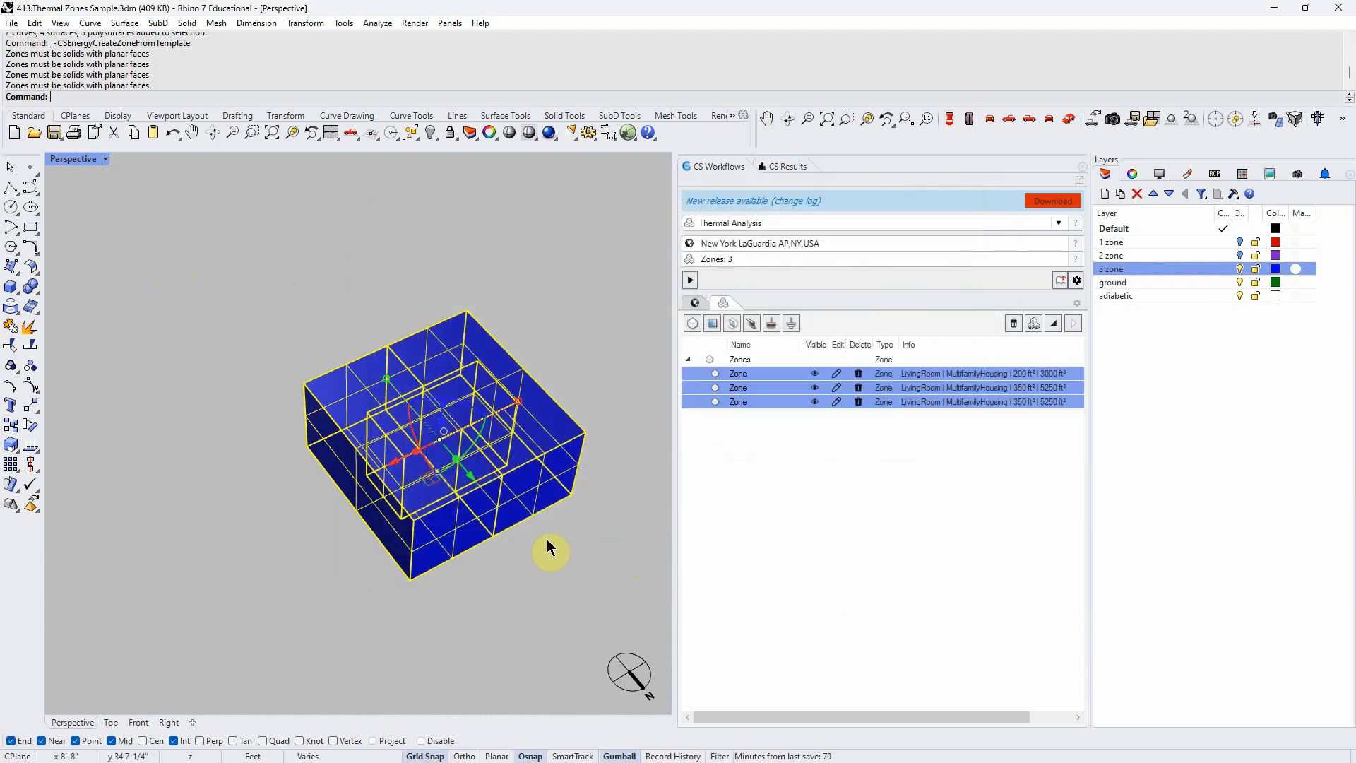
# Switch the perspective viewport to Wireframe display and deselect the three solids
pyautogui.click(102, 159)
pyautogui.click(99, 212)
pyautogui.click(531, 598)
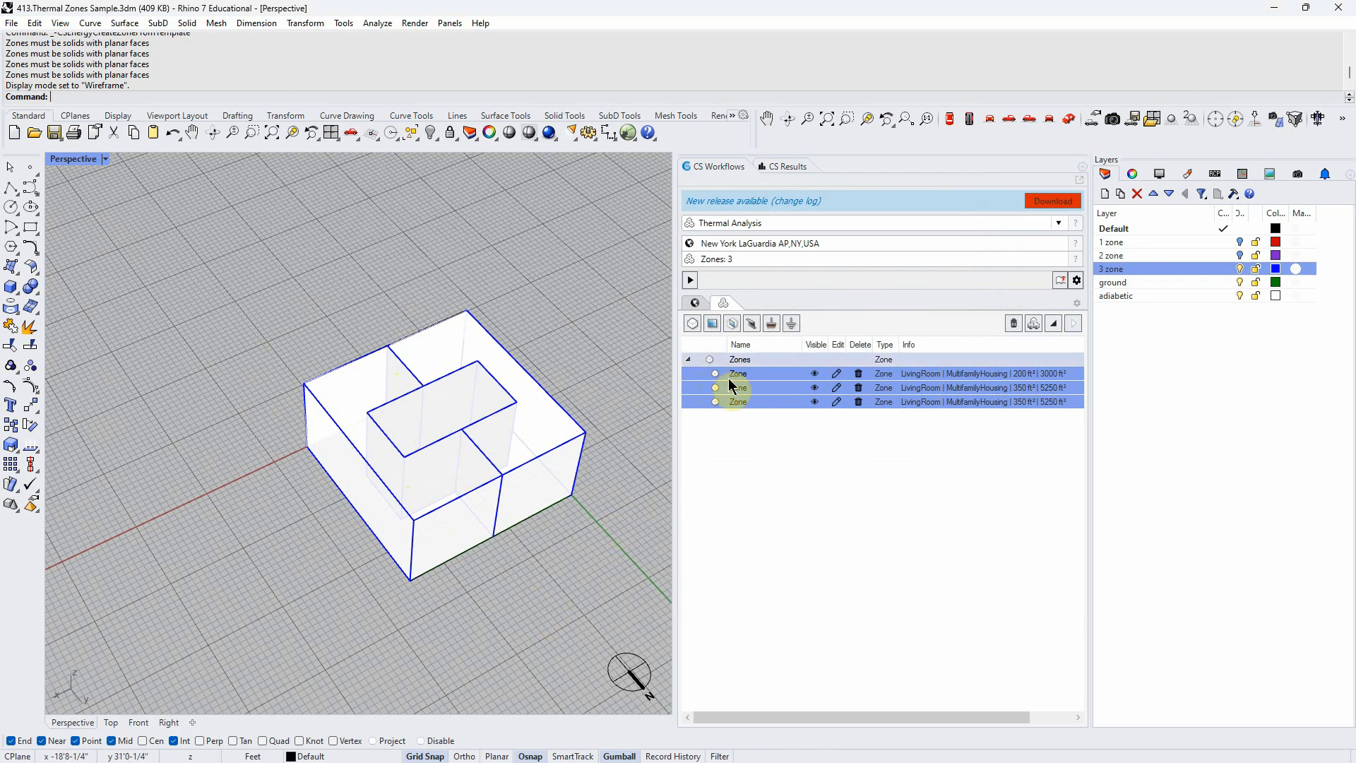
# Locate the central core zone in the model, expand it and examine each of its partition faces
pyautogui.click(750, 401)
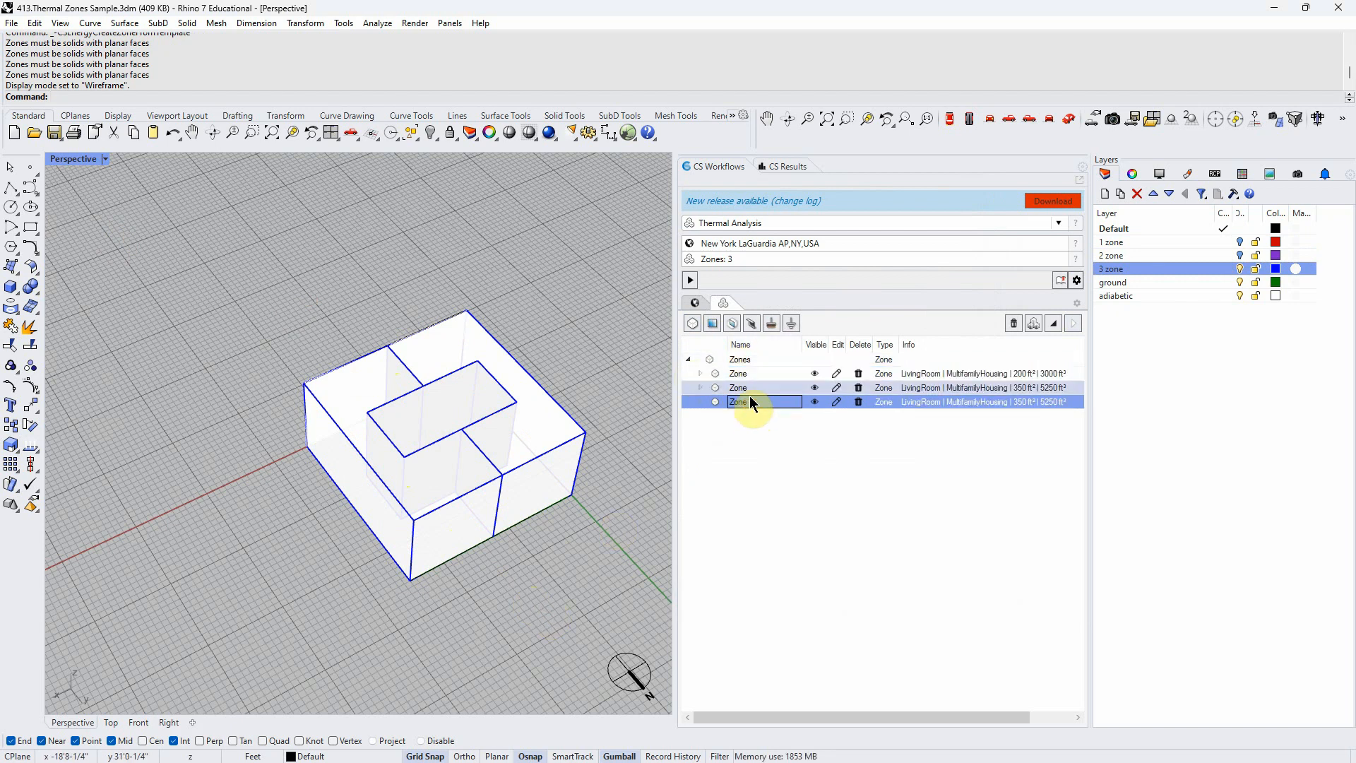
pyautogui.click(752, 374)
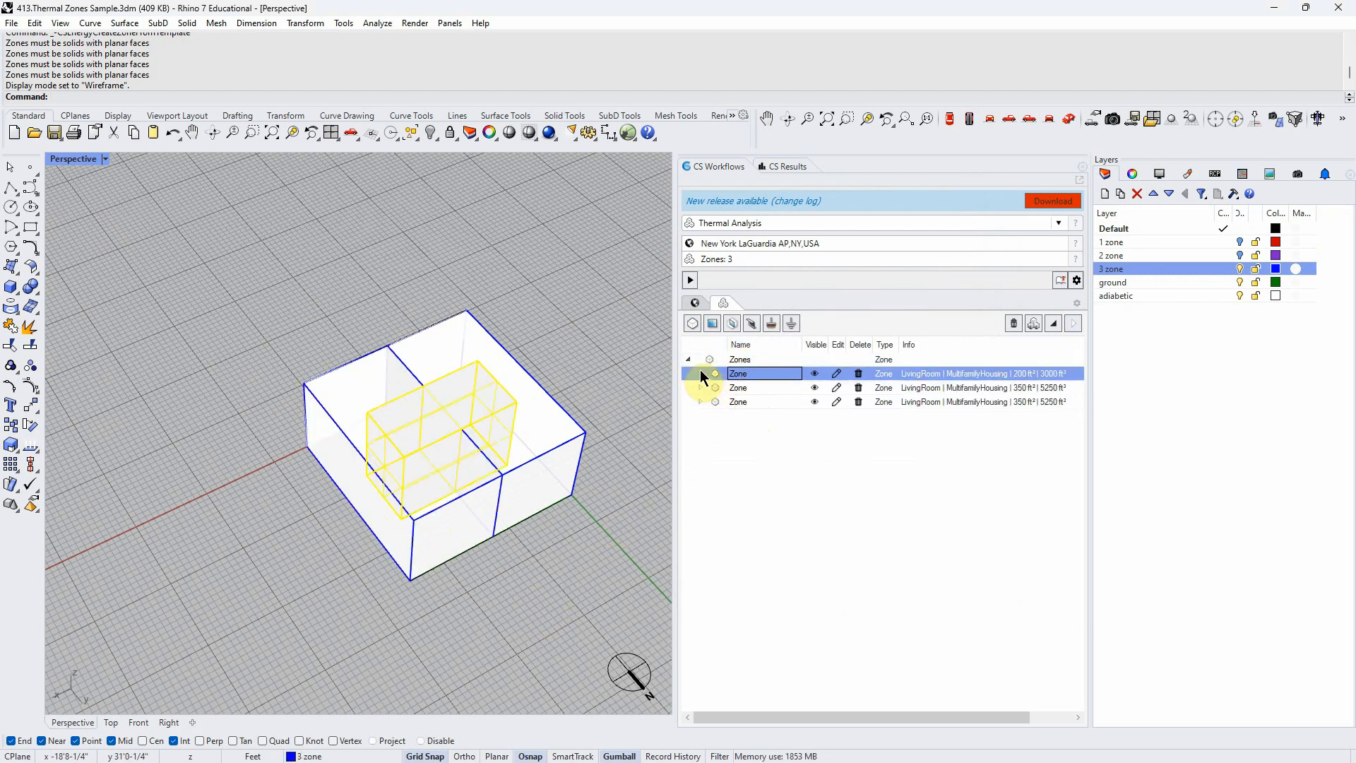
pyautogui.click(699, 372)
pyautogui.click(732, 388)
pyautogui.click(752, 401)
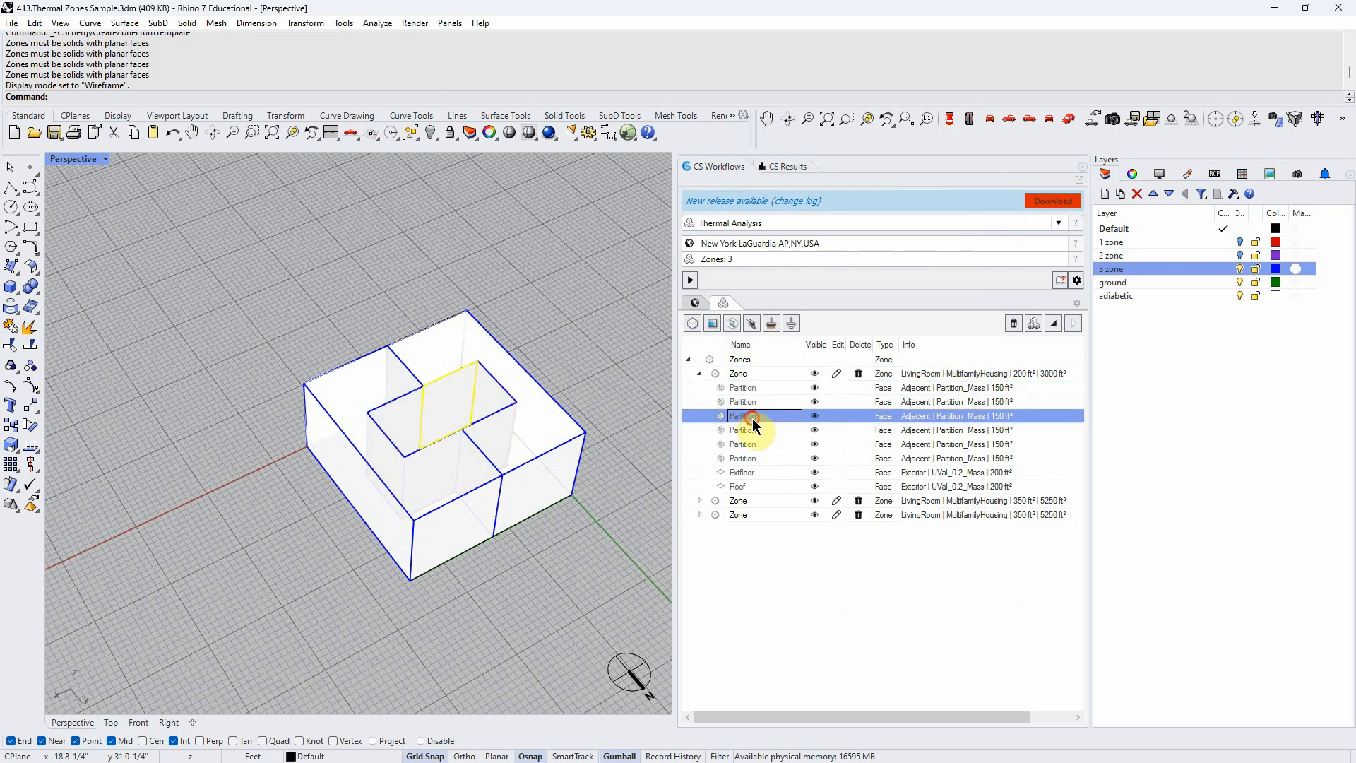
pyautogui.click(754, 429)
pyautogui.click(753, 443)
pyautogui.click(753, 458)
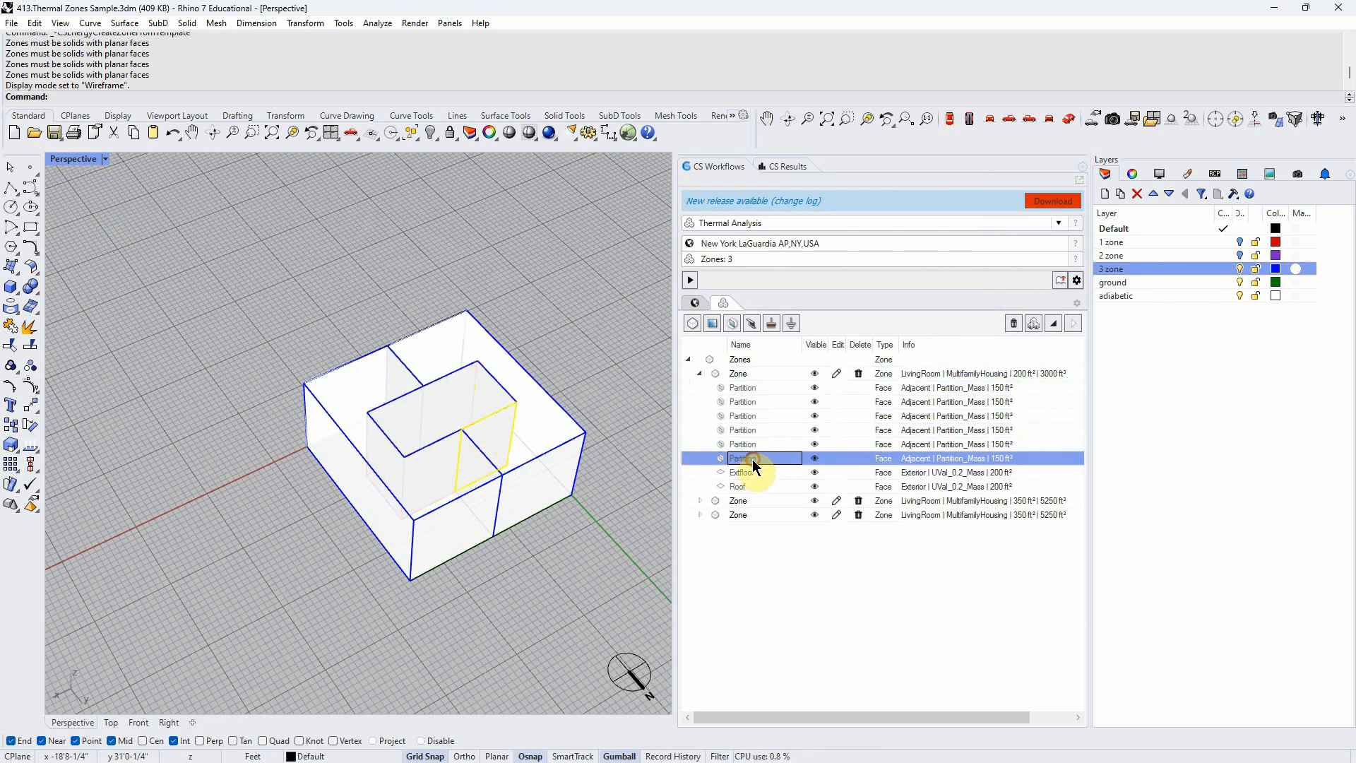
pyautogui.scroll(2, 492, 431)
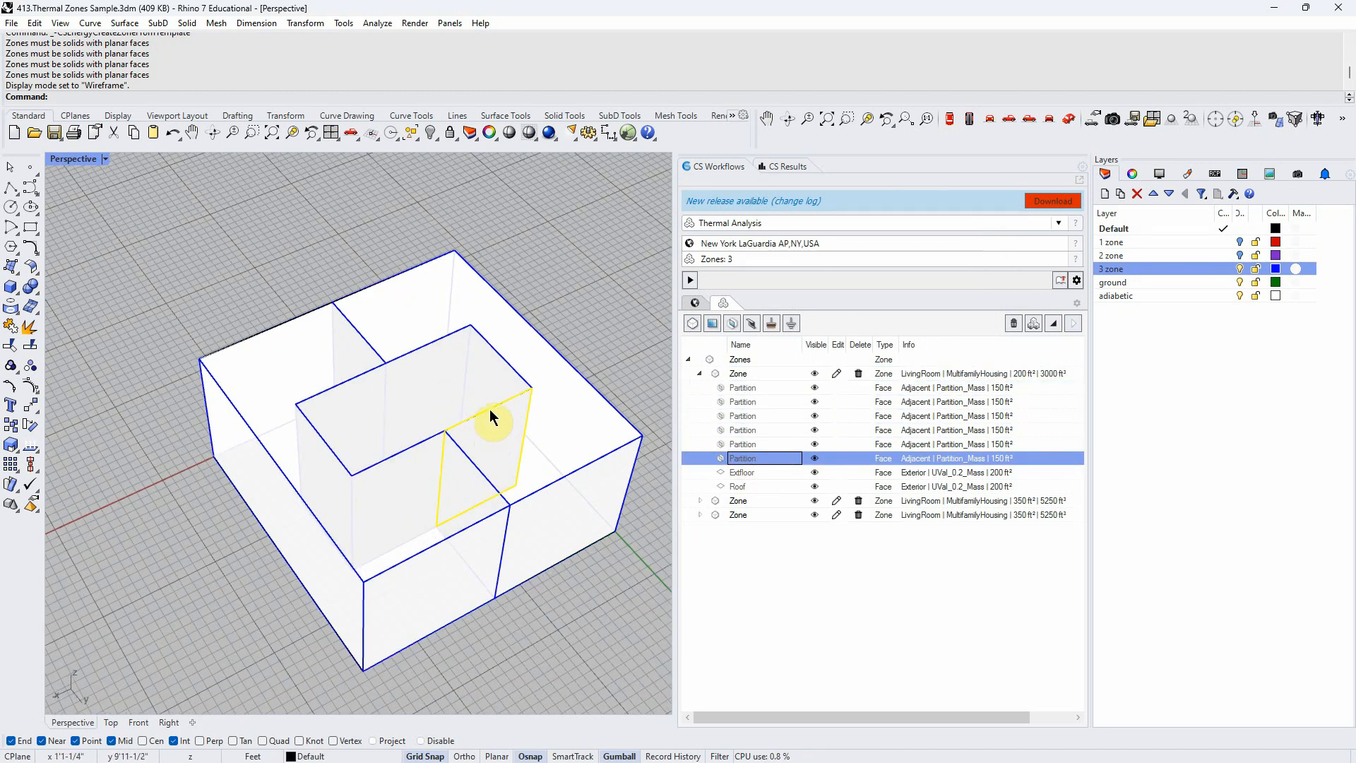
pyautogui.moveTo(527, 464); pyautogui.dragTo(511, 421, button='right')
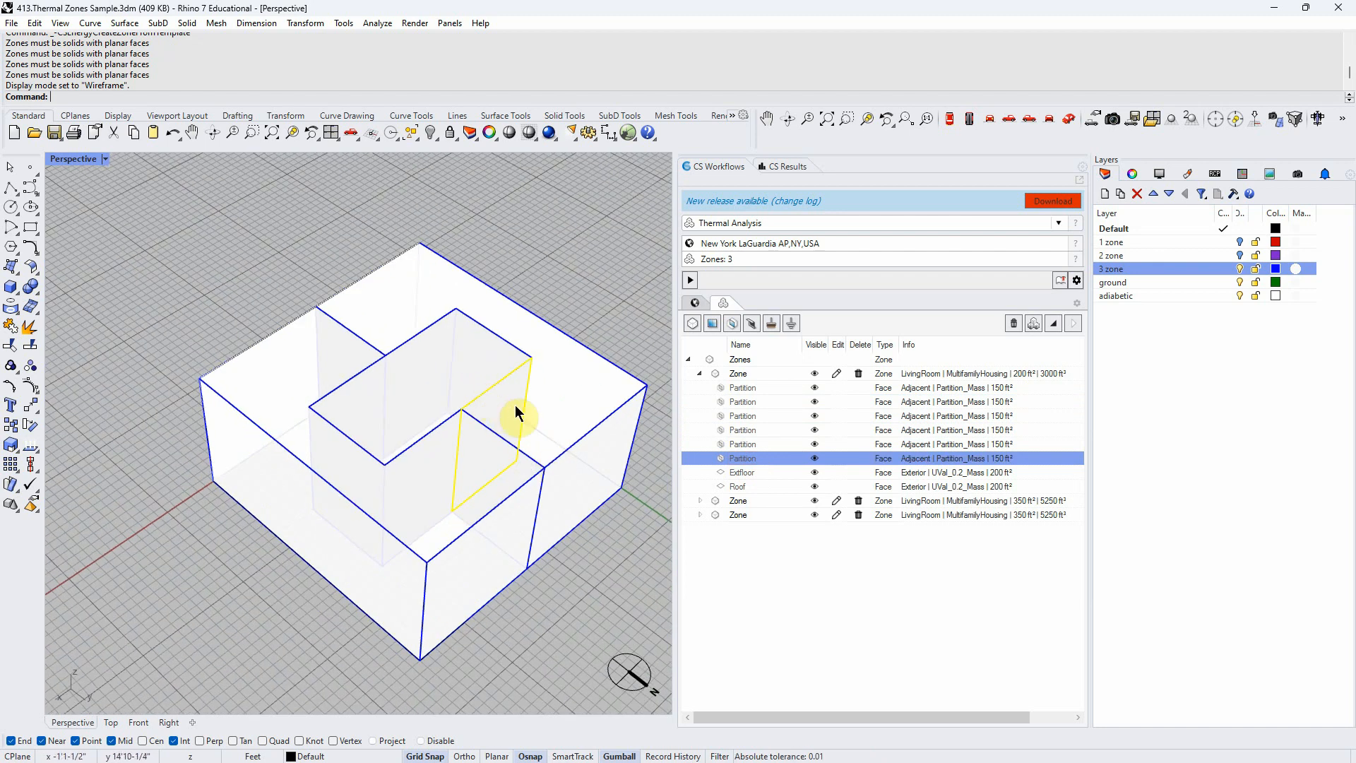
pyautogui.scroll(-4, 383, 433)
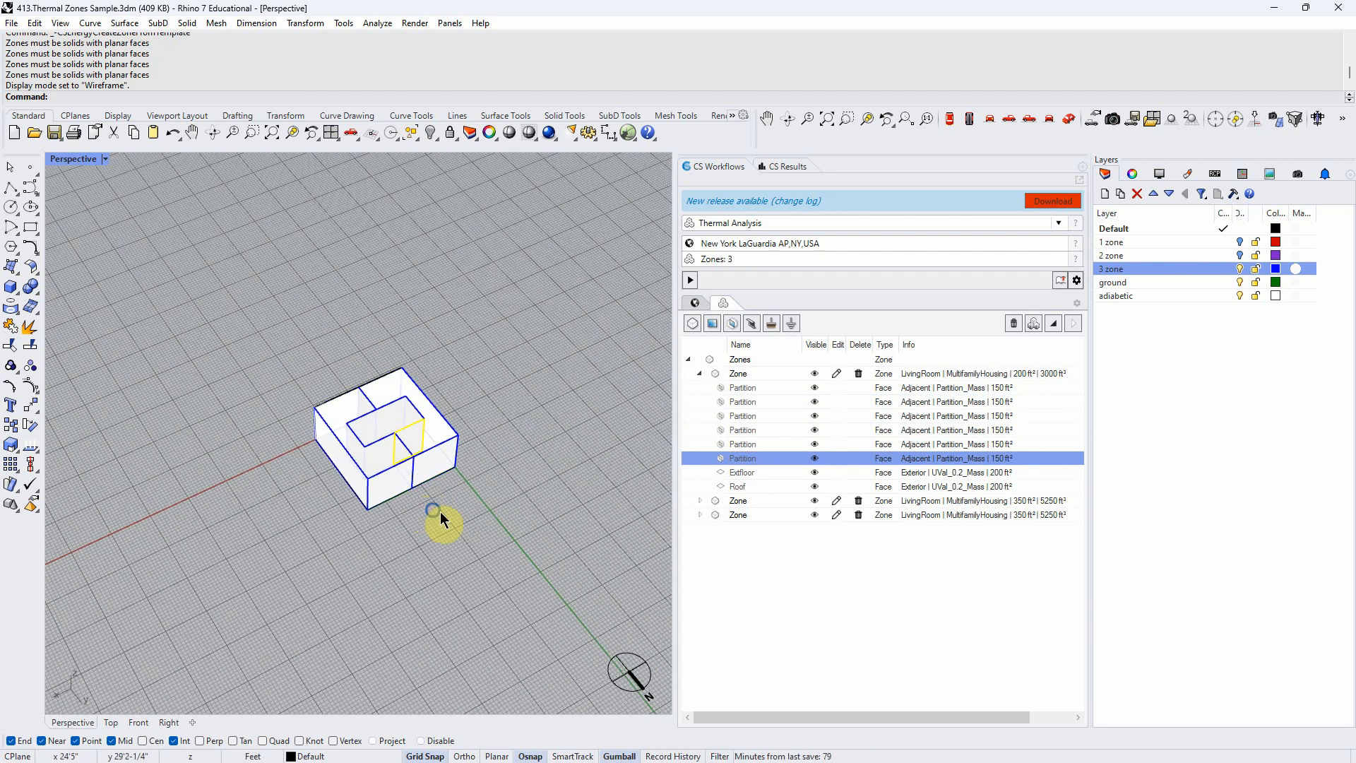
pyautogui.scroll(3, 382, 509)
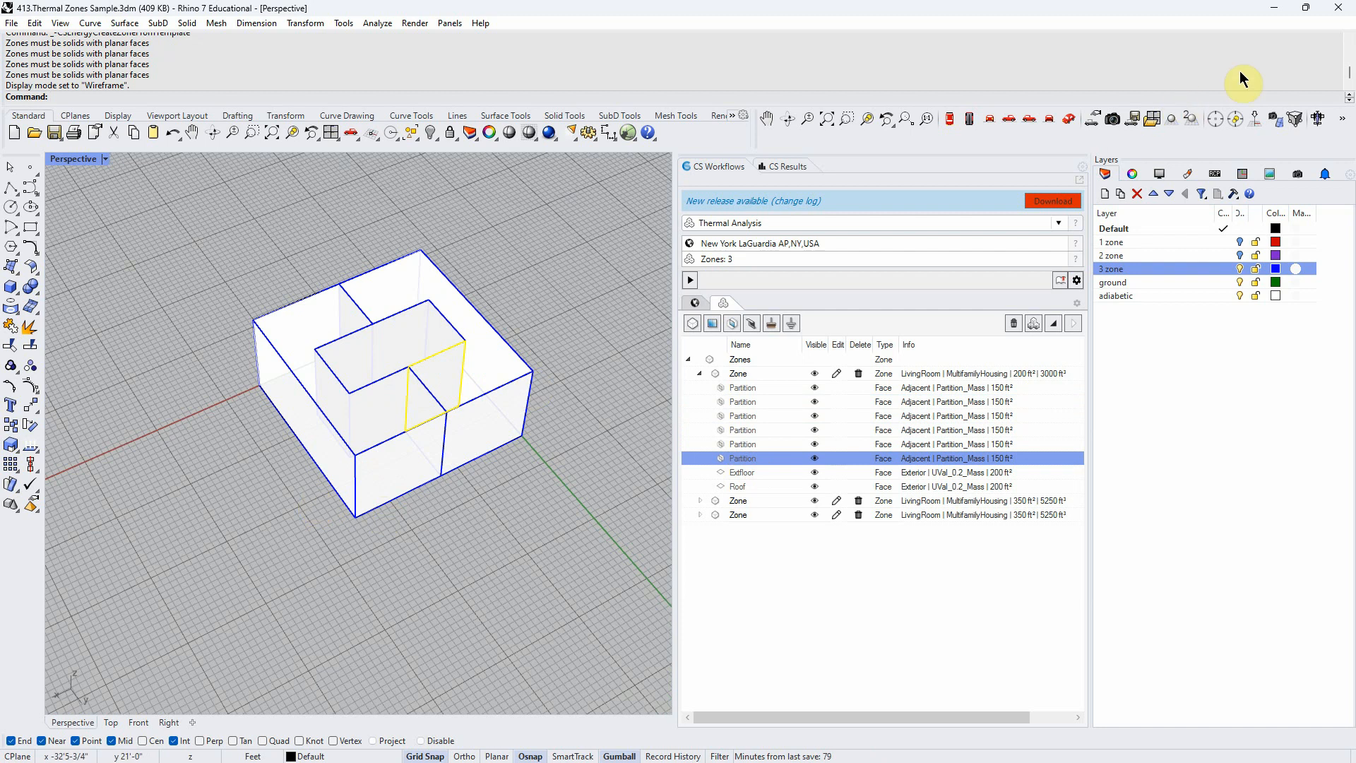
pyautogui.moveTo(458, 569); pyautogui.dragTo(490, 531, button='right')
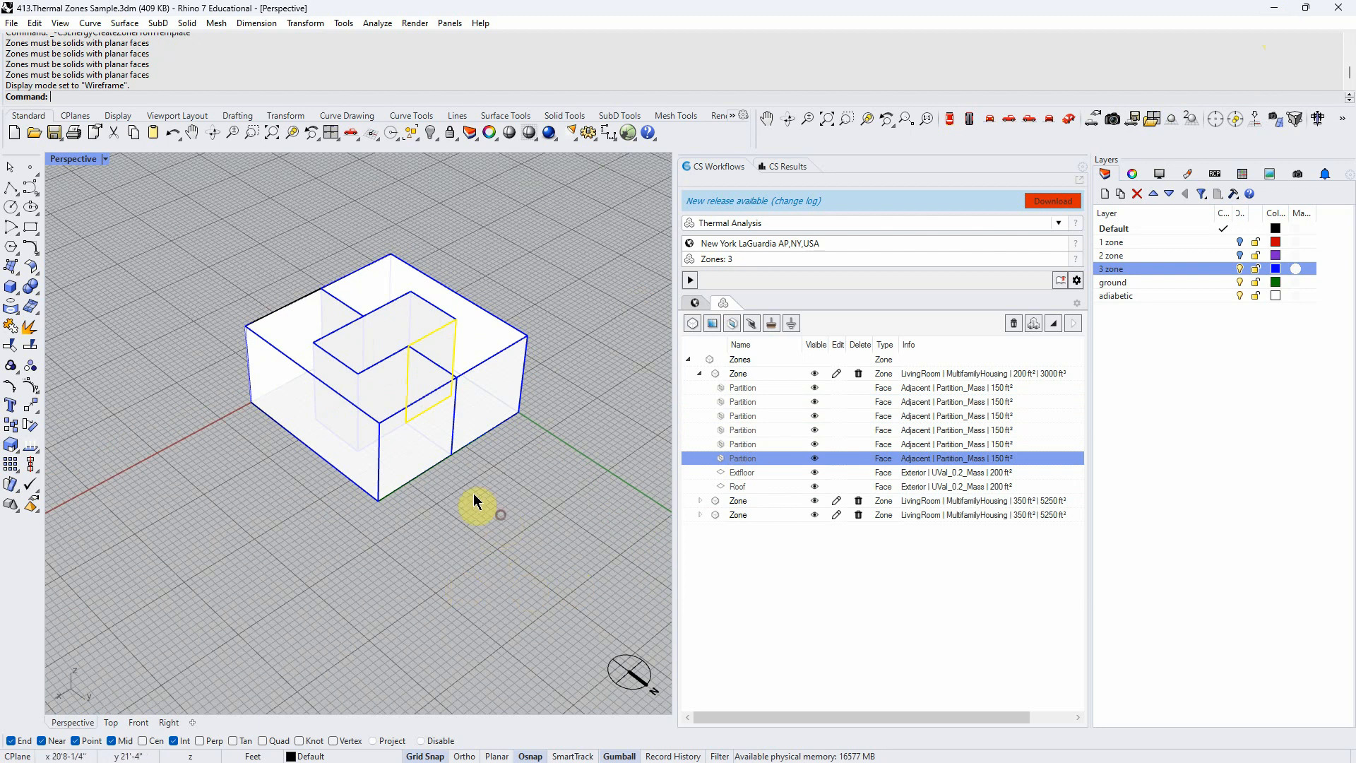
pyautogui.moveTo(483, 550); pyautogui.dragTo(415, 577, button='right')
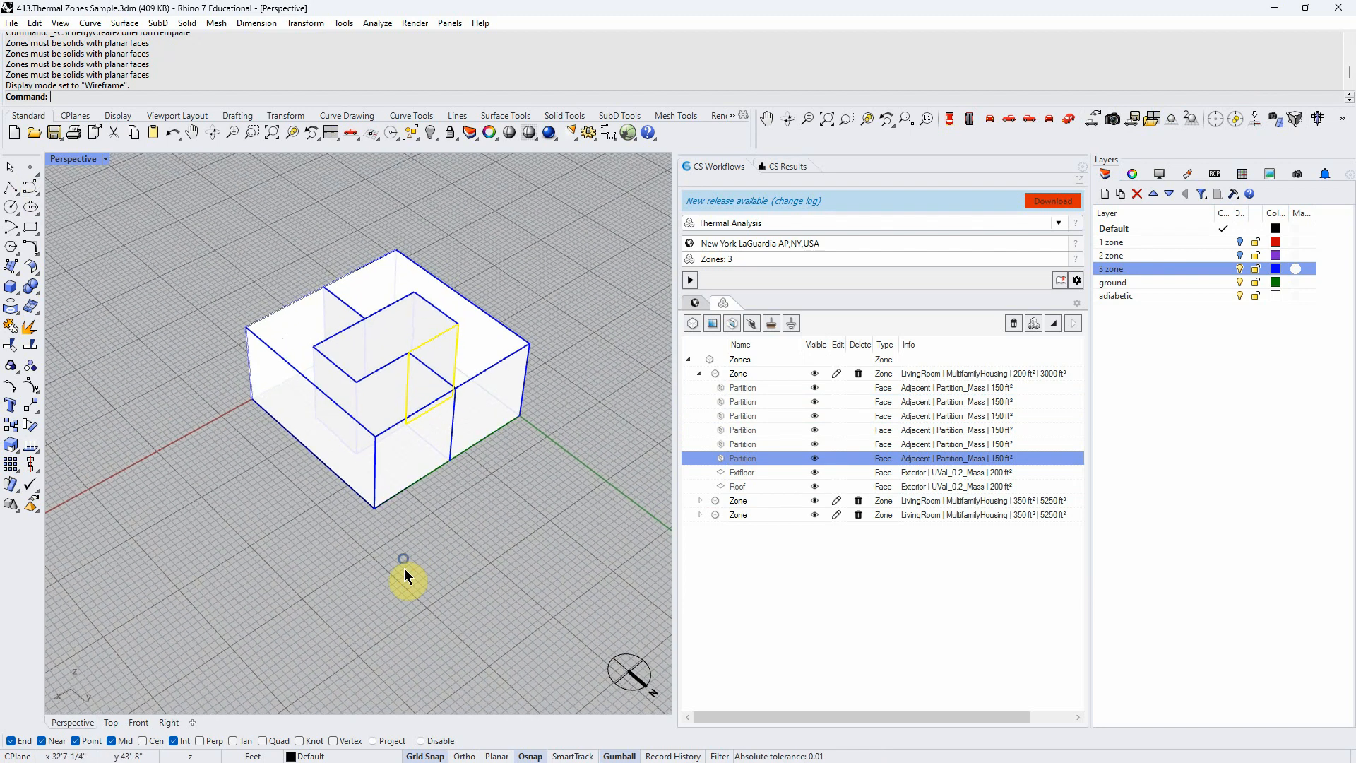
pyautogui.scroll(4, 268, 378)
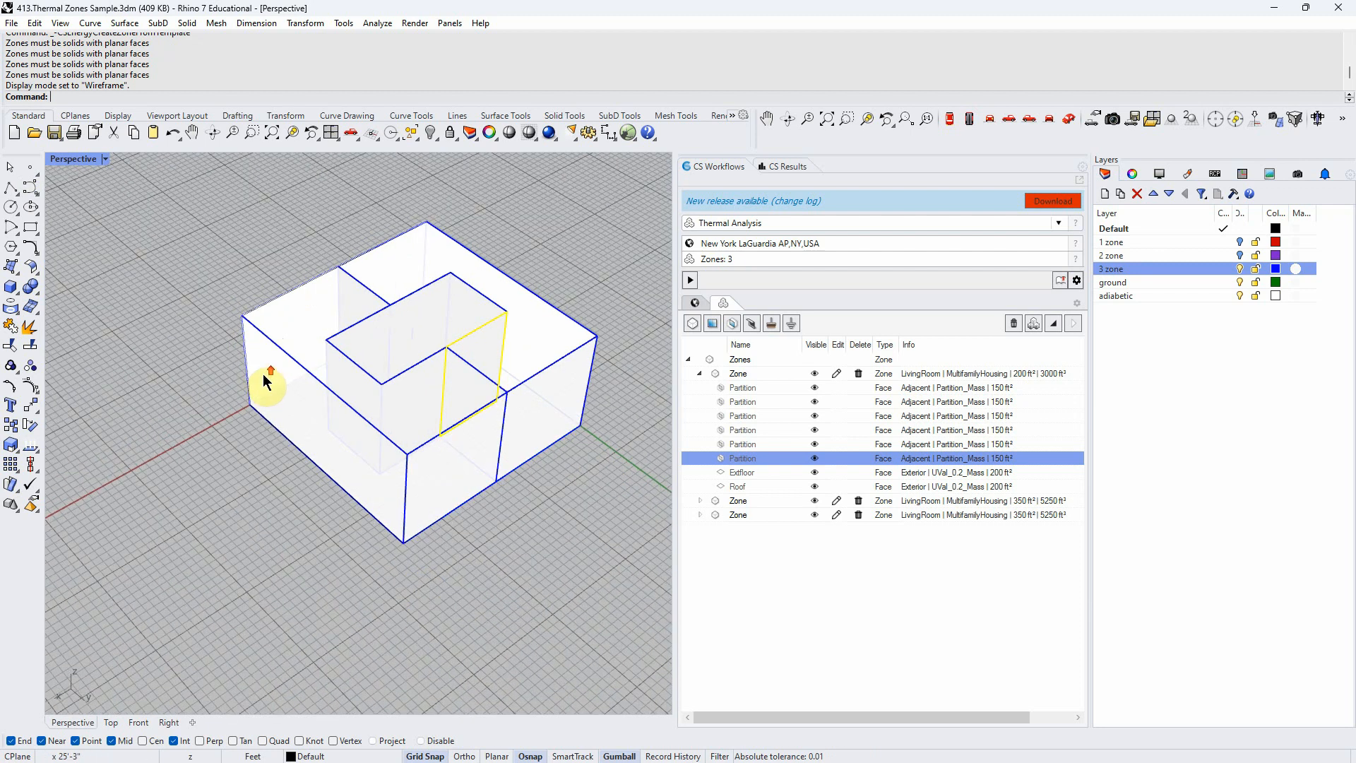
# Select the "ground" layer and switch the perspective viewport to Shaded display, viewing the model from below
pyautogui.scroll(-2, 268, 381)
pyautogui.moveTo(486, 575); pyautogui.dragTo(531, 342, button='right')
pyautogui.click(1237, 279)
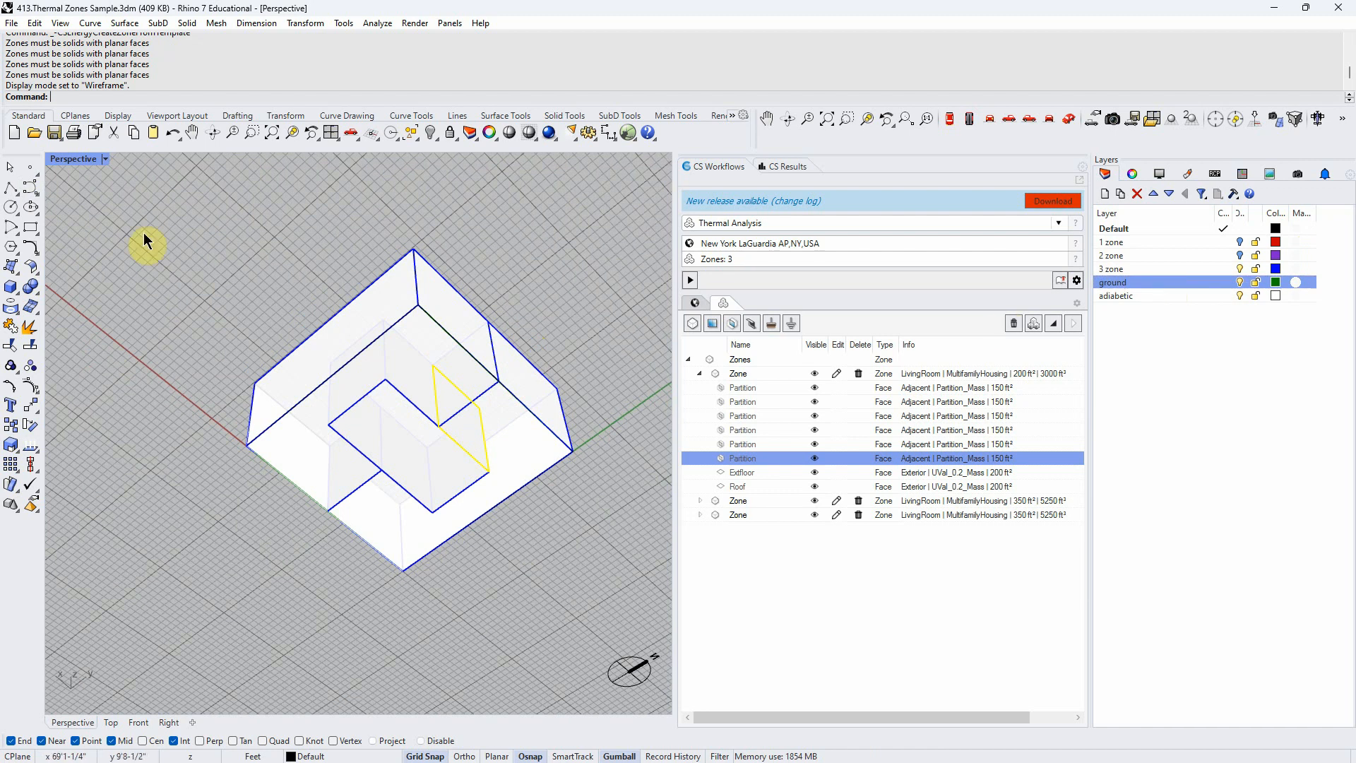
pyautogui.doubleClick(92, 160)
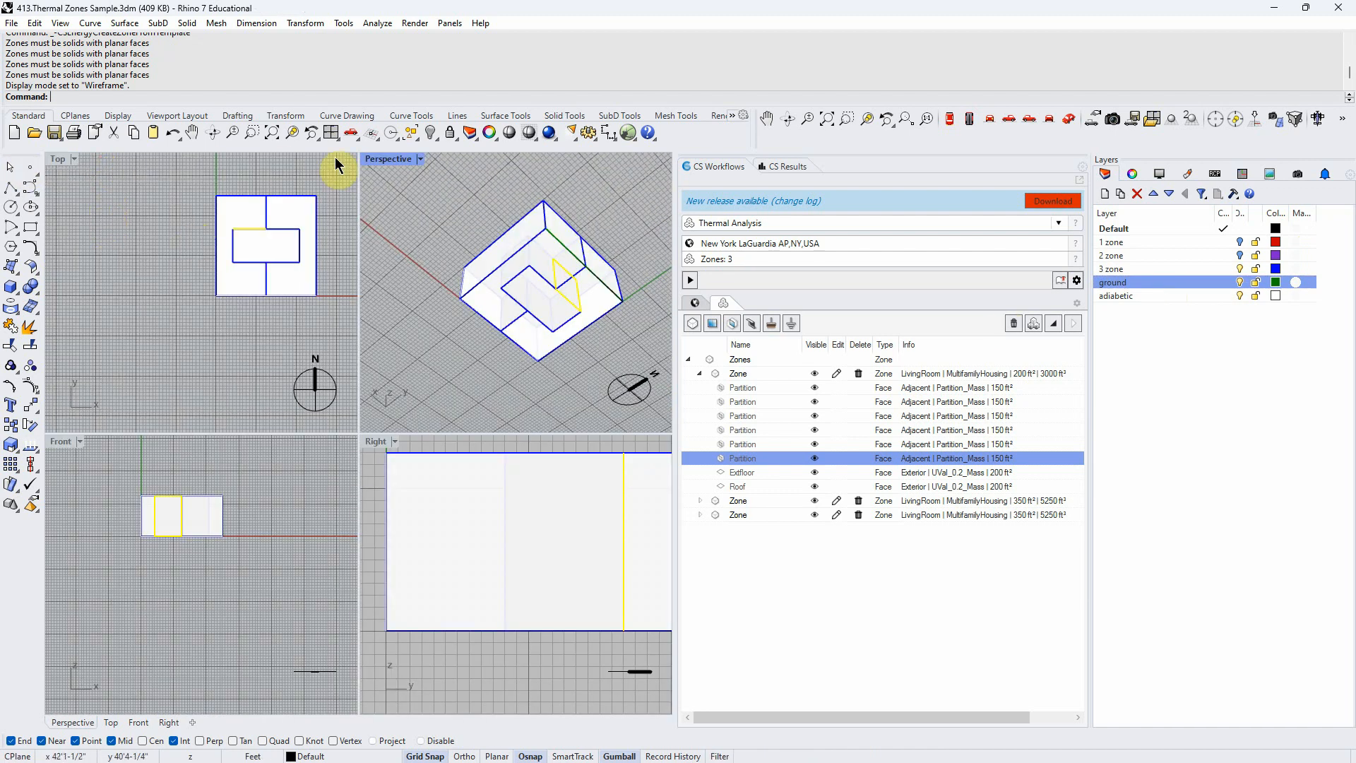
pyautogui.doubleClick(385, 159)
pyautogui.click(105, 159)
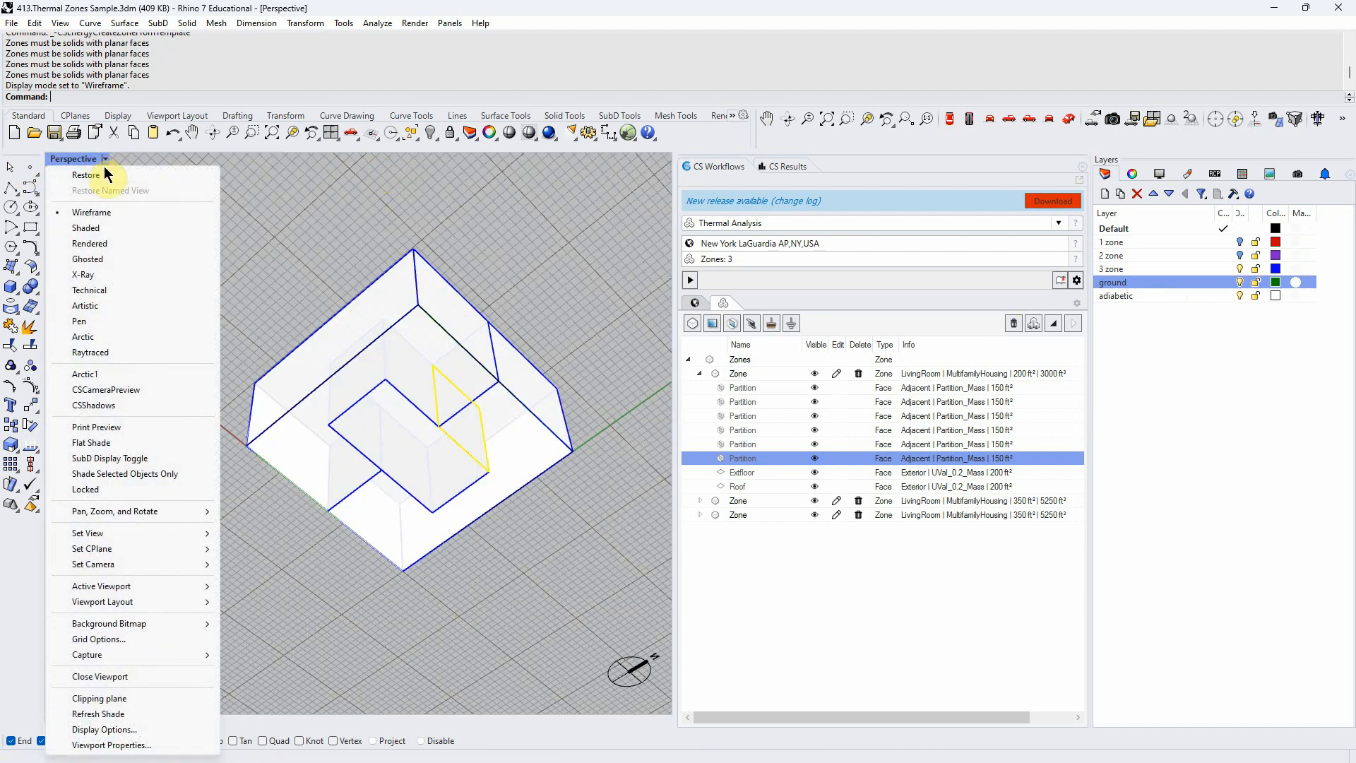
pyautogui.click(89, 228)
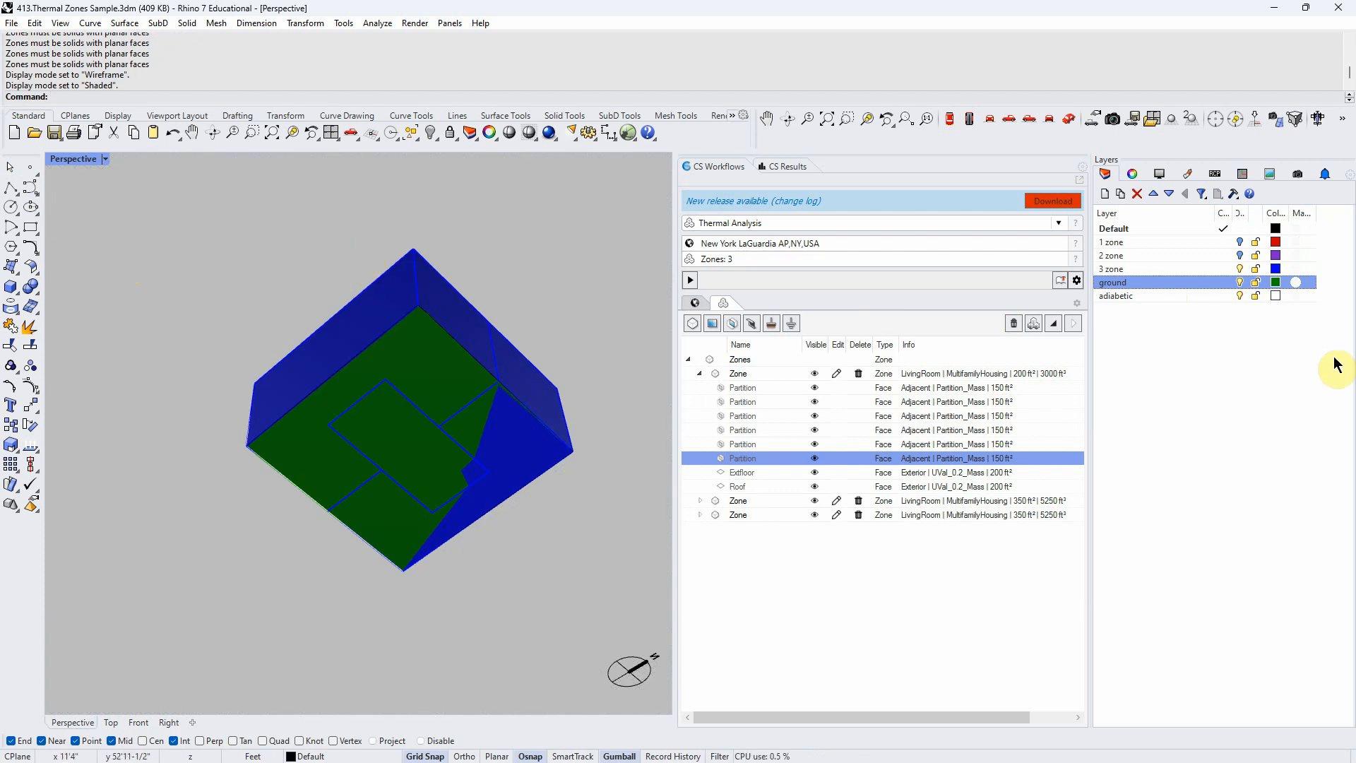
# Create a ground boundary from the surface on the "ground" layer, expand the Ground Boundaries group and clear the selection
pyautogui.rightClick(1150, 282)
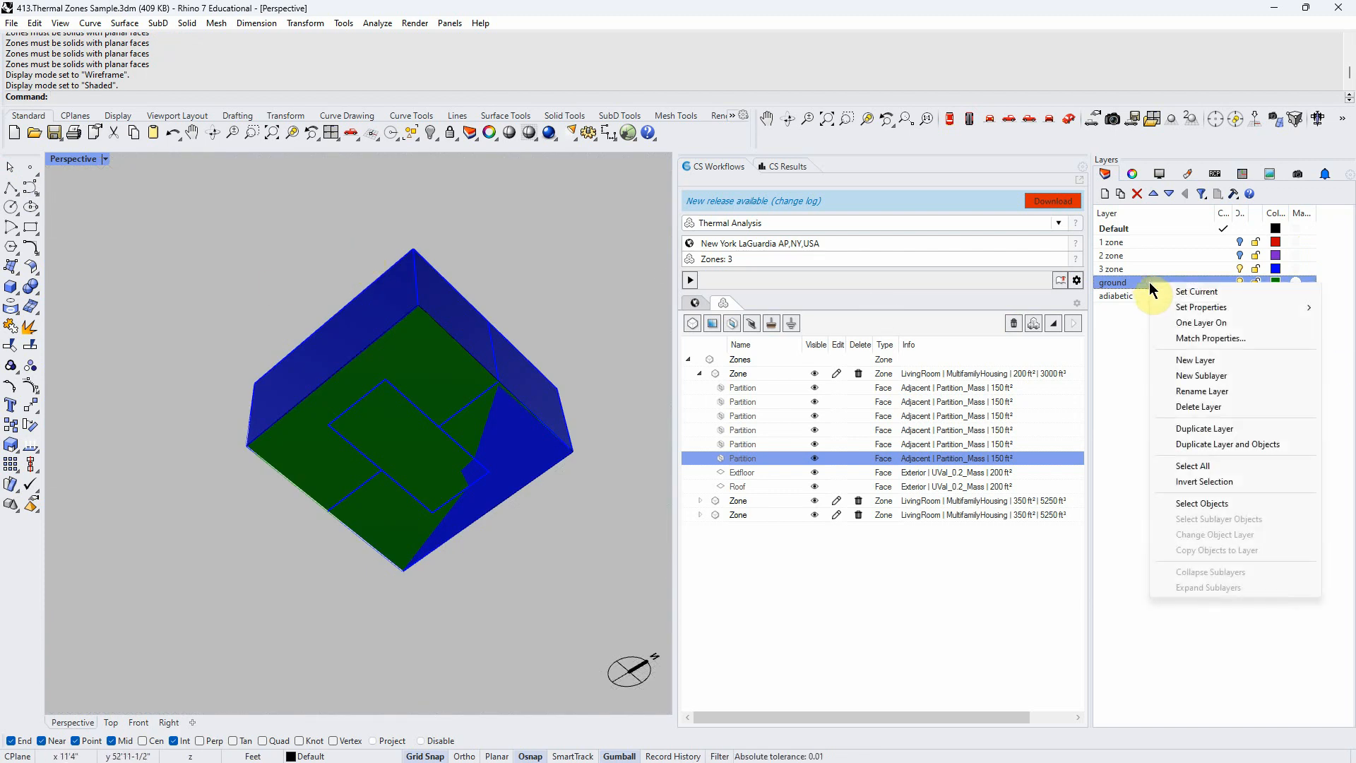
pyautogui.click(1226, 503)
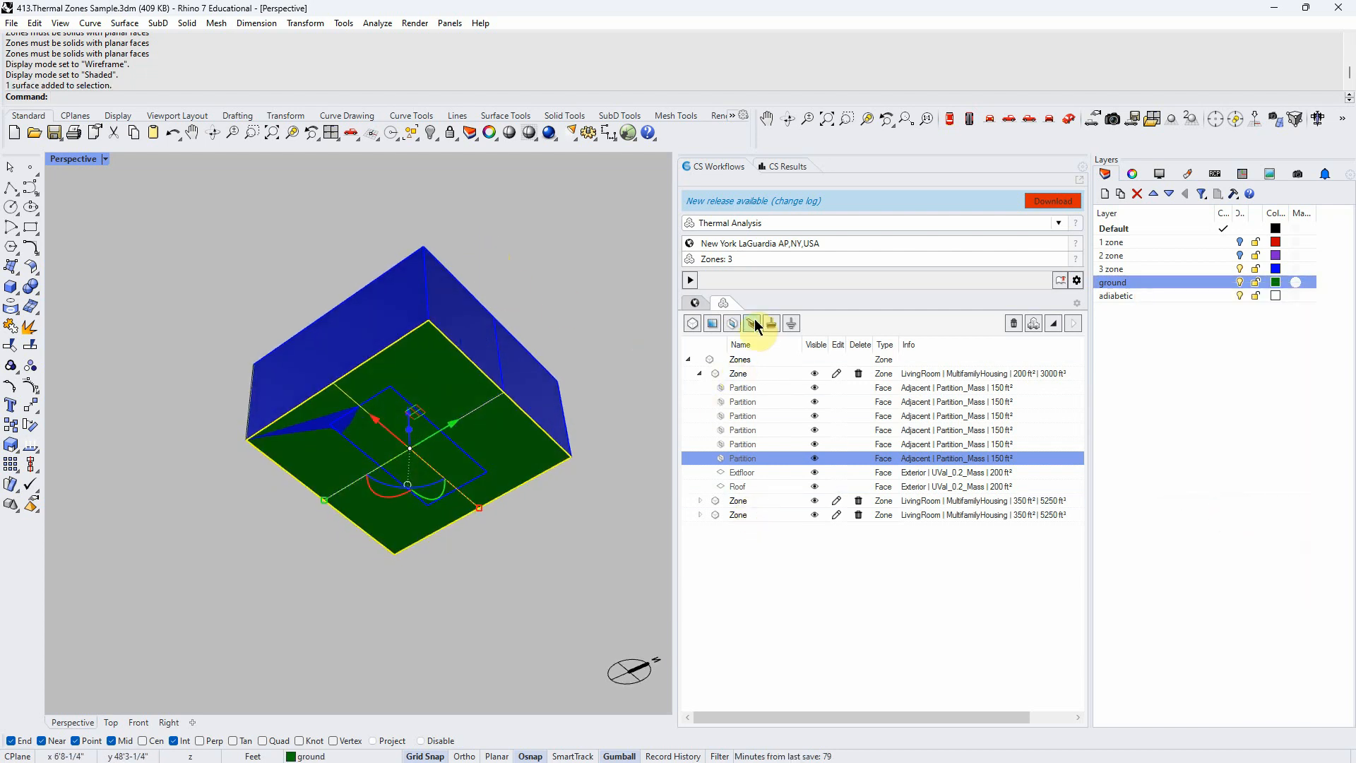
pyautogui.click(771, 324)
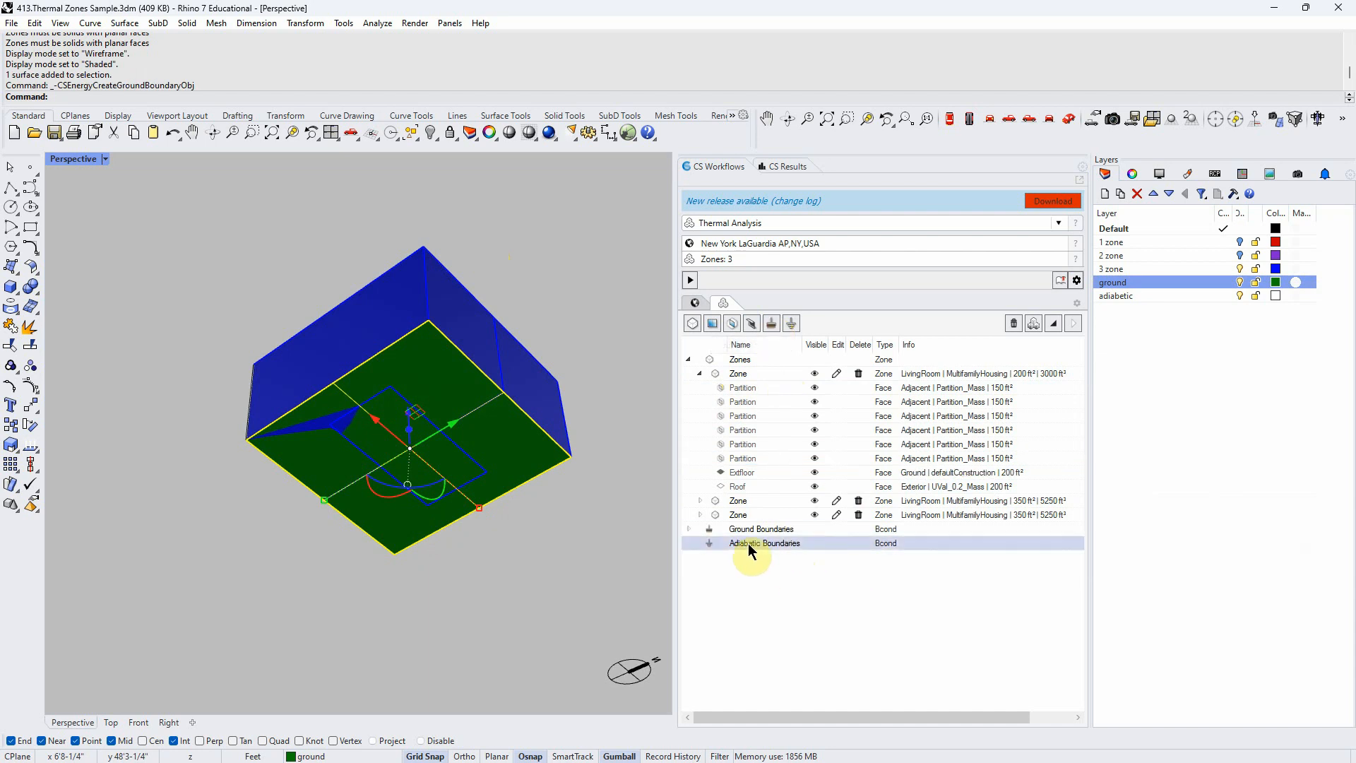
pyautogui.click(689, 529)
pyautogui.moveTo(642, 520)
pyautogui.mouseDown(button='right')
pyautogui.moveTo(626, 521)
pyautogui.moveTo(635, 503)
pyautogui.mouseUp(button='right')
pyautogui.click(627, 491)
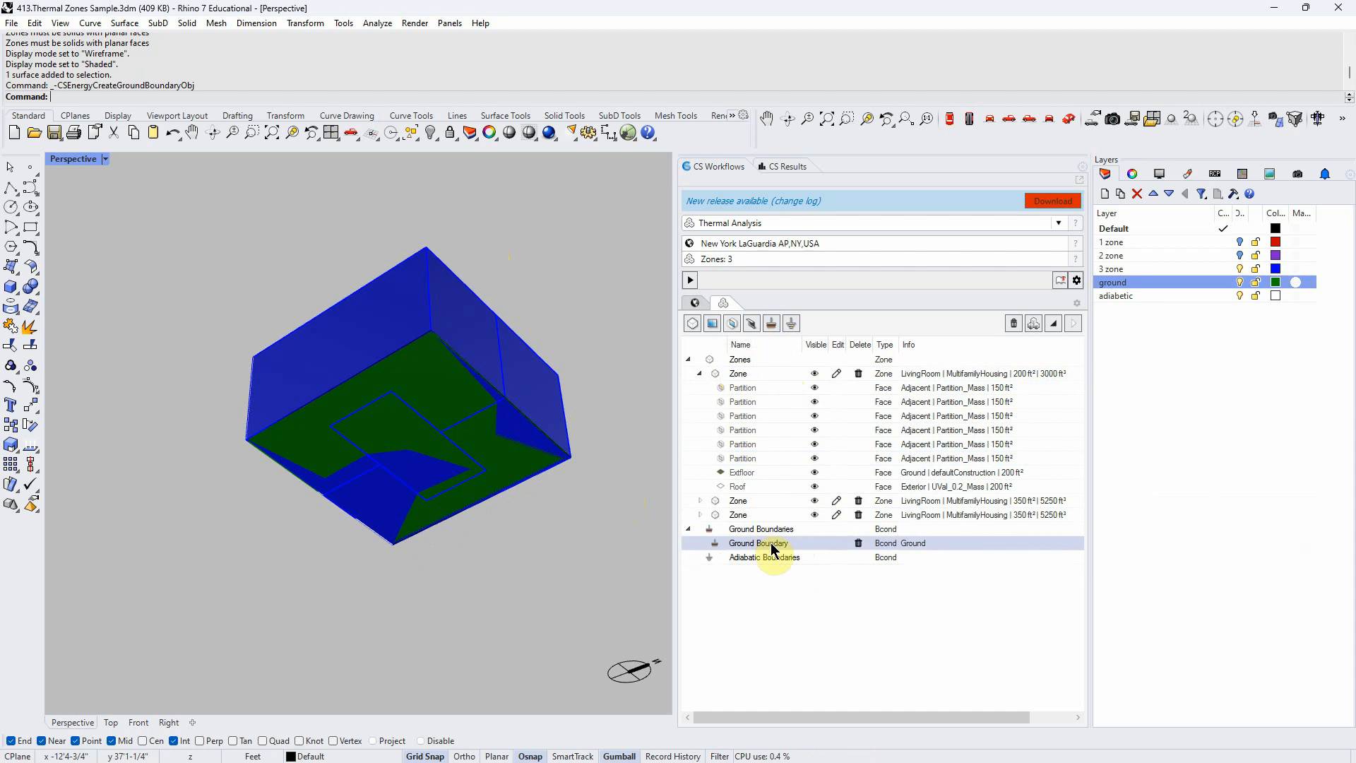
pyautogui.moveTo(592, 520)
pyautogui.mouseDown(button='right')
pyautogui.moveTo(596, 509)
pyautogui.moveTo(586, 529)
pyautogui.mouseUp(button='right')
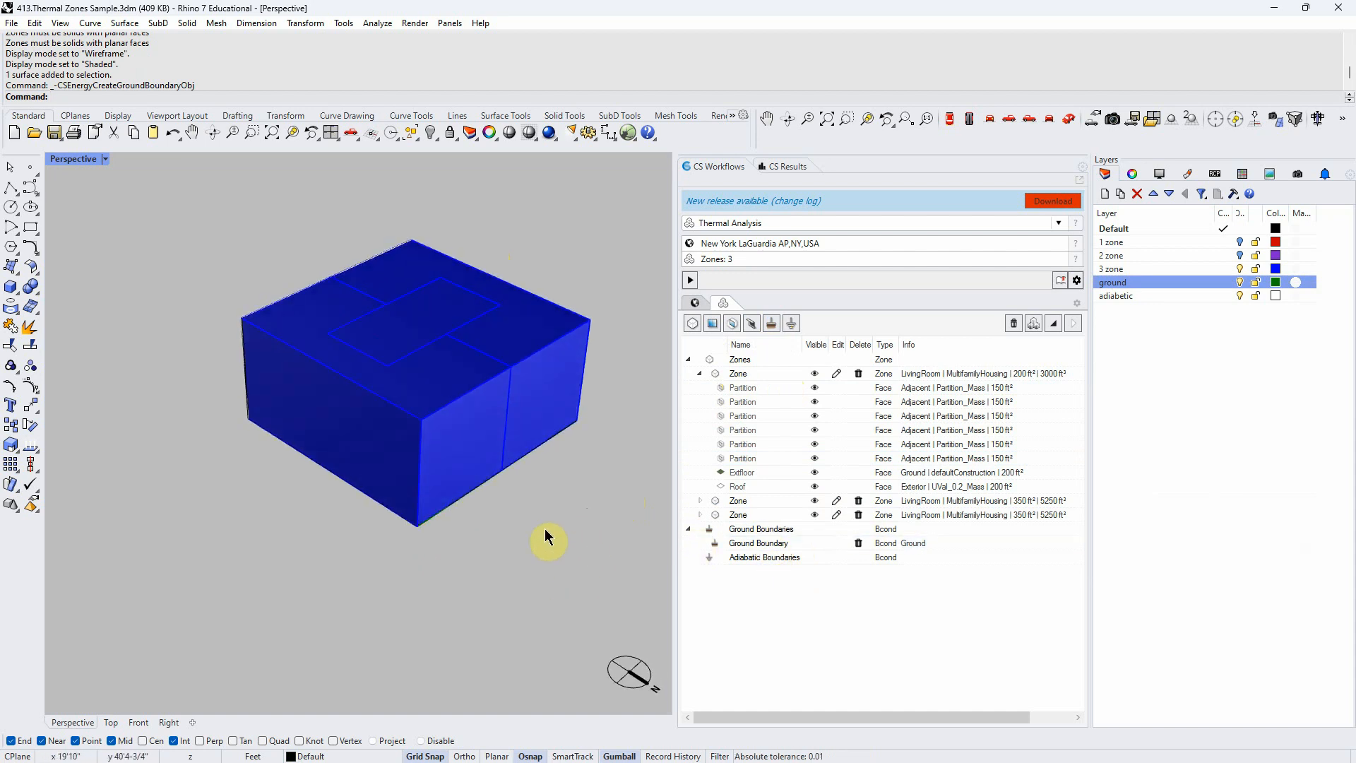
# Switch the perspective viewport back to Wireframe display with nothing selected
pyautogui.click(105, 159)
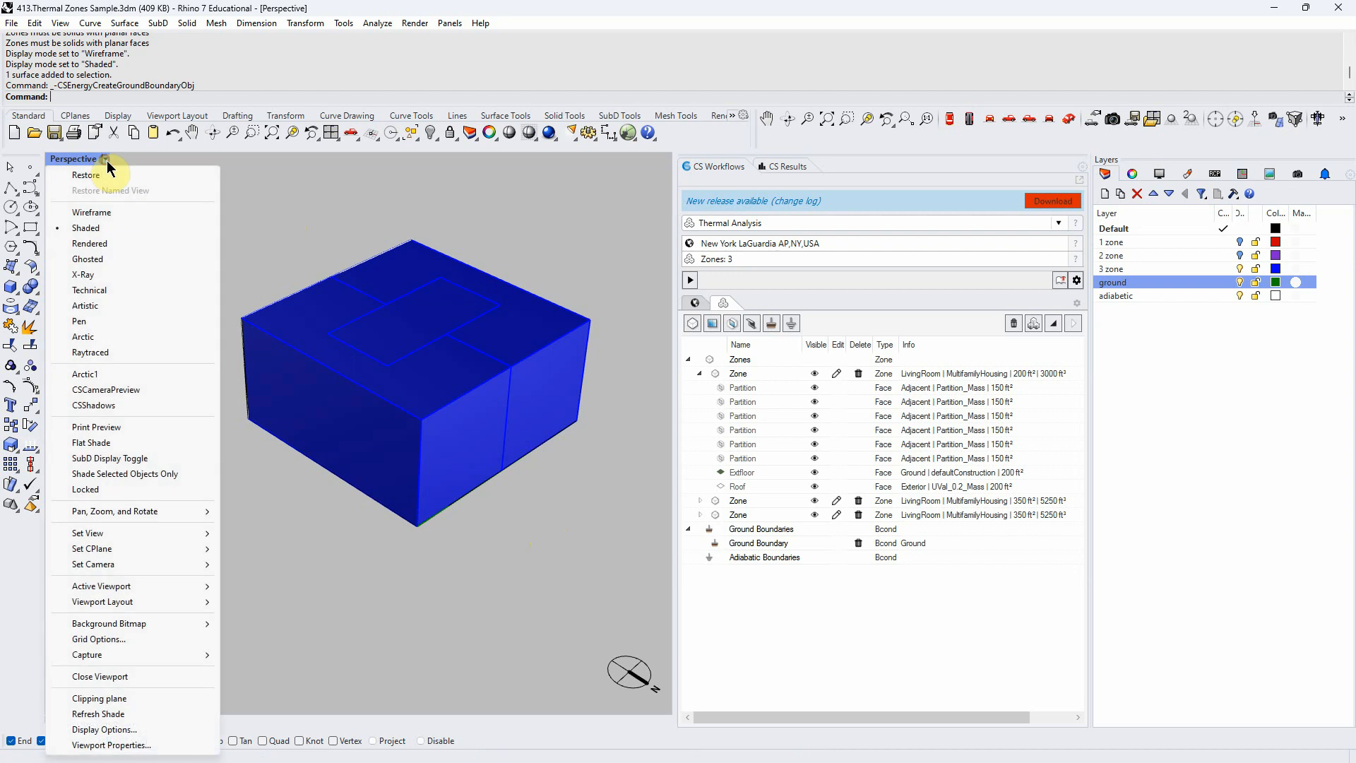
pyautogui.click(101, 214)
pyautogui.click(366, 427)
pyautogui.click(535, 507)
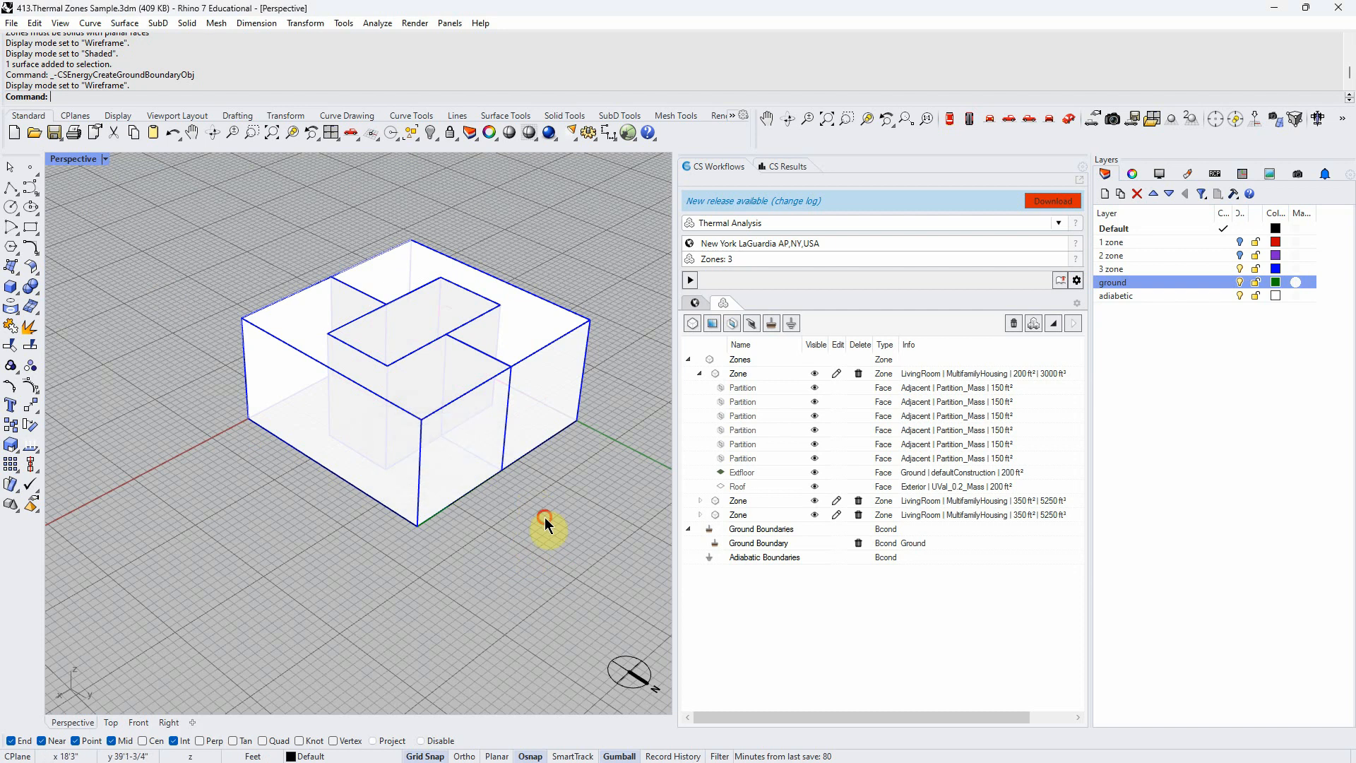
# Expand the second zone in the list and examine its Extfloor face and the ground boundary surface beneath the model
pyautogui.click(794, 541)
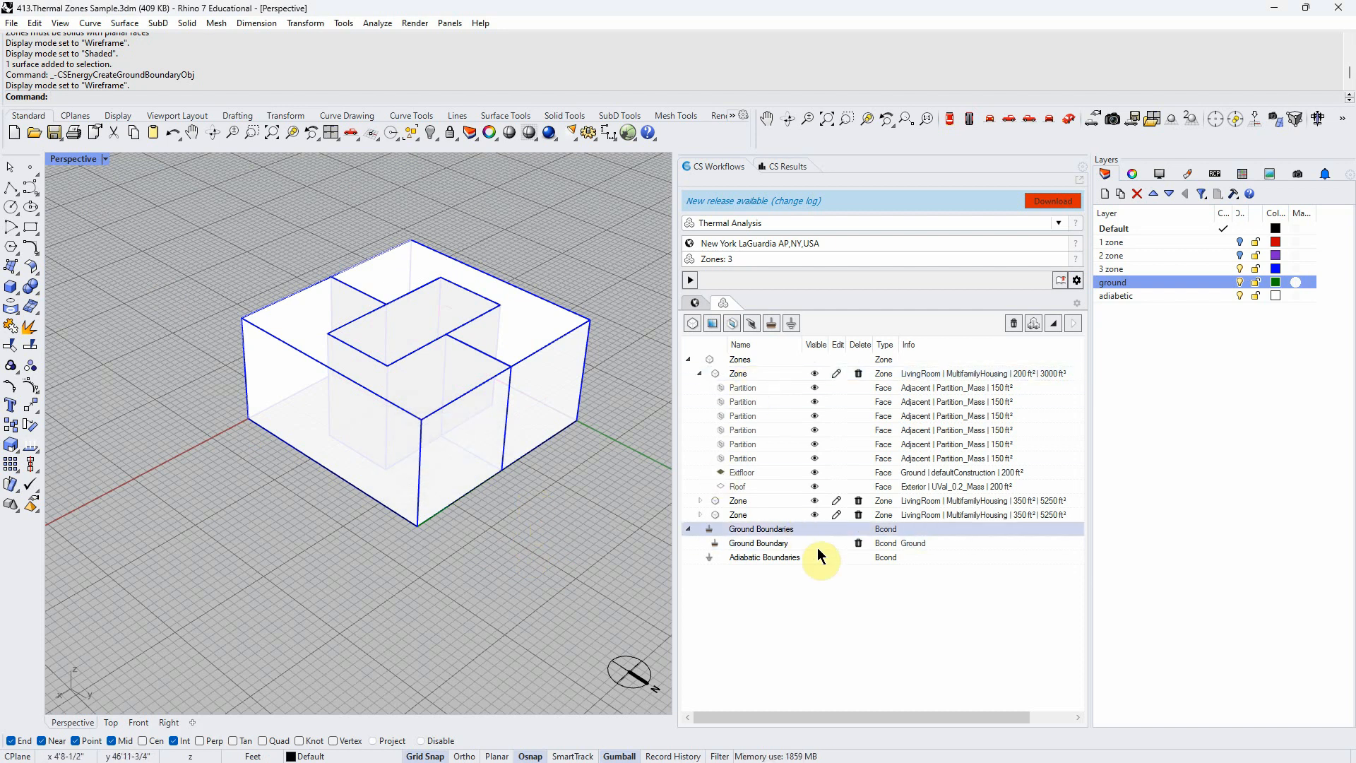
pyautogui.click(777, 502)
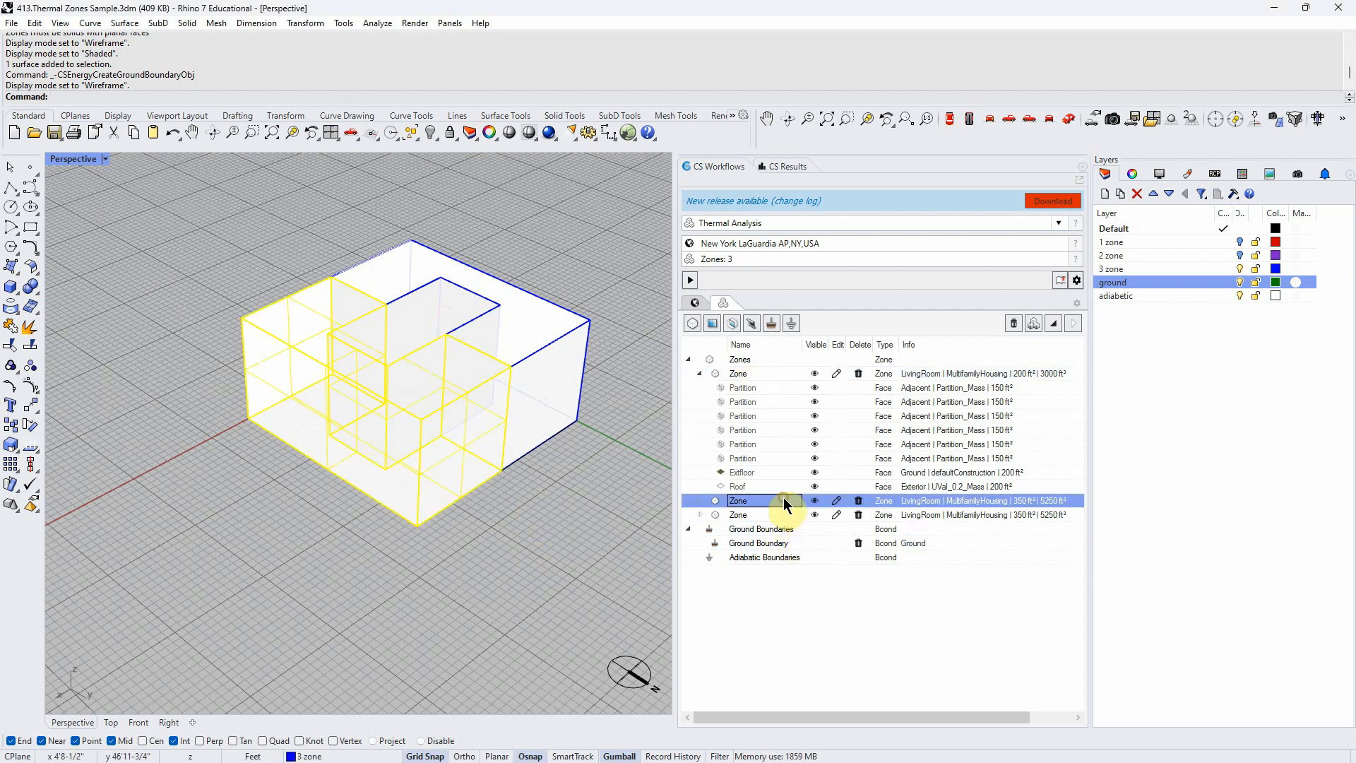
pyautogui.click(698, 500)
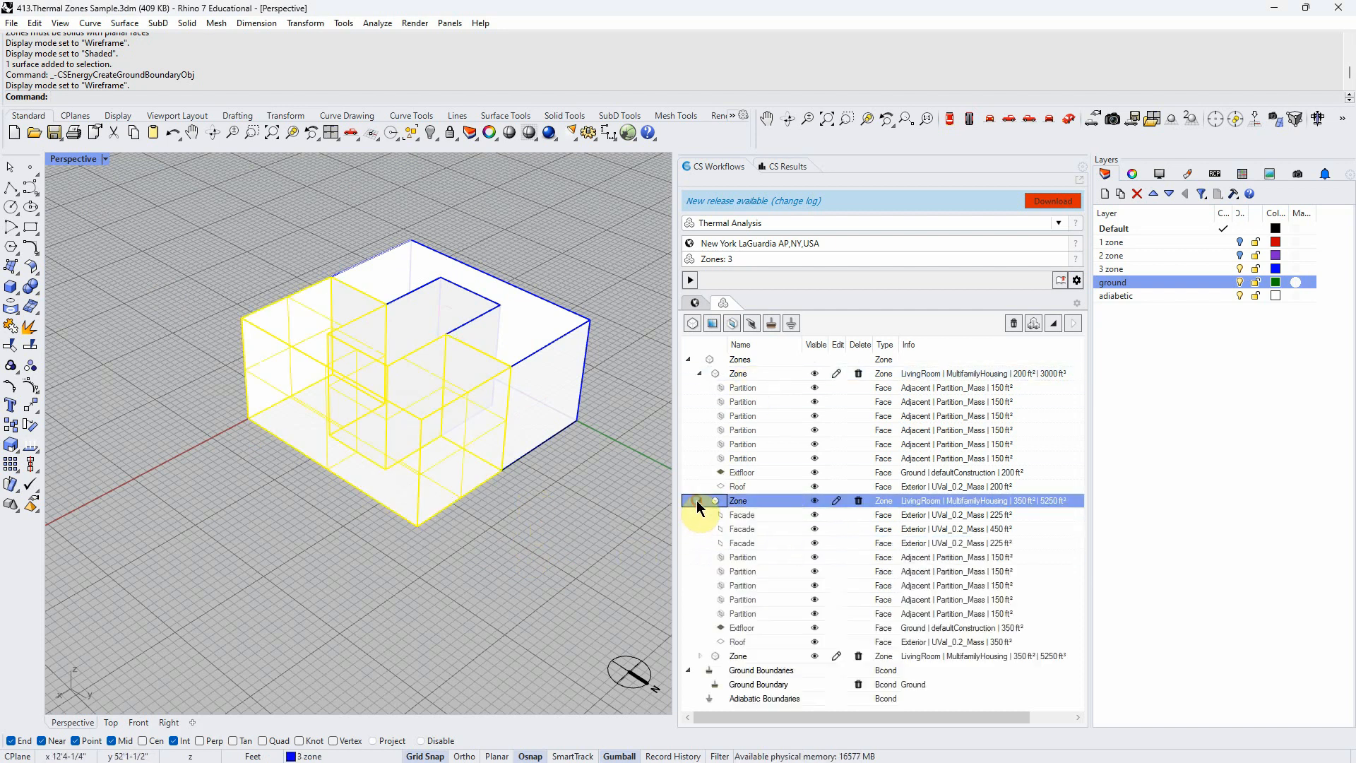
pyautogui.click(778, 629)
pyautogui.moveTo(485, 672); pyautogui.dragTo(481, 478, button='right')
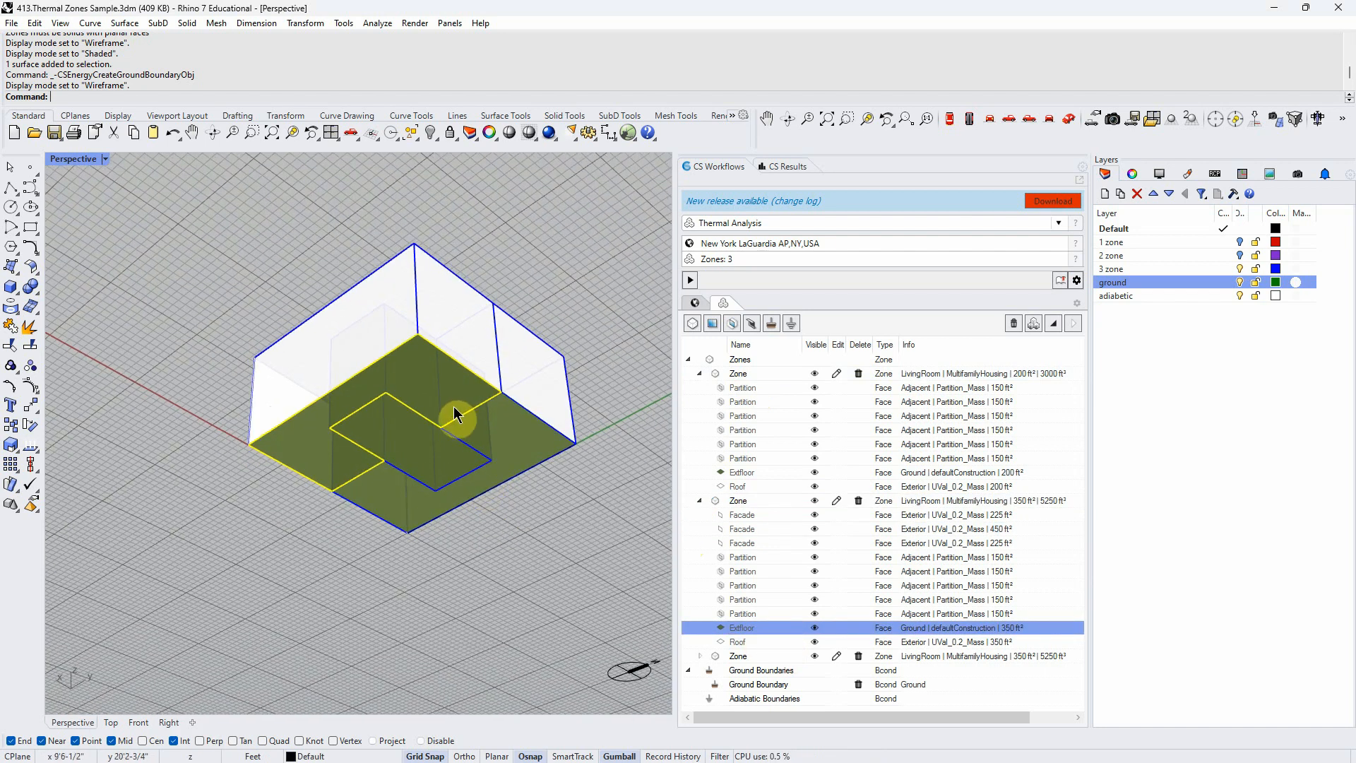
pyautogui.click(798, 682)
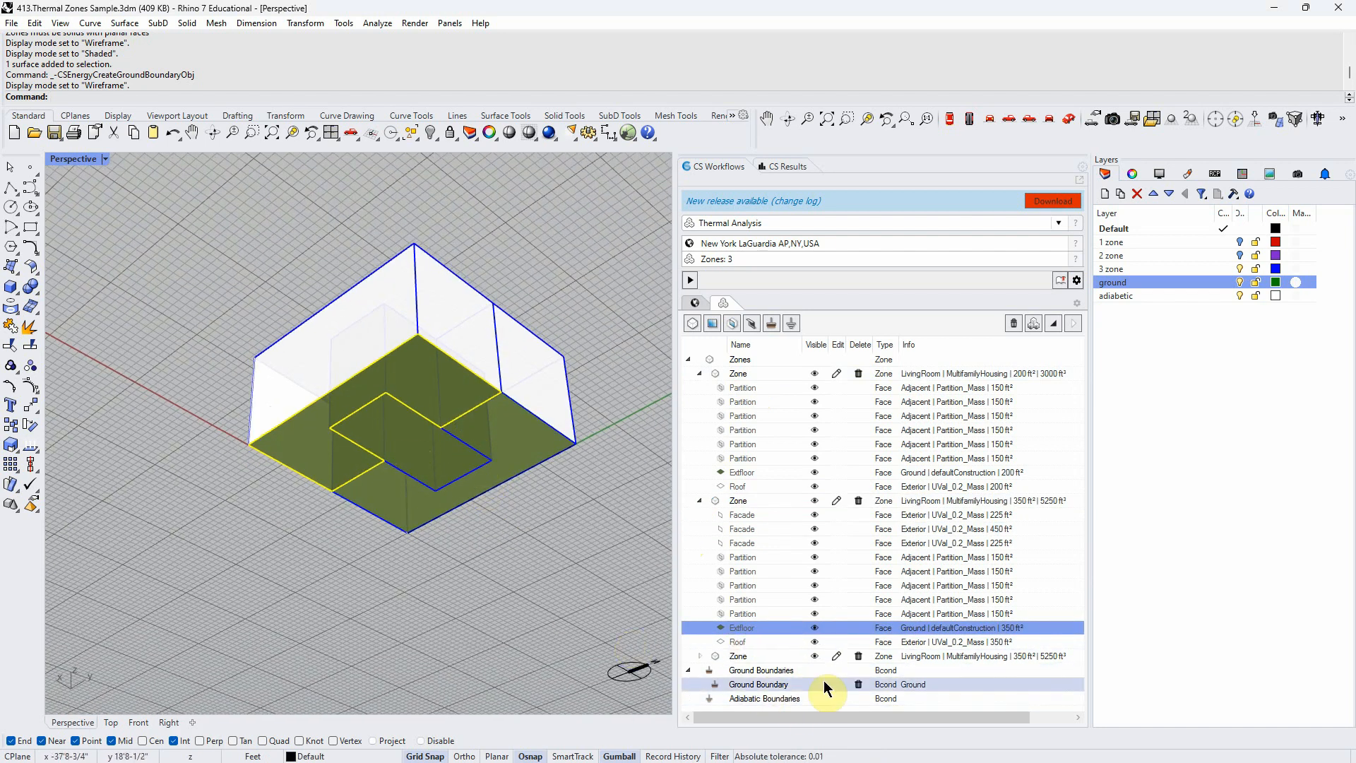
pyautogui.click(771, 685)
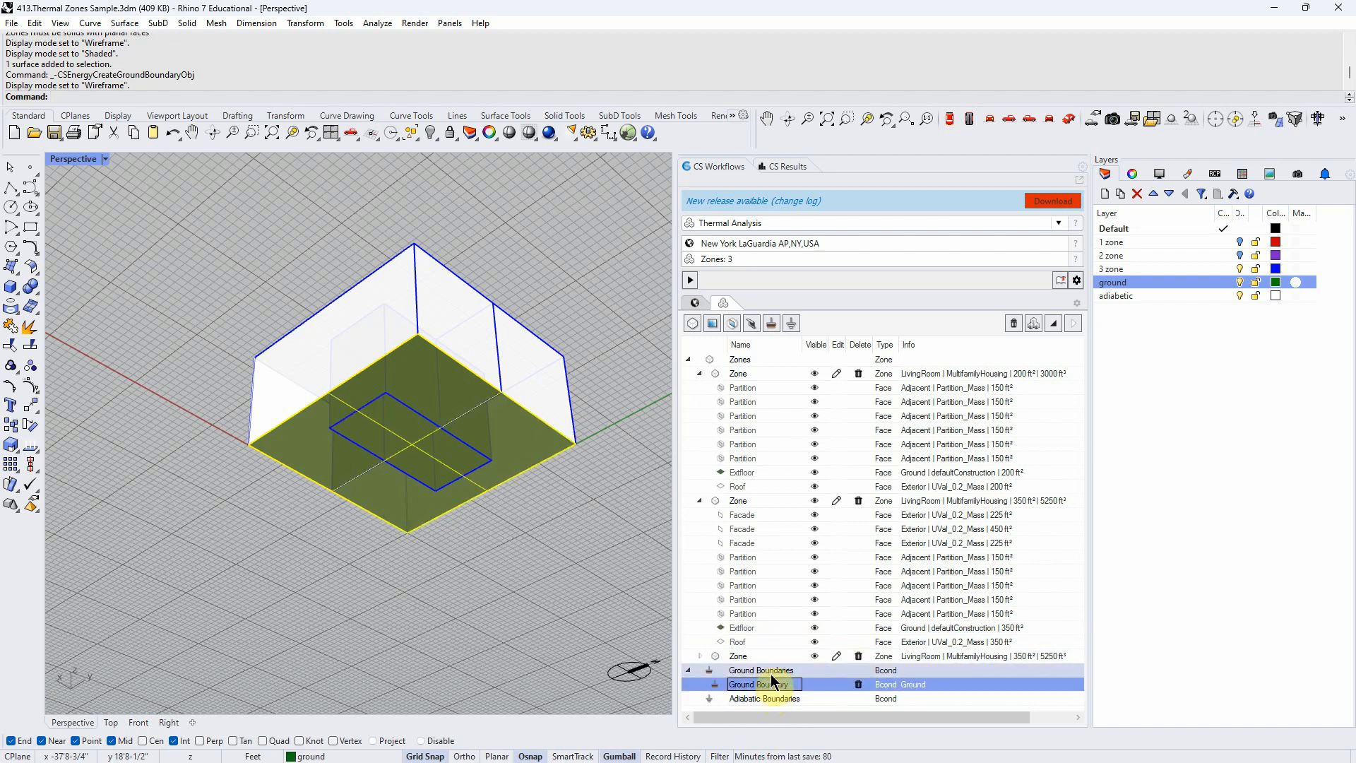
pyautogui.click(531, 620)
pyautogui.moveTo(531, 620); pyautogui.dragTo(504, 647, button='right')
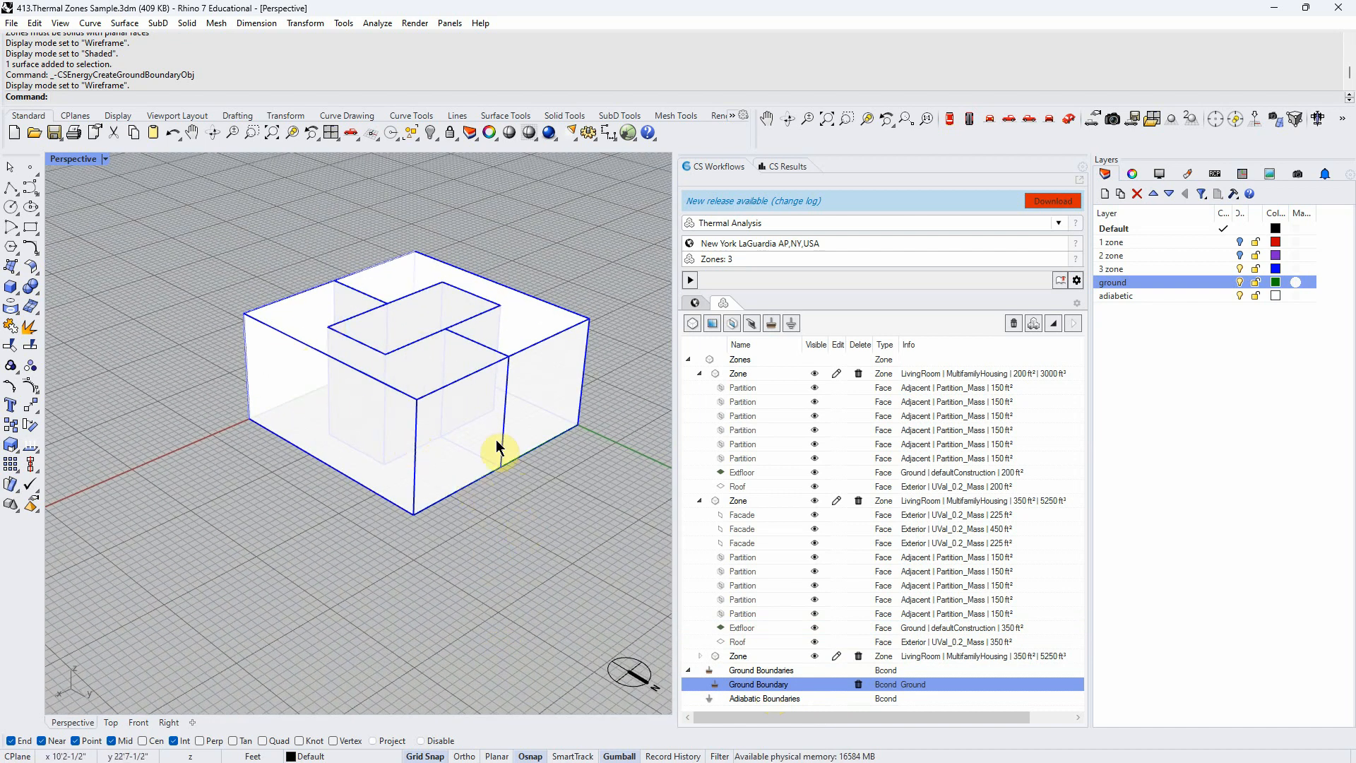
pyautogui.moveTo(492, 505); pyautogui.dragTo(426, 543, button='right')
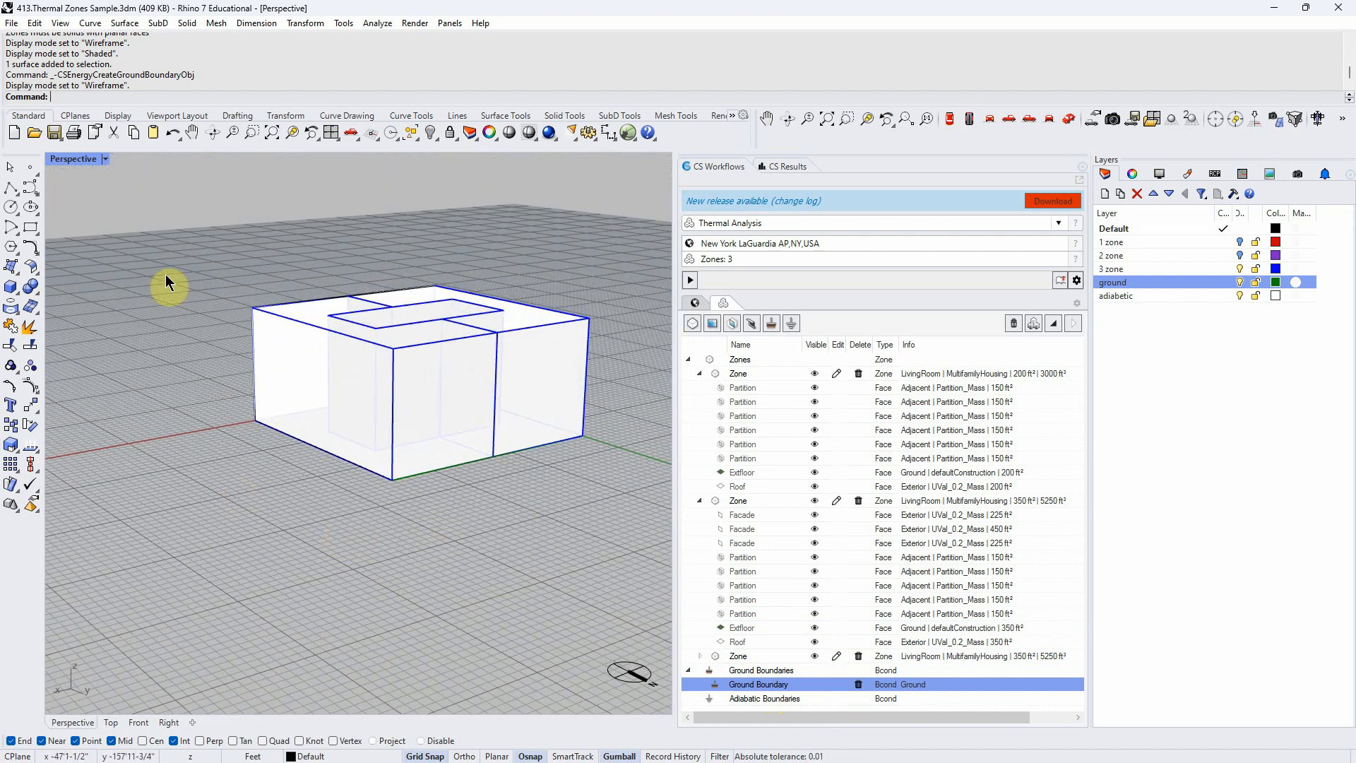
pyautogui.moveTo(499, 548); pyautogui.dragTo(443, 375, button='right')
pyautogui.moveTo(500, 248); pyautogui.dragTo(561, 407, button='right')
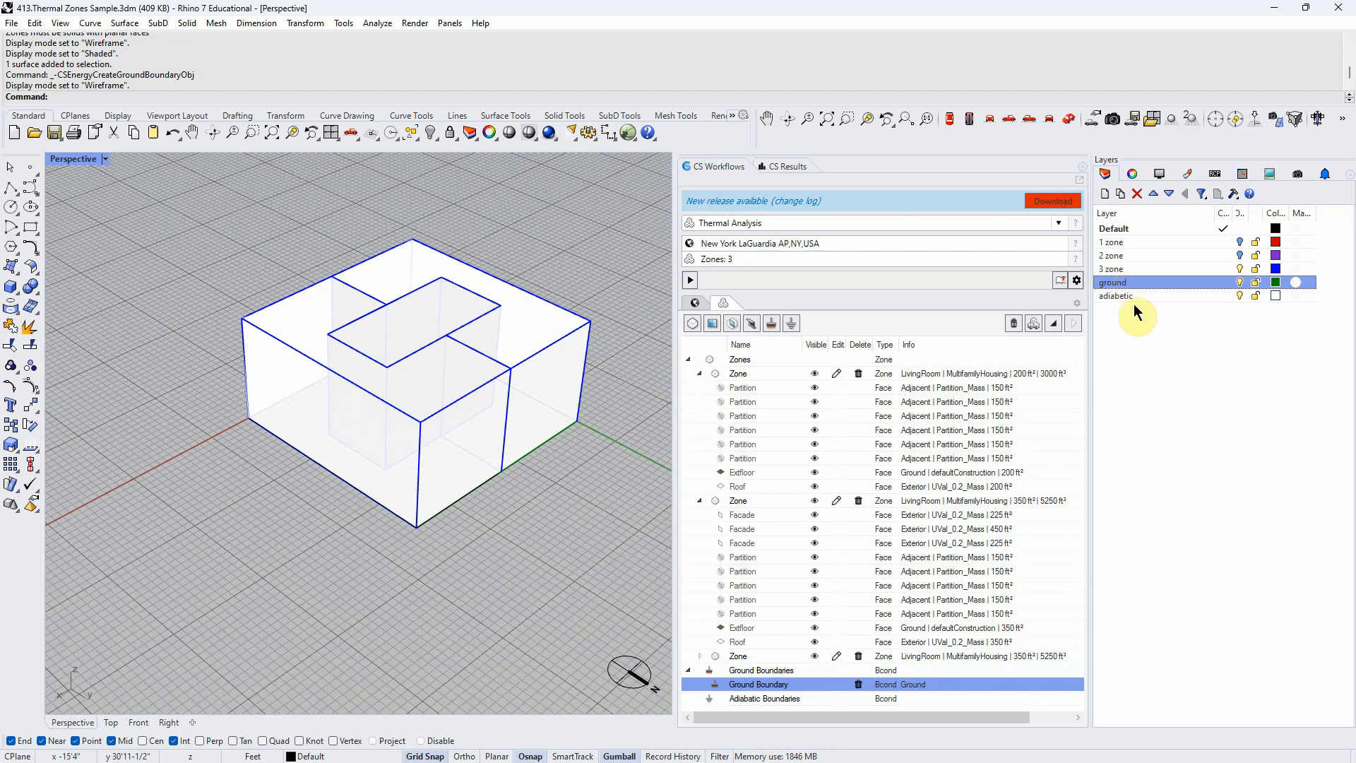
# Select the "adiabetic" layer and switch the perspective viewport to Shaded display
pyautogui.click(1176, 317)
pyautogui.click(1150, 296)
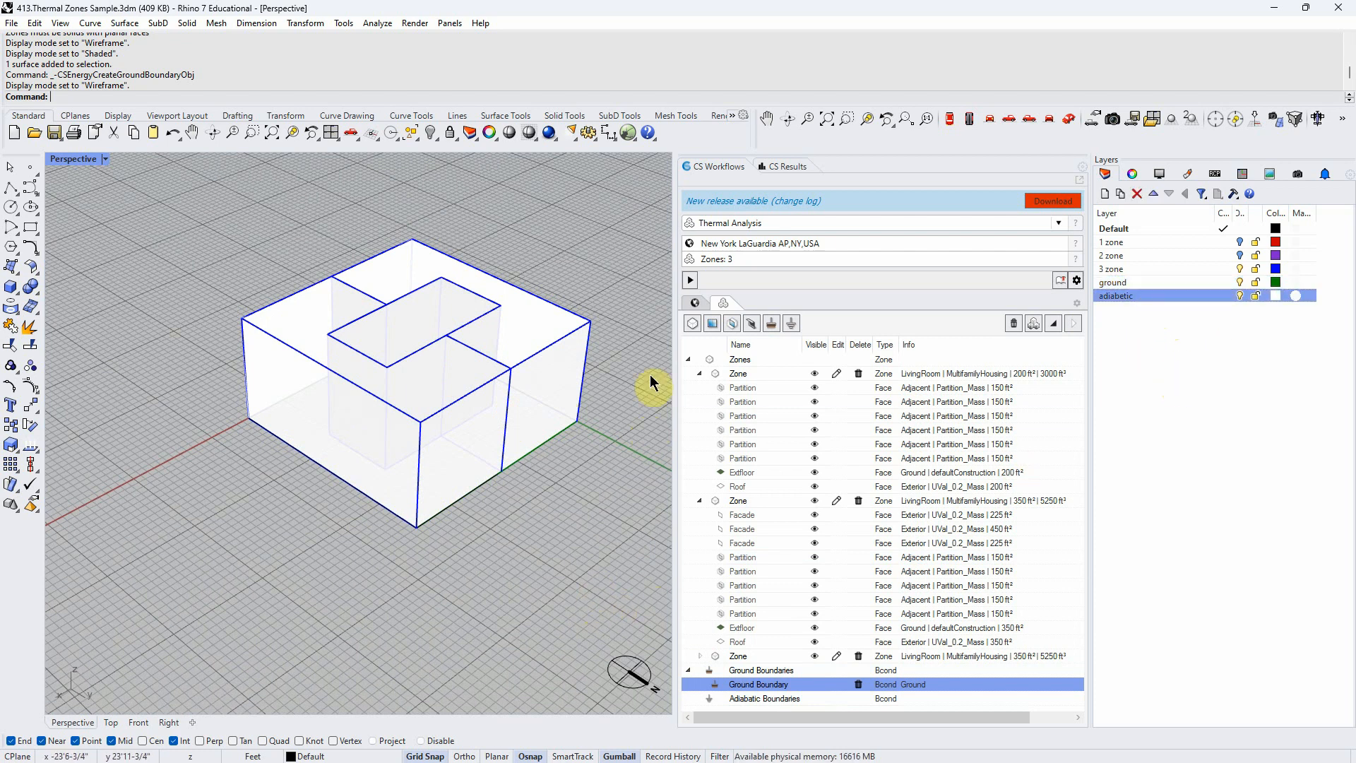
pyautogui.click(104, 159)
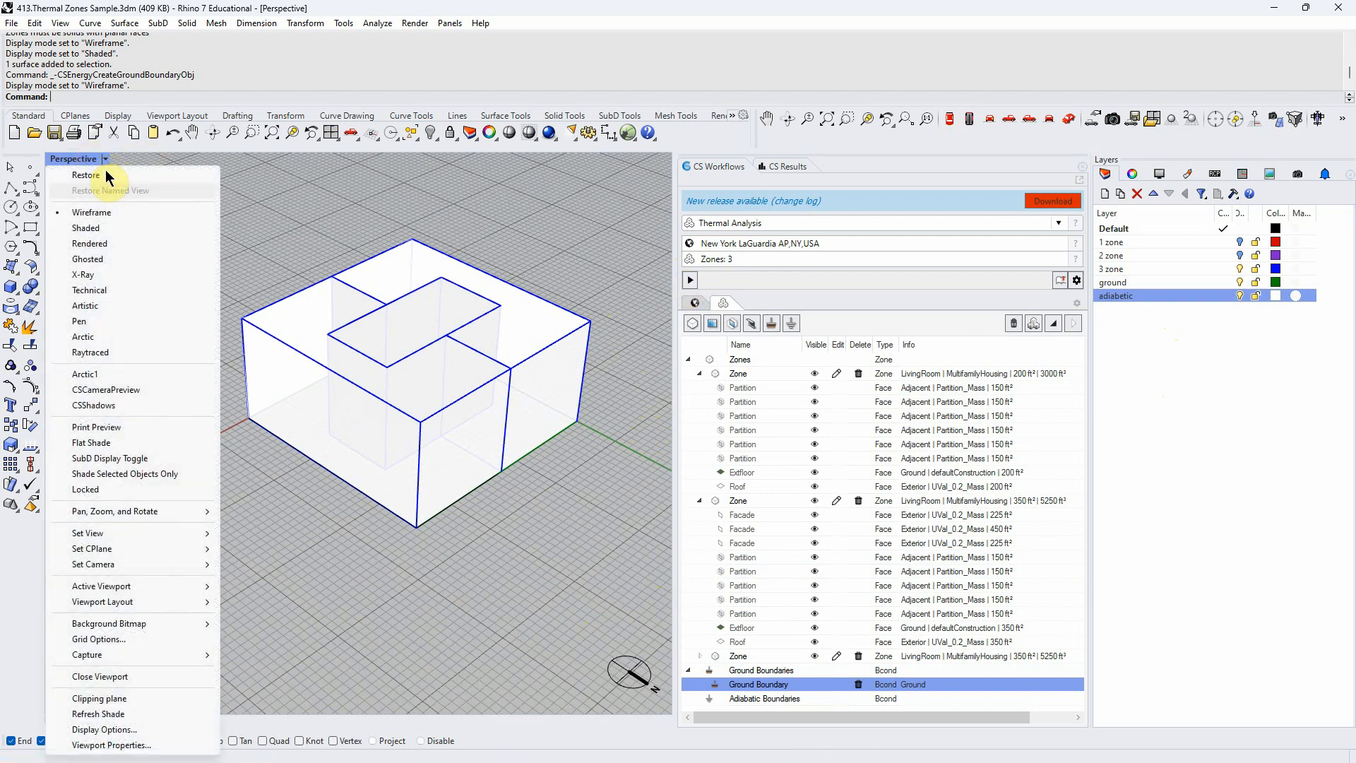
pyautogui.click(95, 228)
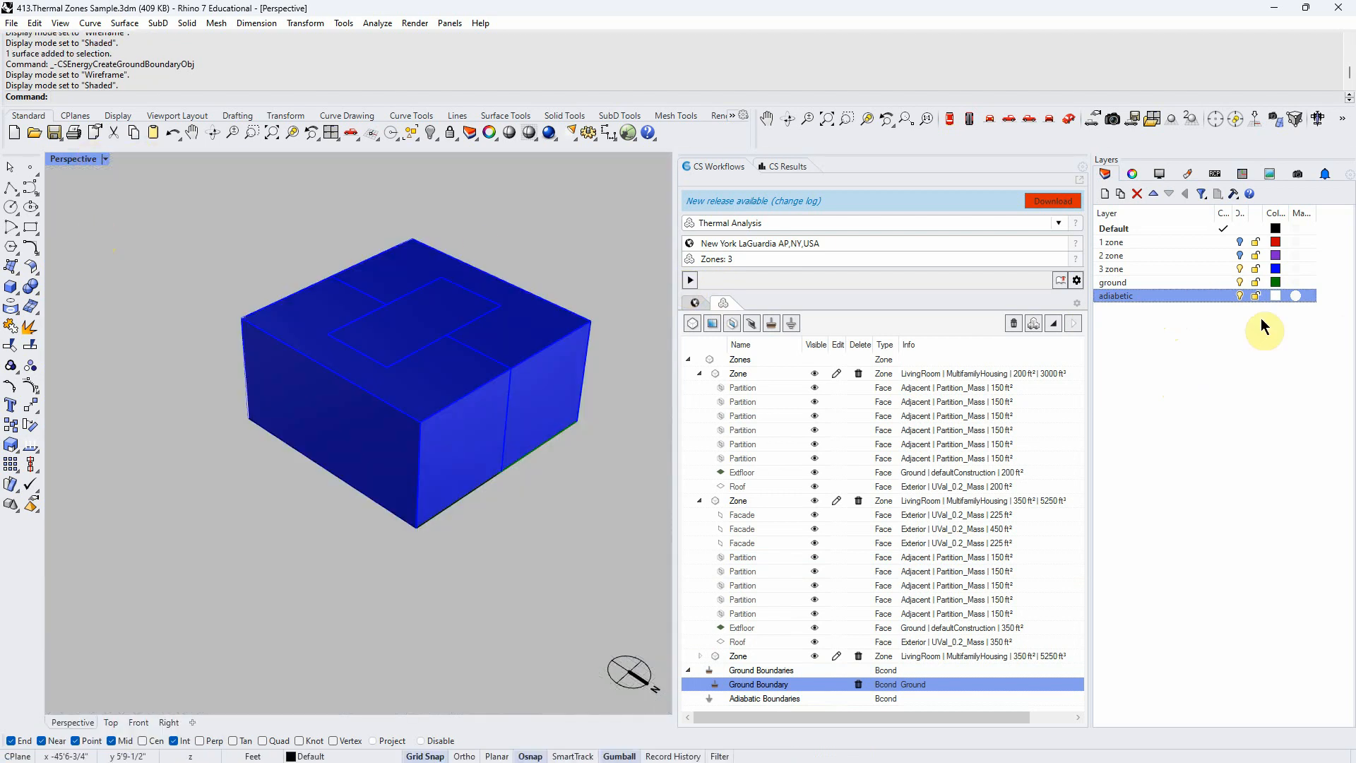
# Select the objects on the "adiabetic" layer and inspect their position against the zones' outer wall
pyautogui.rightClick(1158, 295)
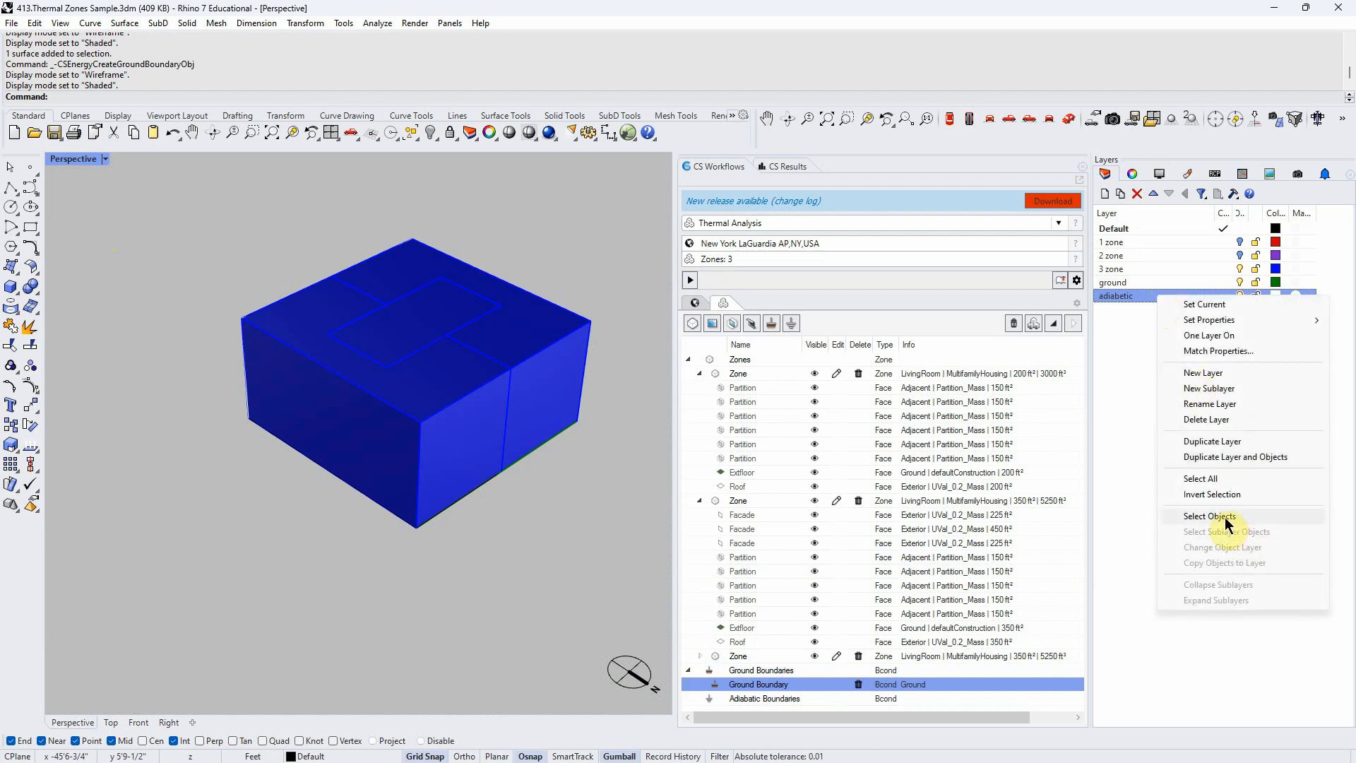
pyautogui.click(1173, 520)
pyautogui.moveTo(358, 517); pyautogui.dragTo(530, 474, button='right')
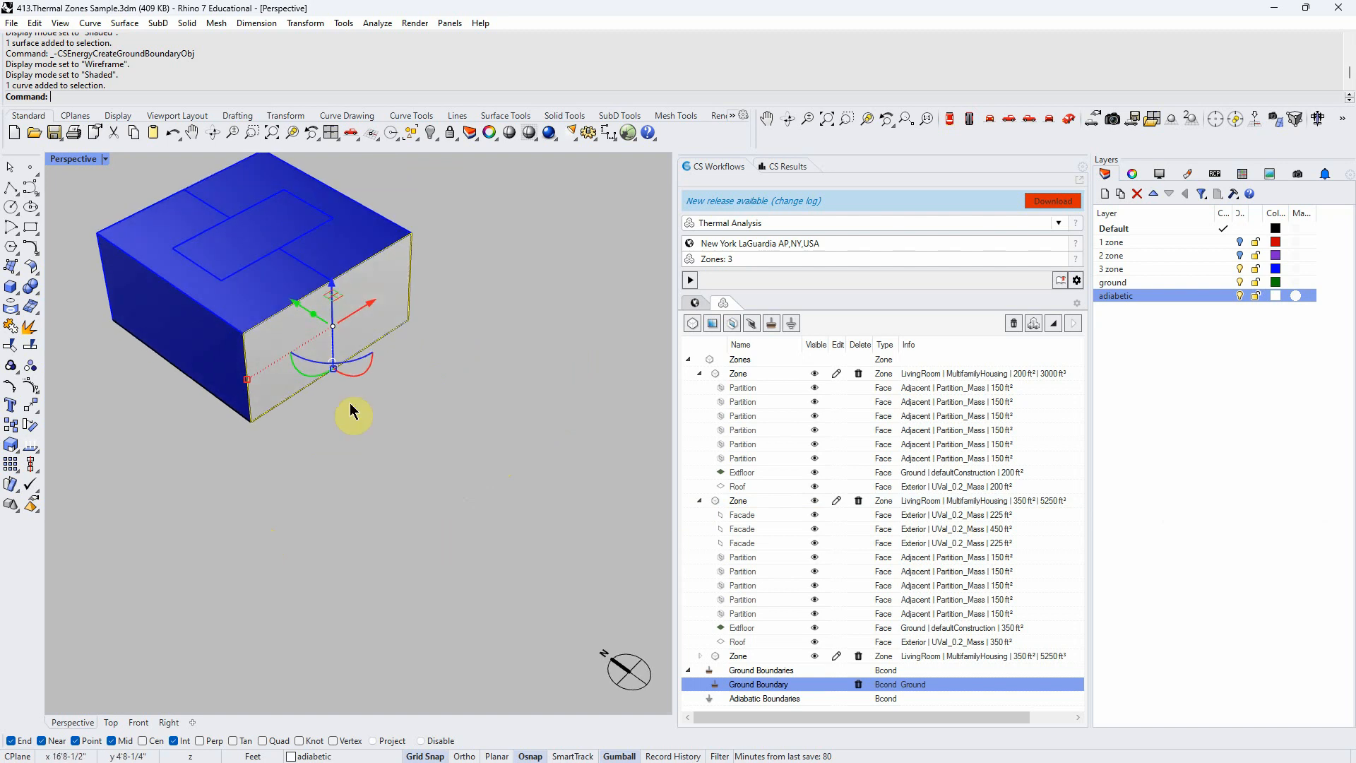
pyautogui.scroll(5, 275, 294)
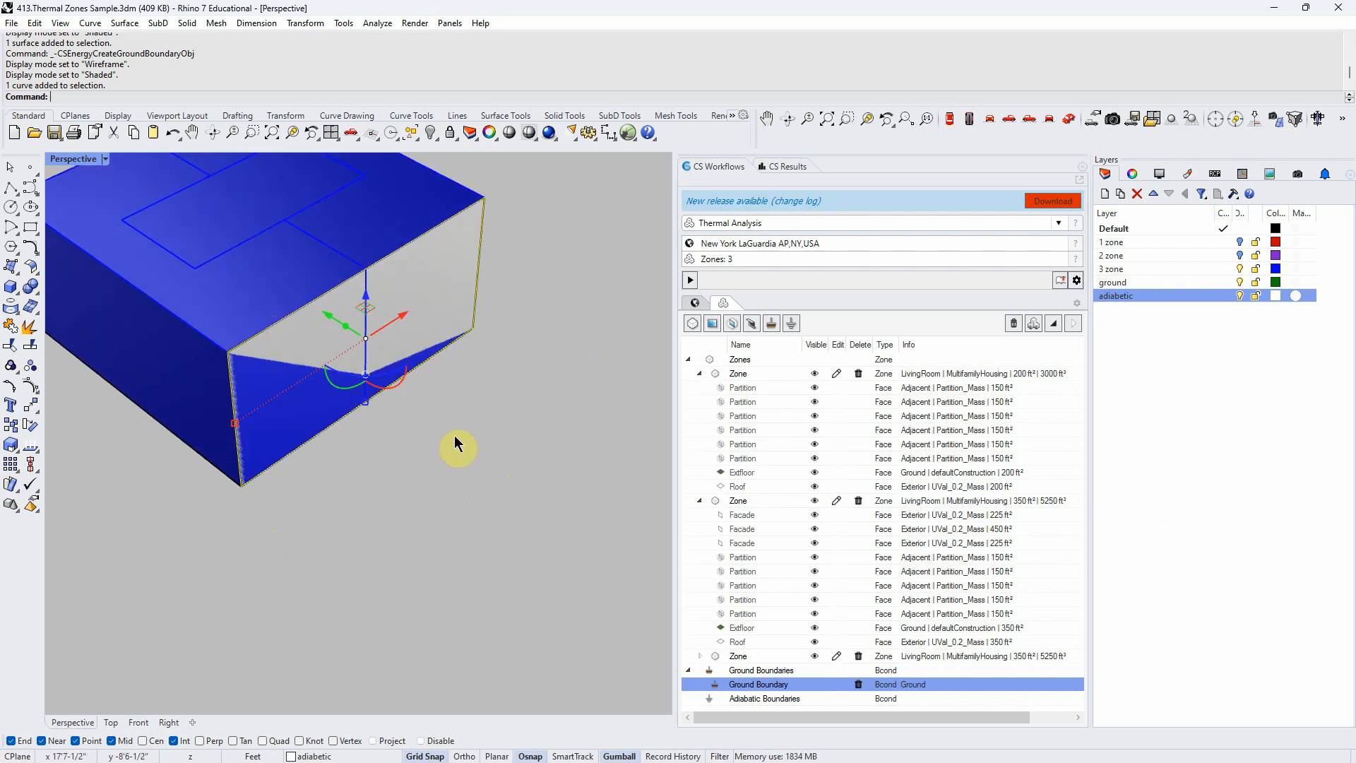
pyautogui.moveTo(454, 440); pyautogui.dragTo(520, 427, button='right')
pyautogui.scroll(1, 252, 239)
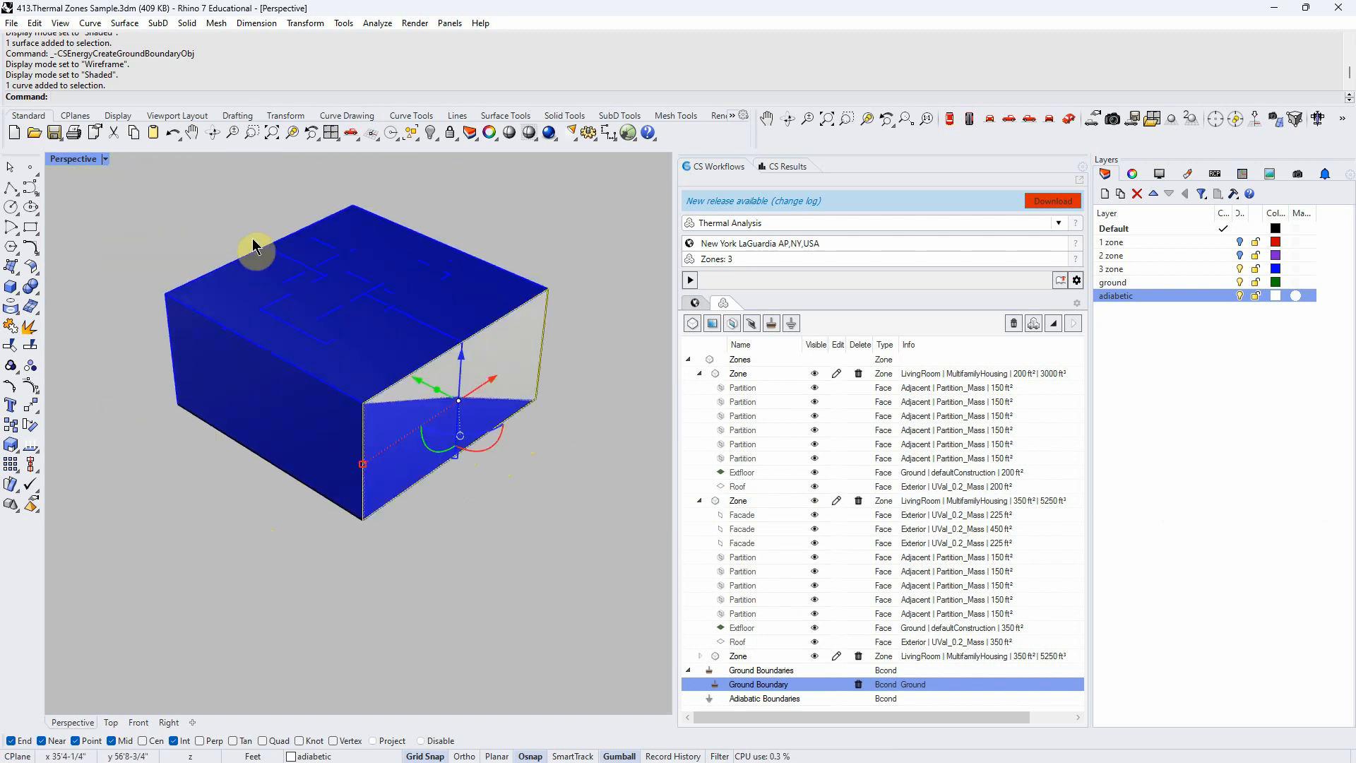
pyautogui.scroll(3, 245, 222)
pyautogui.scroll(-3, 246, 222)
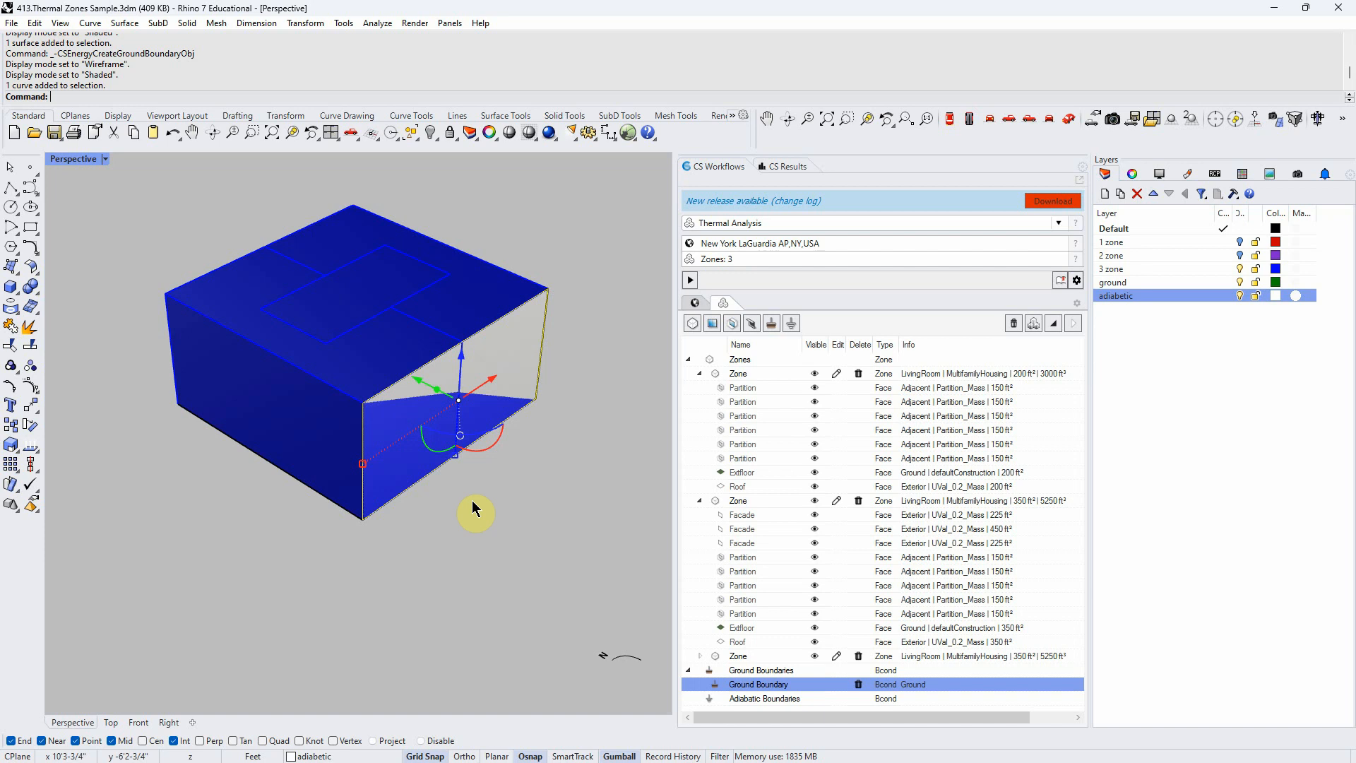
# Create an adiabatic boundary from the "adiabetic" surface on the outer wall, choosing the surface rather than the overlapping polysurface
pyautogui.click(791, 324)
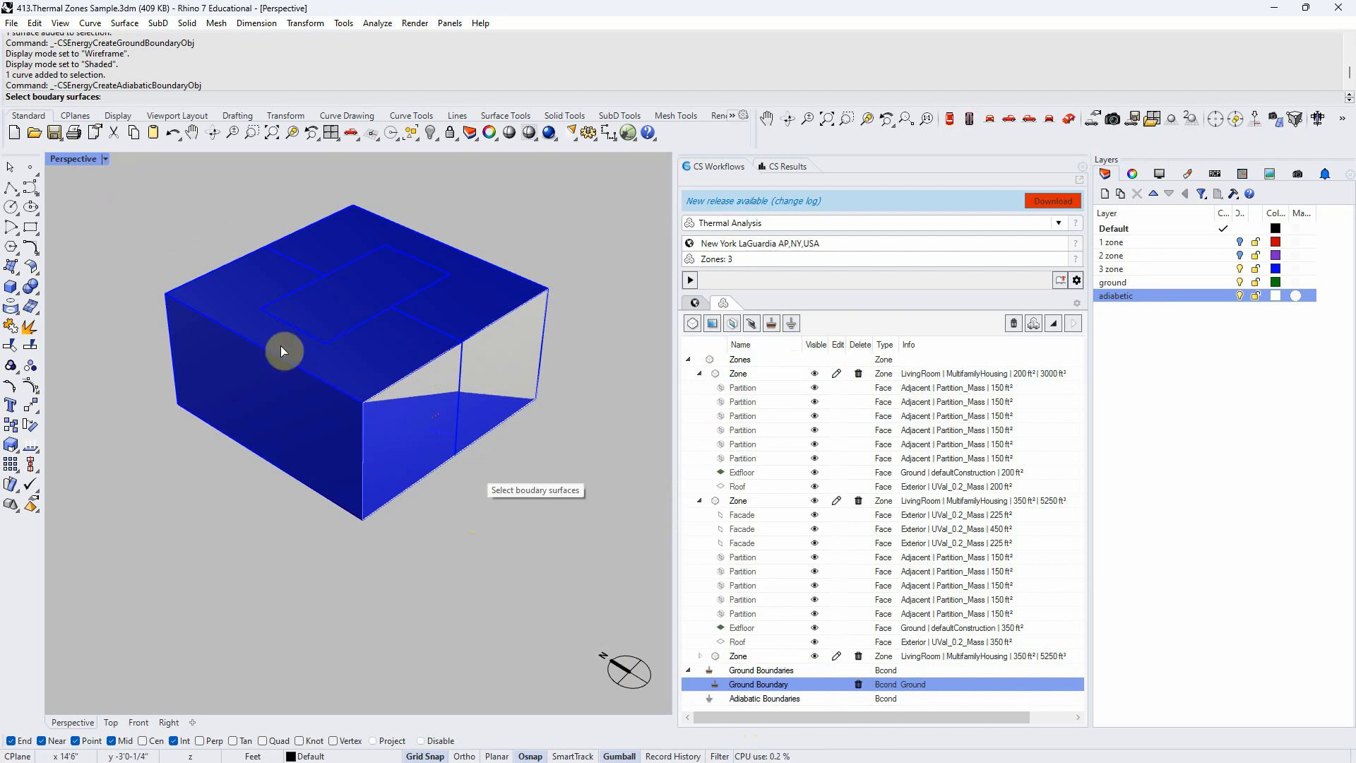
pyautogui.click(485, 355)
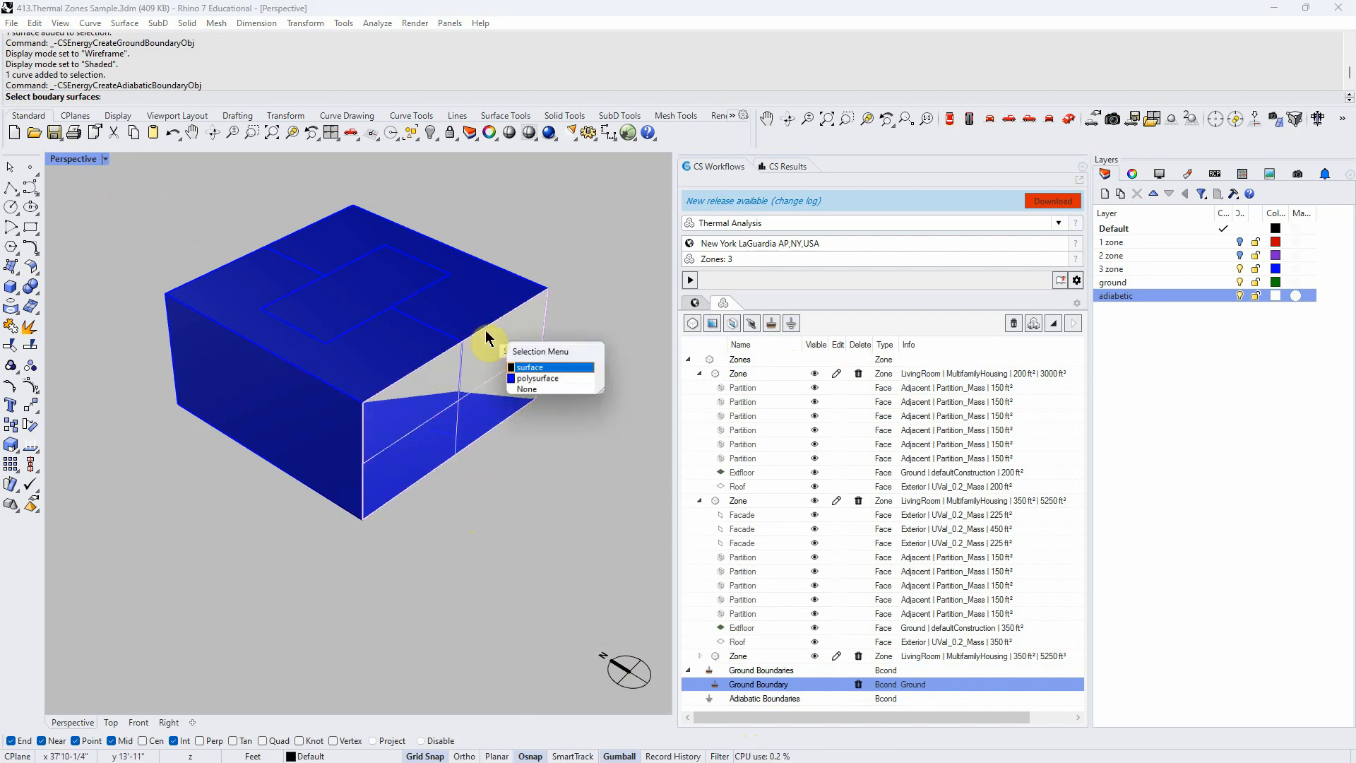
pyautogui.click(537, 369)
pyautogui.press('Return')
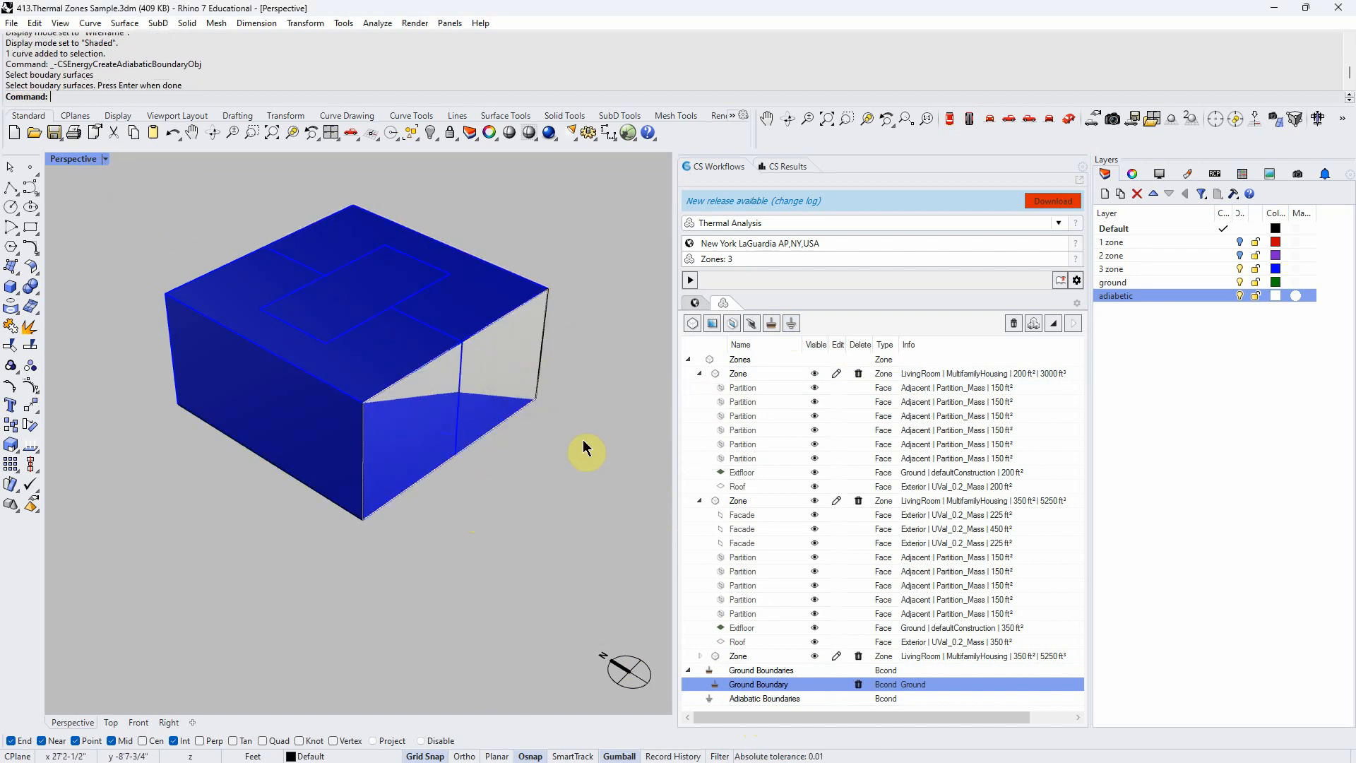
# Switch the perspective viewport to Wireframe display and inspect the adiabatic facades from several angles
pyautogui.click(104, 159)
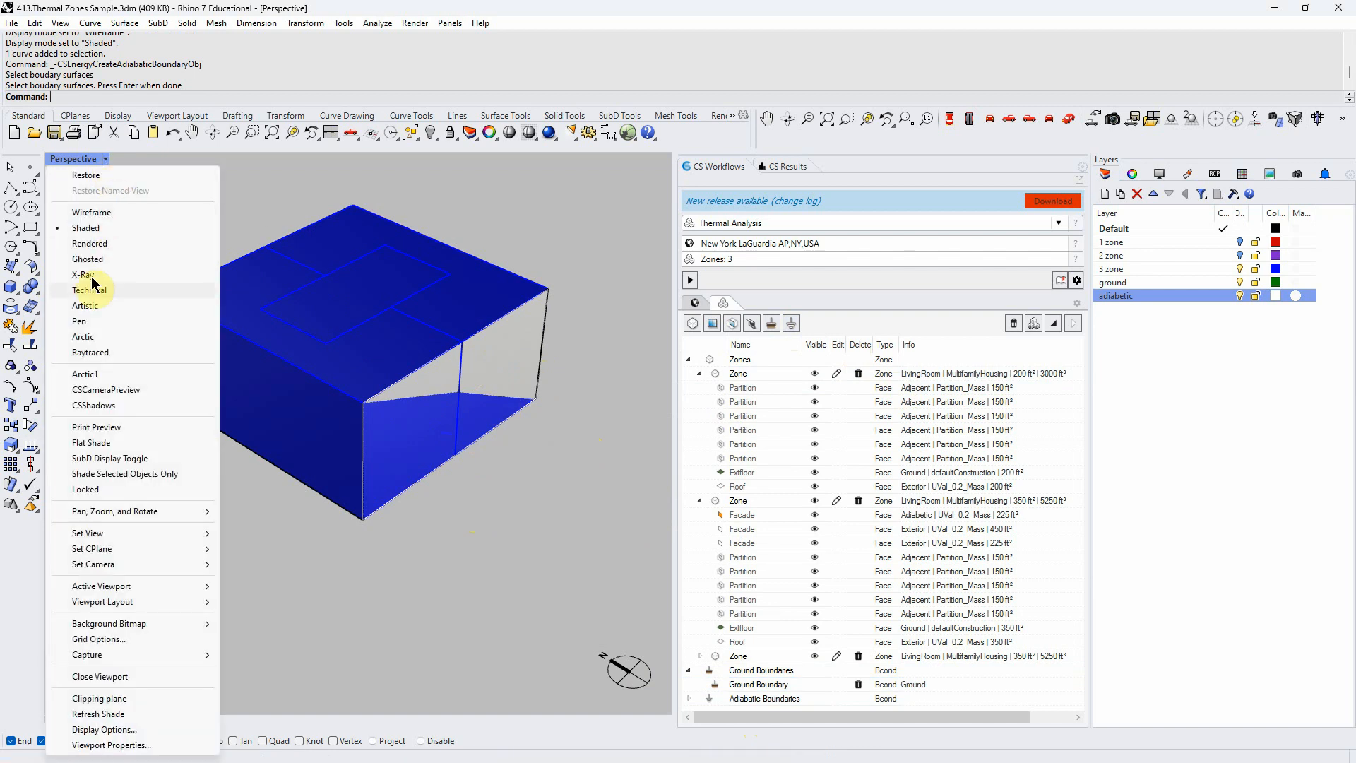
pyautogui.click(90, 213)
pyautogui.moveTo(448, 545); pyautogui.dragTo(472, 489, button='right')
pyautogui.moveTo(467, 371); pyautogui.dragTo(451, 530, button='right')
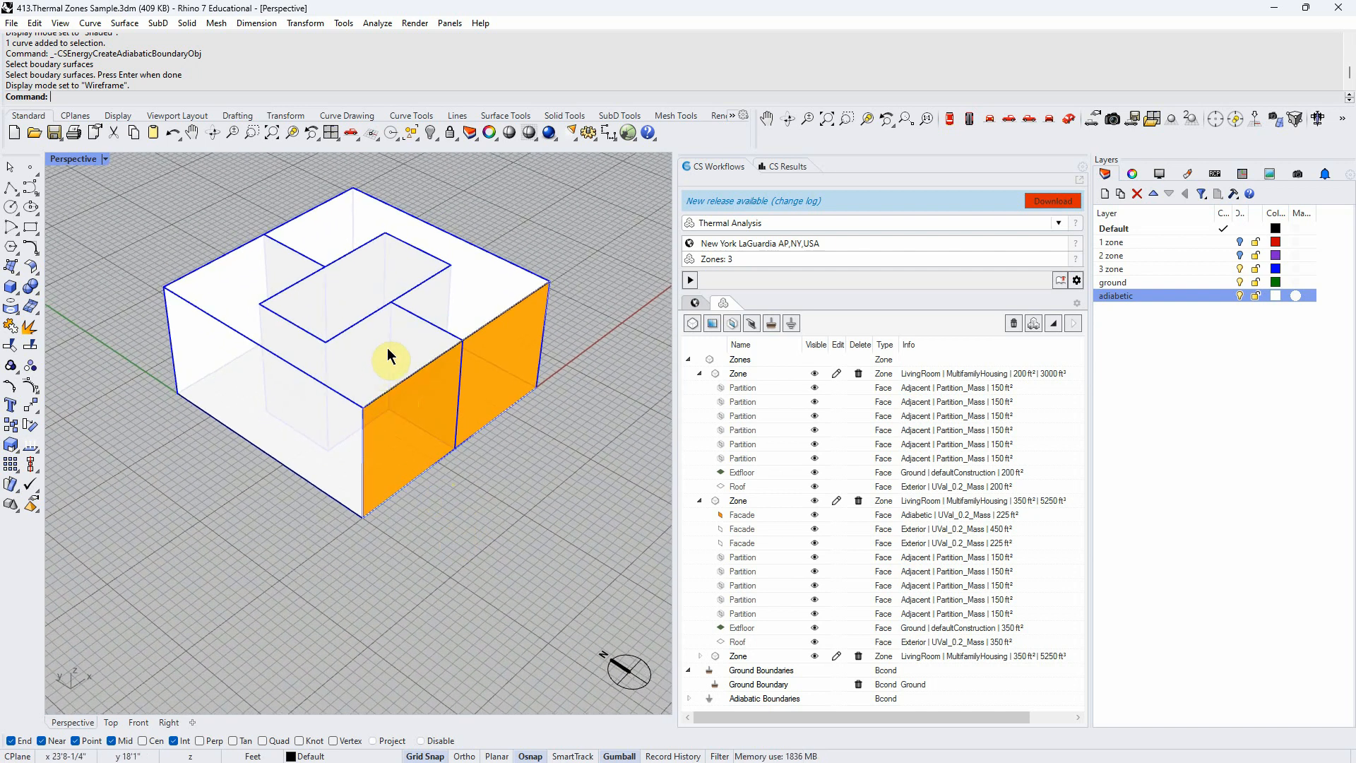
# Highlight the second partition of the first zone and examine its position relative to the adiabatic facades
pyautogui.click(738, 401)
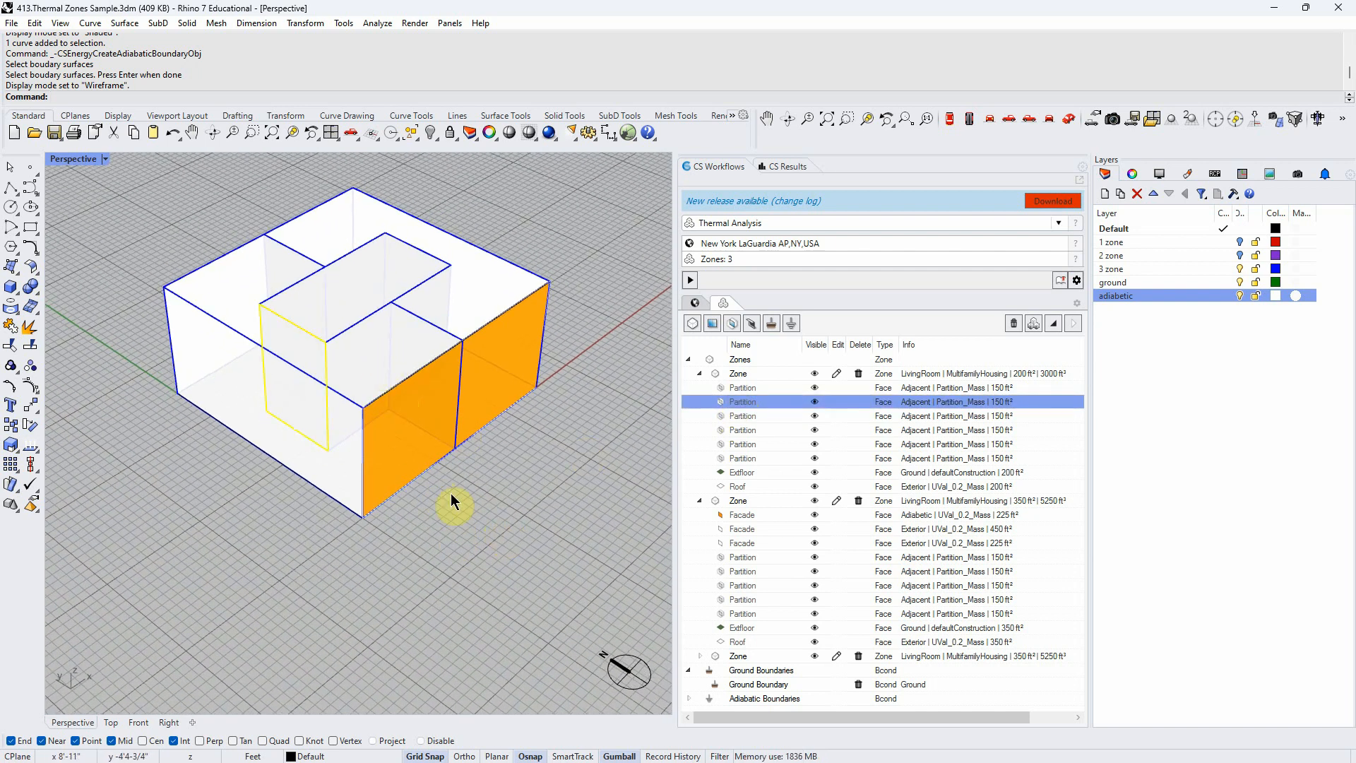
pyautogui.scroll(4, 304, 345)
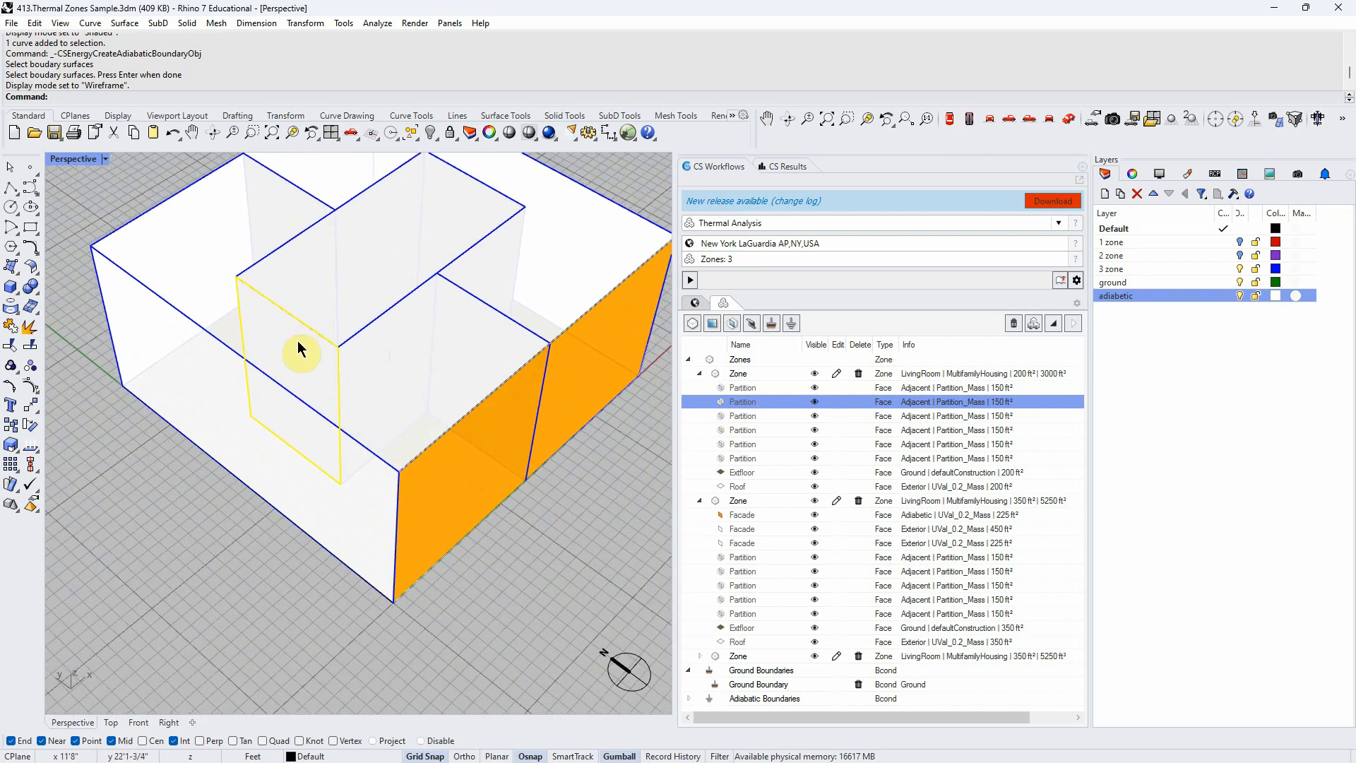
pyautogui.scroll(3, 300, 351)
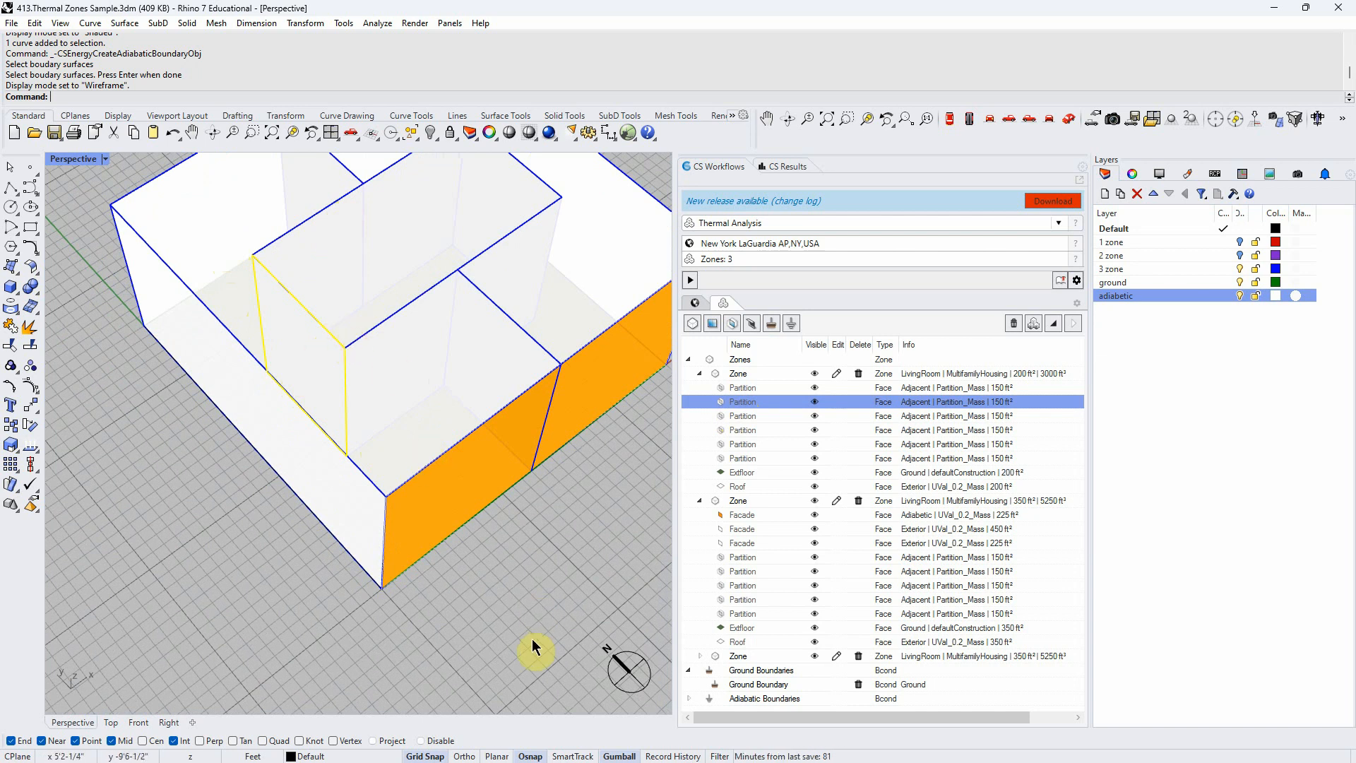
pyautogui.moveTo(526, 641); pyautogui.dragTo(527, 516, button='right')
pyautogui.moveTo(543, 600); pyautogui.dragTo(387, 370, button='right')
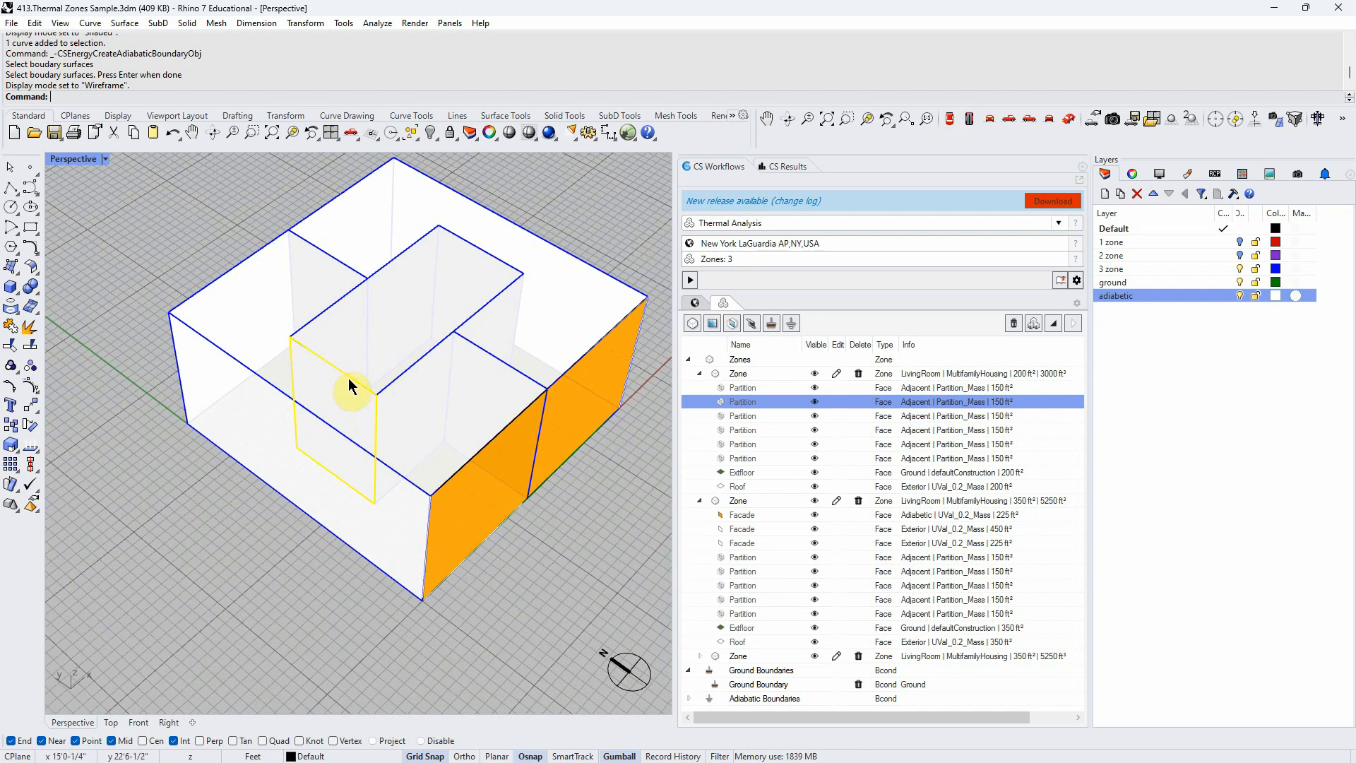
pyautogui.moveTo(141, 565); pyautogui.dragTo(366, 466, button='right')
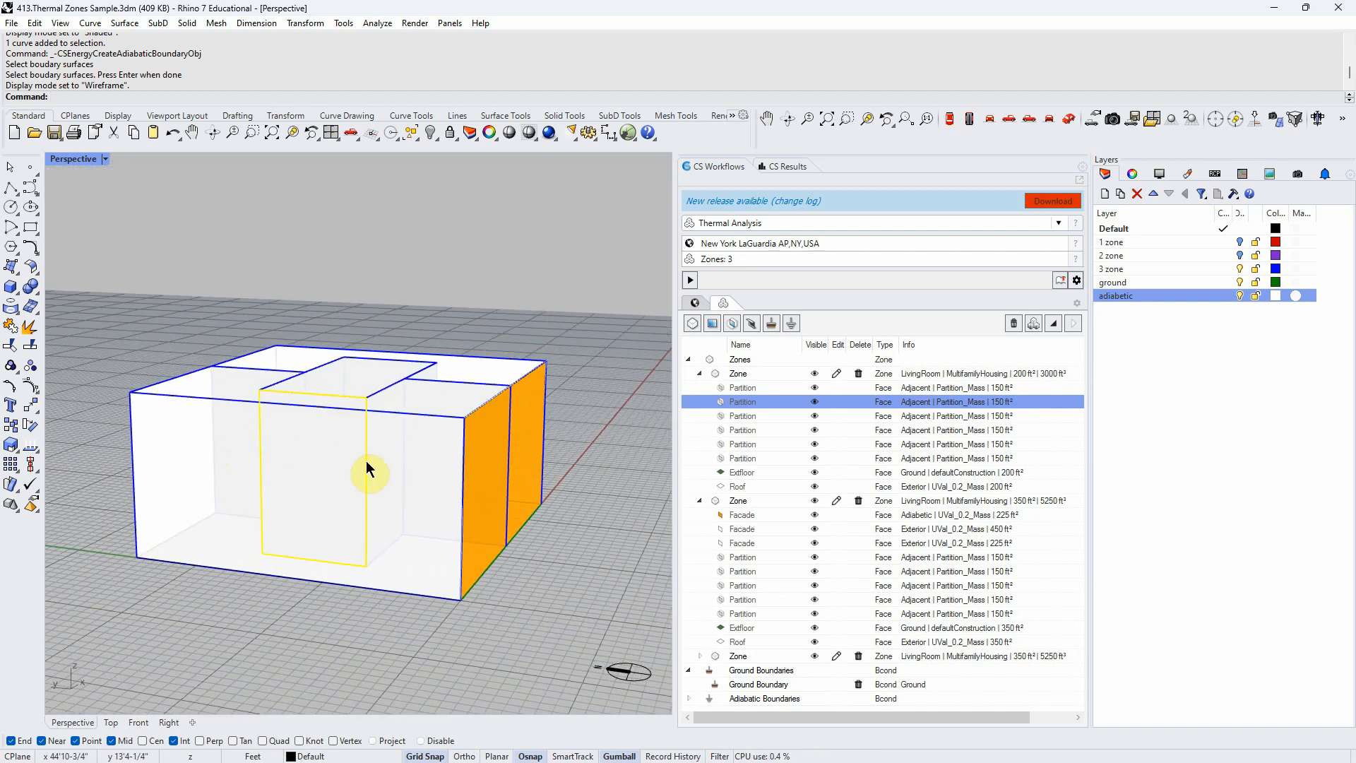
pyautogui.click(485, 417)
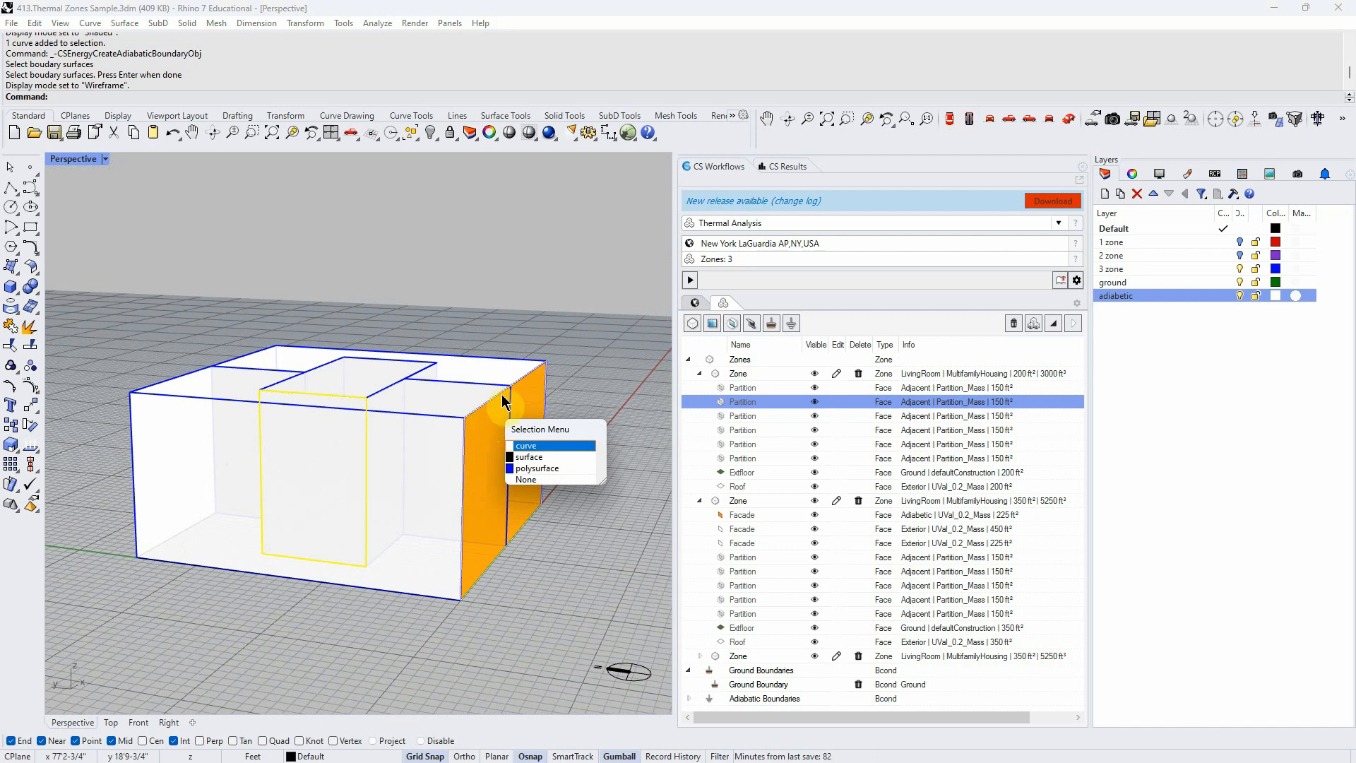
pyautogui.moveTo(634, 579); pyautogui.dragTo(565, 621, button='right')
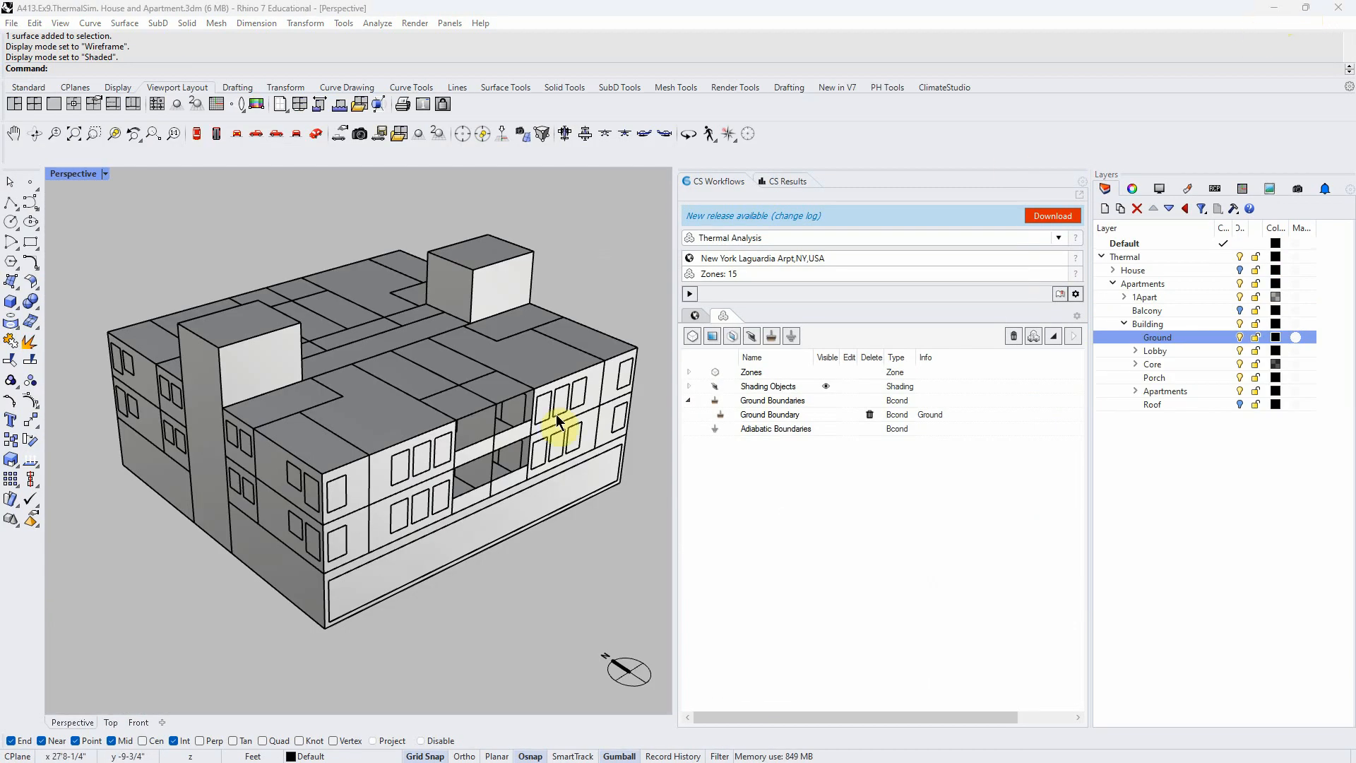
# In the apartment building model, show and hide the Roof layer to compare the building with and without its roof
pyautogui.moveTo(560, 428); pyautogui.dragTo(525, 600, button='right')
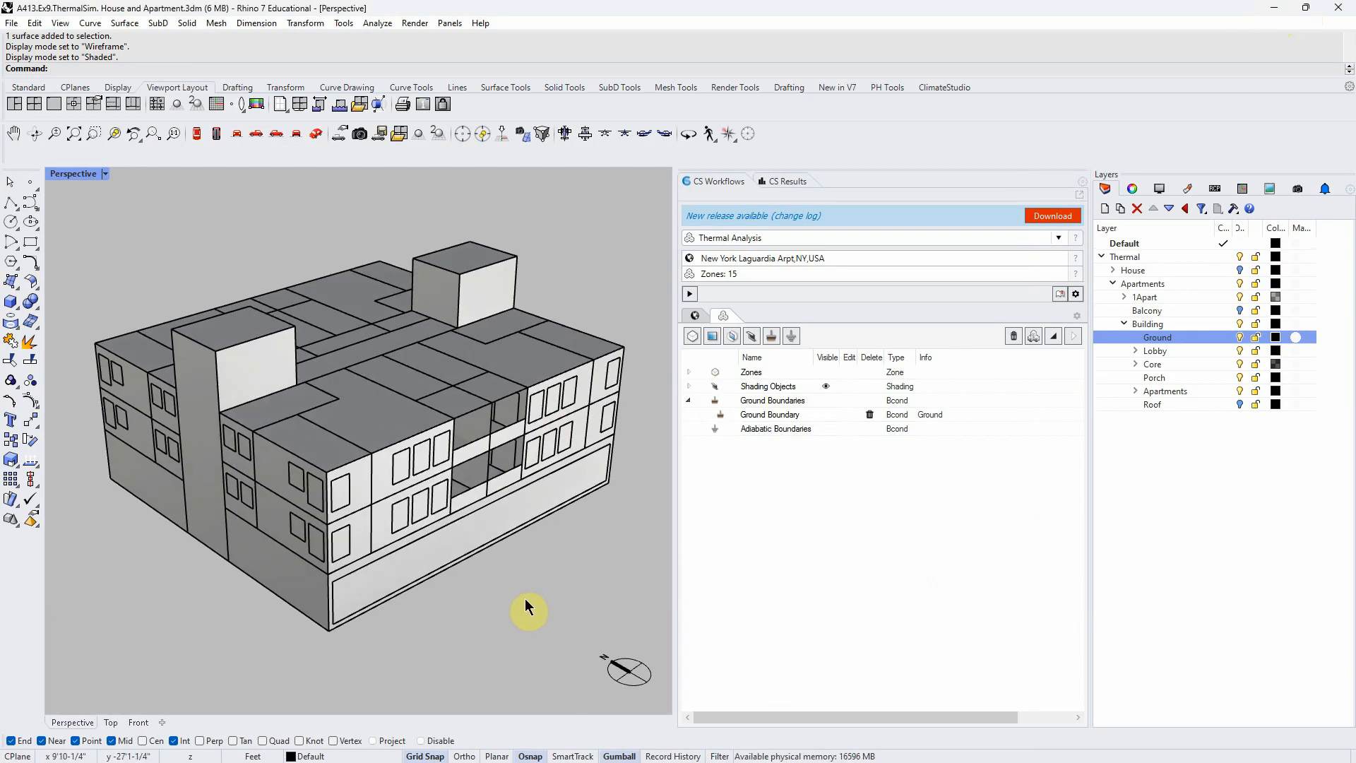
pyautogui.moveTo(506, 618); pyautogui.dragTo(521, 627, button='right')
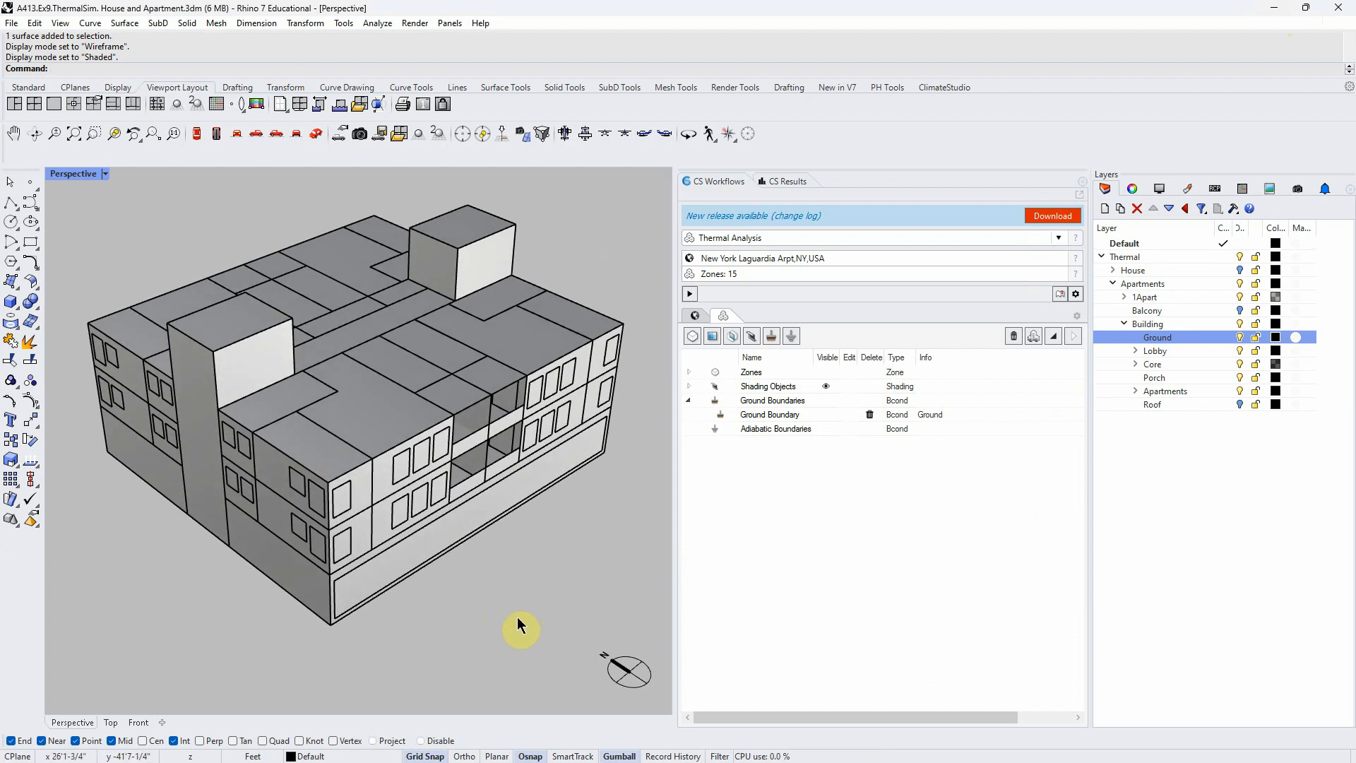
pyautogui.click(1239, 404)
pyautogui.moveTo(580, 584); pyautogui.dragTo(502, 607, button='right')
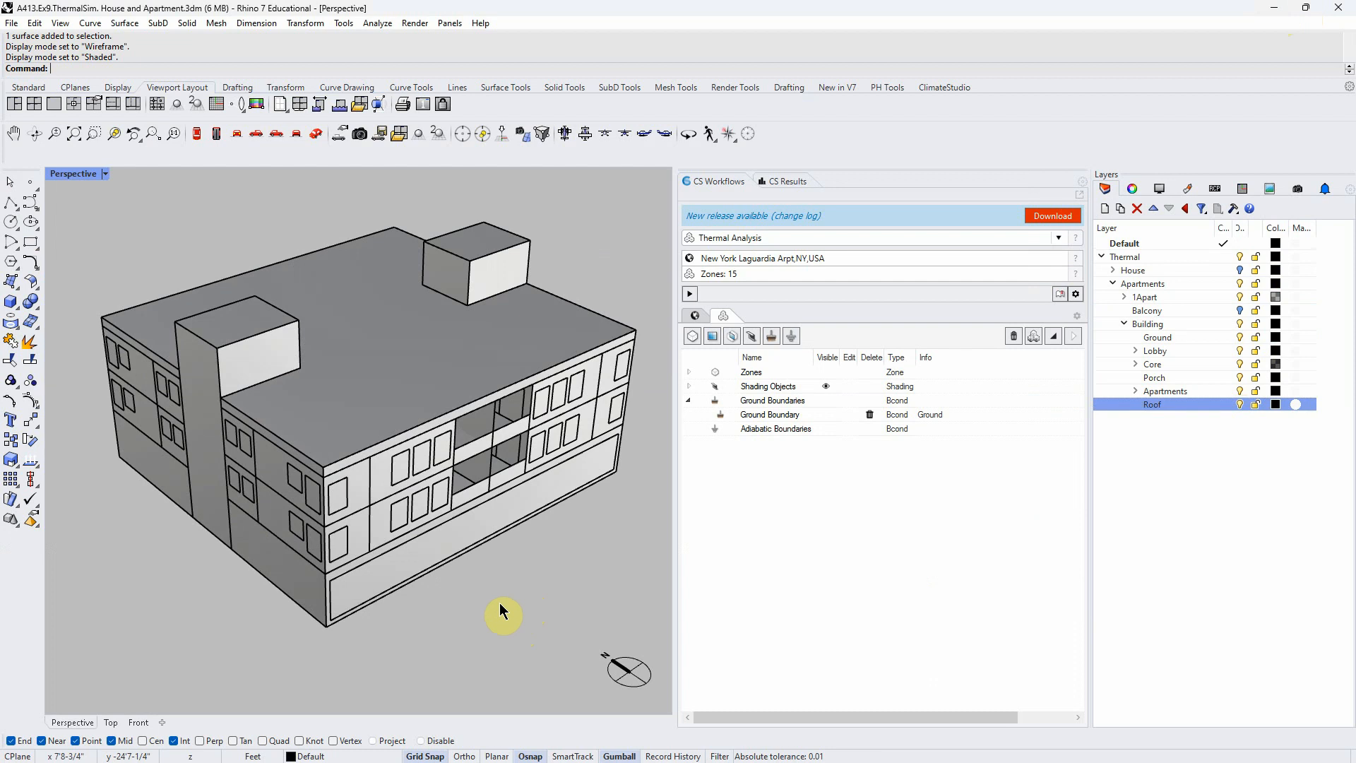
pyautogui.click(1239, 404)
pyautogui.moveTo(537, 592); pyautogui.dragTo(521, 612, button='right')
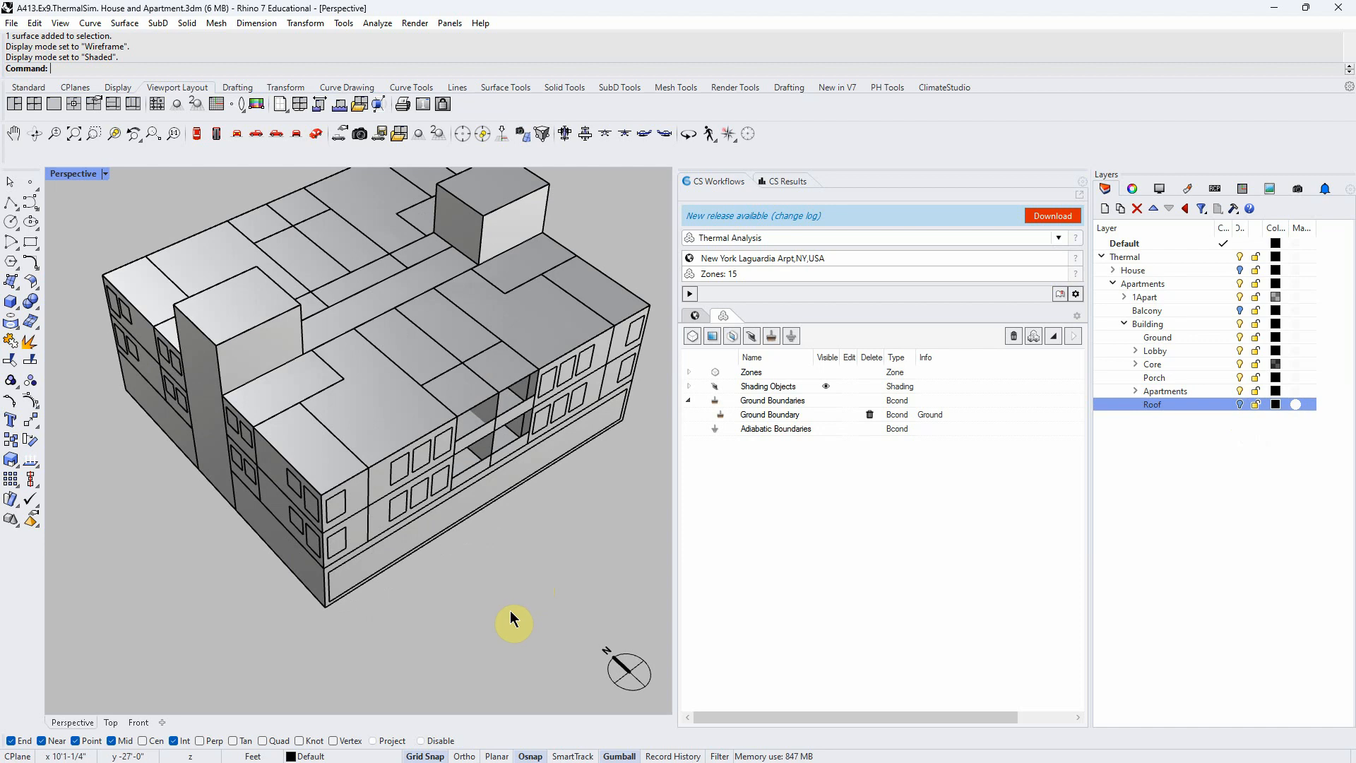
# Expand the Zones list and highlight the TopSE, TopSW and 2SE zones to locate them in the building
pyautogui.click(690, 375)
pyautogui.moveTo(526, 595)
pyautogui.mouseDown(button='right')
pyautogui.moveTo(518, 602)
pyautogui.moveTo(519, 584)
pyautogui.mouseUp(button='right')
pyautogui.click(770, 428)
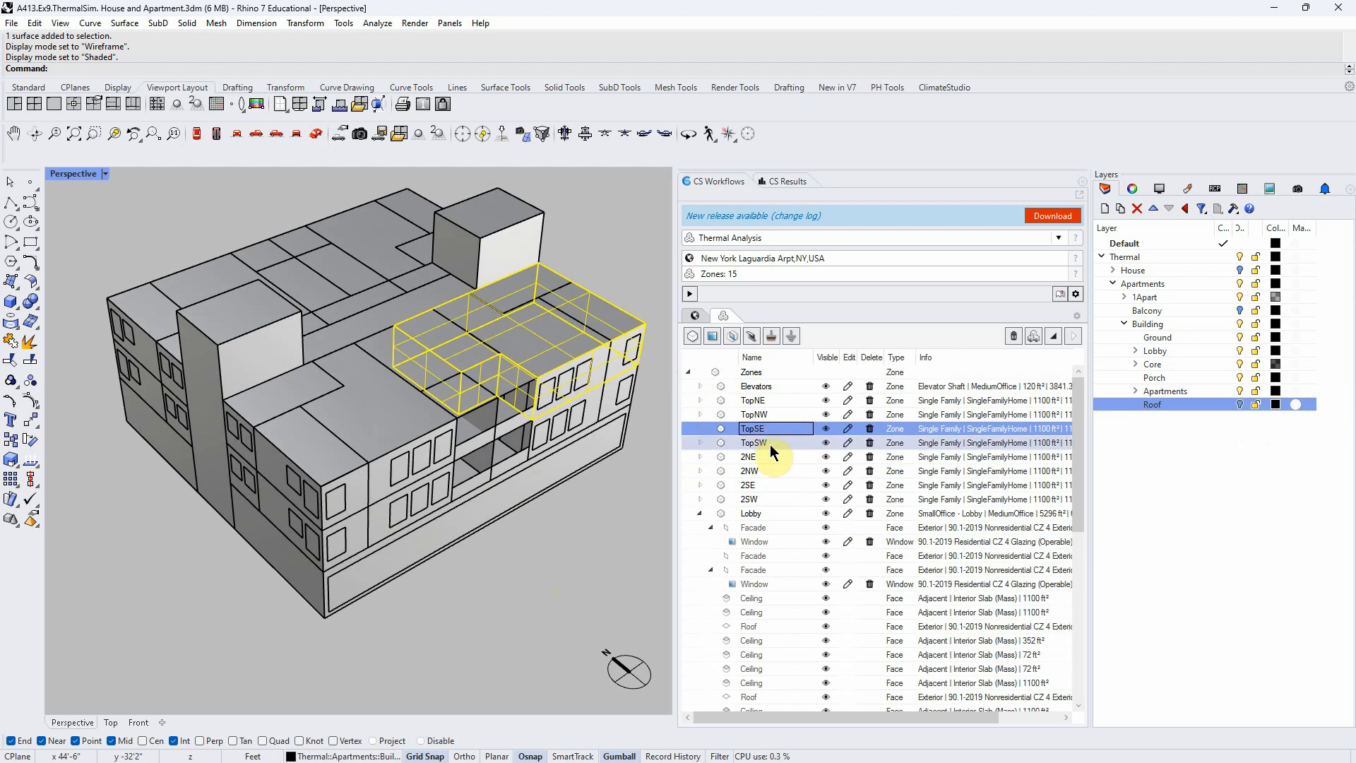
pyautogui.click(770, 443)
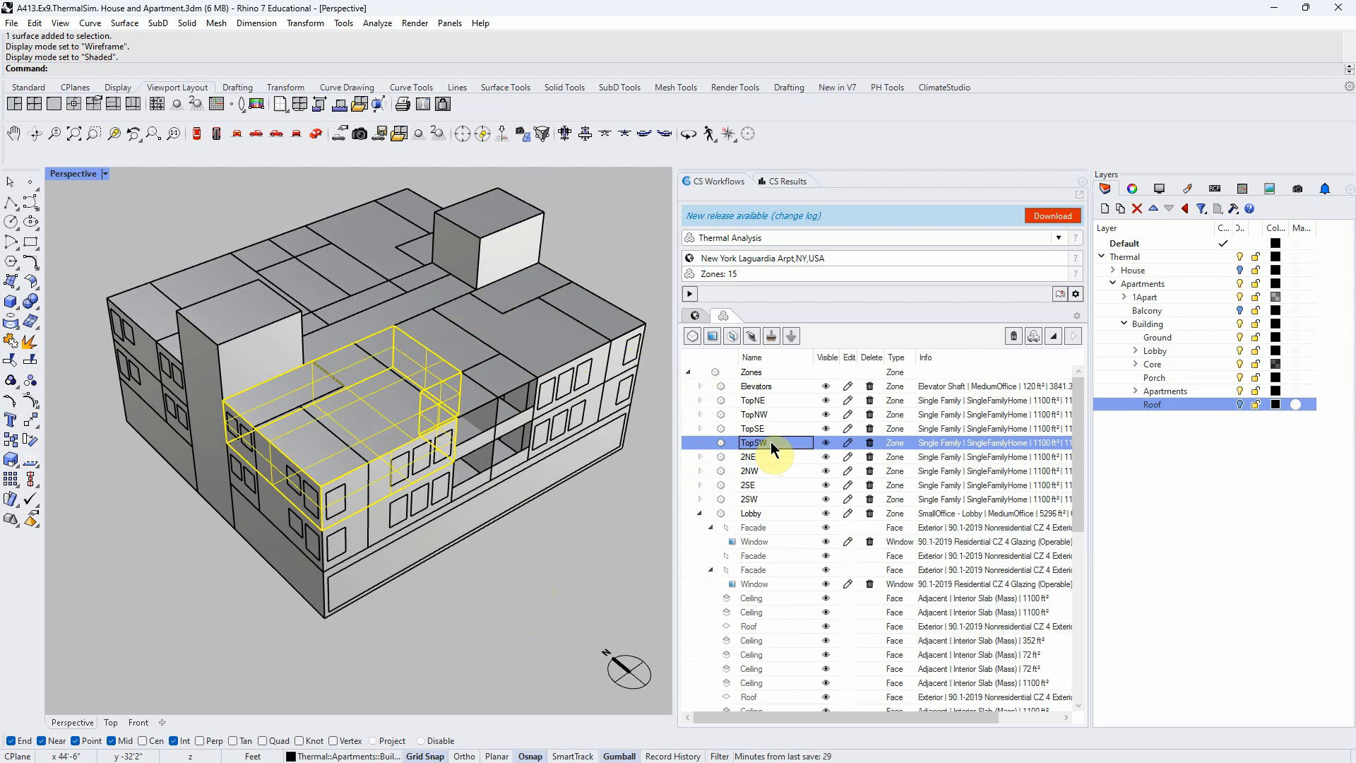
pyautogui.click(770, 428)
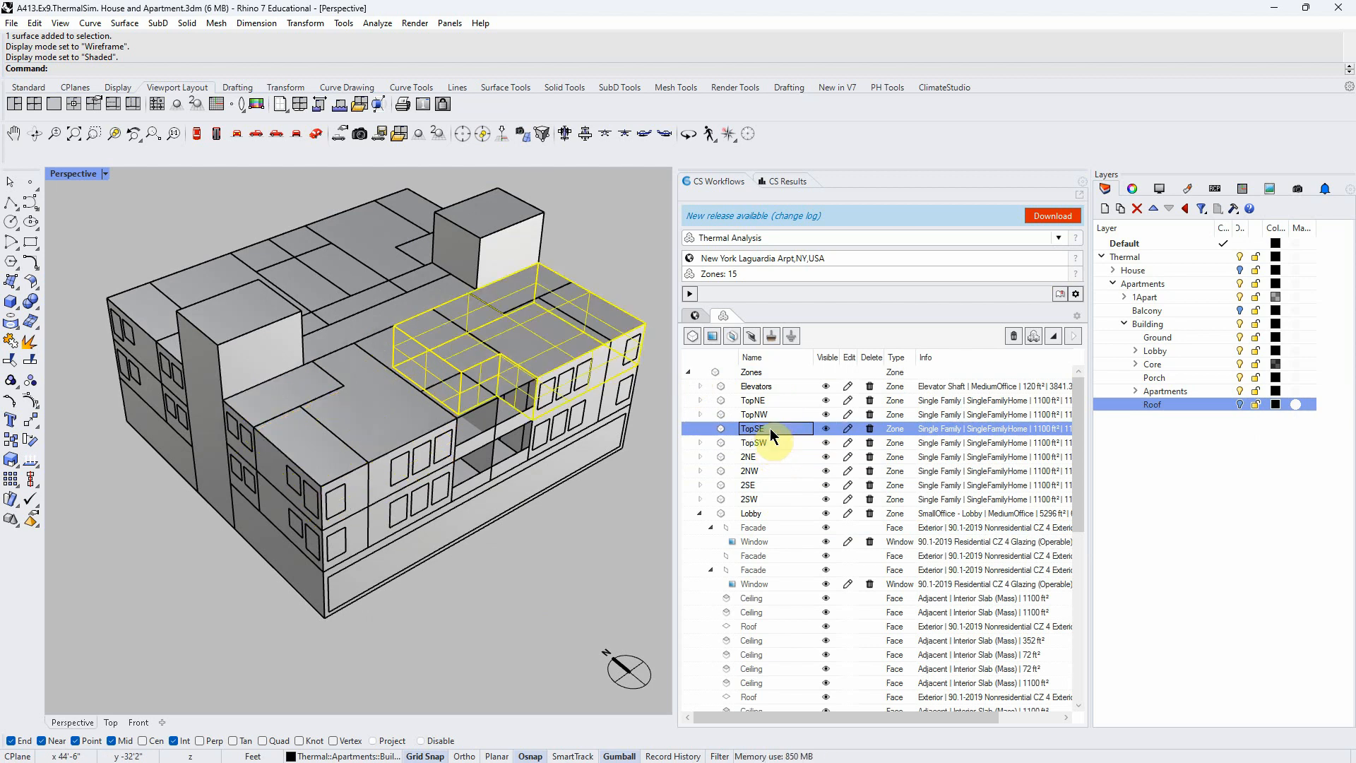
pyautogui.click(768, 485)
pyautogui.moveTo(599, 593)
pyautogui.mouseDown(button='right')
pyautogui.moveTo(589, 549)
pyautogui.moveTo(593, 569)
pyautogui.mouseUp(button='right')
pyautogui.click(600, 291)
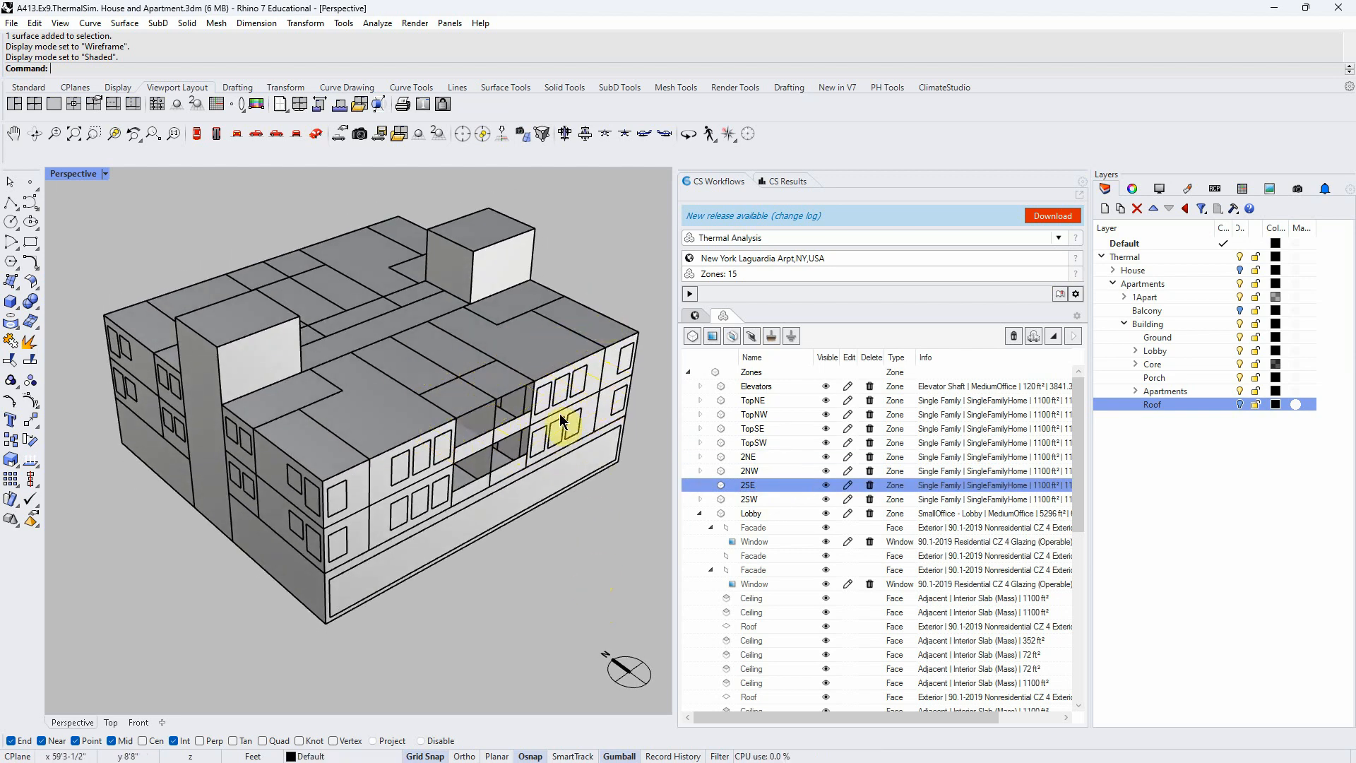
pyautogui.moveTo(560, 521)
pyautogui.mouseDown(button='right')
pyautogui.moveTo(591, 539)
pyautogui.moveTo(576, 514)
pyautogui.mouseUp(button='right')
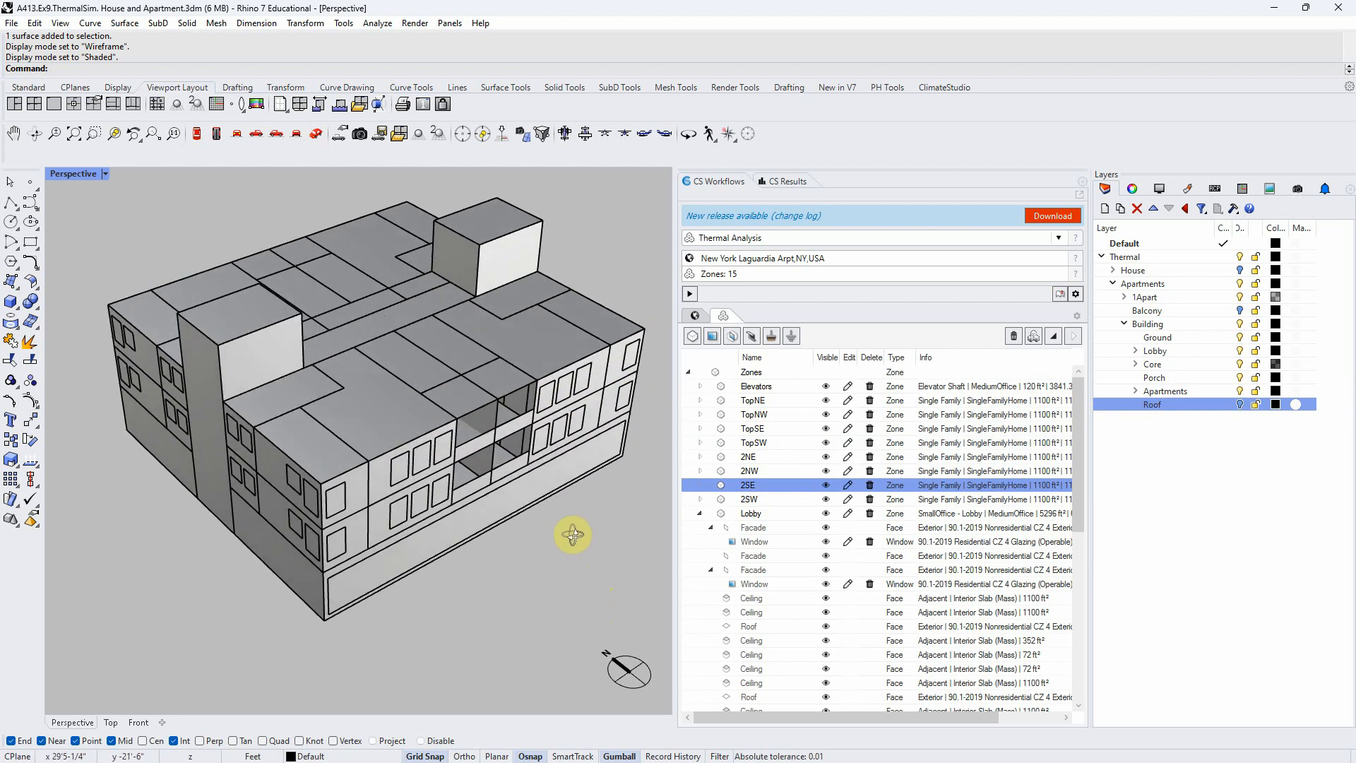
# Check the overlapping polysurfaces at the front corner apartment, then select the whole building to inspect its geometry and clear the selection
pyautogui.scroll(-2, 569, 581)
pyautogui.click(373, 507)
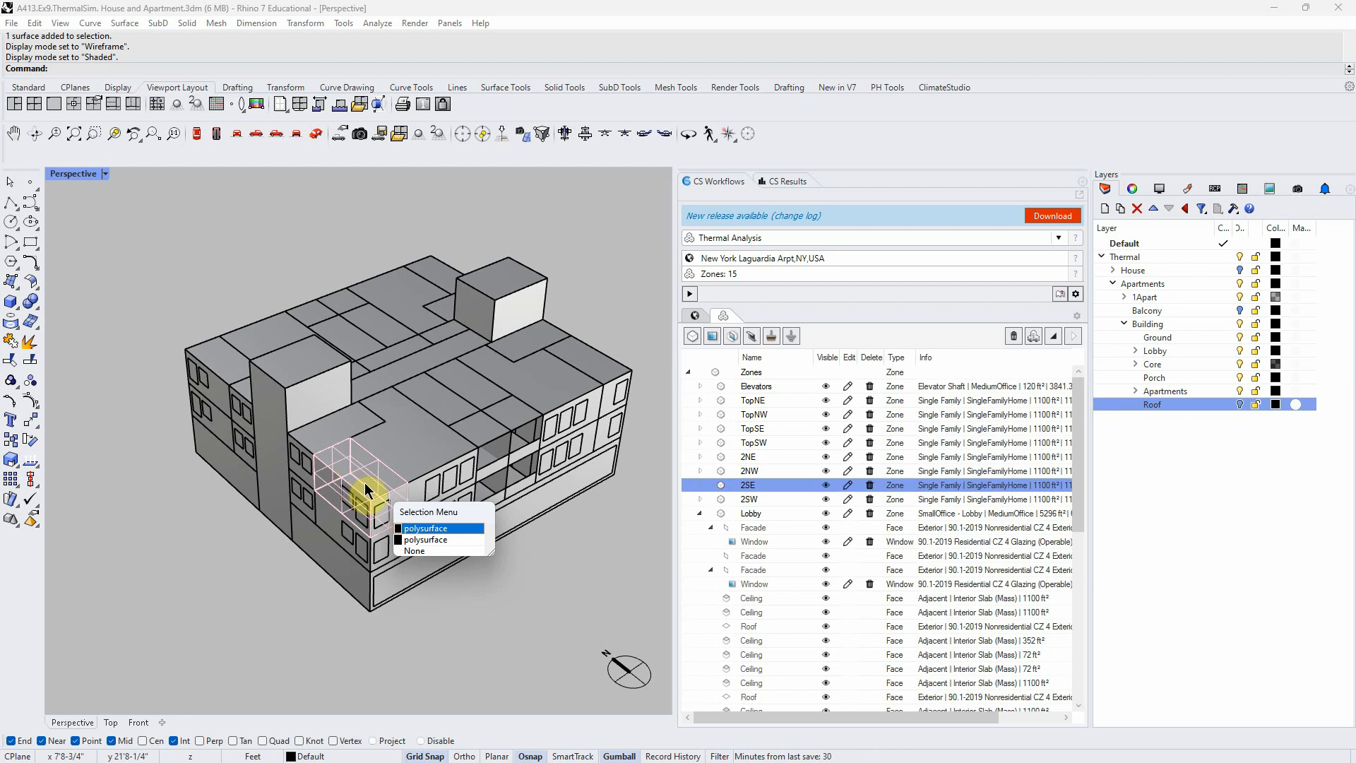
pyautogui.scroll(-1, 363, 491)
pyautogui.click(499, 656)
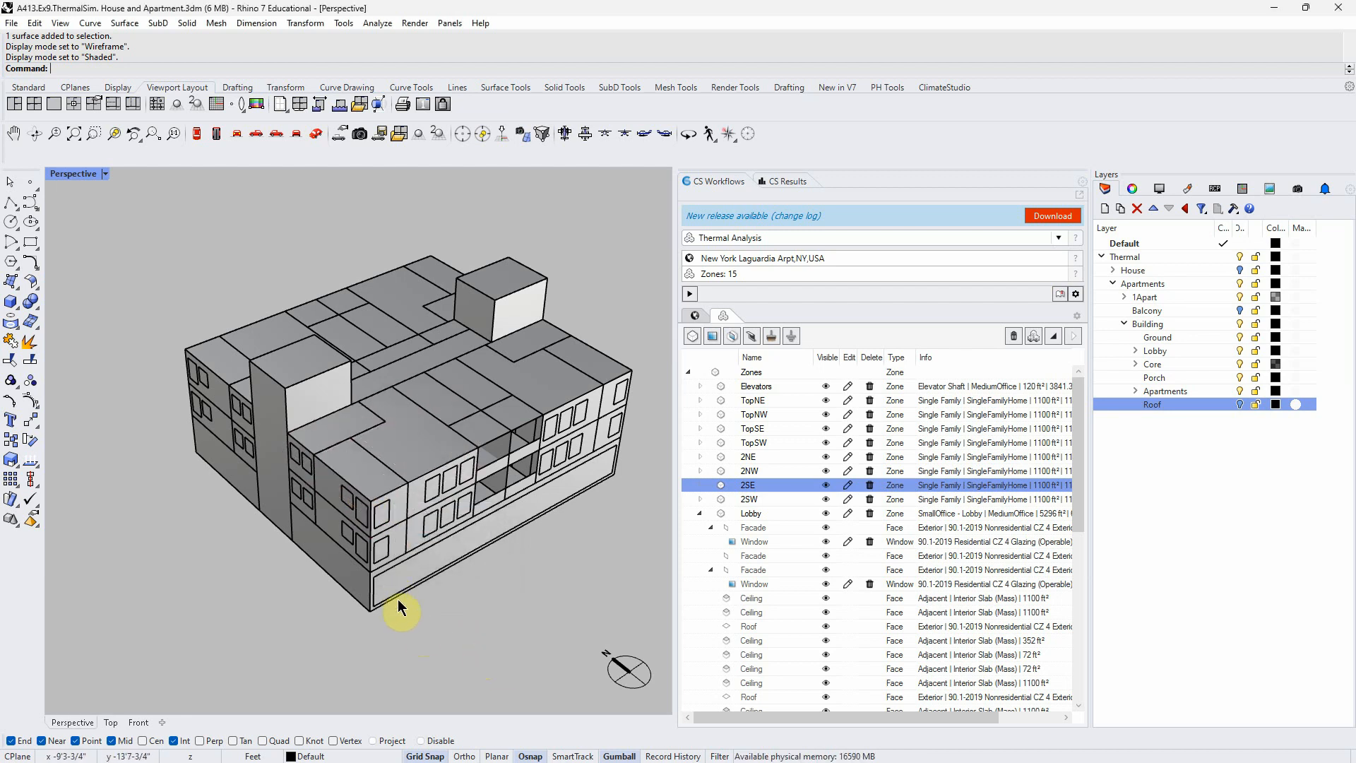
pyautogui.moveTo(422, 626); pyautogui.dragTo(471, 622, button='right')
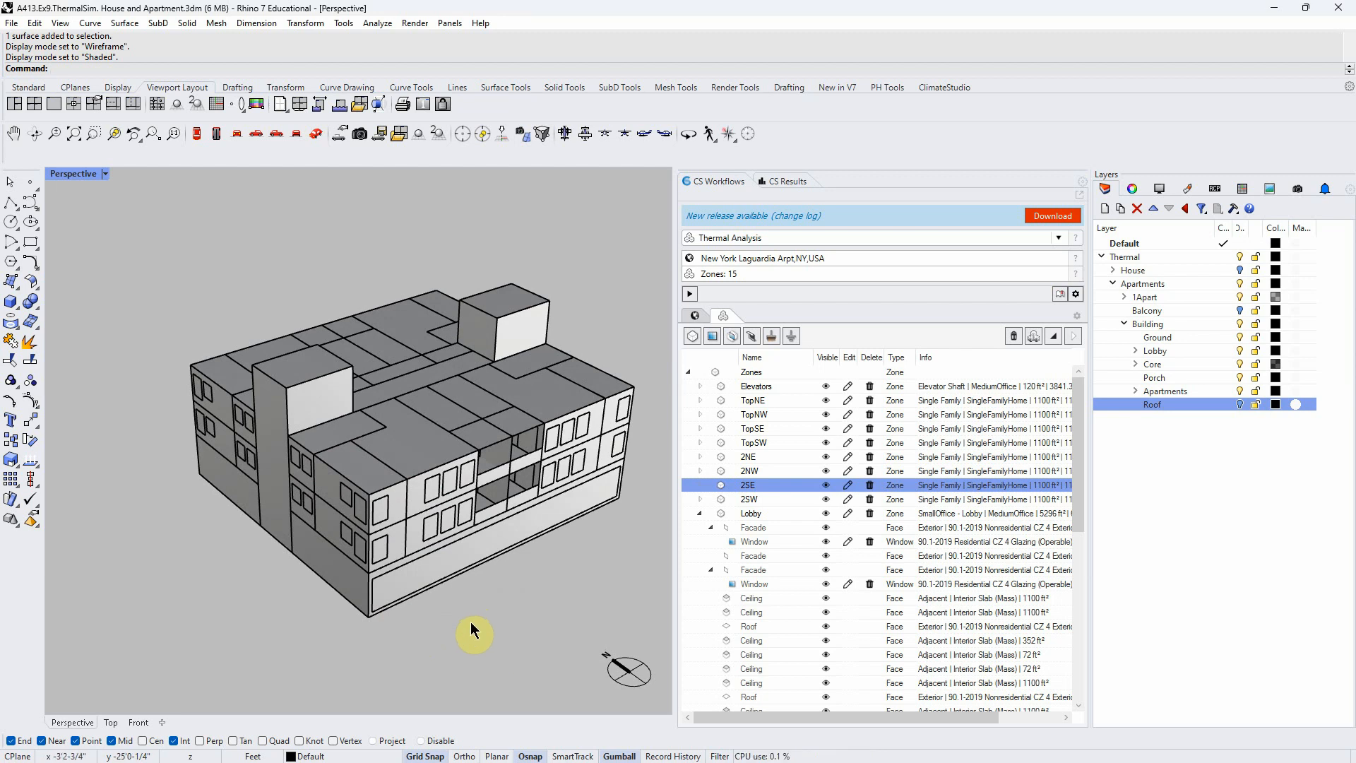
pyautogui.scroll(-3, 470, 621)
pyautogui.moveTo(580, 640); pyautogui.dragTo(203, 340)
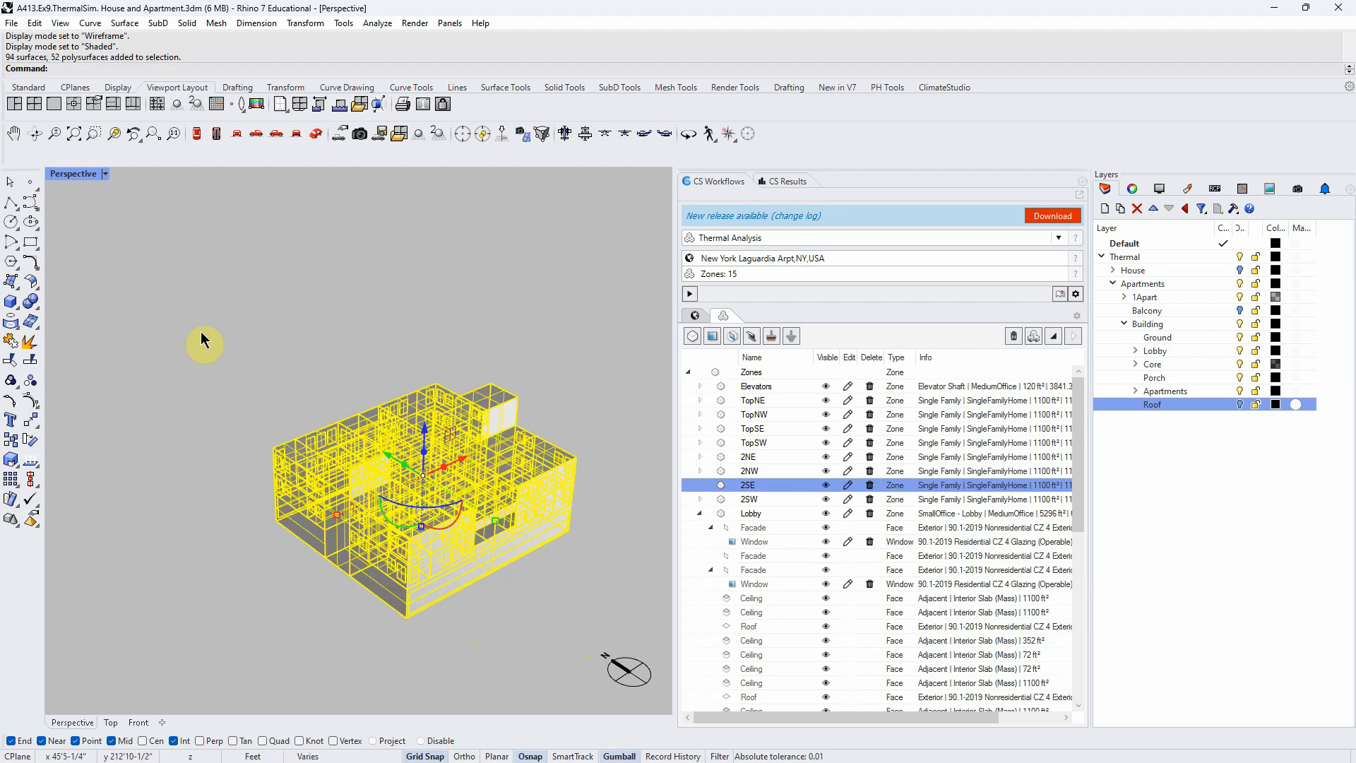
pyautogui.click(171, 410)
# Examine the apartment building's massing and stacked floors from several angles
pyautogui.moveTo(431, 553)
pyautogui.mouseDown(button='right')
pyautogui.moveTo(573, 577)
pyautogui.moveTo(494, 493)
pyautogui.mouseUp(button='right')
pyautogui.moveTo(394, 548)
pyautogui.mouseDown(button='right')
pyautogui.moveTo(494, 638)
pyautogui.moveTo(418, 551)
pyautogui.mouseUp(button='right')
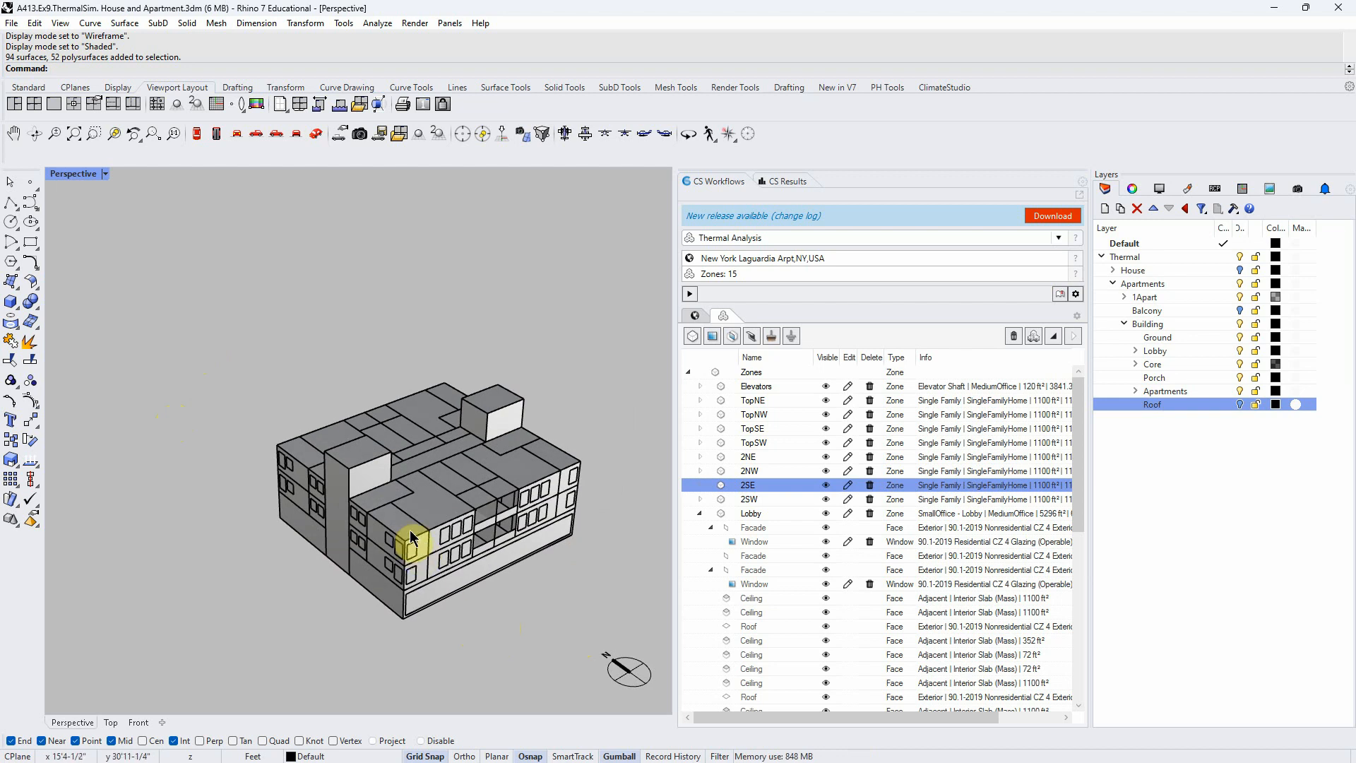
pyautogui.moveTo(503, 608); pyautogui.dragTo(504, 578, button='right')
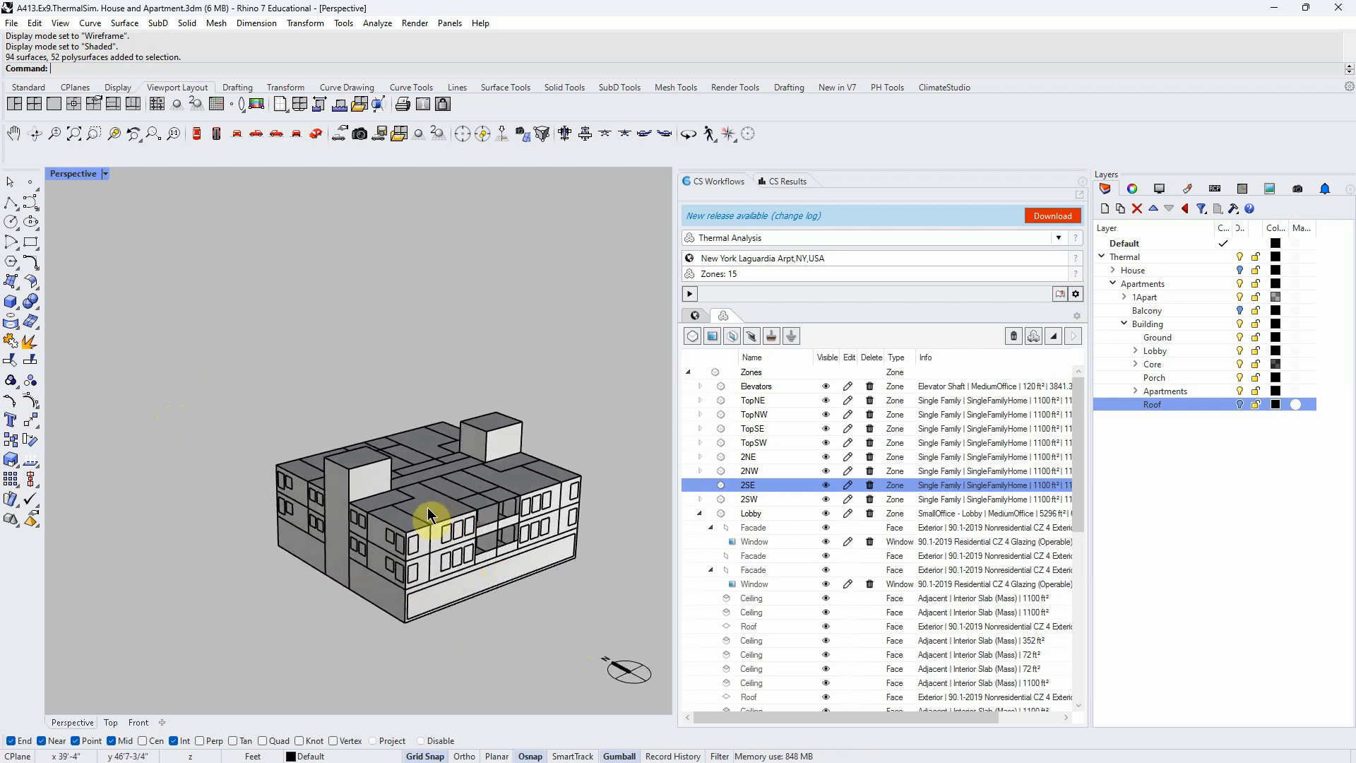
pyautogui.click(423, 521)
pyautogui.click(509, 565)
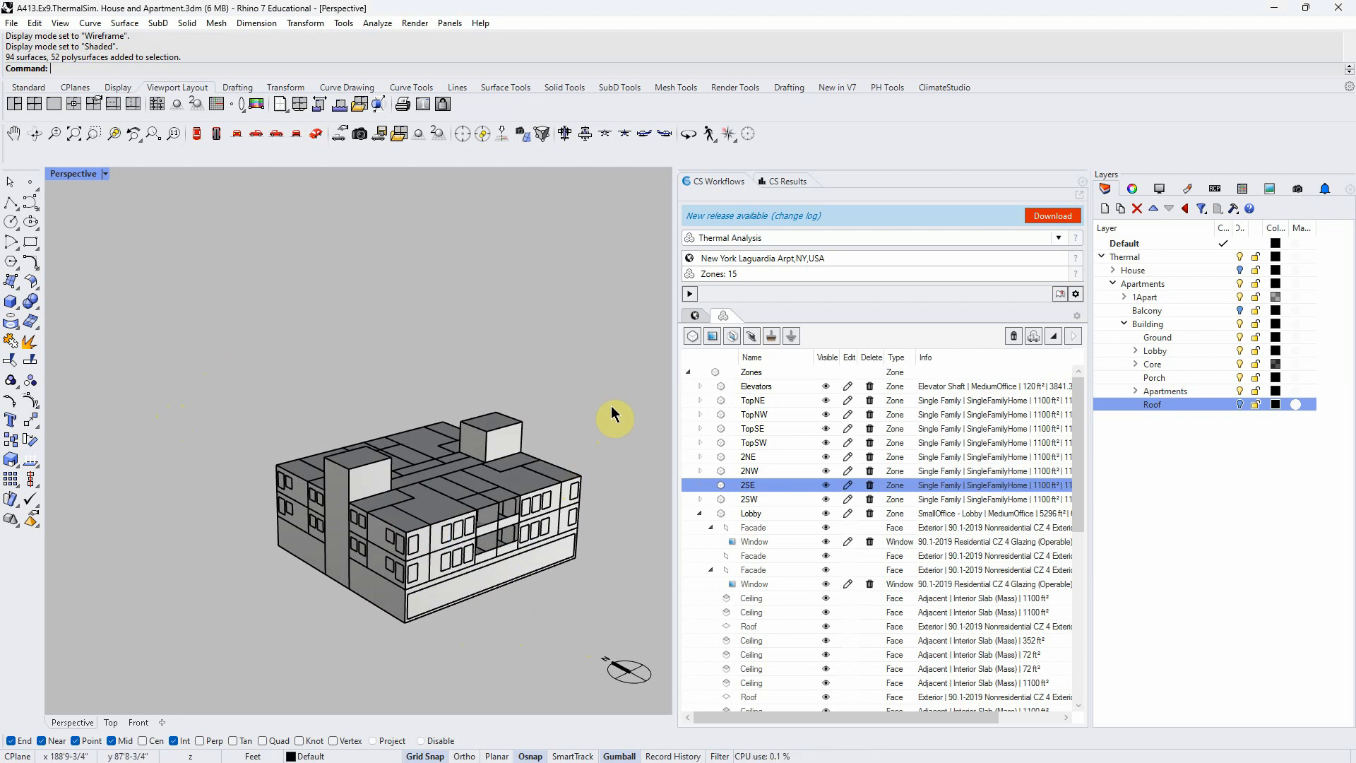
pyautogui.moveTo(511, 639); pyautogui.dragTo(516, 656, button='right')
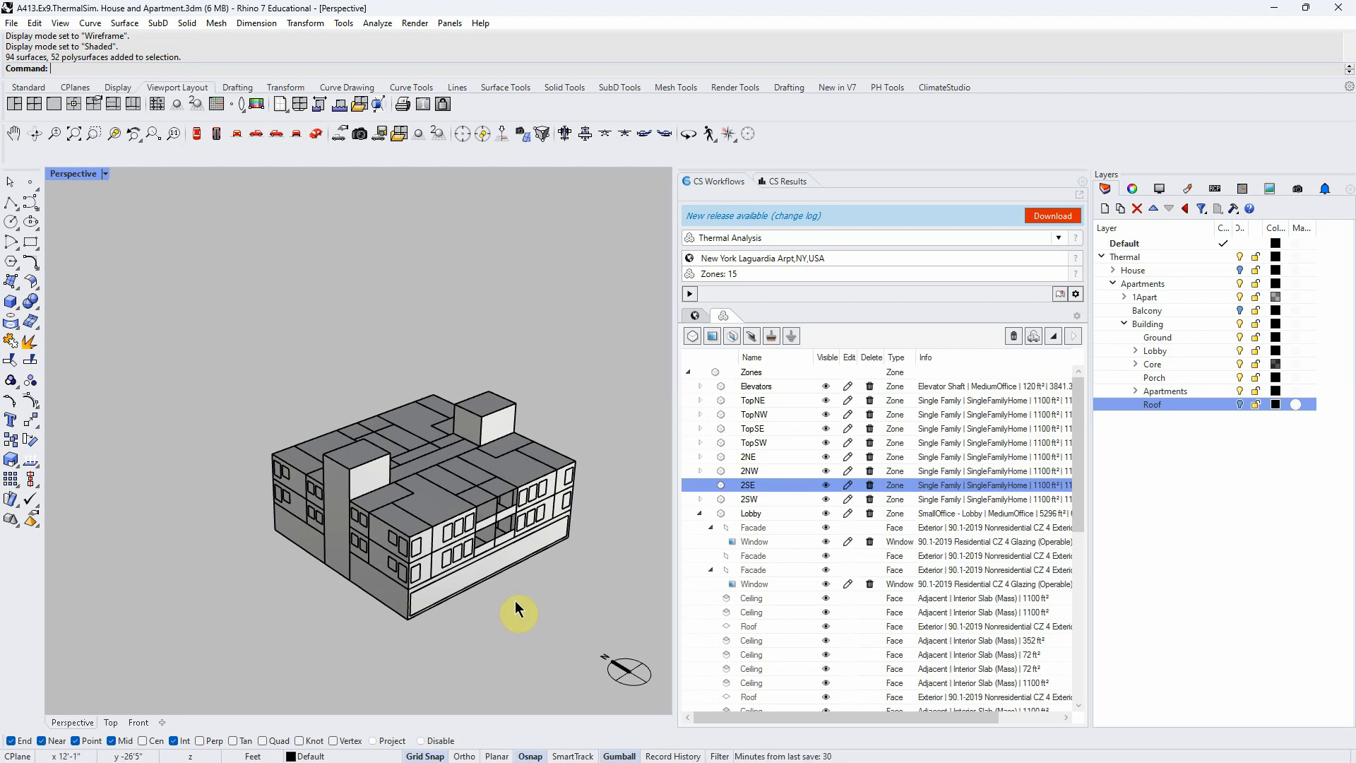
pyautogui.scroll(5, 518, 609)
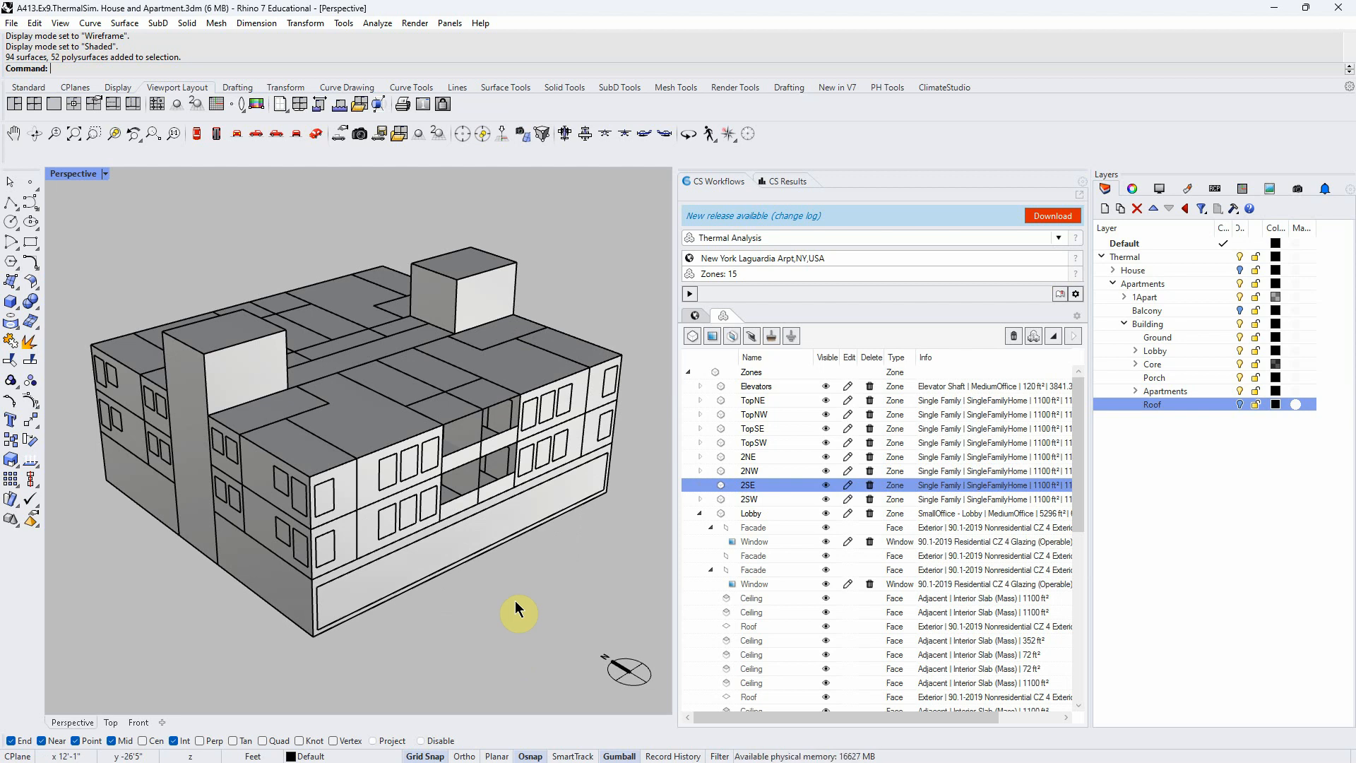
pyautogui.moveTo(520, 639)
pyautogui.mouseDown(button='right')
pyautogui.moveTo(504, 642)
pyautogui.moveTo(523, 643)
pyautogui.mouseUp(button='right')
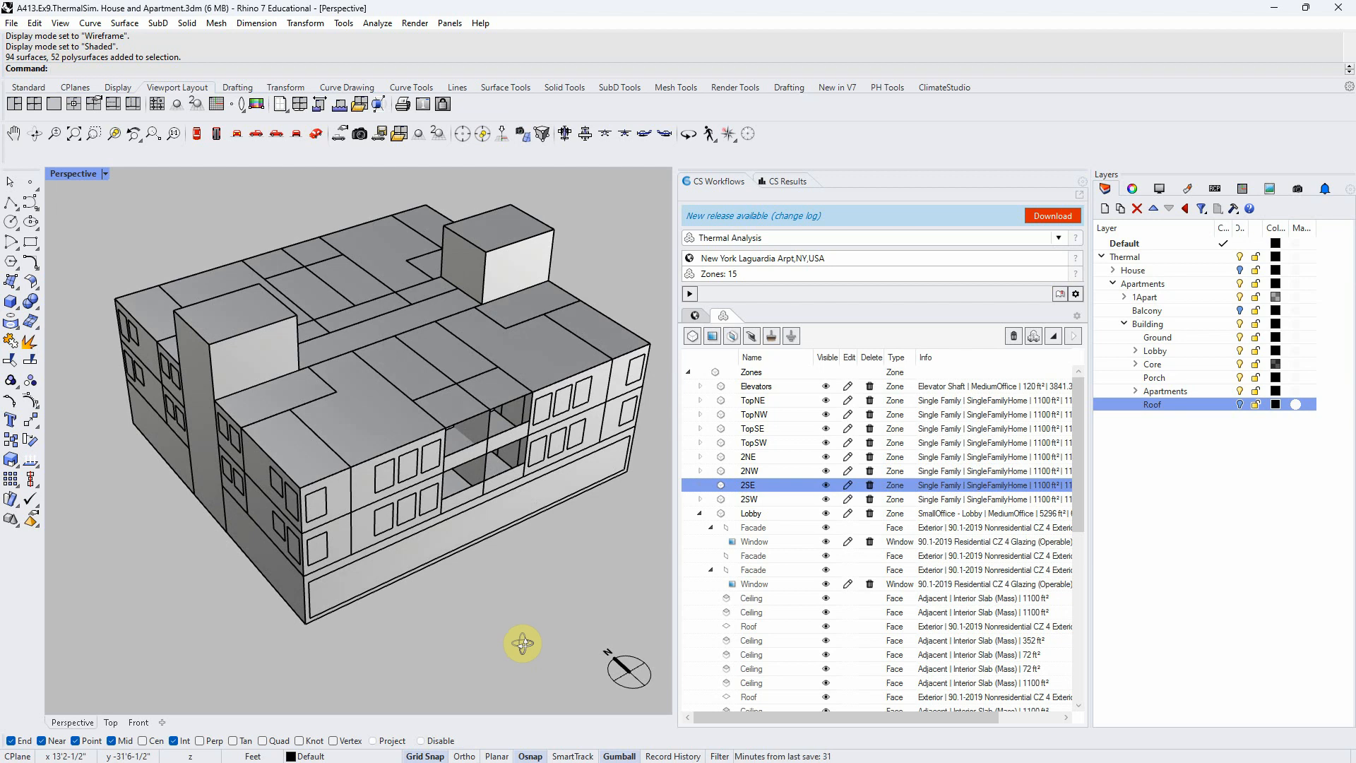
pyautogui.moveTo(523, 642); pyautogui.dragTo(515, 570, button='right')
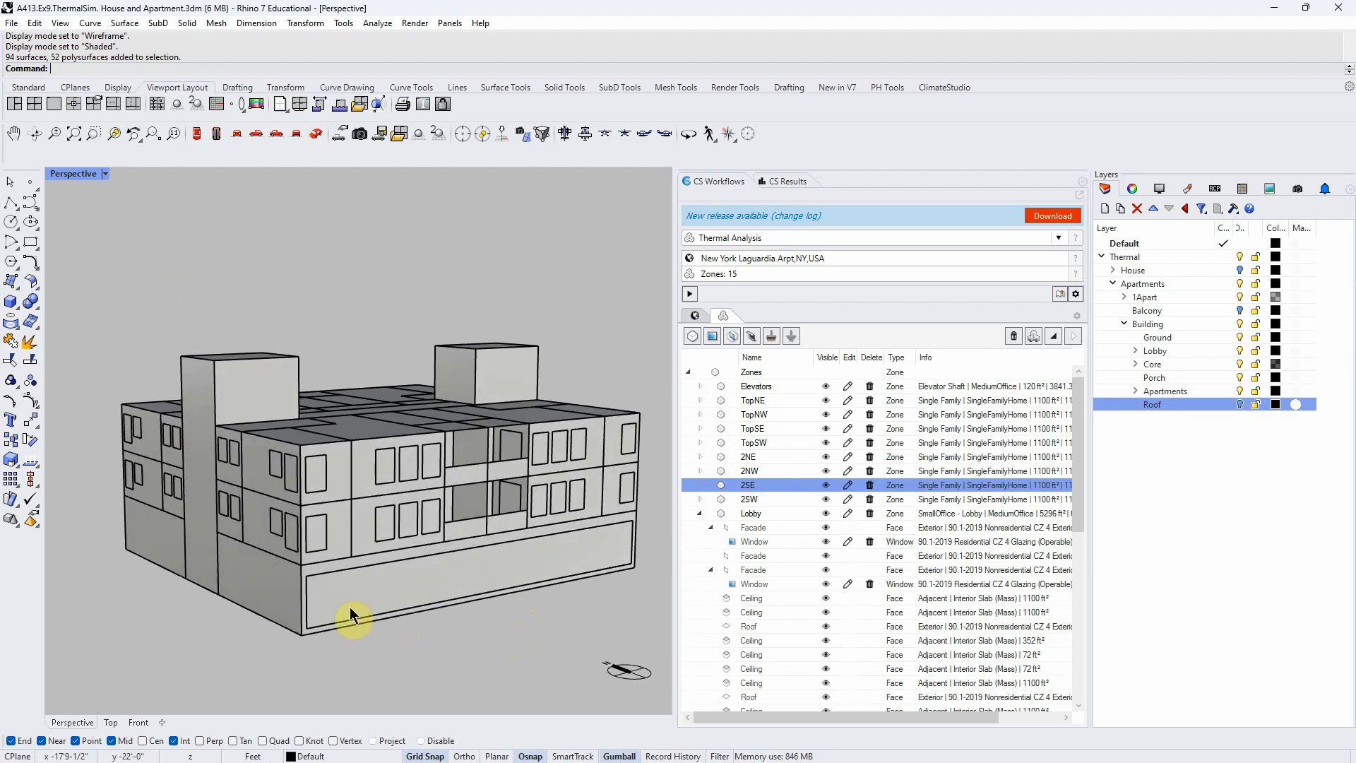
# Select the ground-floor volume, then check the overlapping polysurfaces at the top-floor corner apartment without choosing one
pyautogui.click(289, 596)
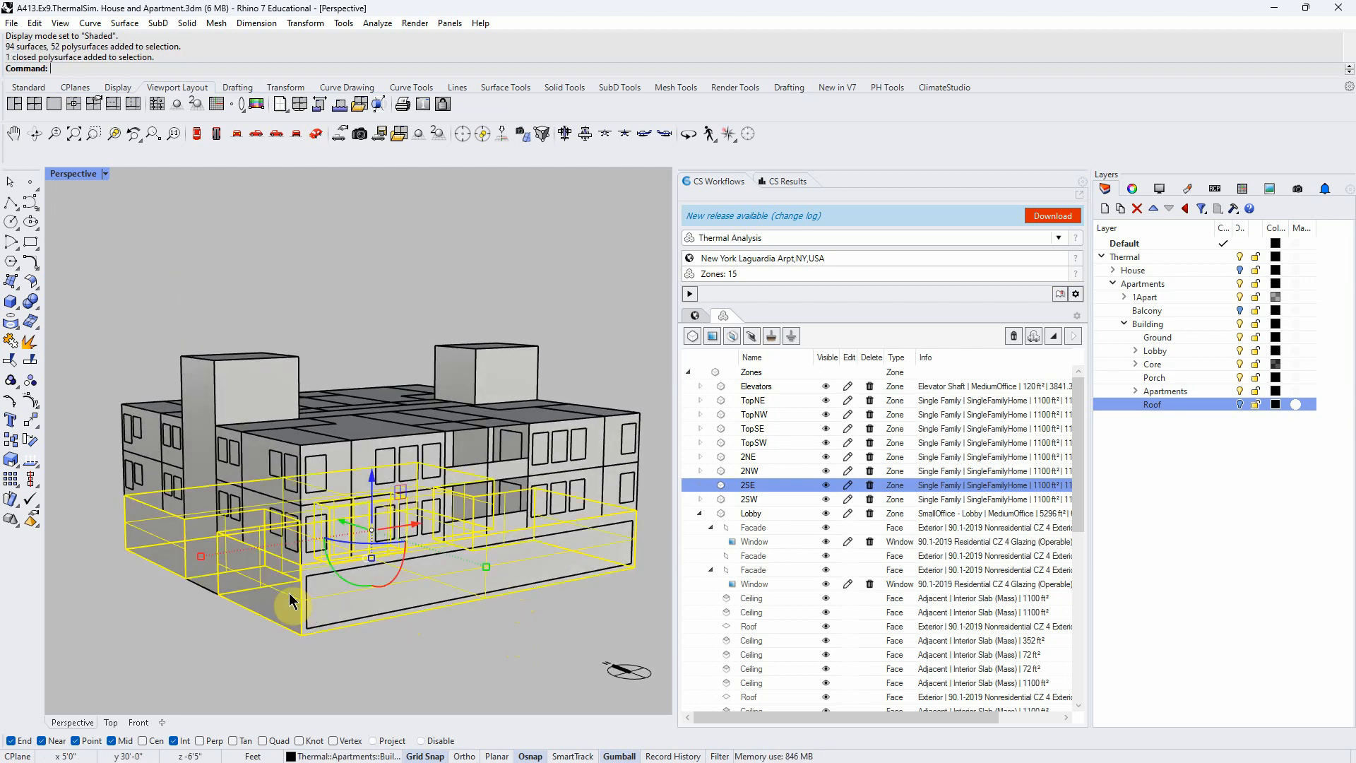
pyautogui.click(467, 642)
pyautogui.click(361, 469)
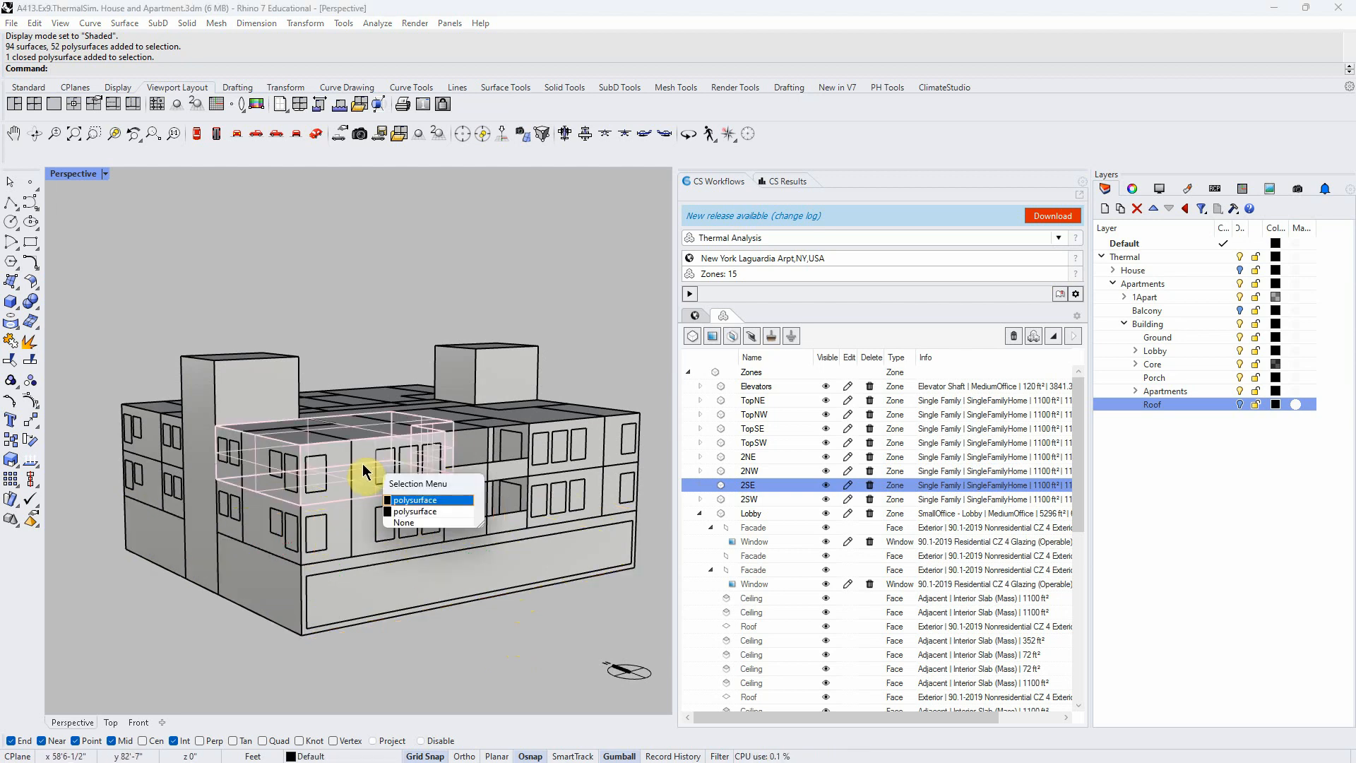
pyautogui.click(439, 666)
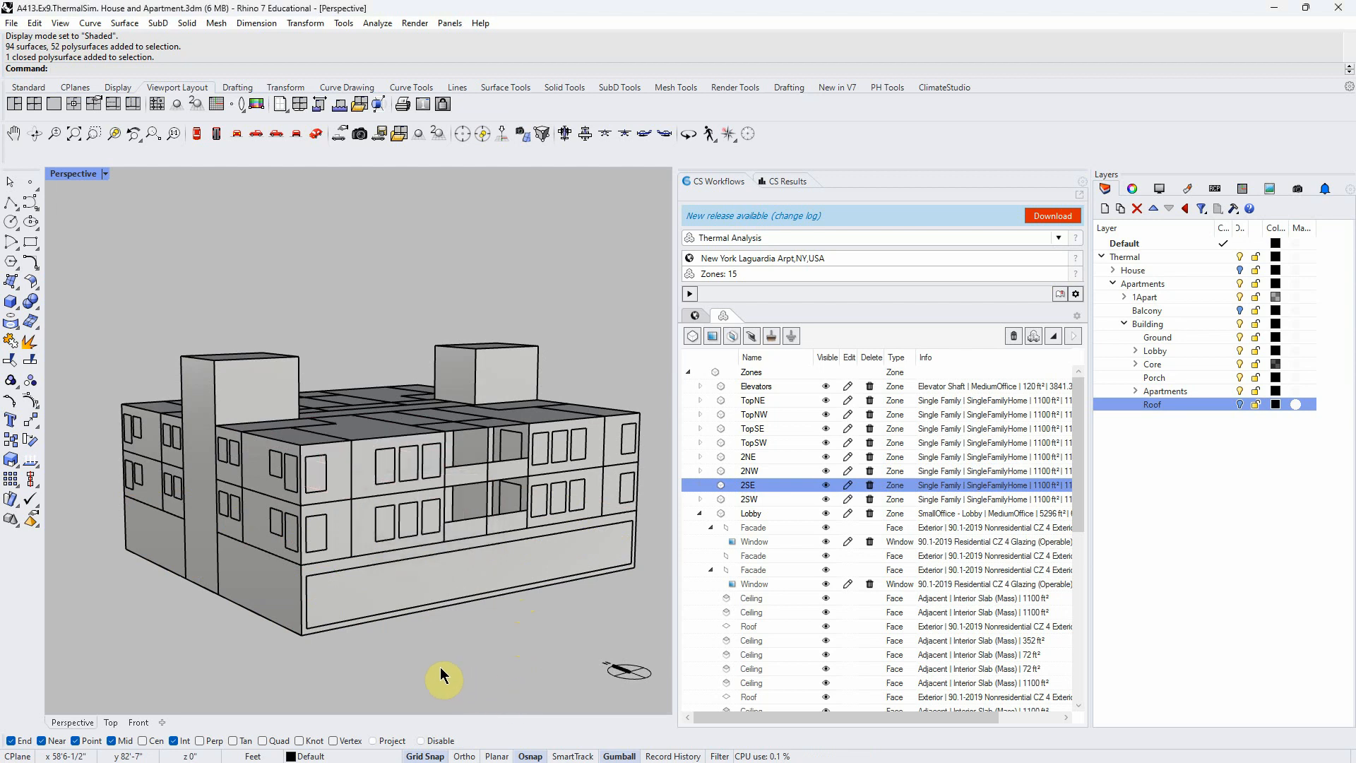
# Select the ground-floor volume to inspect its extent, clear the selection, and collapse the Lobby zone's list of faces
pyautogui.click(303, 579)
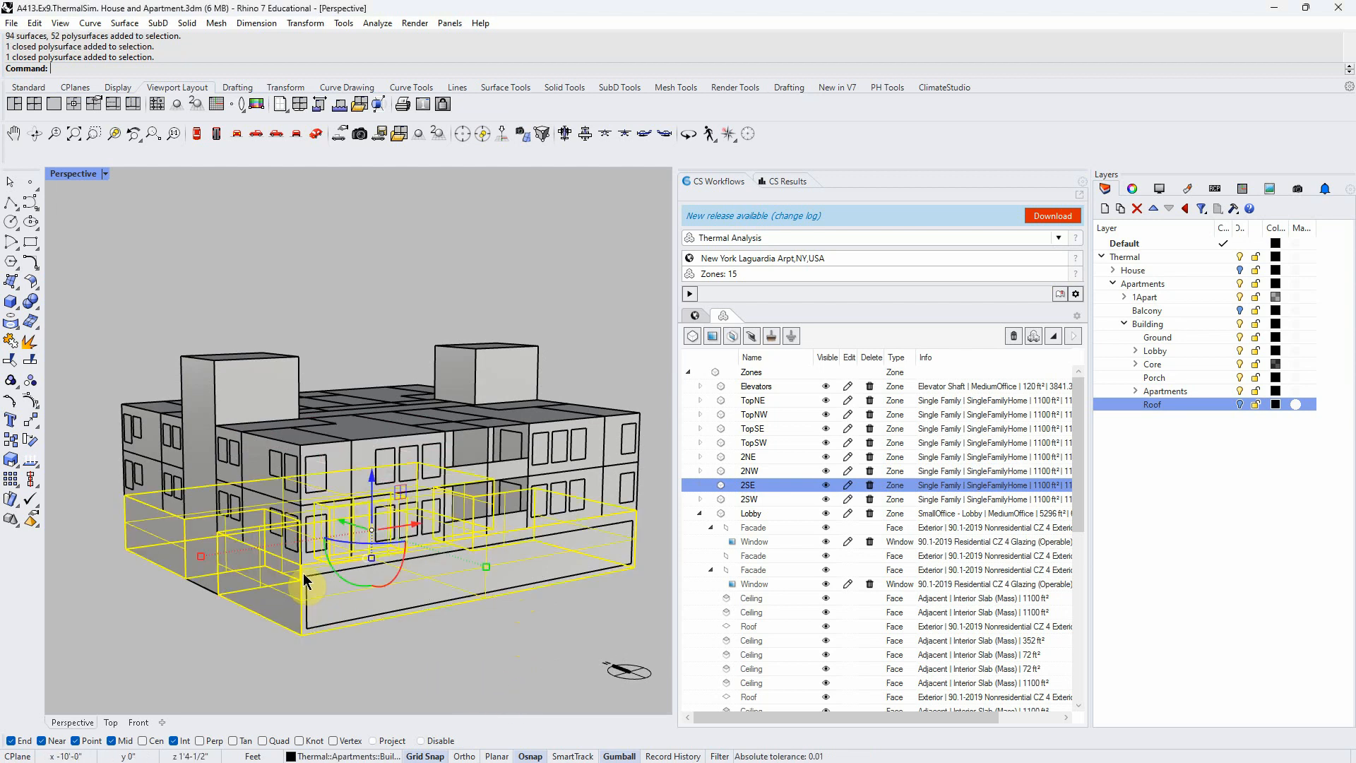
pyautogui.moveTo(410, 646); pyautogui.dragTo(463, 661, button='right')
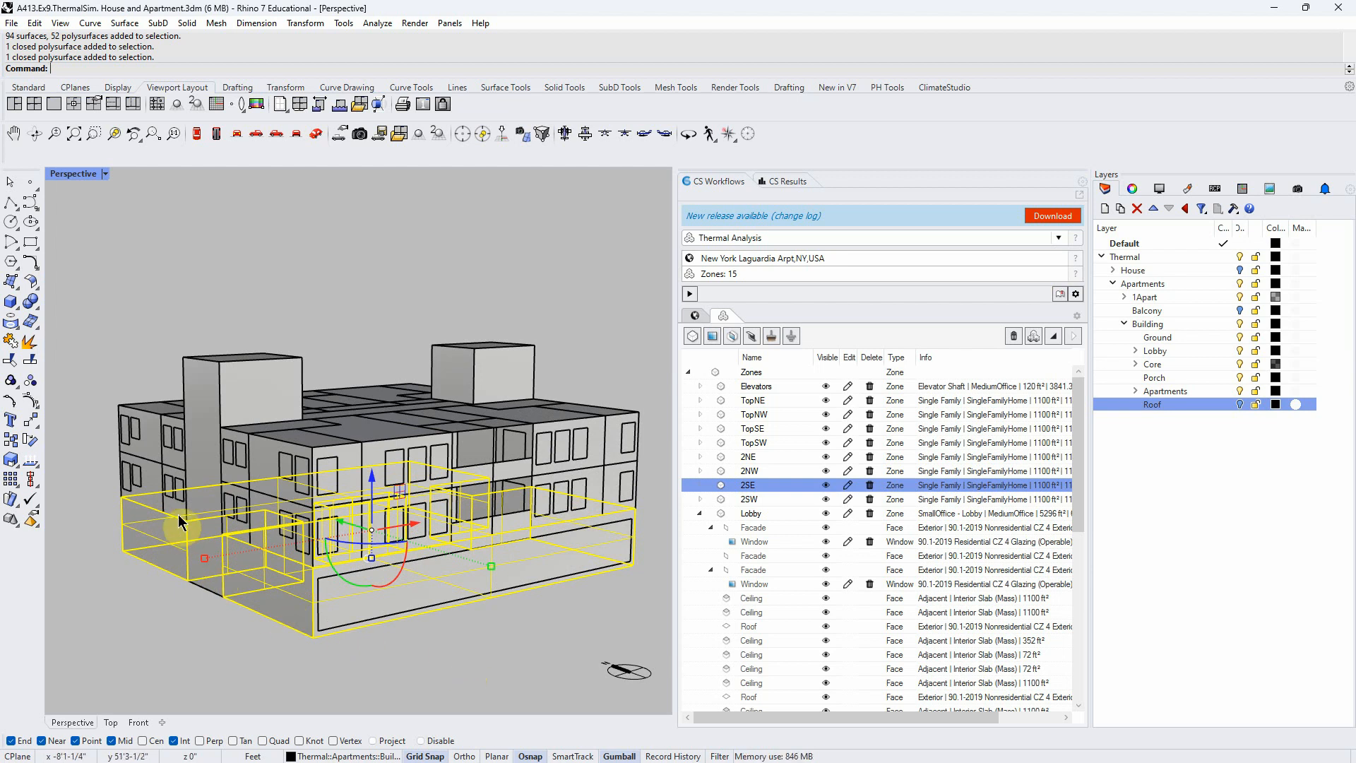
pyautogui.scroll(-3, 178, 521)
pyautogui.moveTo(342, 605); pyautogui.dragTo(346, 618, button='right')
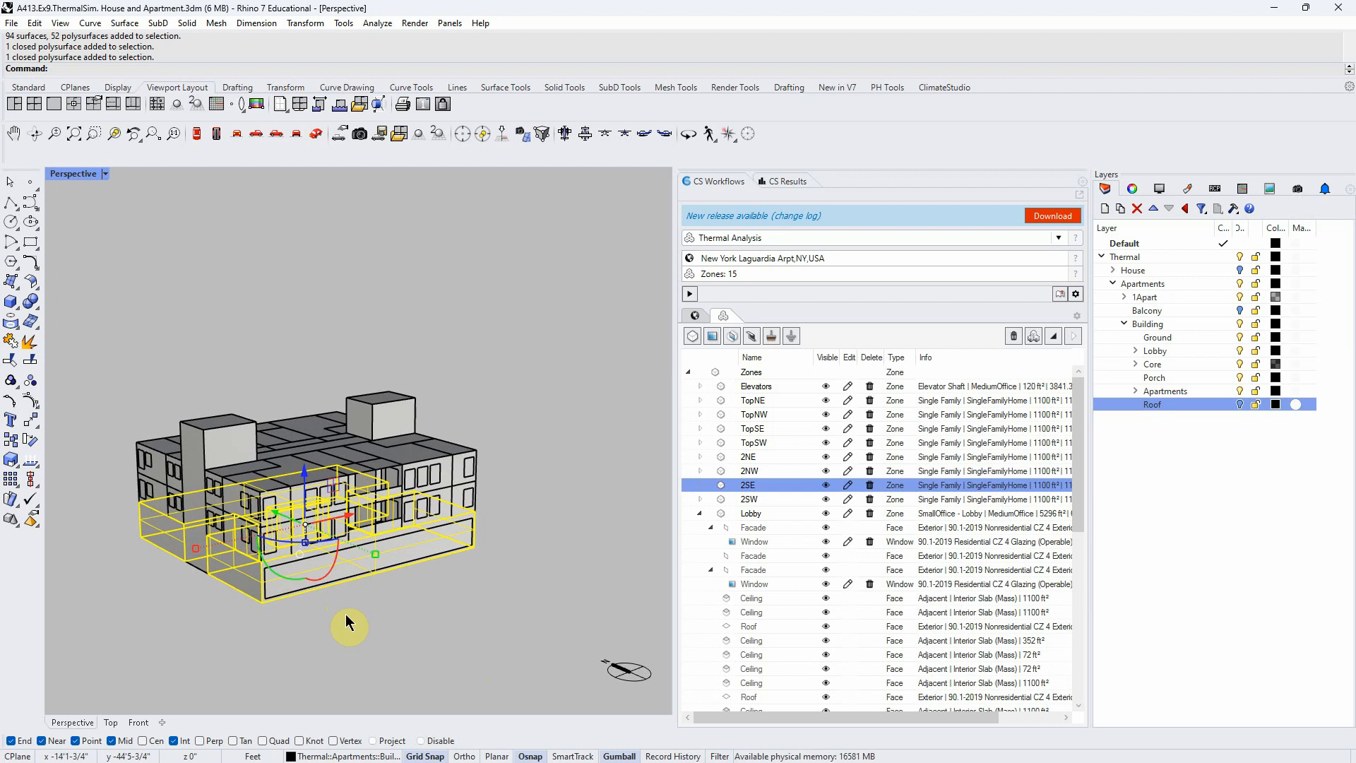
pyautogui.click(342, 617)
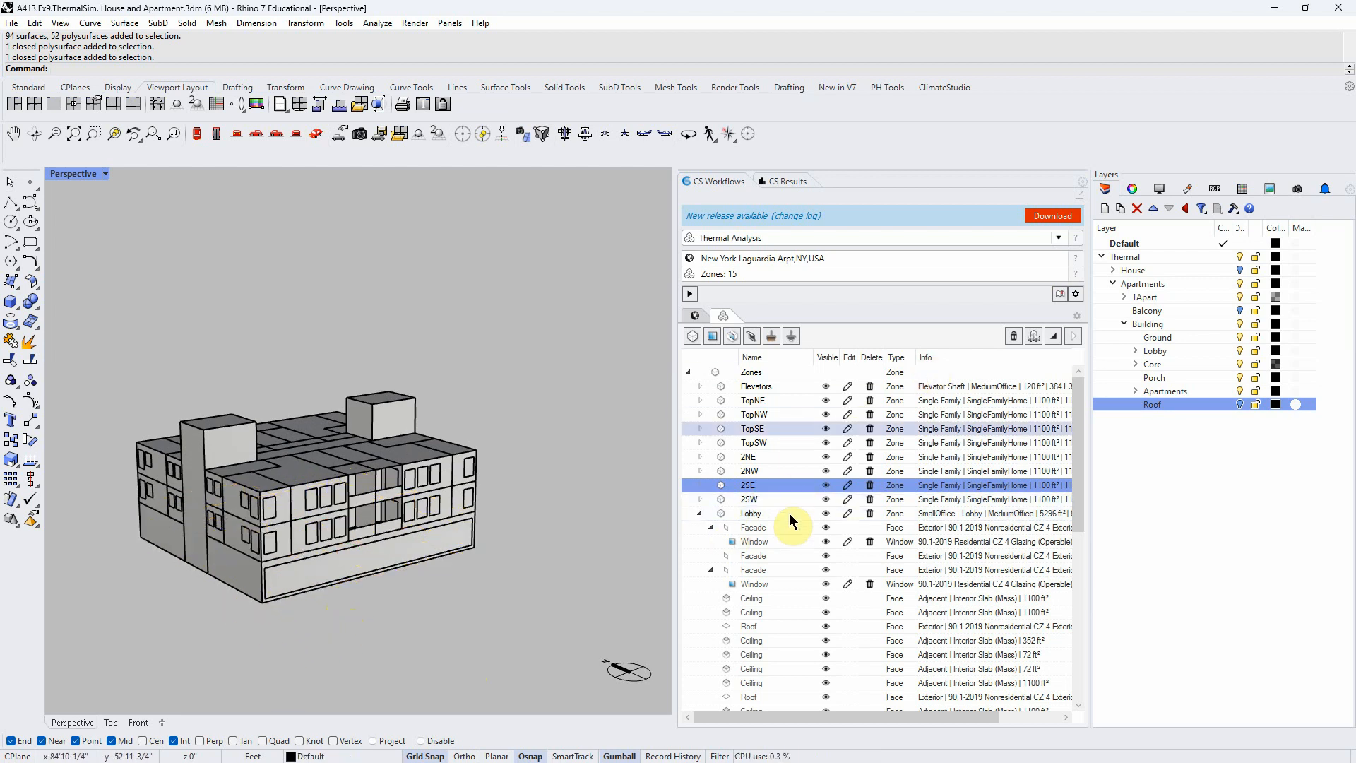
pyautogui.click(700, 513)
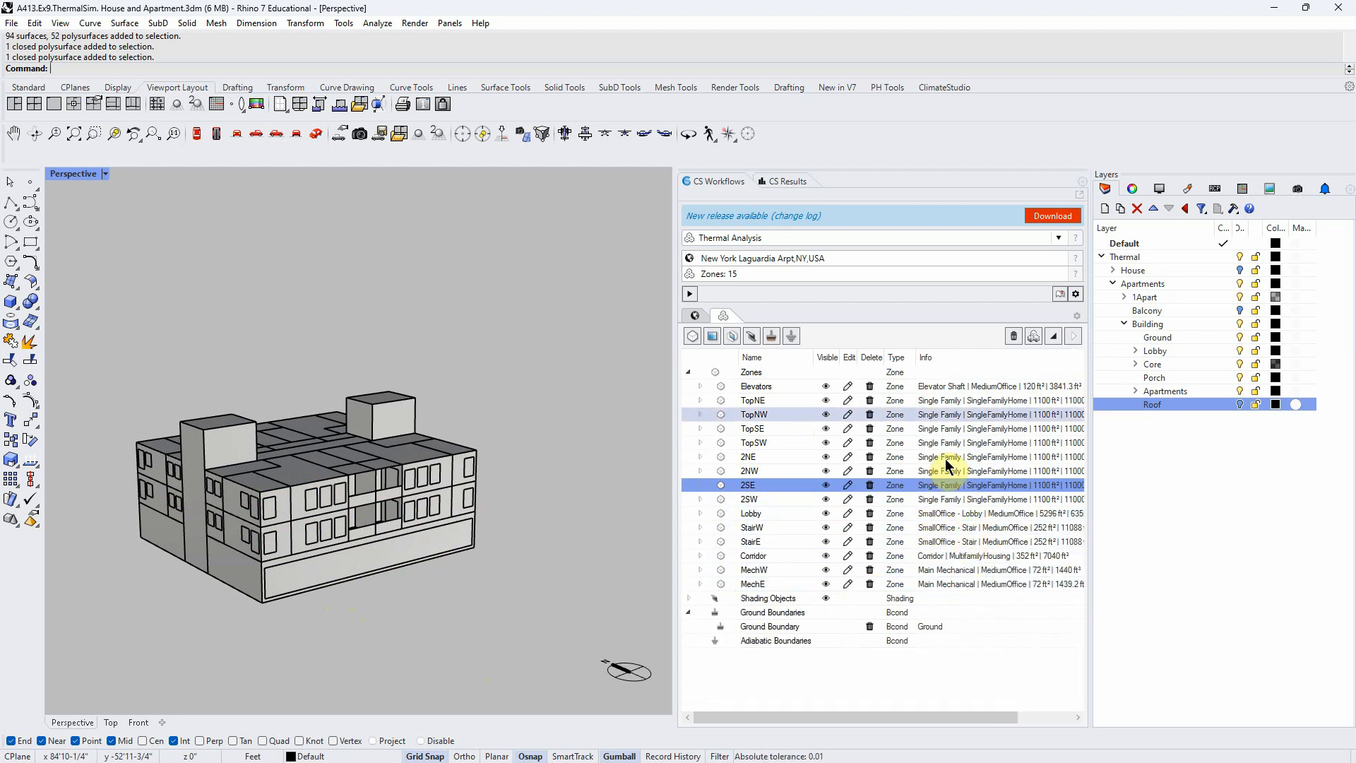
# Select the TopNE zone to locate its volume in the building and view its full program, area and volume information
pyautogui.click(944, 400)
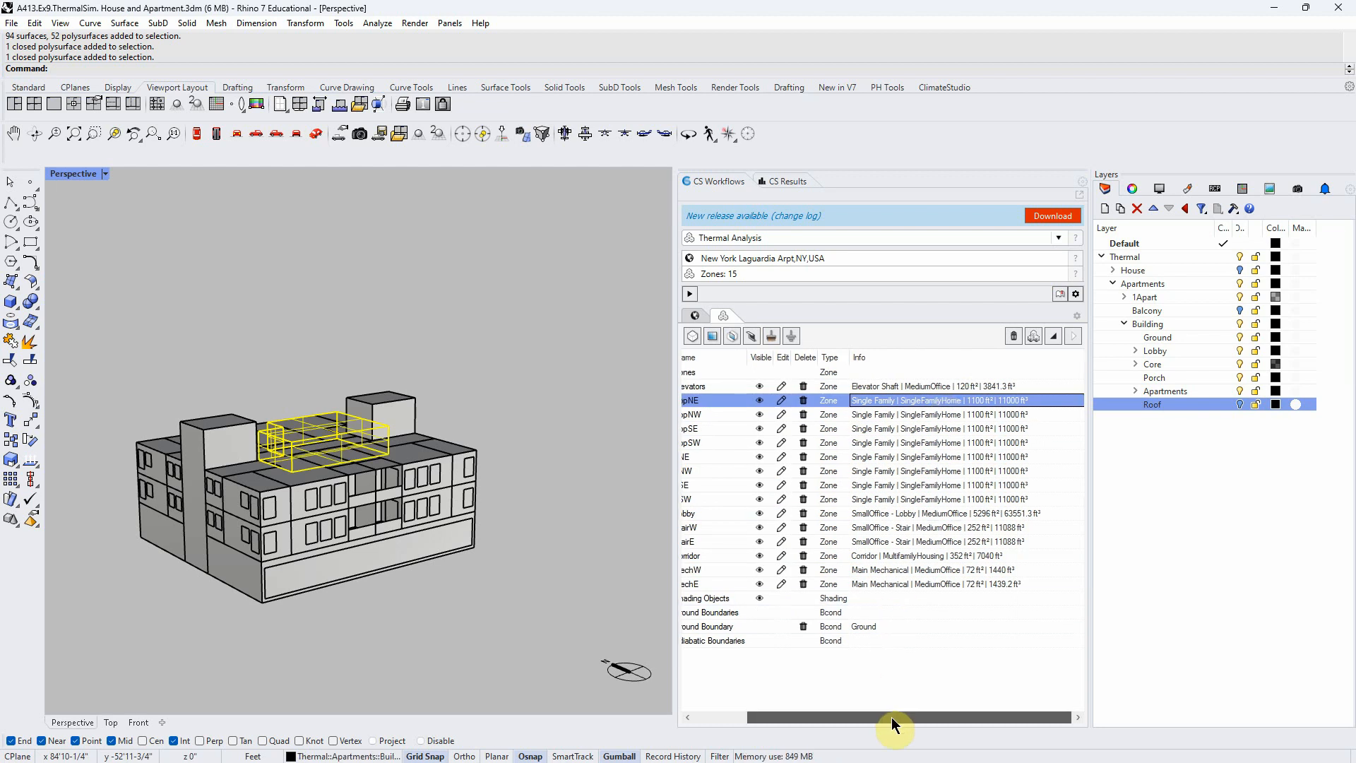
pyautogui.moveTo(891, 717); pyautogui.dragTo(819, 722)
pyautogui.click(958, 401)
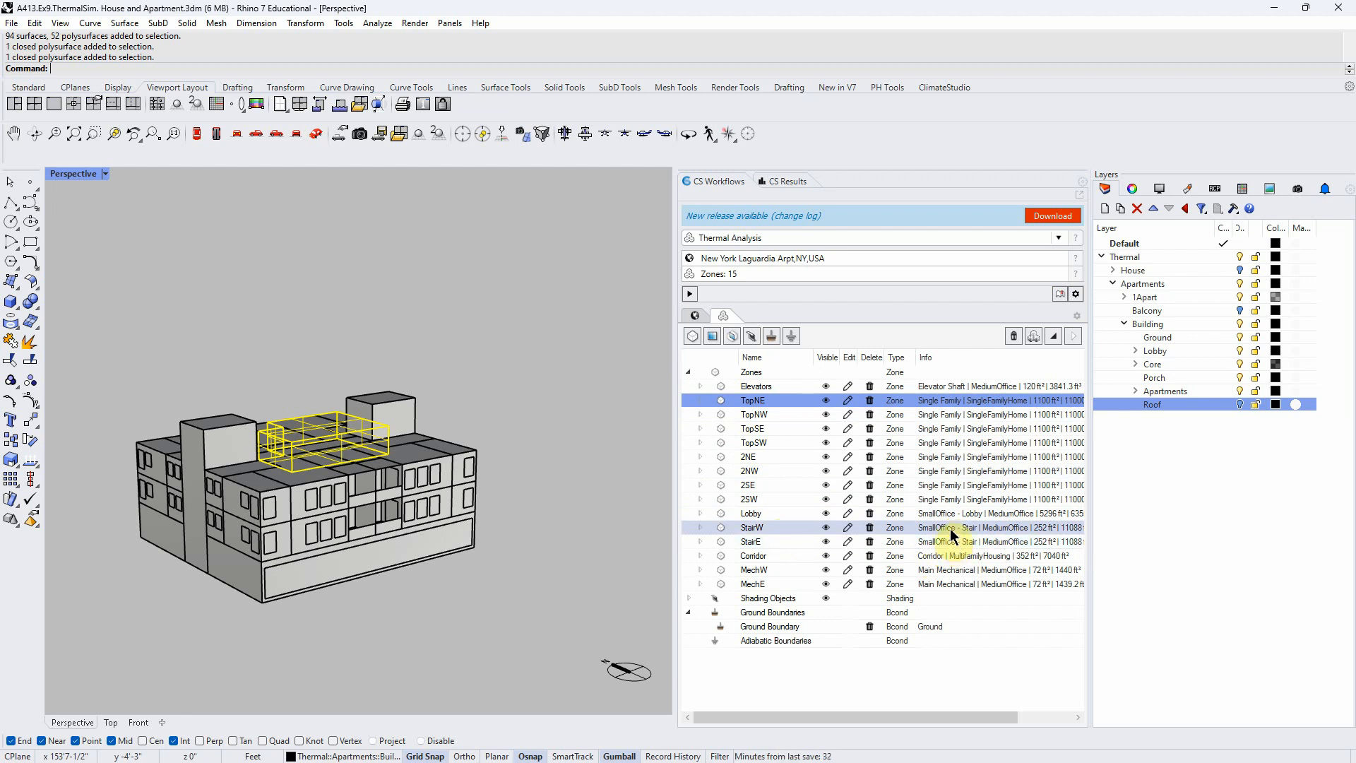
# Locate the StairW zone in the model, then review the people, equipment and lighting loads in its zone settings
pyautogui.click(773, 525)
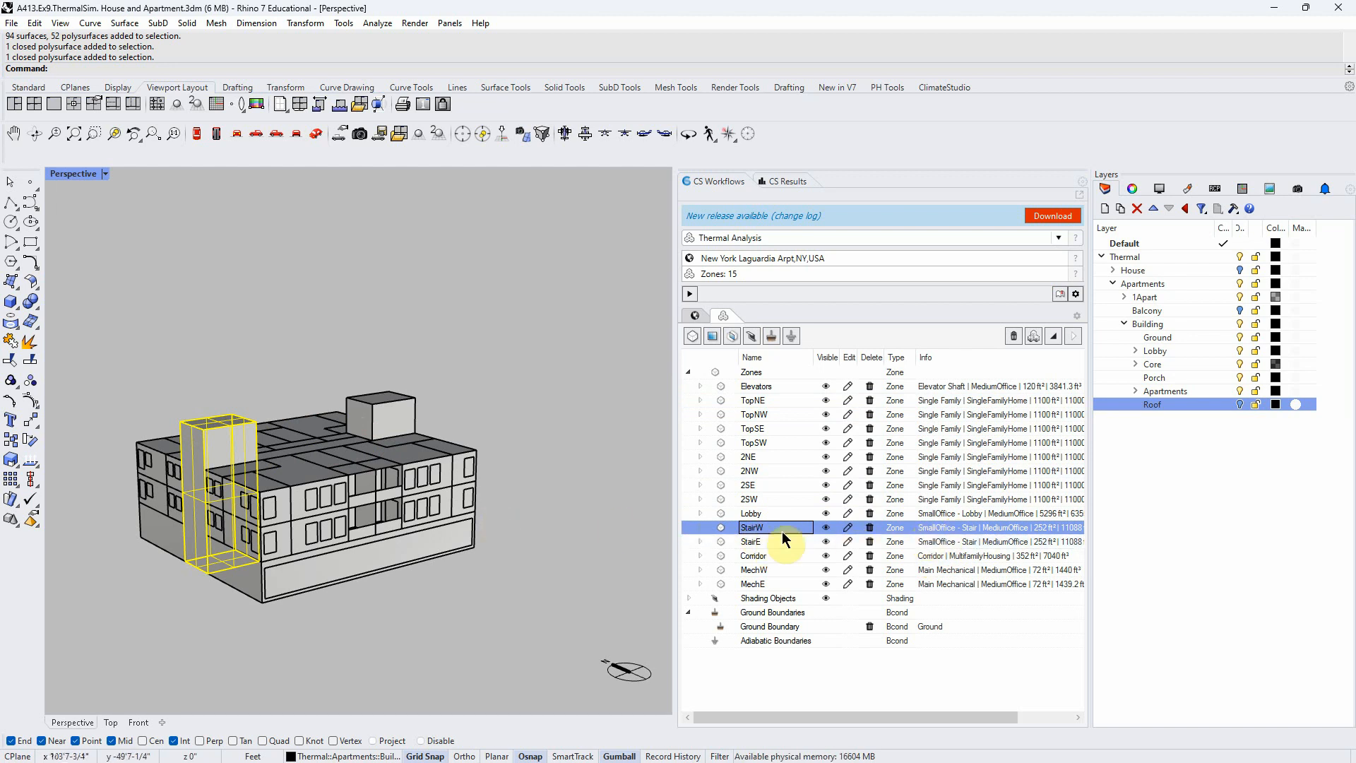
pyautogui.click(848, 528)
pyautogui.click(482, 173)
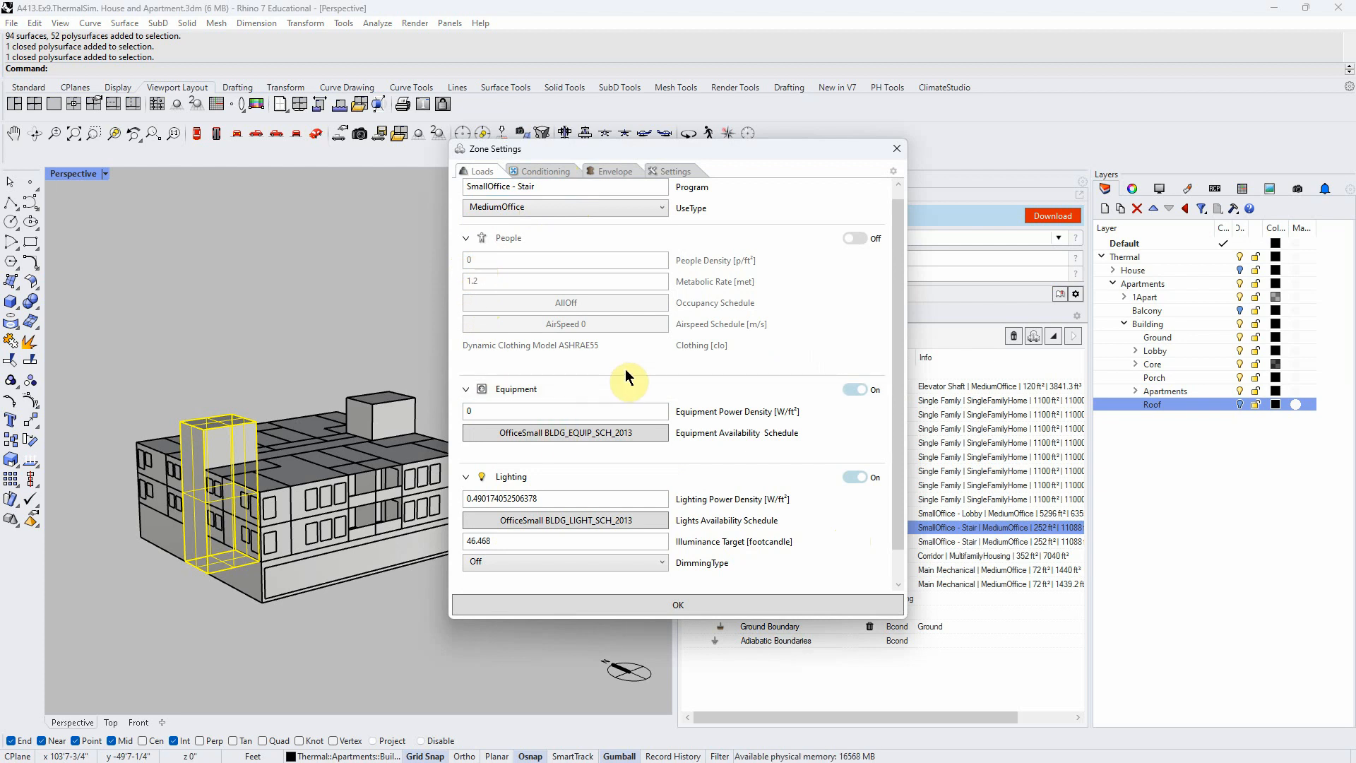
pyautogui.doubleClick(469, 411)
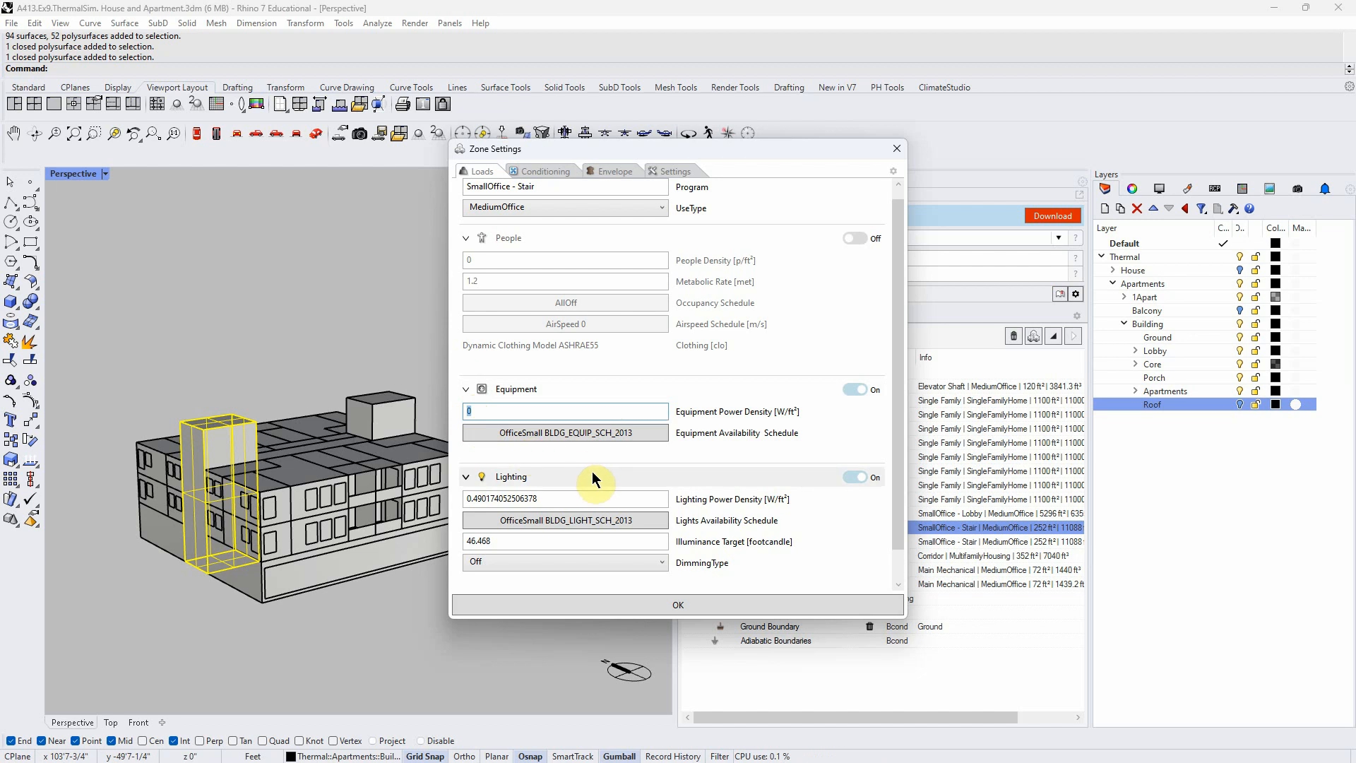
# Review the StairW zone's heating, cooling and mechanical ventilation settings, then close the zone settings without changes
pyautogui.click(546, 174)
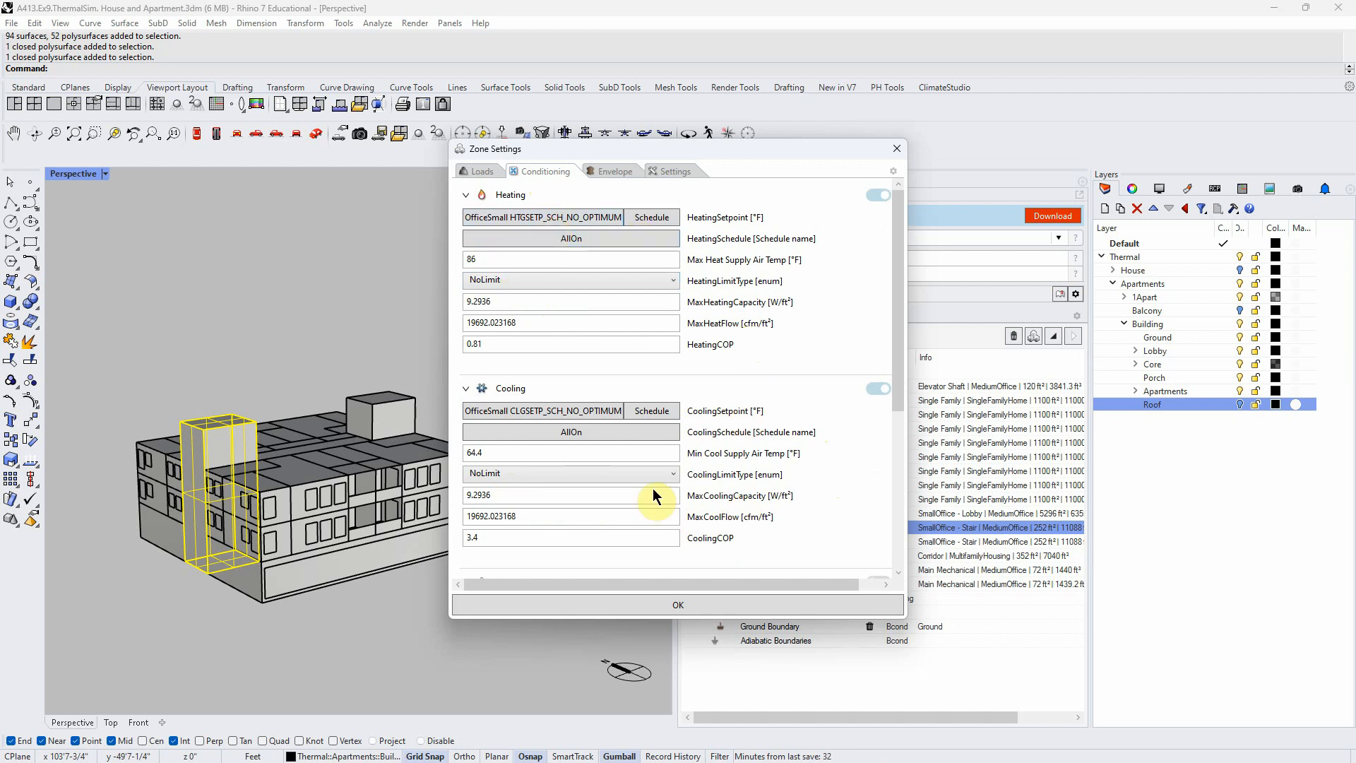
pyautogui.scroll(-1, 797, 487)
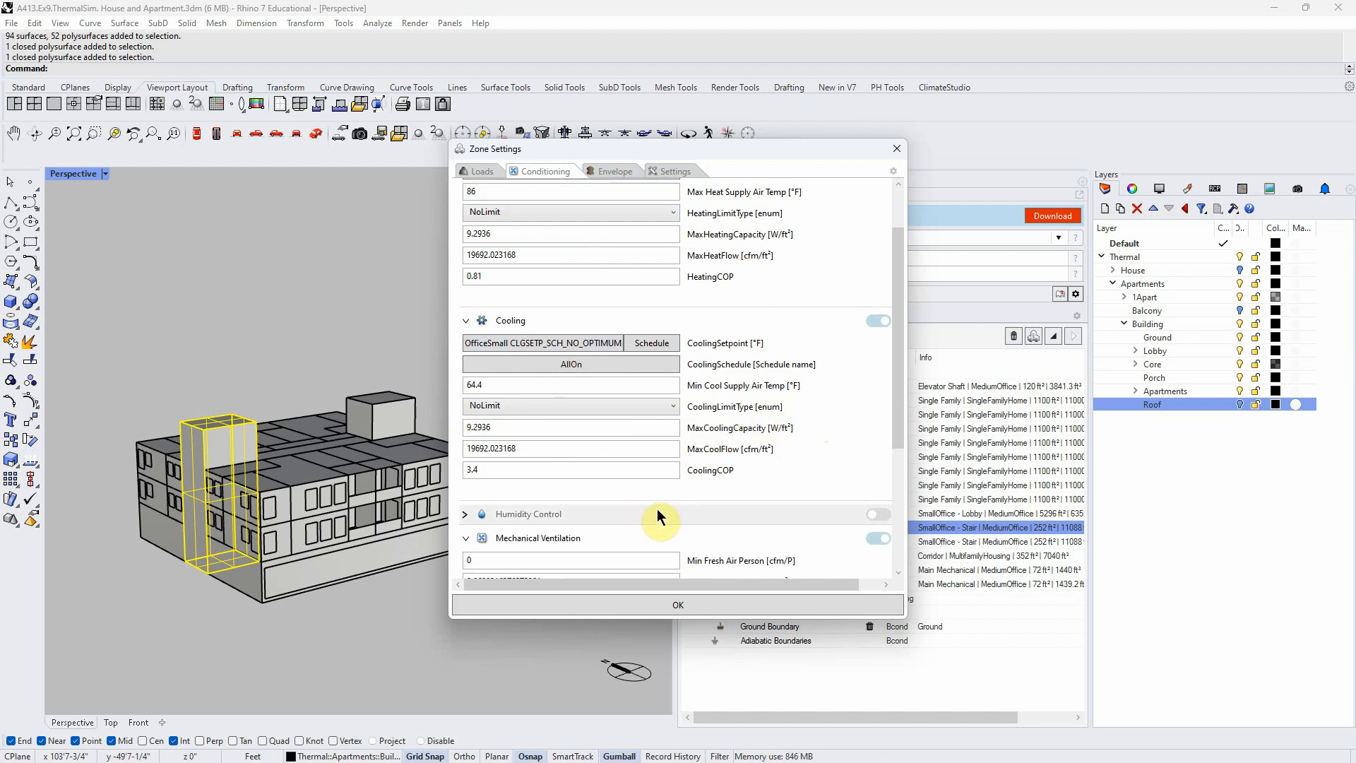
pyautogui.scroll(-1, 659, 503)
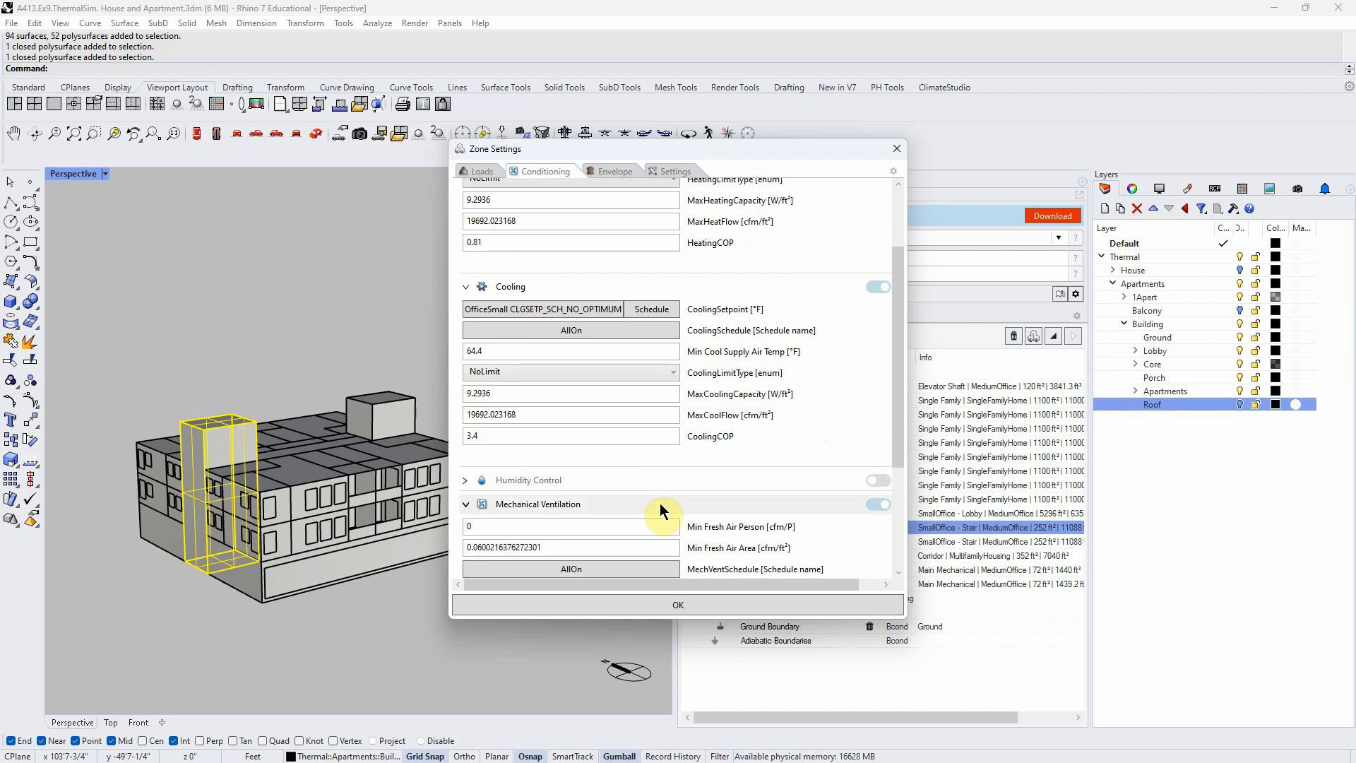
pyautogui.scroll(-1, 611, 526)
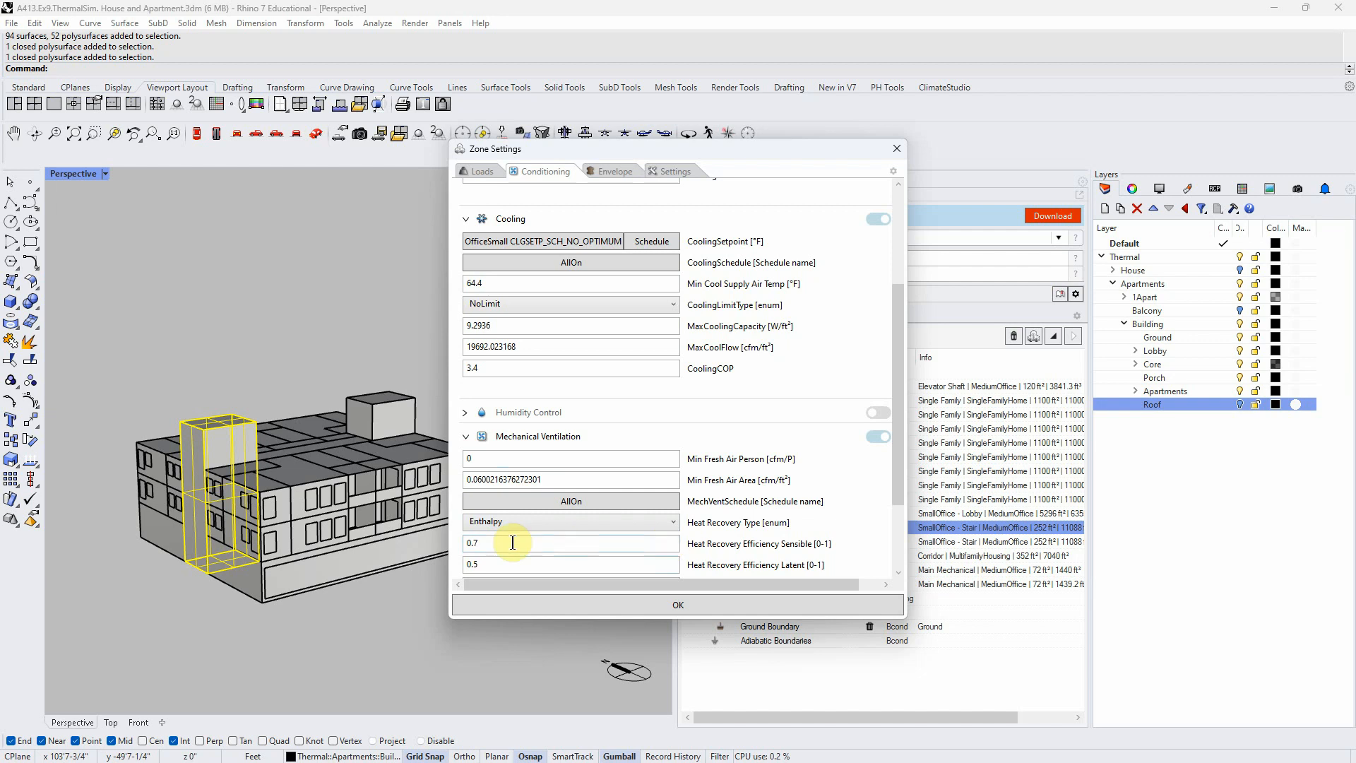
pyautogui.click(897, 150)
# Browse the zone templates in the library, then close the library browser
pyautogui.moveTo(777, 431); pyautogui.dragTo(447, 637)
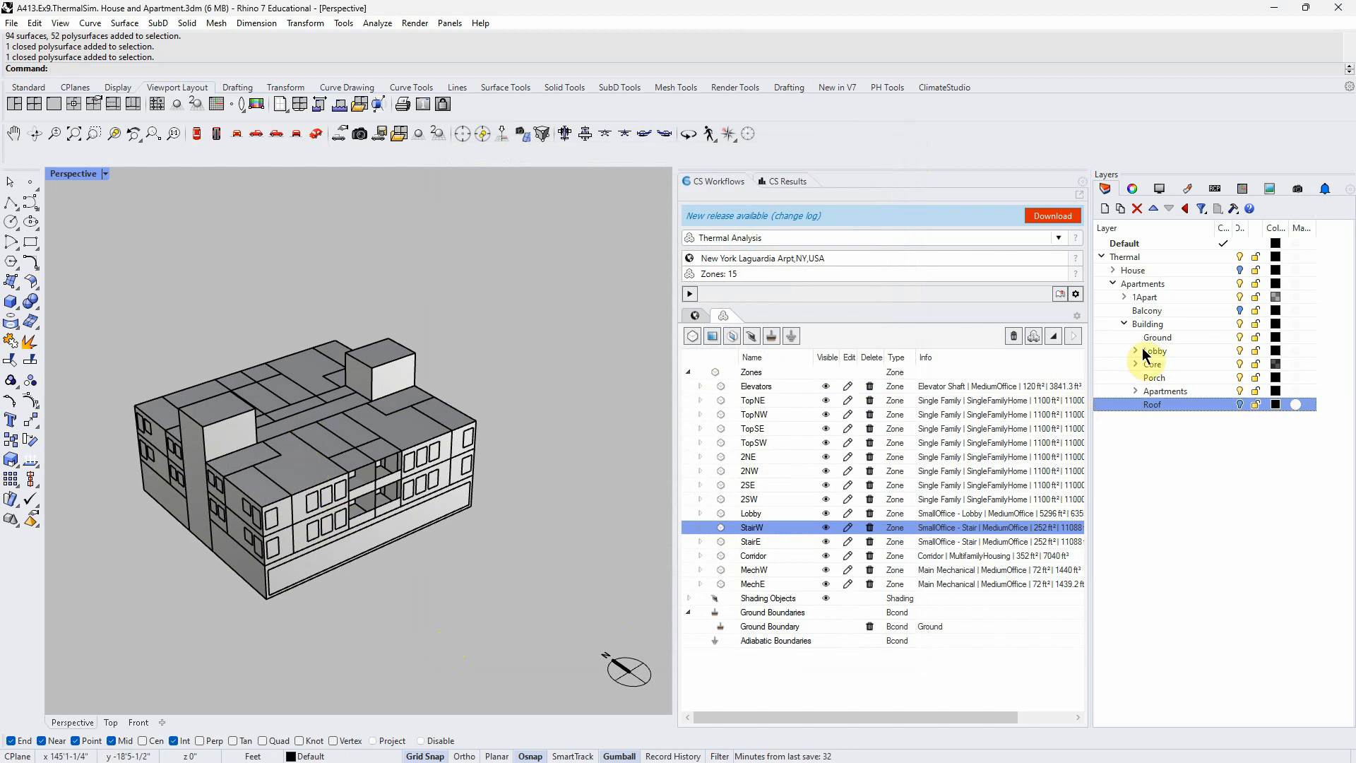
pyautogui.click(1062, 295)
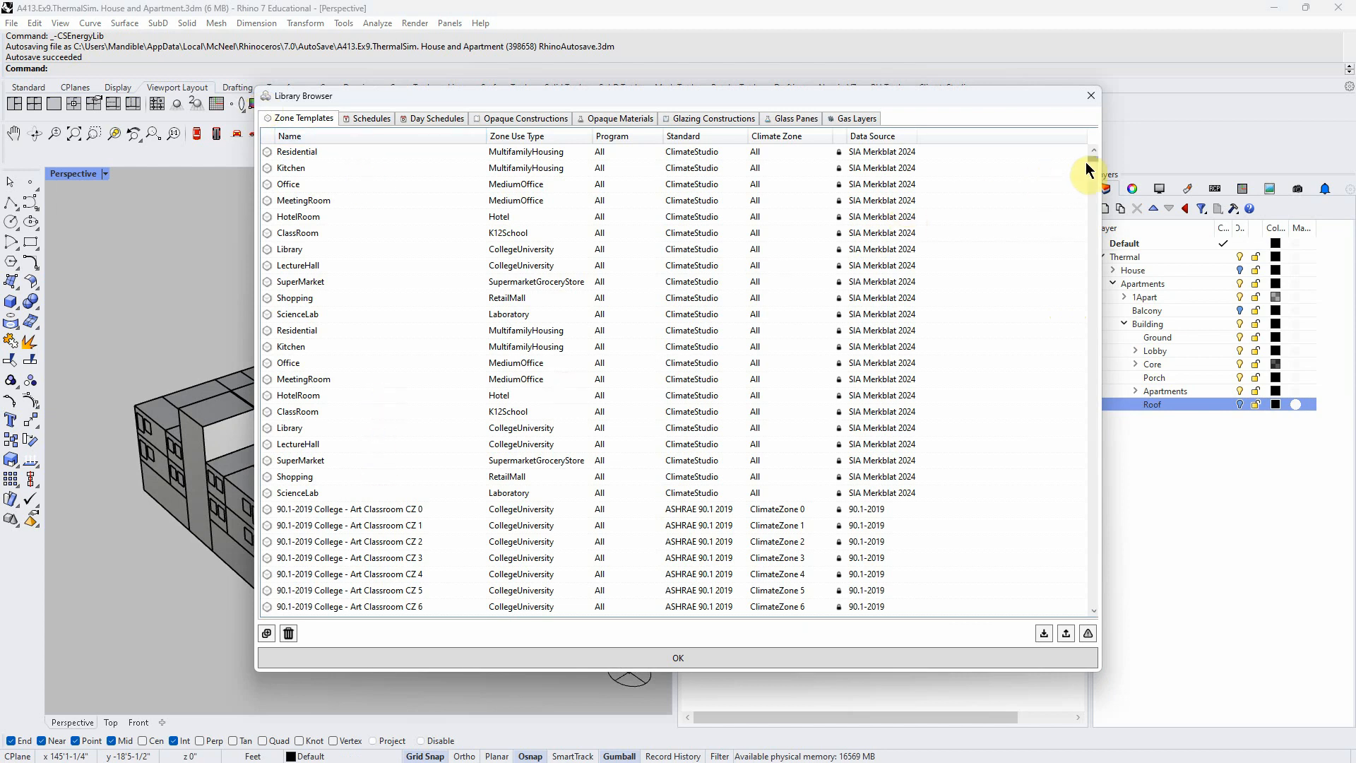
pyautogui.scroll(-2, 1091, 162)
pyautogui.scroll(-5, 1092, 161)
pyautogui.click(1091, 95)
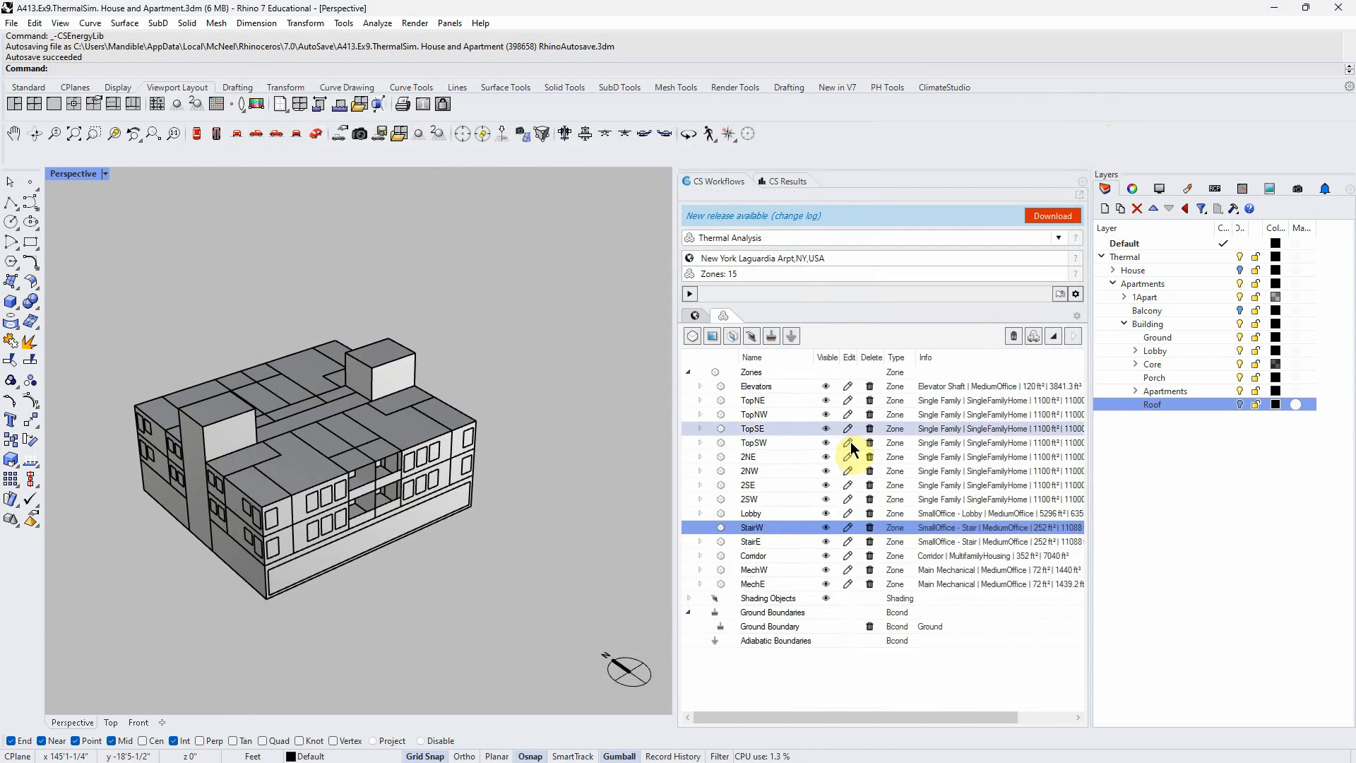
# Open the Elevators zone's settings and search the templates available to apply for "90.1-2019"
pyautogui.click(847, 386)
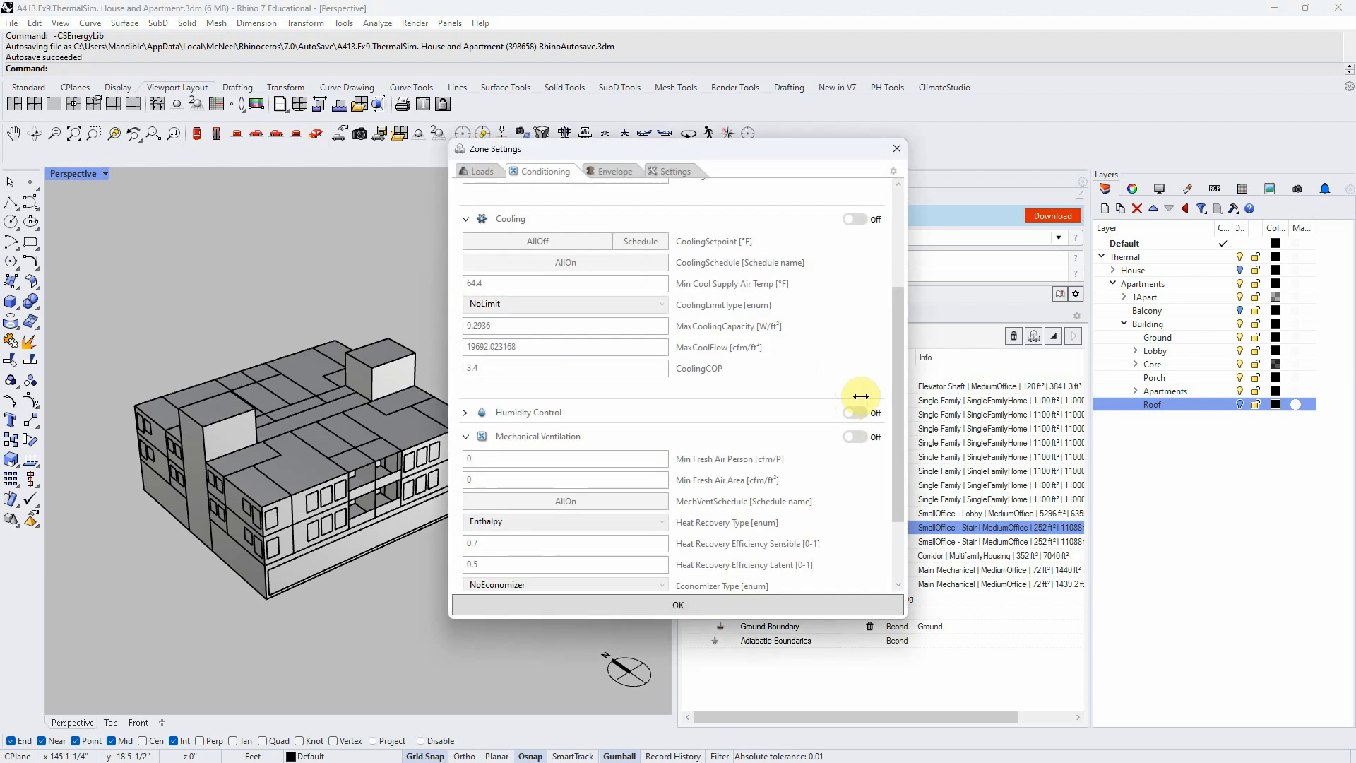
pyautogui.click(894, 173)
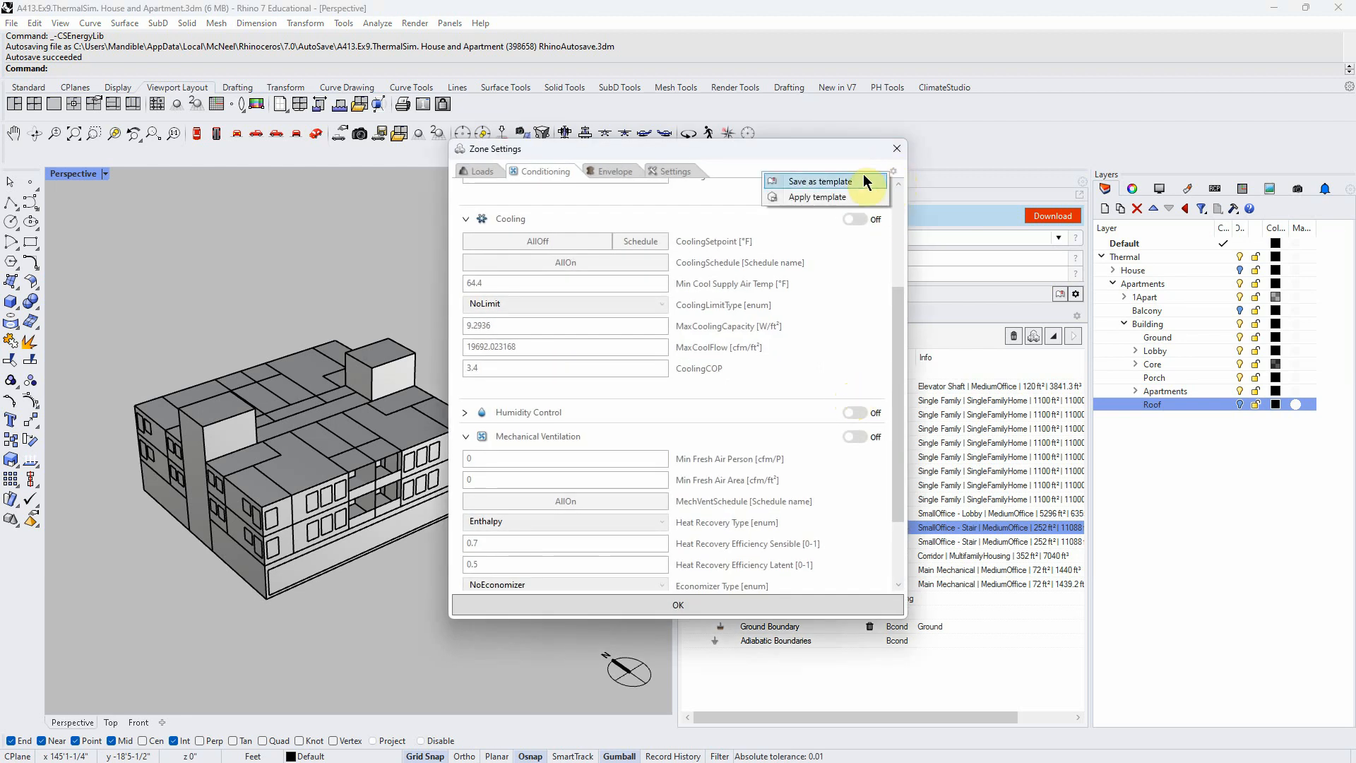
pyautogui.click(819, 198)
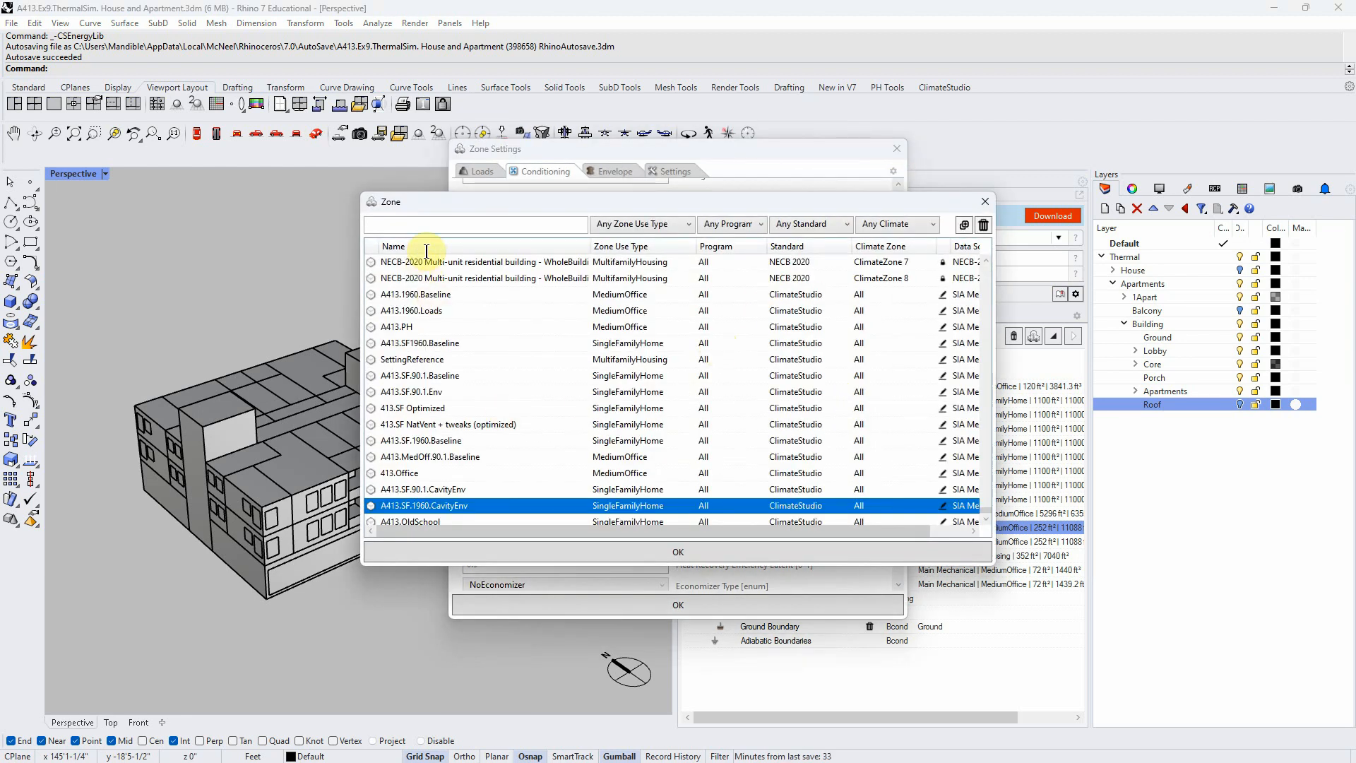
pyautogui.click(413, 224)
pyautogui.write('90')
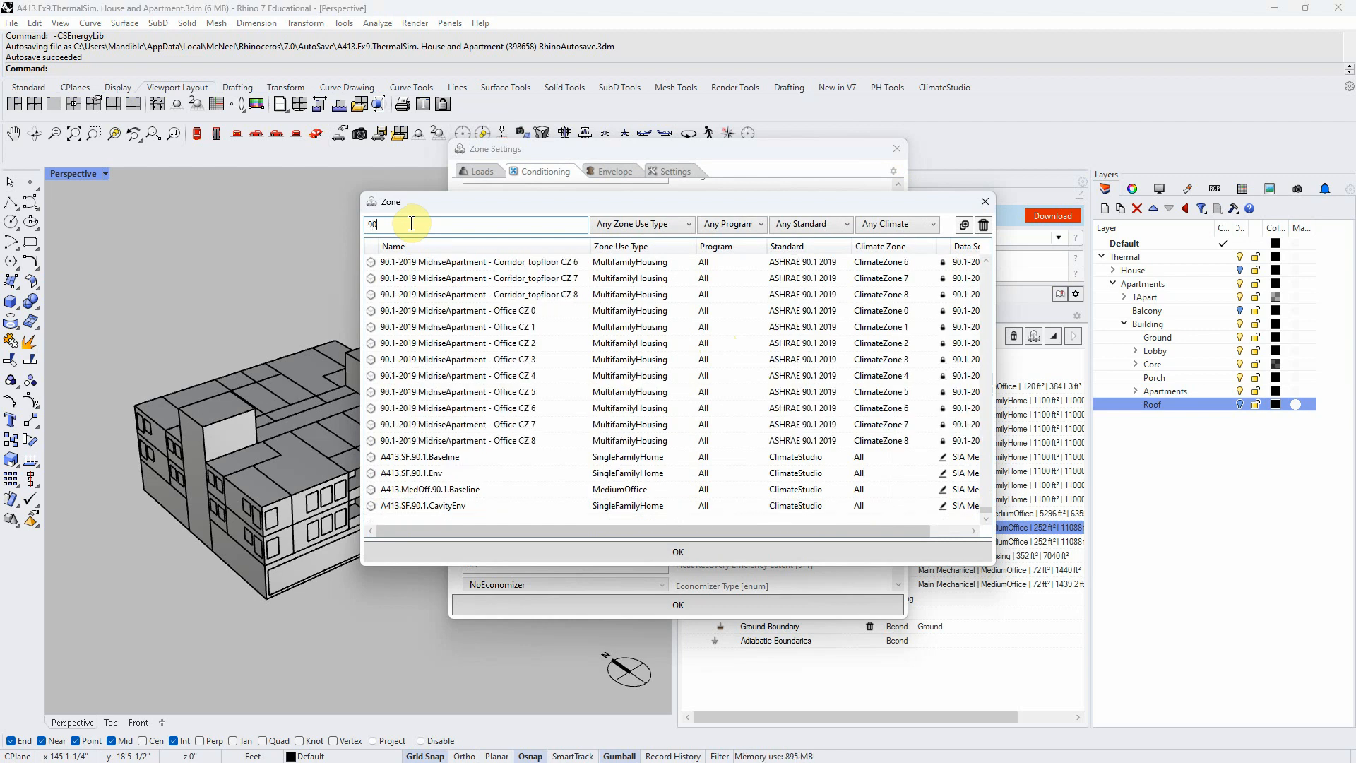
pyautogui.write('.1-2019')
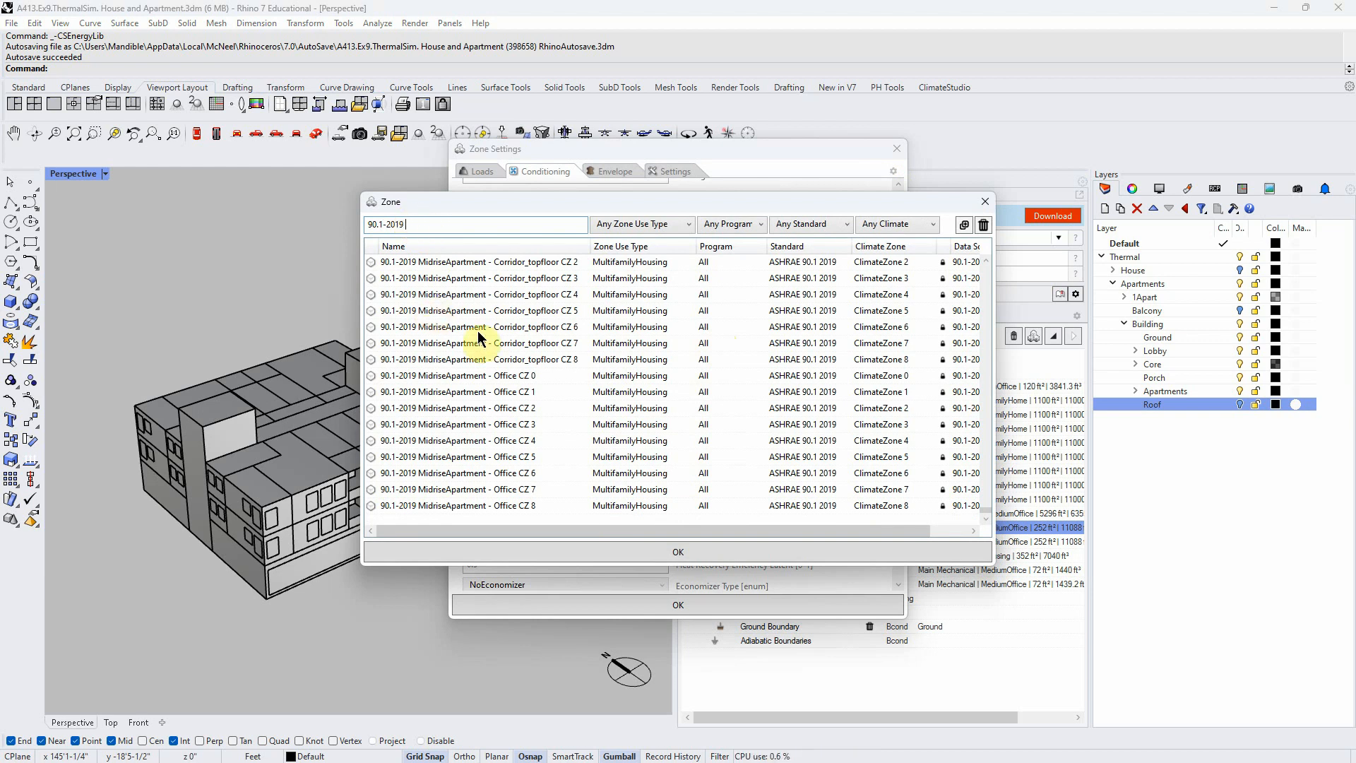
# Look through the 90.1-2019 midrise and highrise apartment templates, then close the template list and zone settings without applying one
pyautogui.scroll(3, 522, 360)
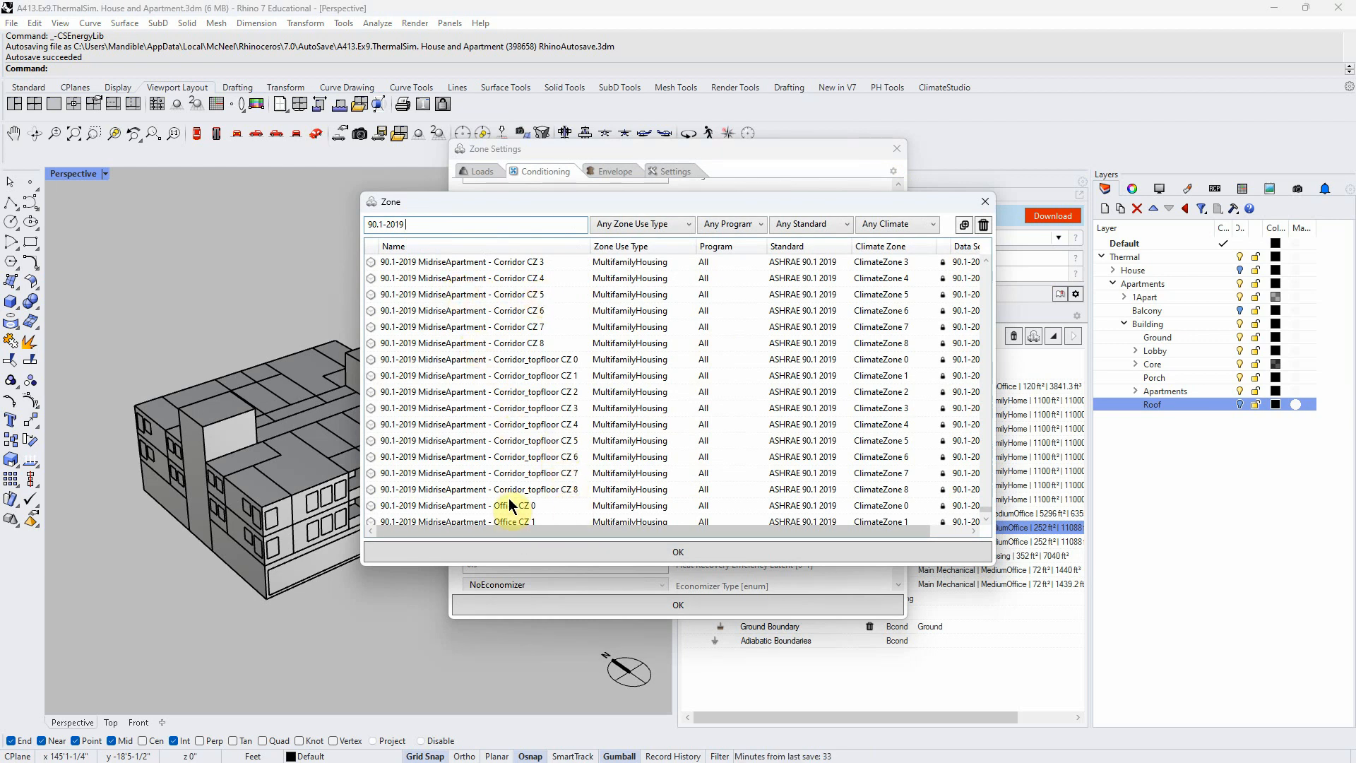
pyautogui.scroll(-2, 508, 452)
pyautogui.scroll(7, 508, 450)
pyautogui.scroll(10, 501, 445)
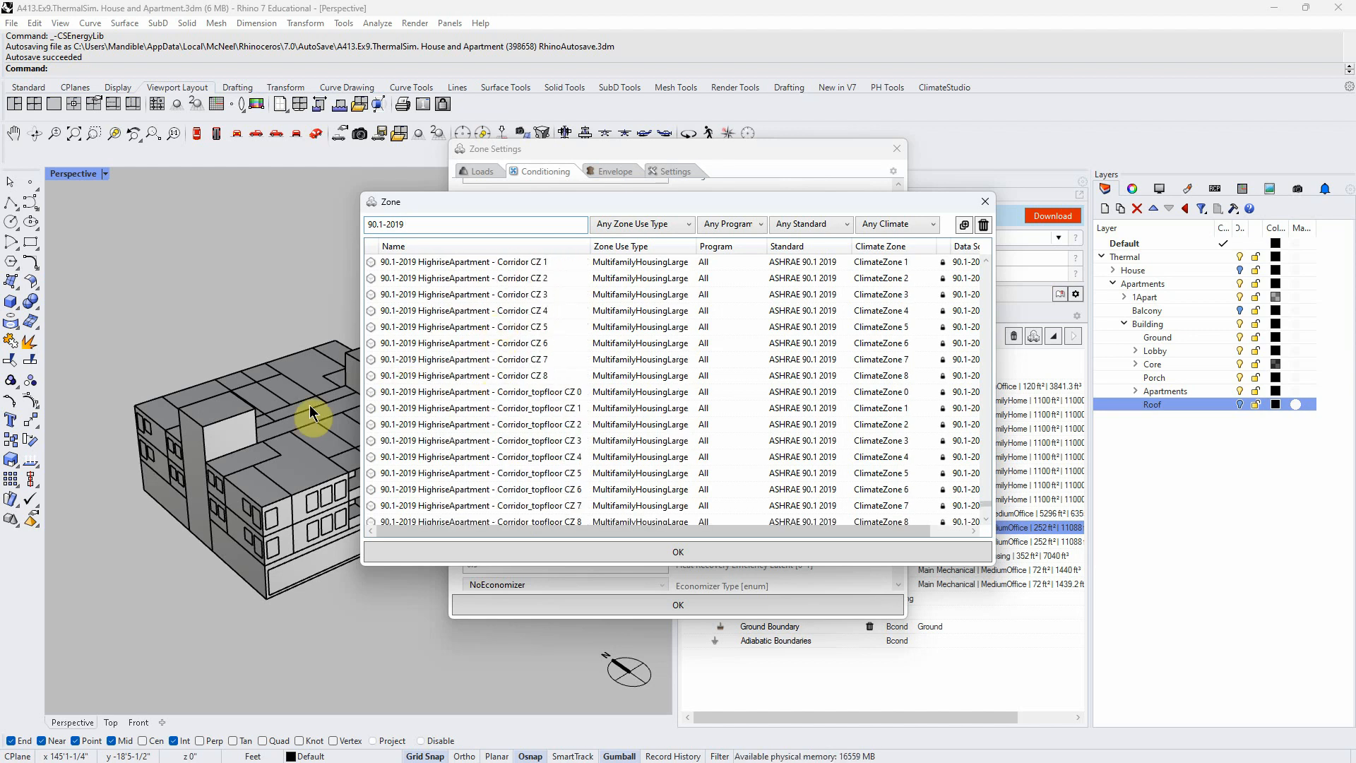
pyautogui.click(985, 201)
pyautogui.click(897, 149)
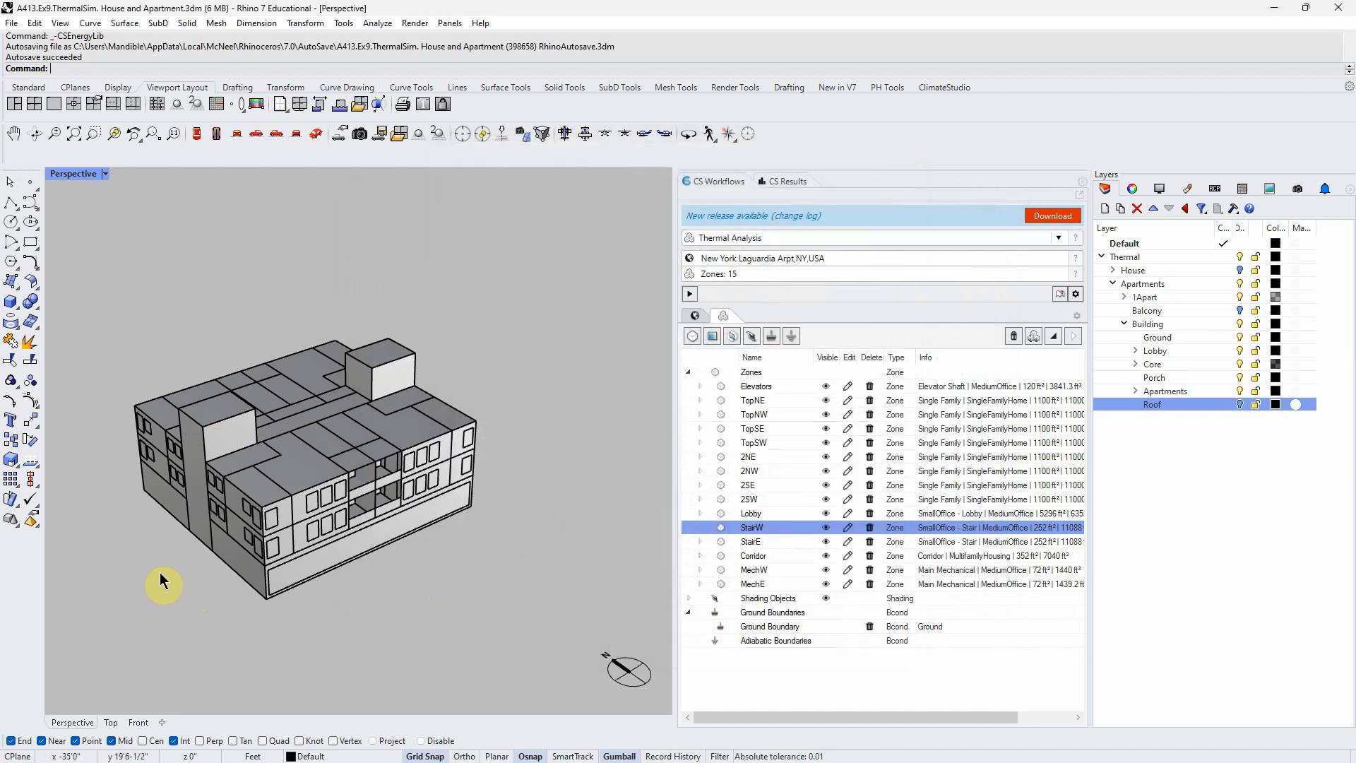
# Show the saved simulation results and examine the apartment building's massing alongside the full-building single zone type result
pyautogui.scroll(1, 106, 520)
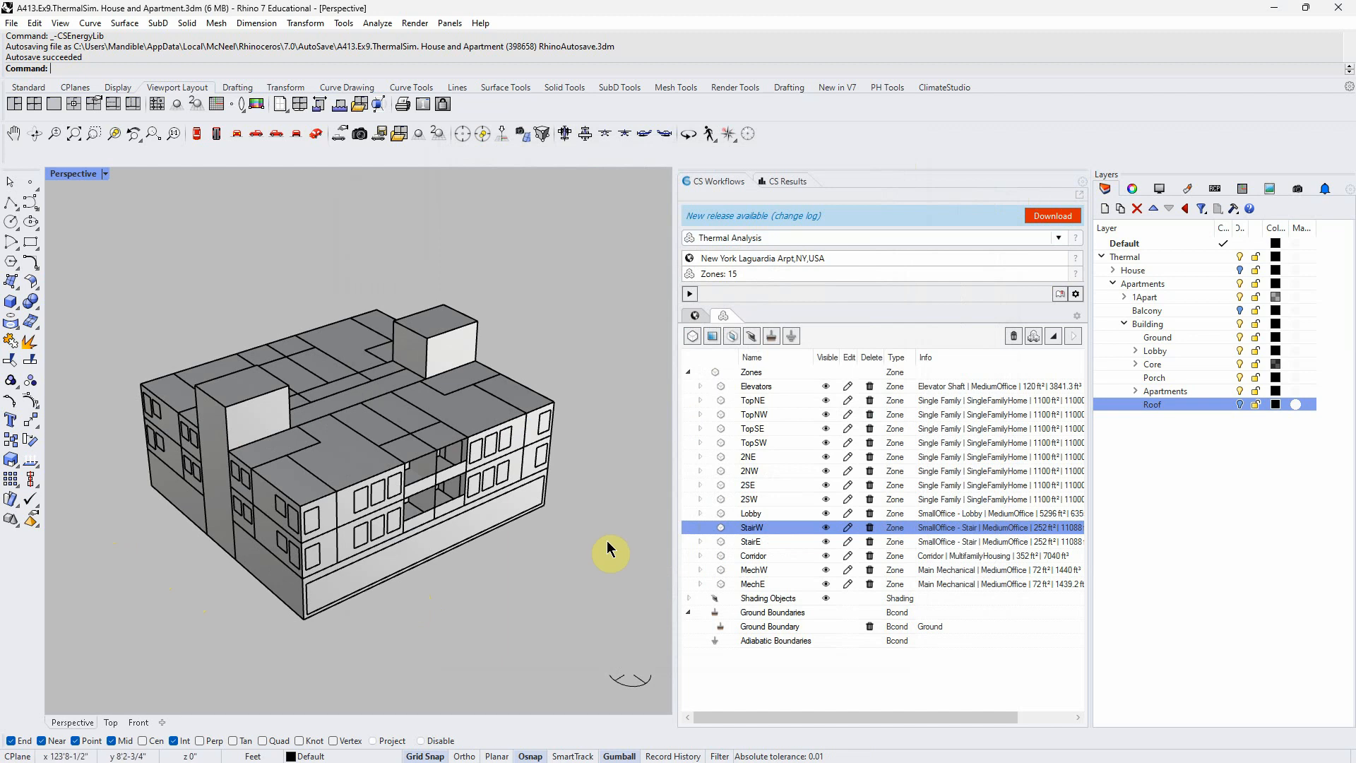
pyautogui.click(793, 182)
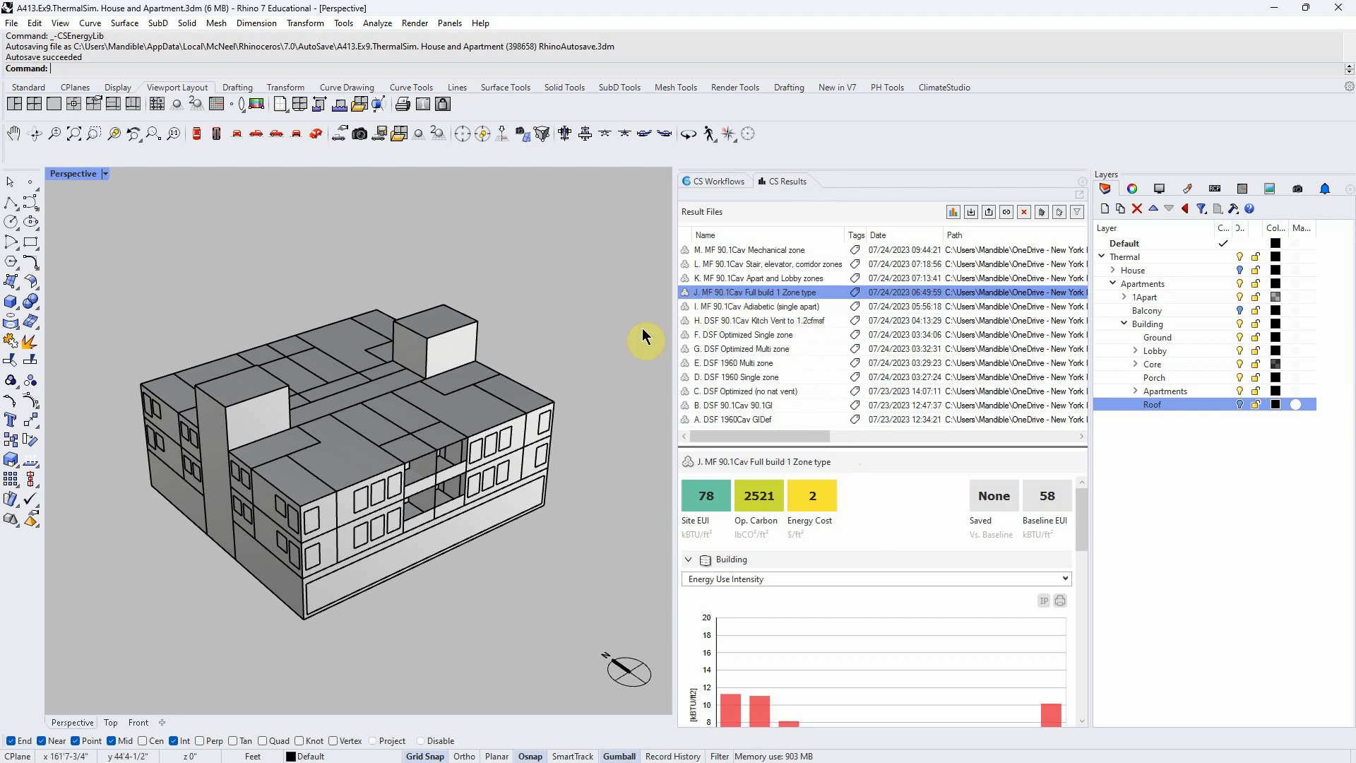
pyautogui.scroll(-2, 604, 434)
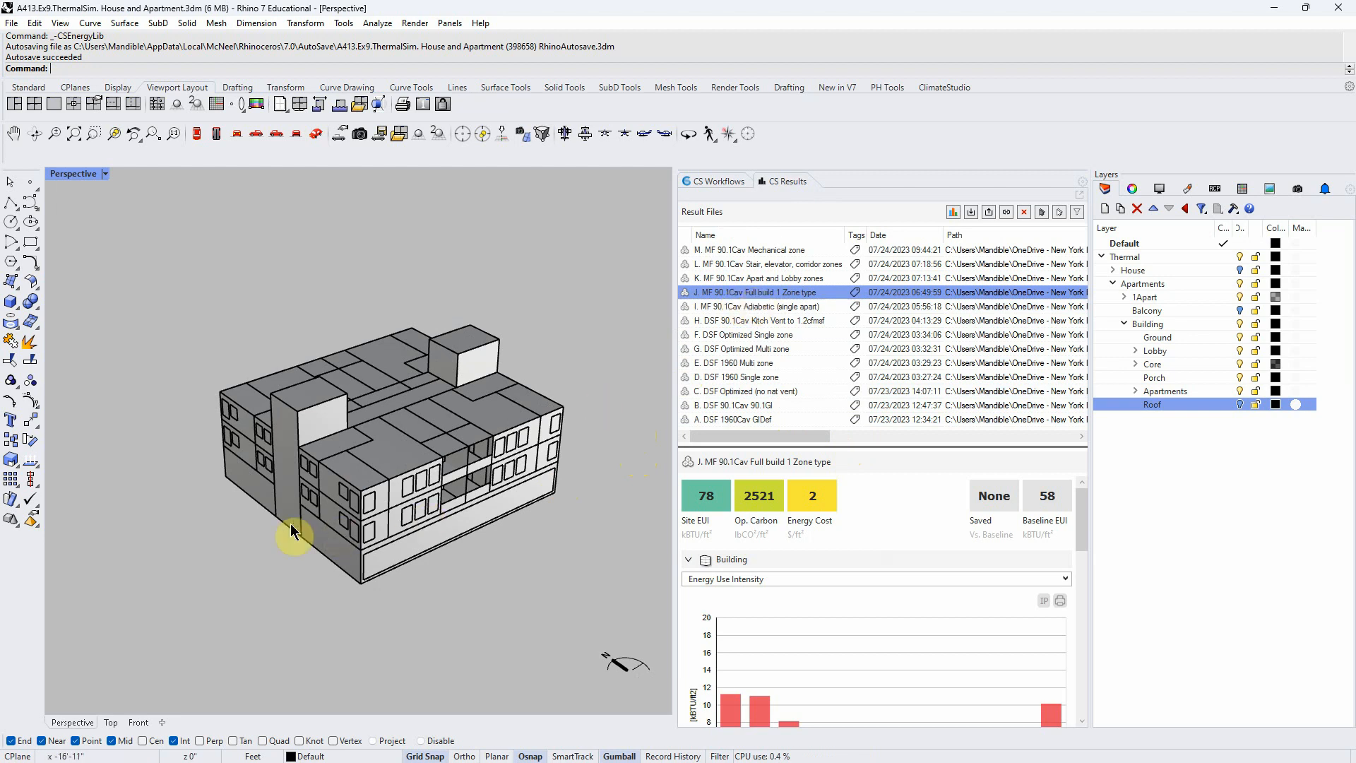
pyautogui.scroll(-2, 291, 526)
pyautogui.scroll(3, 291, 526)
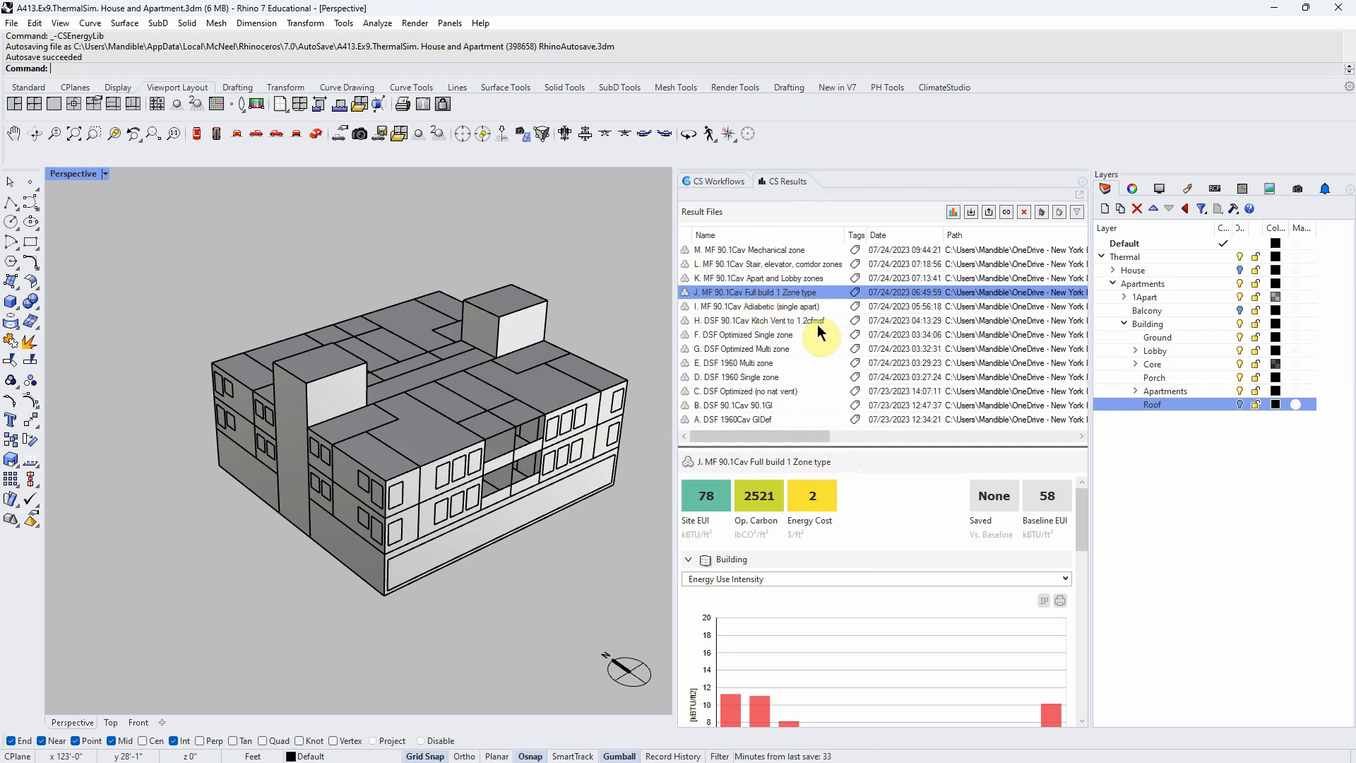
# Compare the site EUI of the "Full build 1 Zone type" and "Apart and Lobby zones" results, returning to the full-building result
pyautogui.click(717, 500)
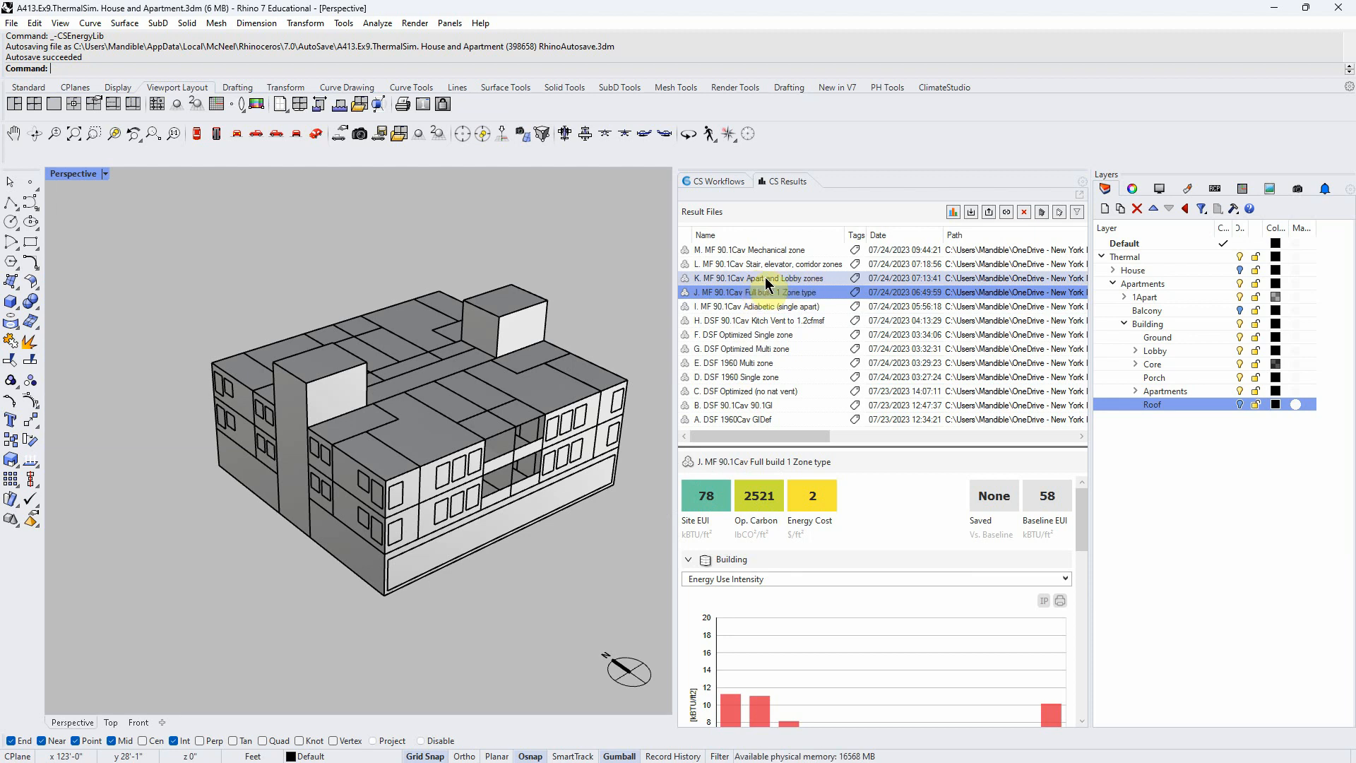
pyautogui.click(767, 281)
pyautogui.click(713, 506)
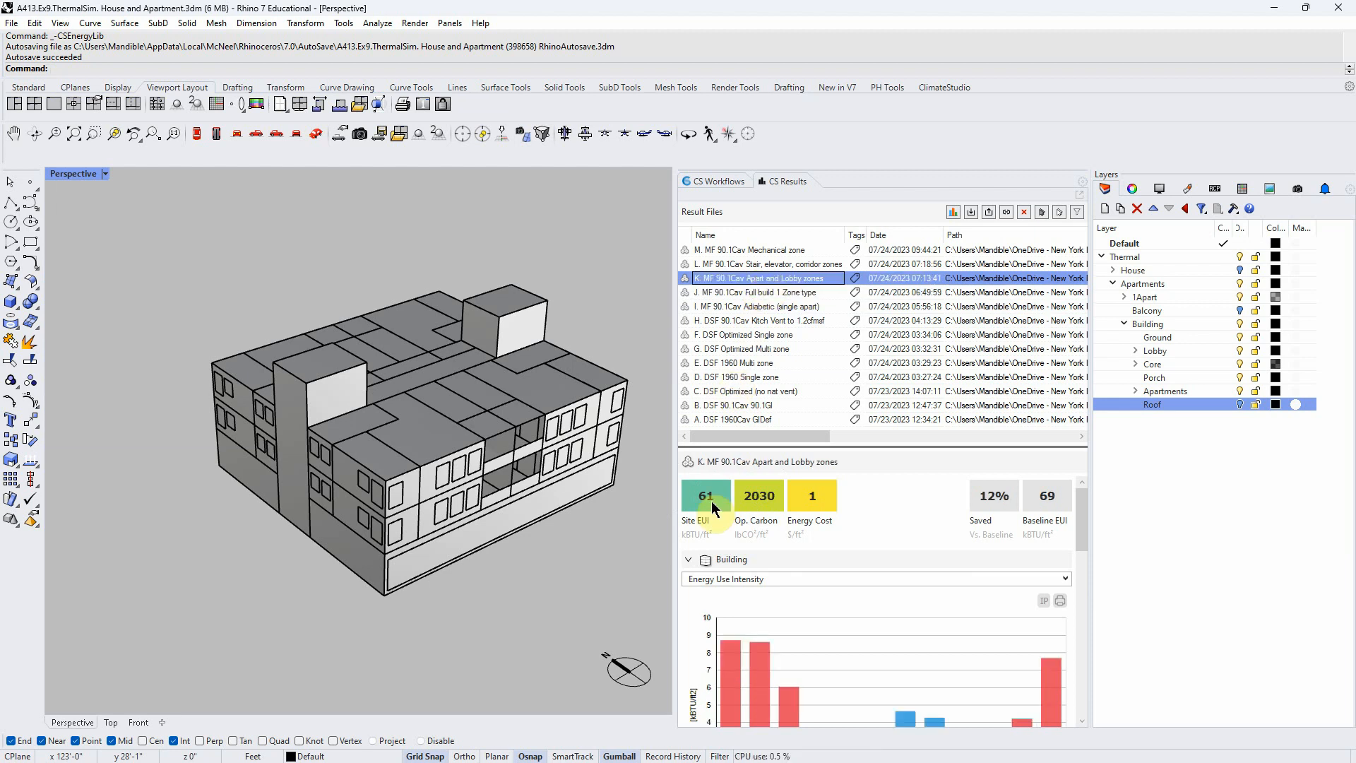
pyautogui.click(726, 295)
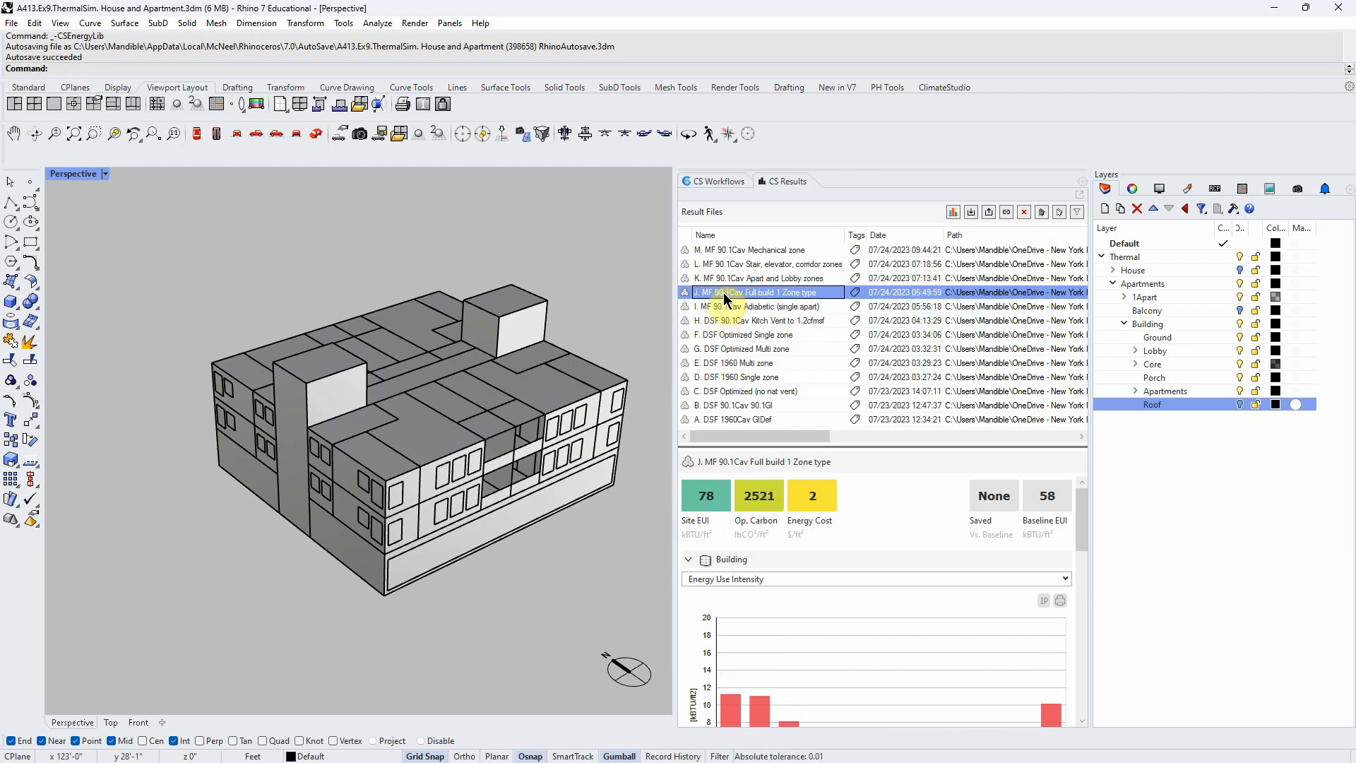
# Select the ground-floor volume to check its extent in the model, then clear the selection
pyautogui.click(373, 565)
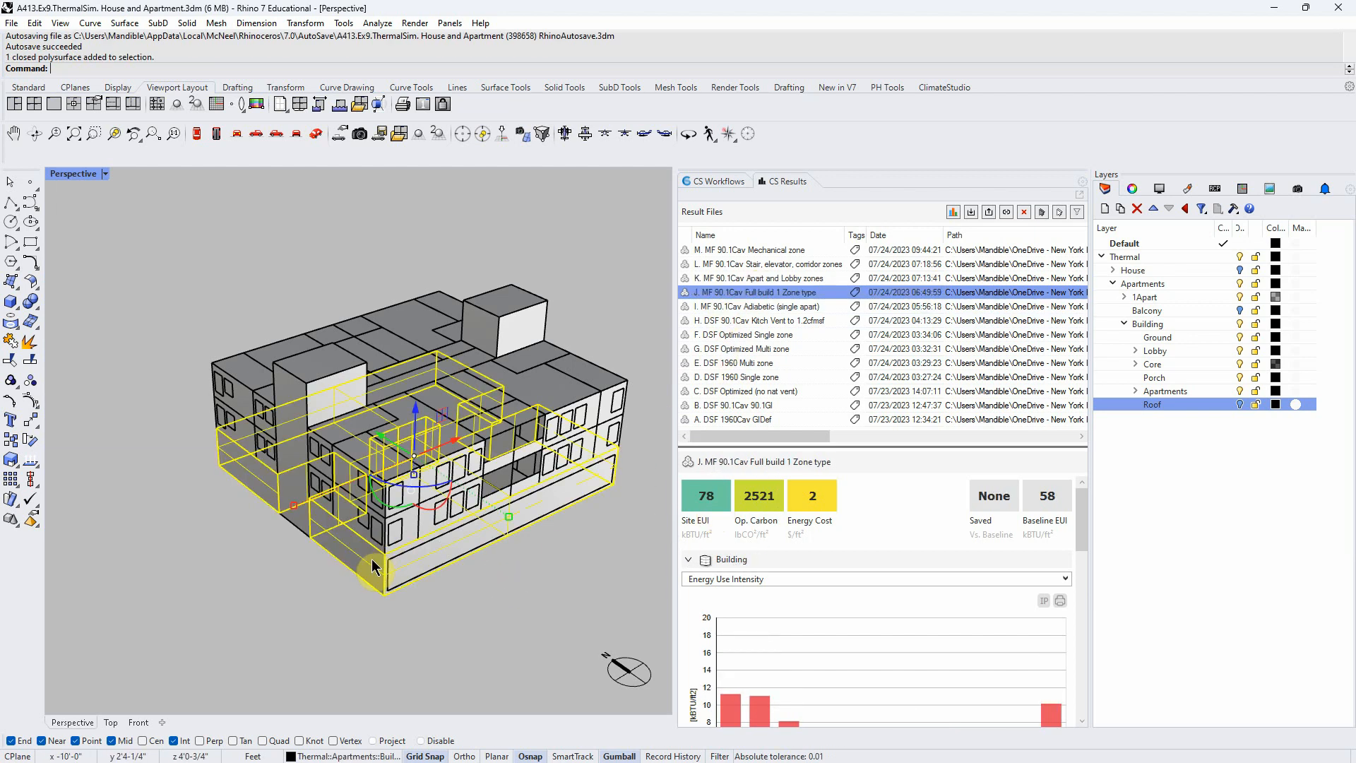
pyautogui.click(589, 614)
pyautogui.click(434, 448)
pyautogui.press('Delete')
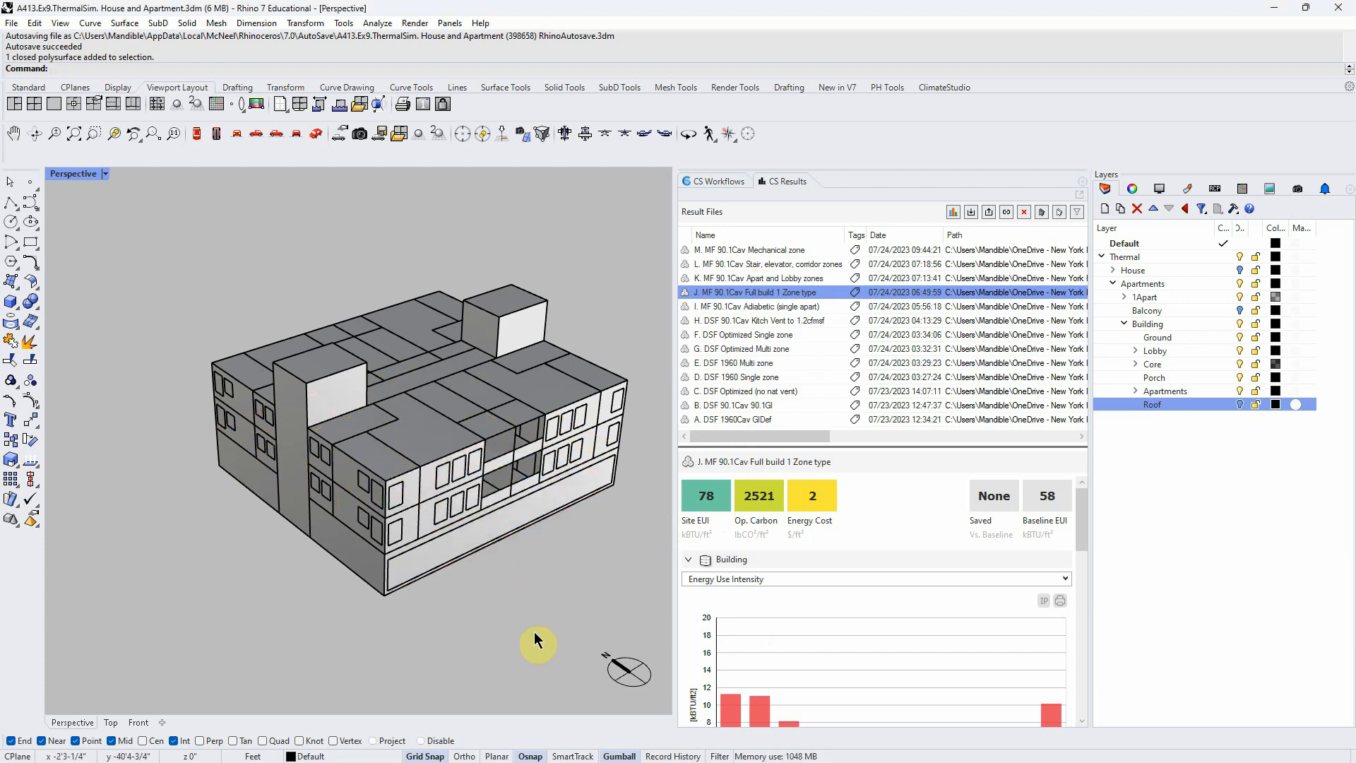
# Compare the "Kitch Vent to 1.2cfmsf" and "Adiabetic (single apart)" results with the "Full build 1 Zone type" result
pyautogui.click(763, 306)
pyautogui.click(721, 321)
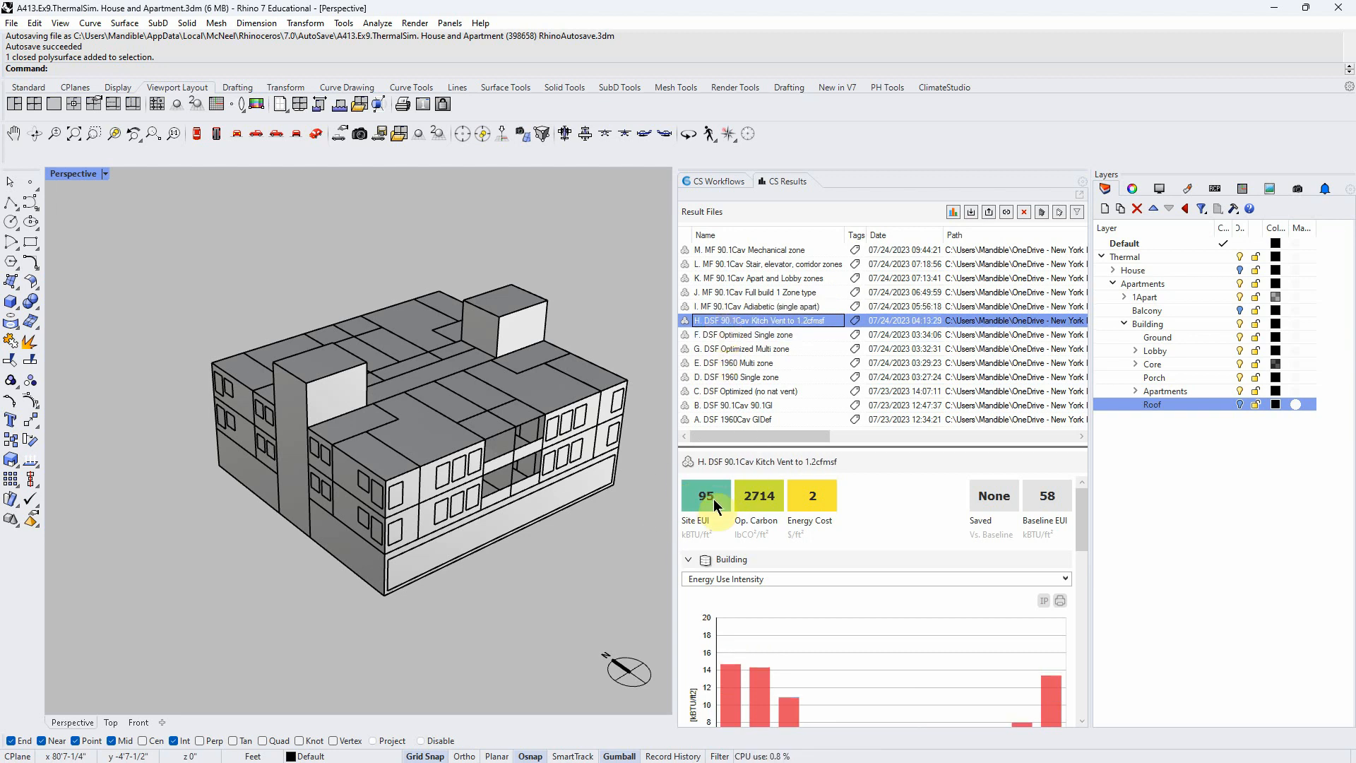
pyautogui.click(723, 306)
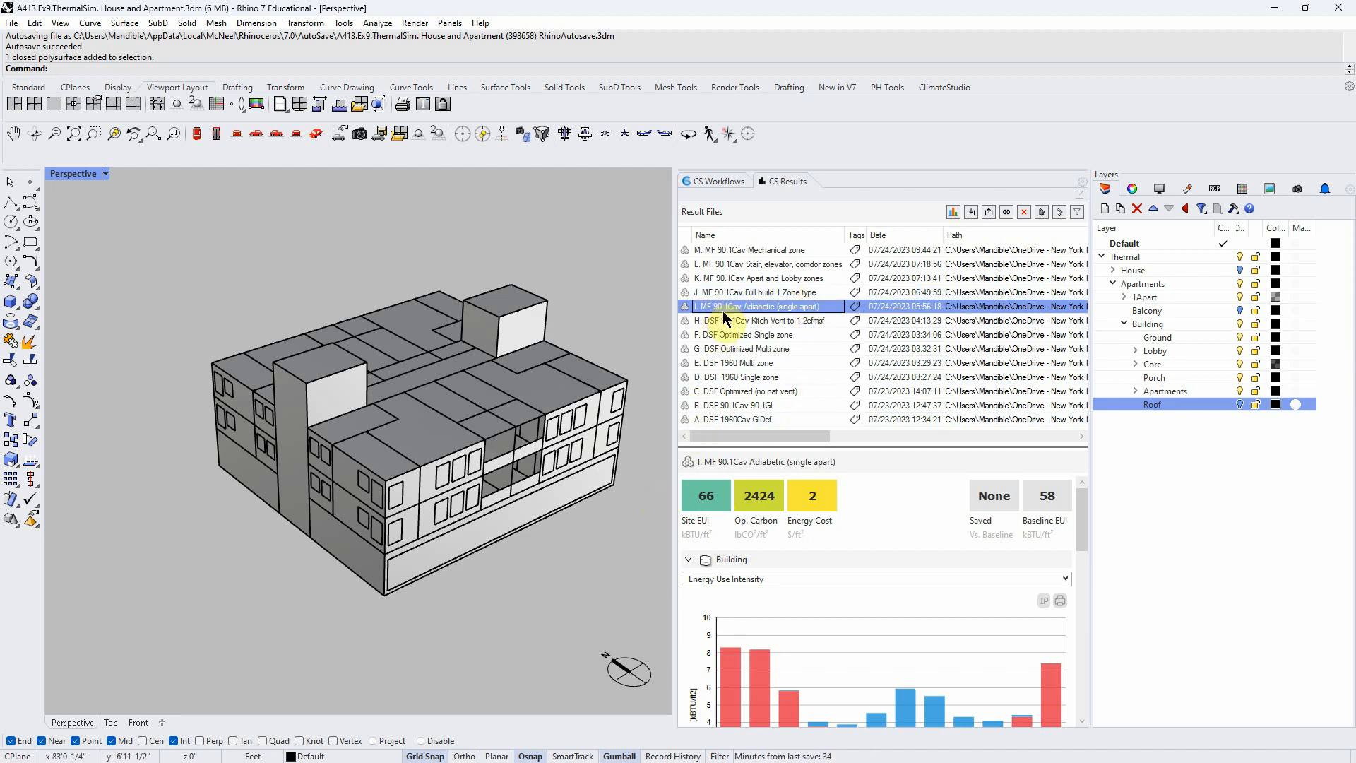
pyautogui.click(736, 292)
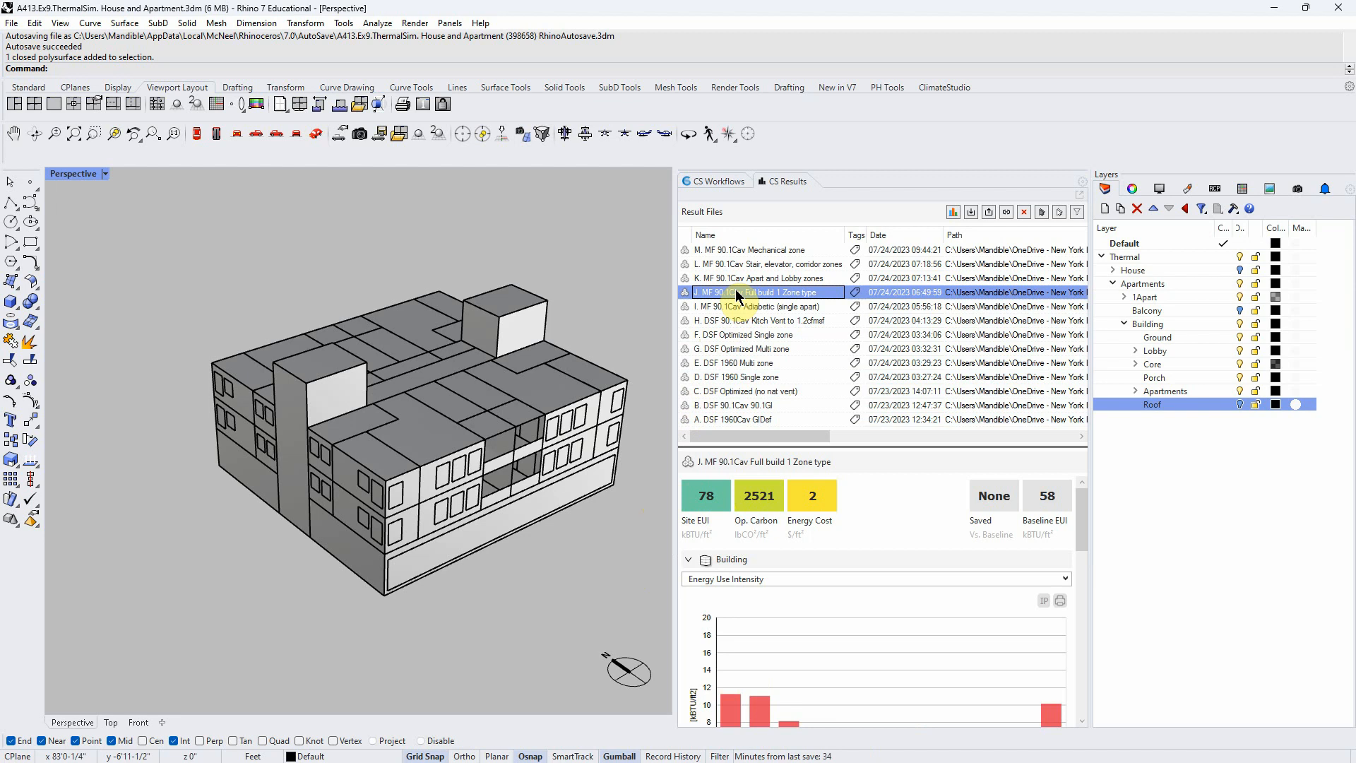
# View the "Apart and Lobby zones" result and the "Mechanical zone" result while examining the building
pyautogui.click(738, 280)
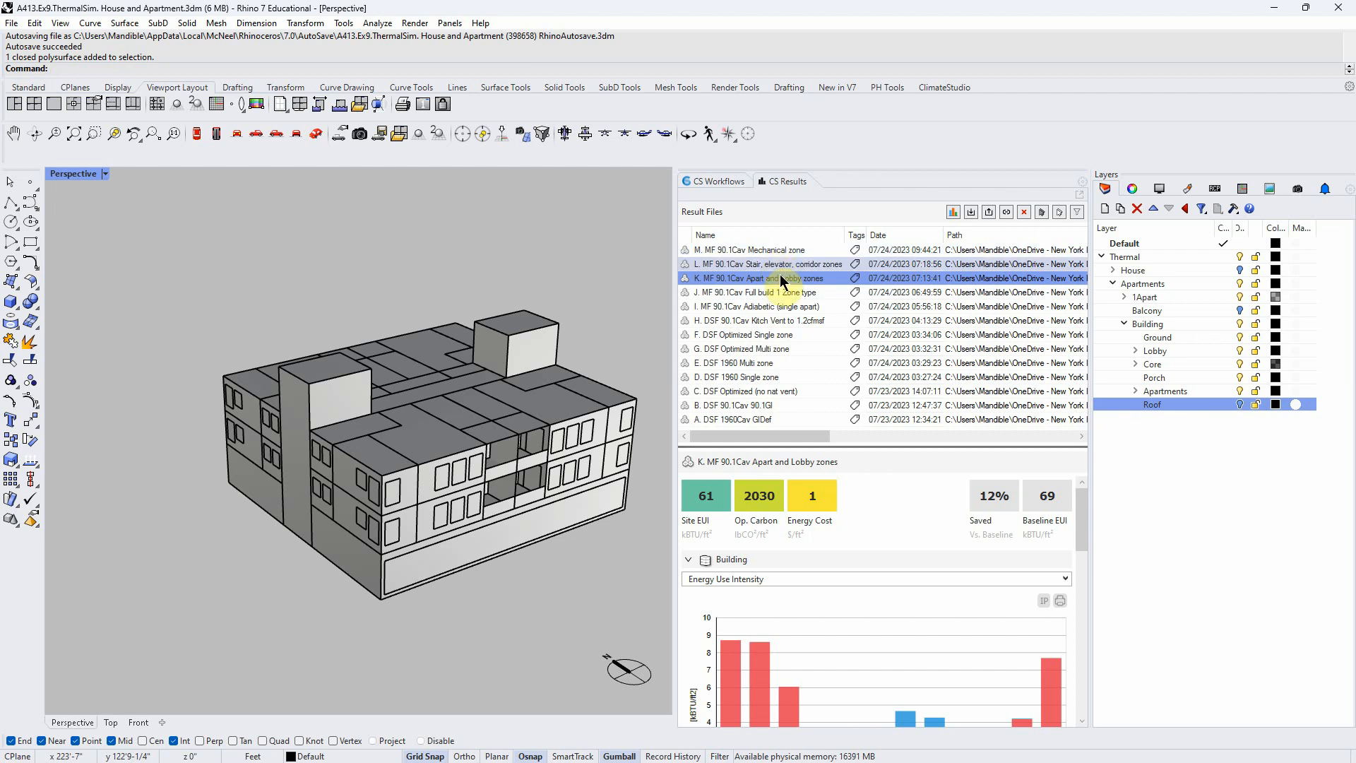
pyautogui.press('Home')
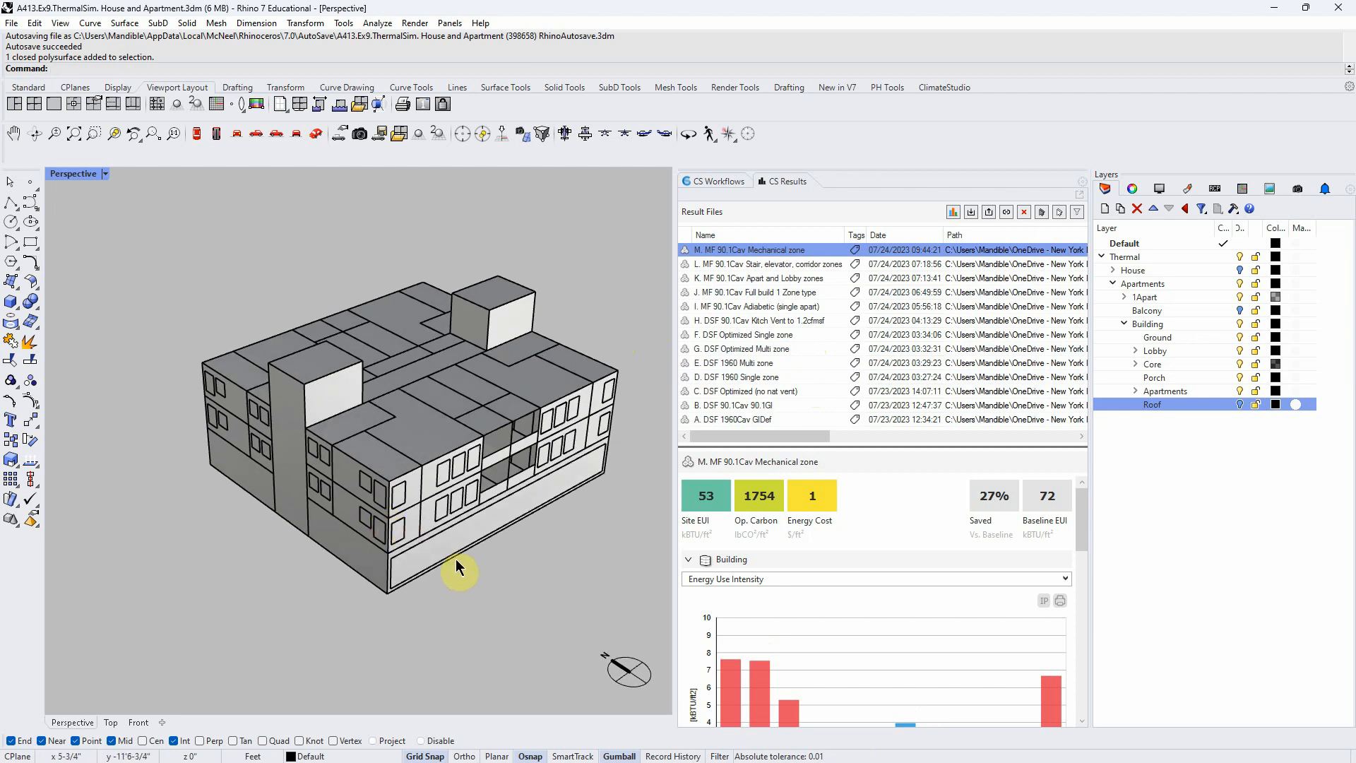
pyautogui.scroll(2, 456, 558)
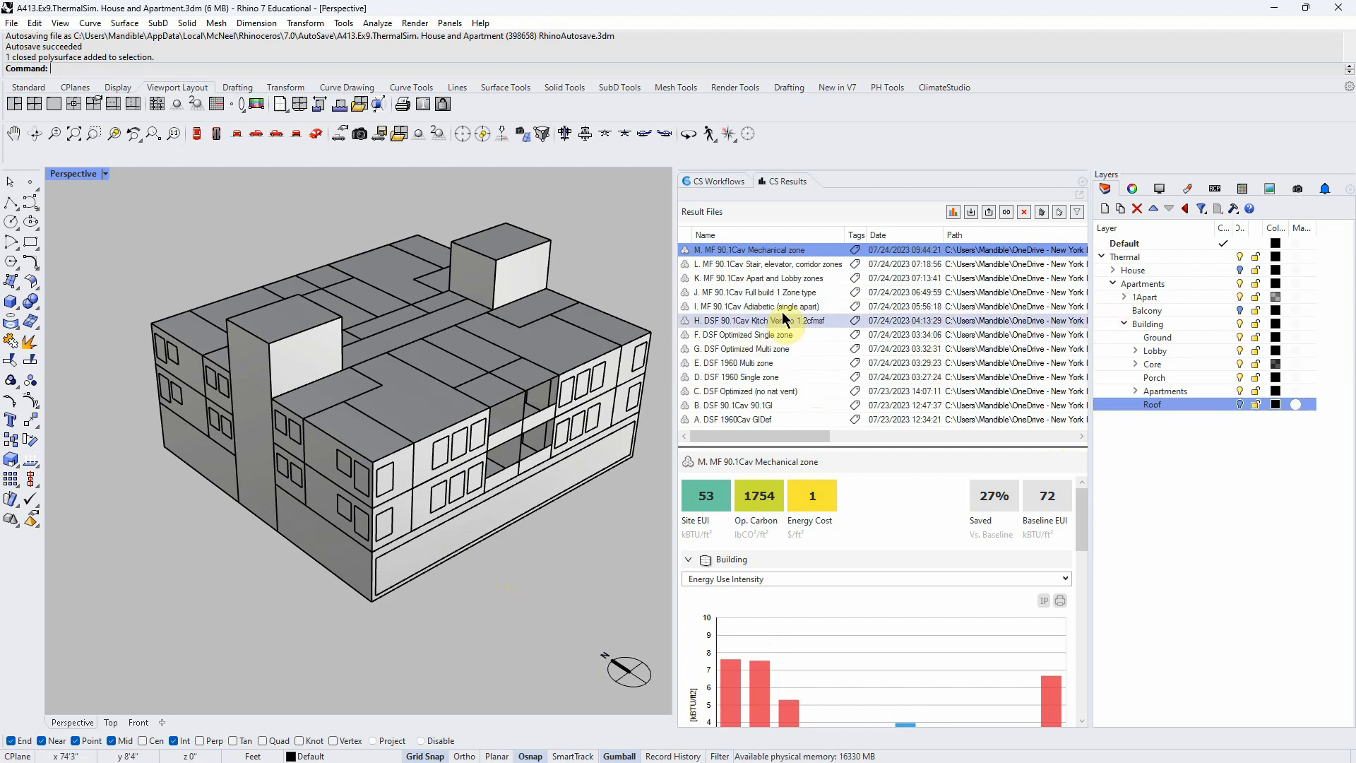
# Isolate the House layer to examine the single apartment unit, then show the Apartments layer again
pyautogui.click(1241, 269)
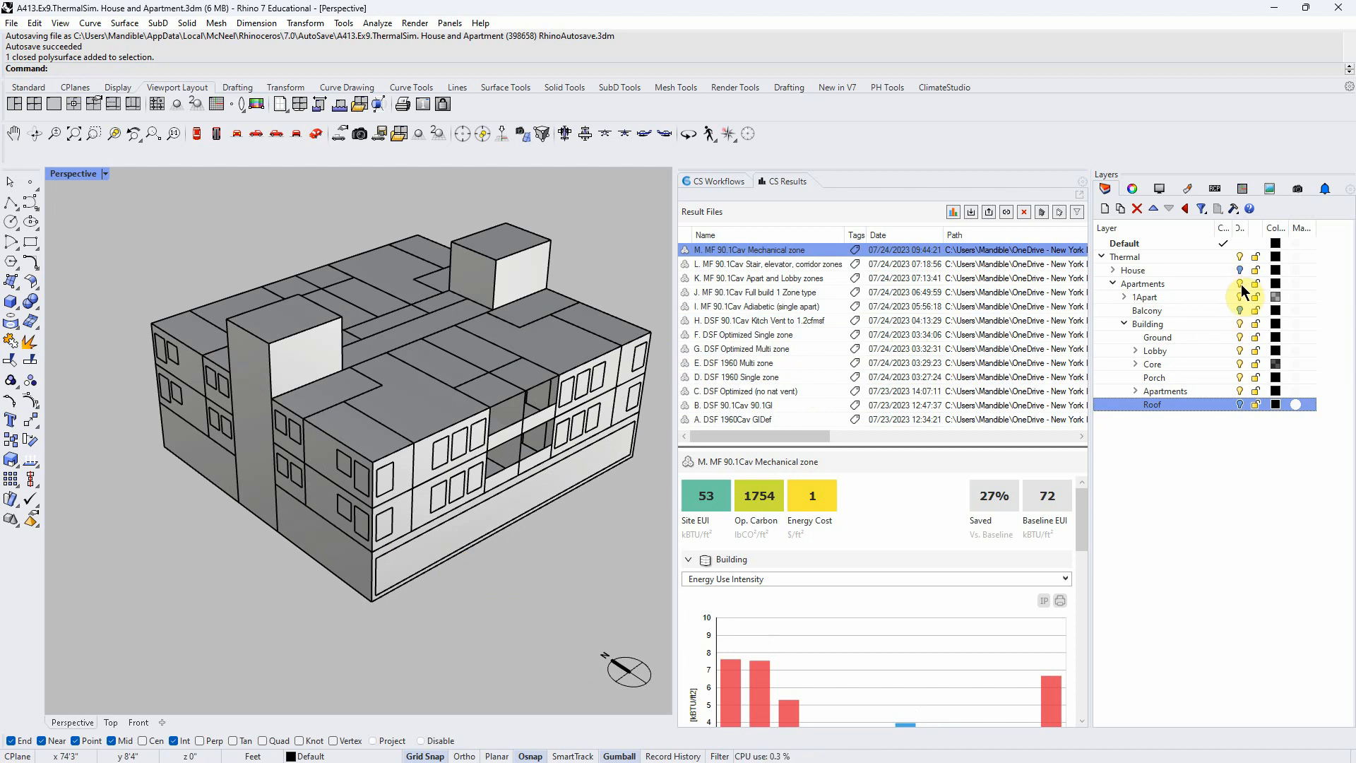
pyautogui.click(1242, 282)
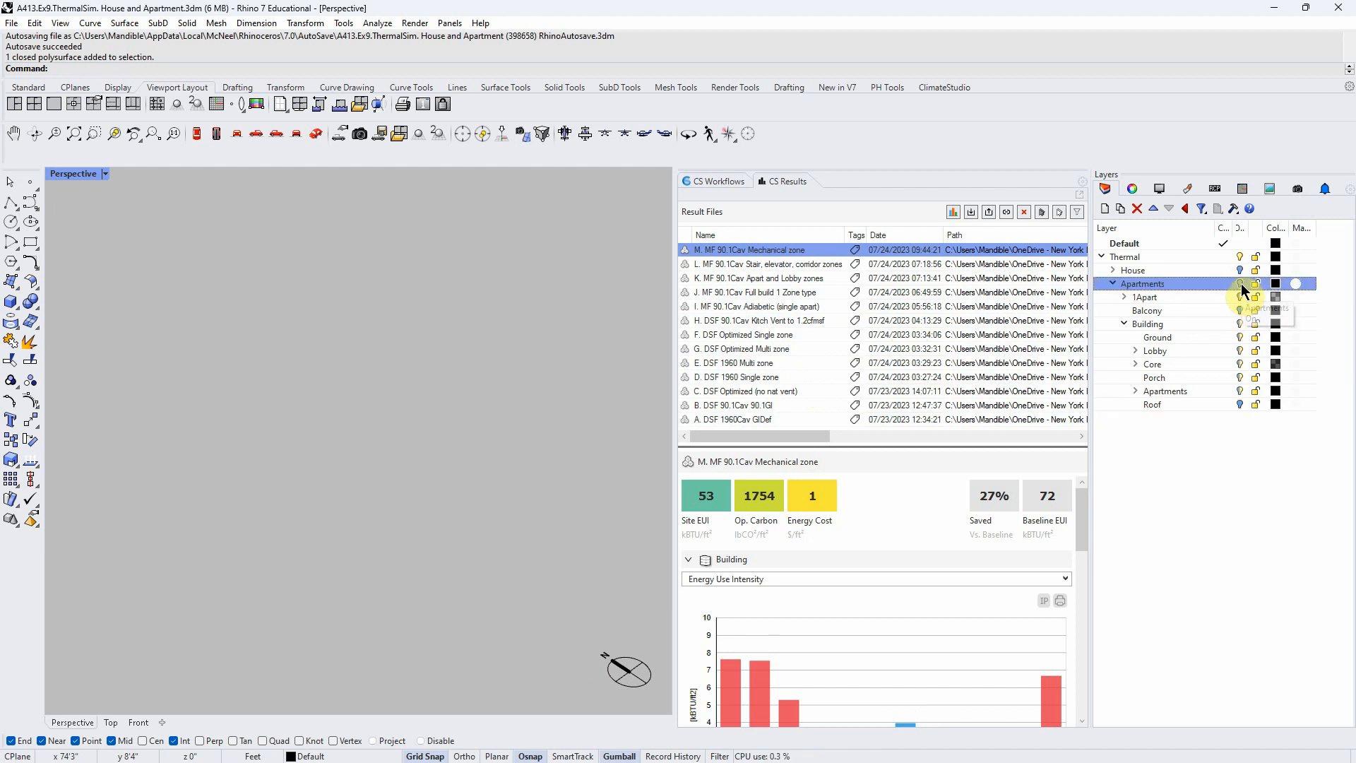
pyautogui.click(1241, 269)
pyautogui.moveTo(420, 541); pyautogui.dragTo(447, 557, button='right')
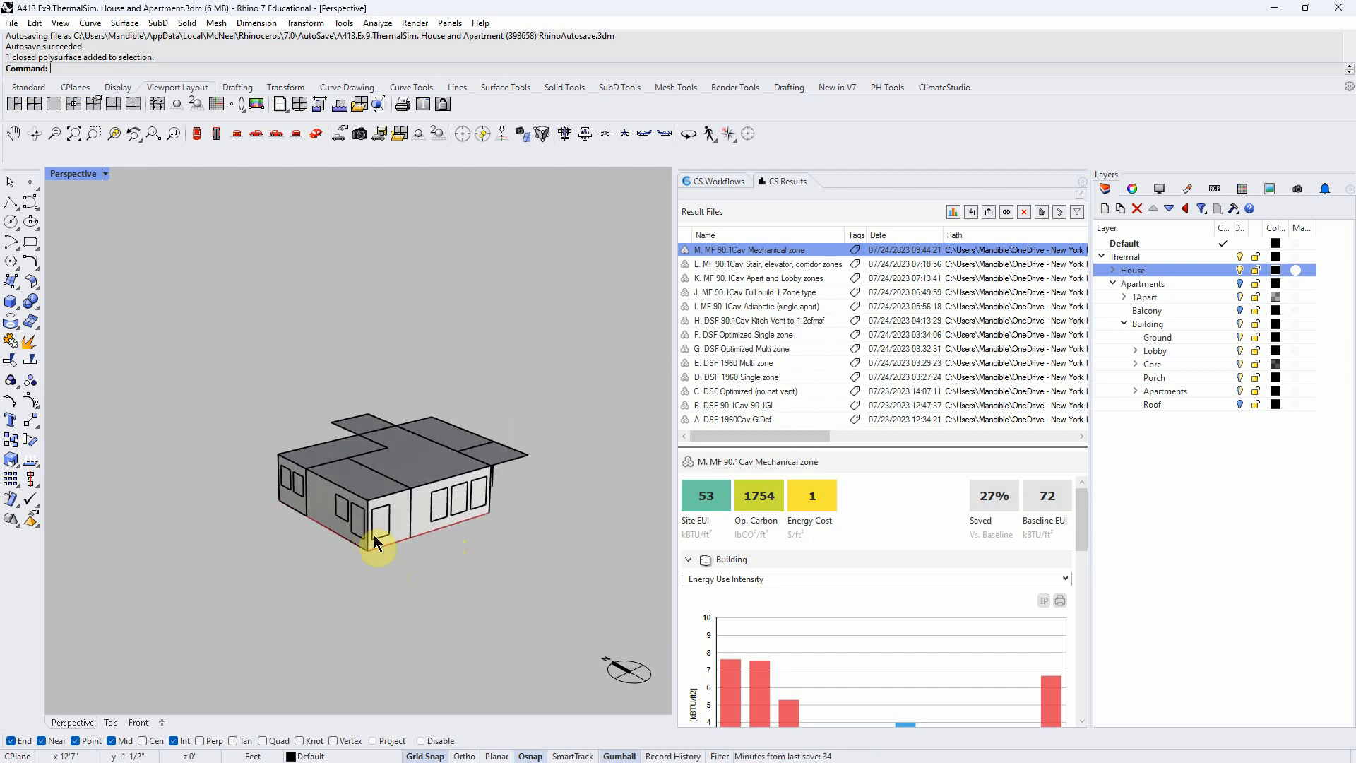
pyautogui.moveTo(523, 532)
pyautogui.mouseDown(button='right')
pyautogui.moveTo(428, 539)
pyautogui.moveTo(527, 540)
pyautogui.mouseUp(button='right')
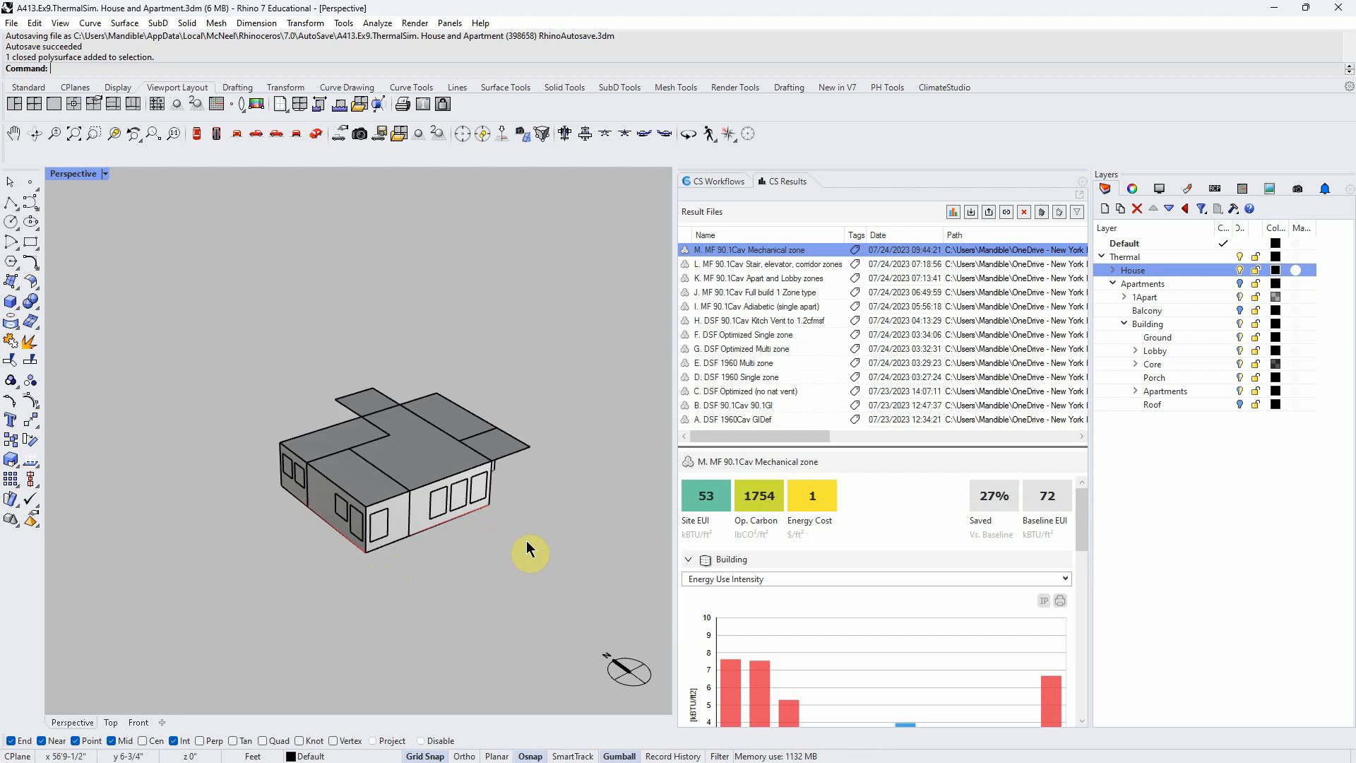
pyautogui.click(1241, 284)
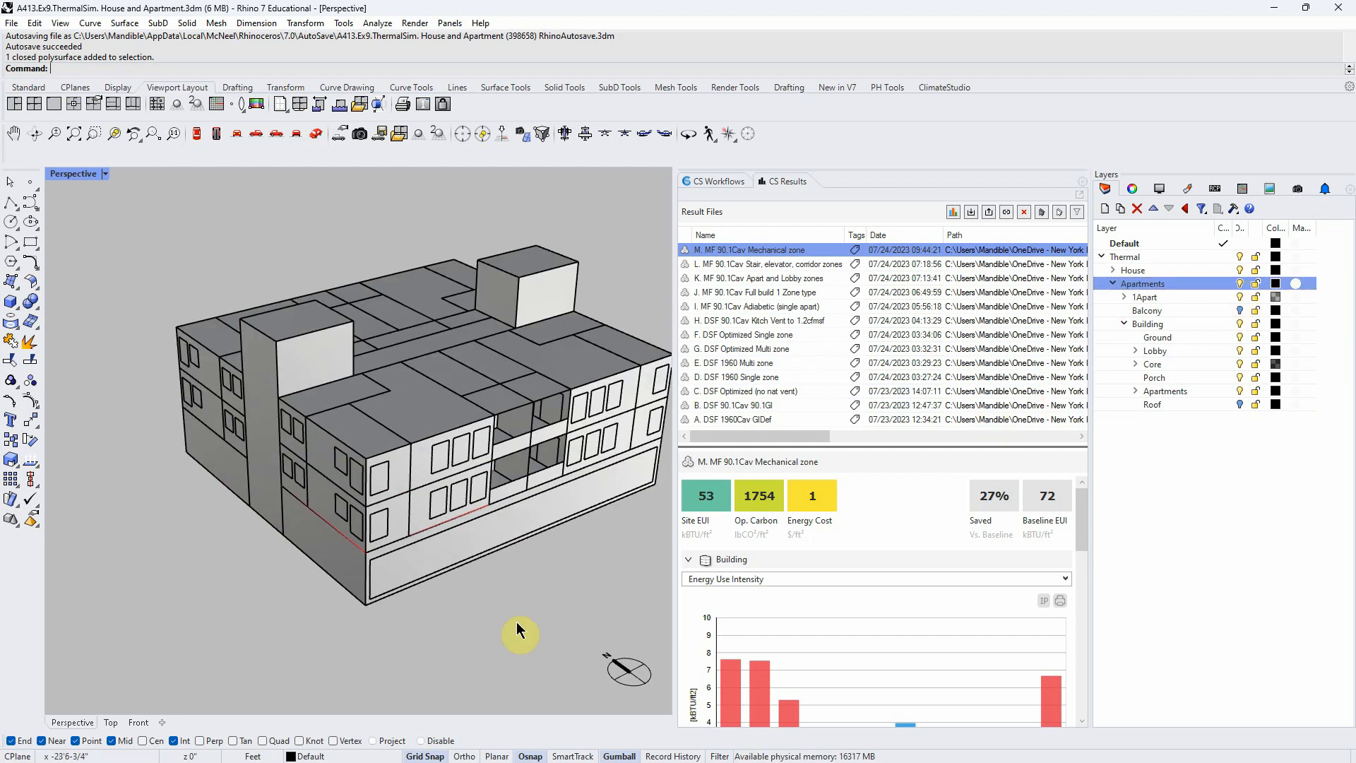
# Switch the viewport to Wireframe, toggle the House layer's visibility, and inspect the overlapping polysurfaces at the corner apartment without selecting one
pyautogui.click(105, 174)
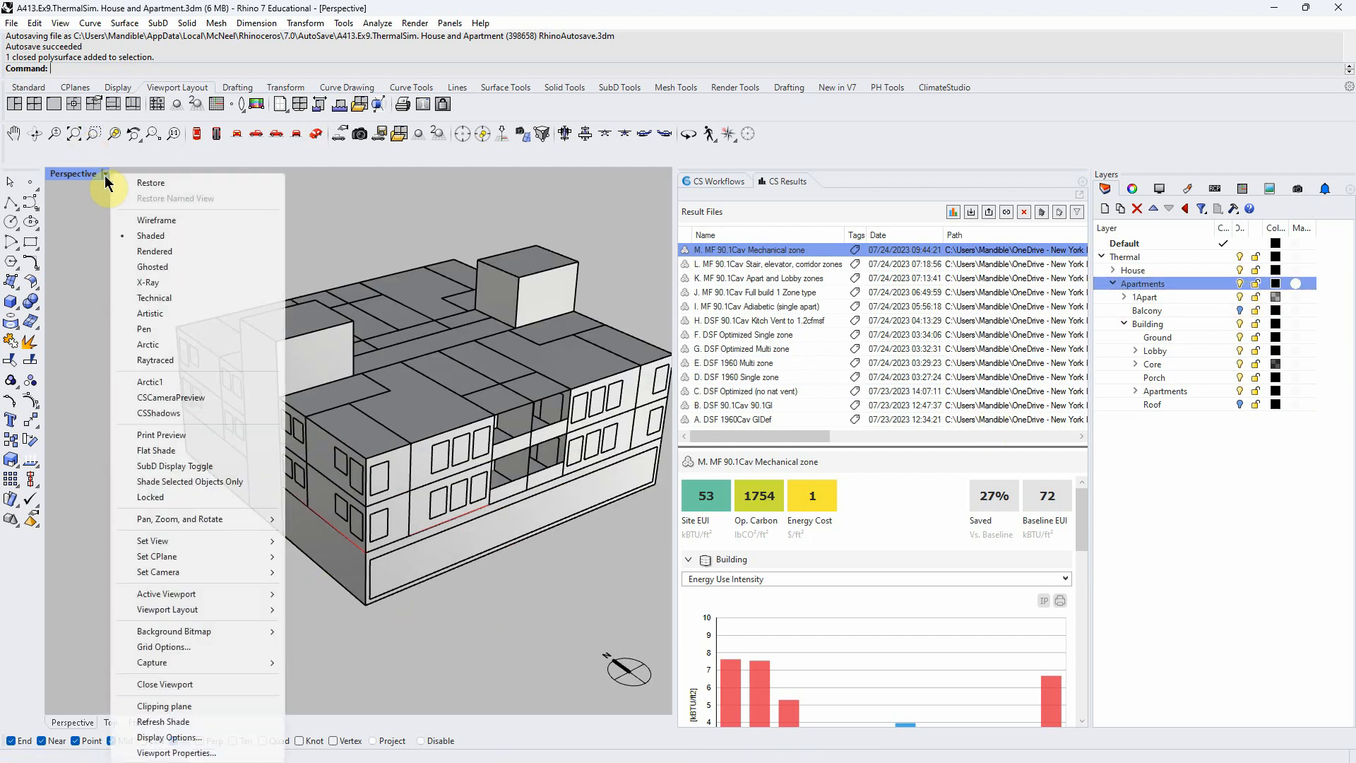
pyautogui.click(153, 220)
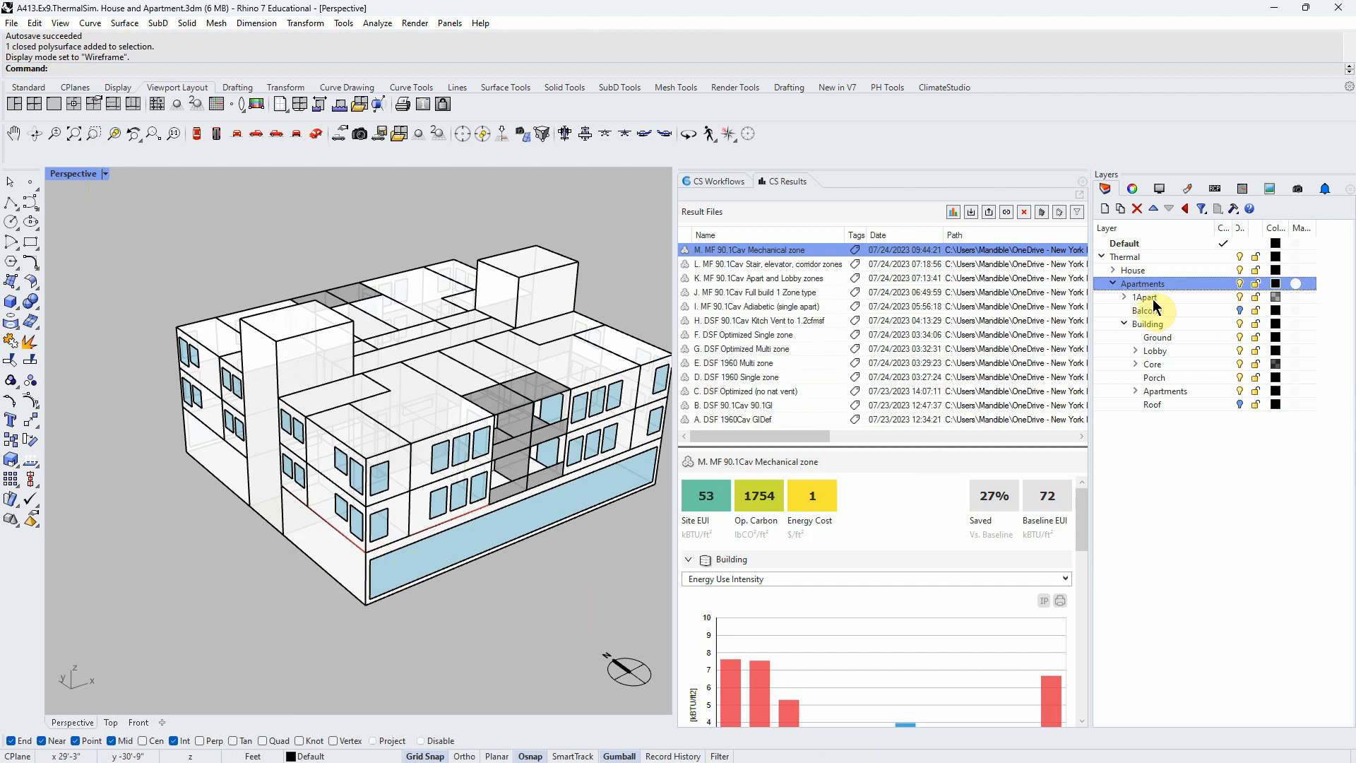
pyautogui.click(1243, 269)
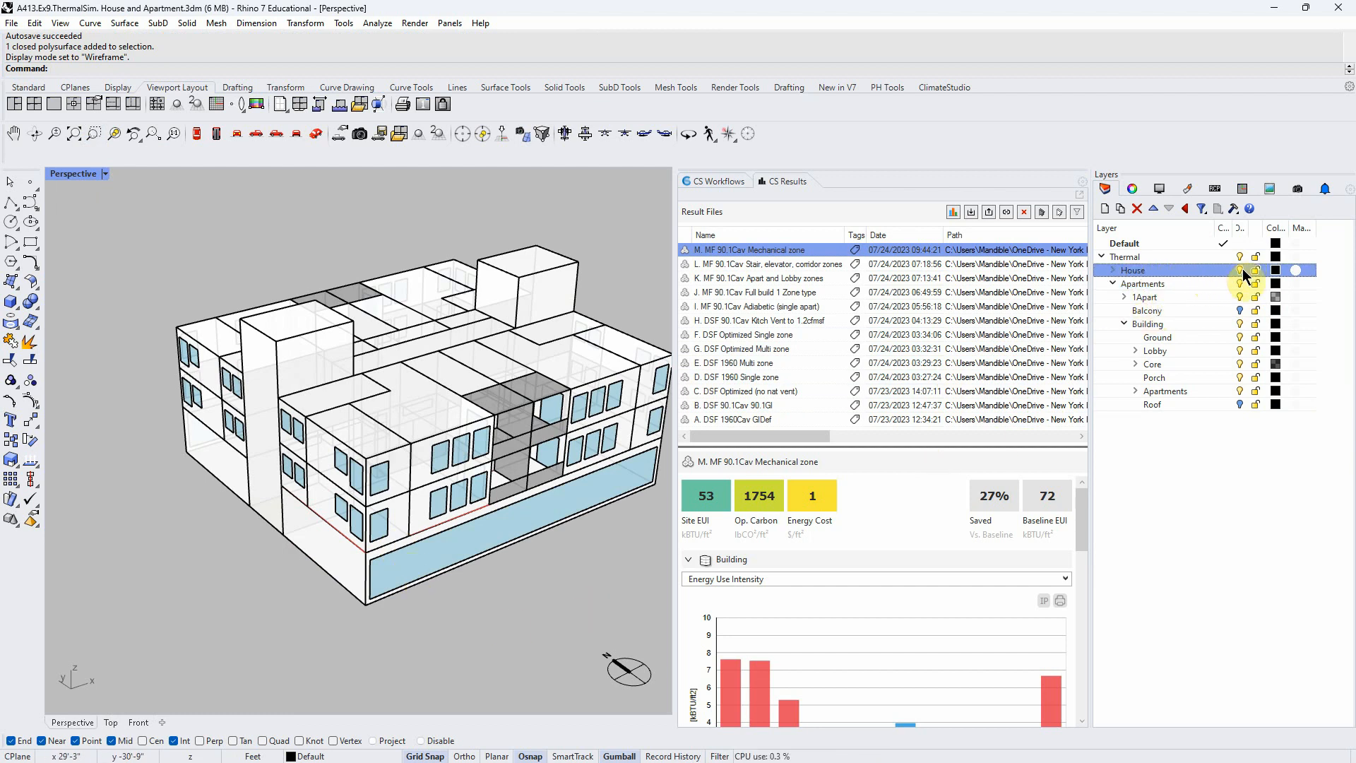
pyautogui.click(421, 510)
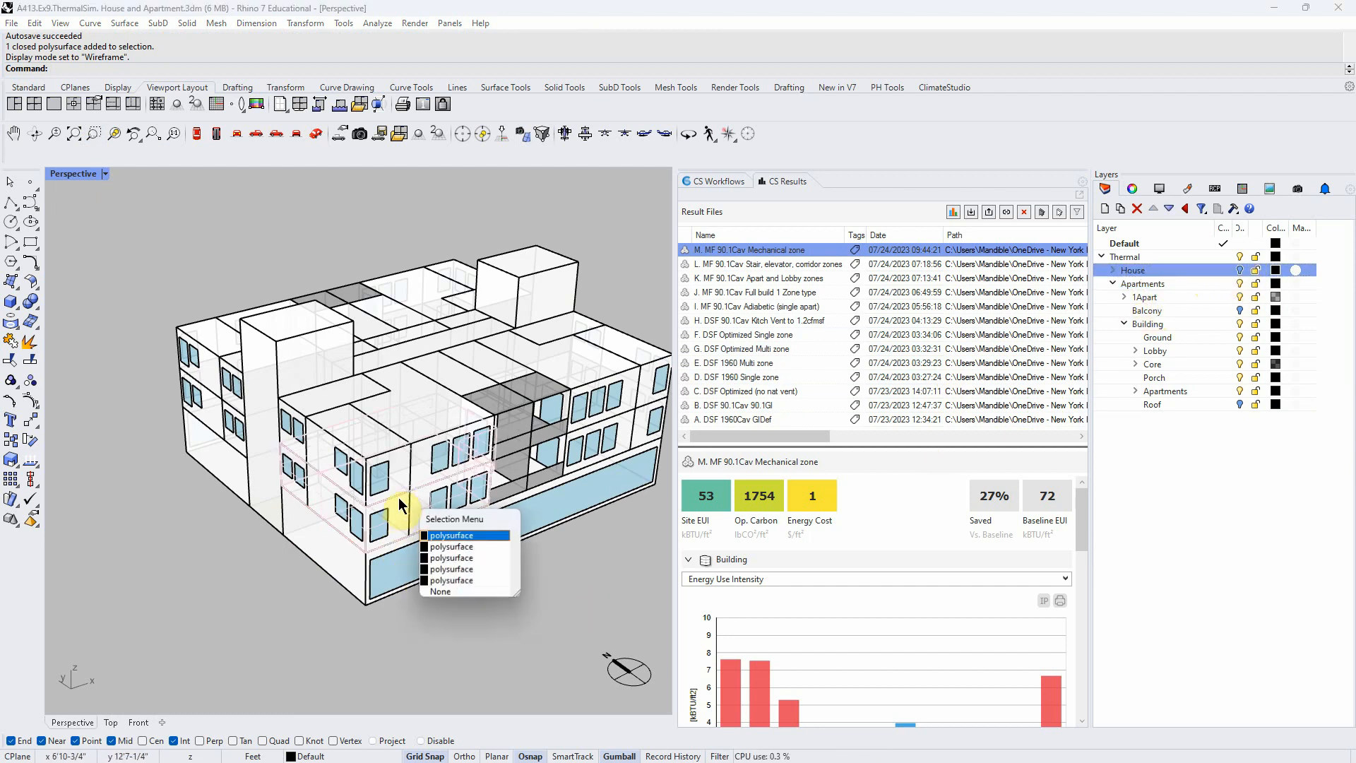
pyautogui.click(530, 651)
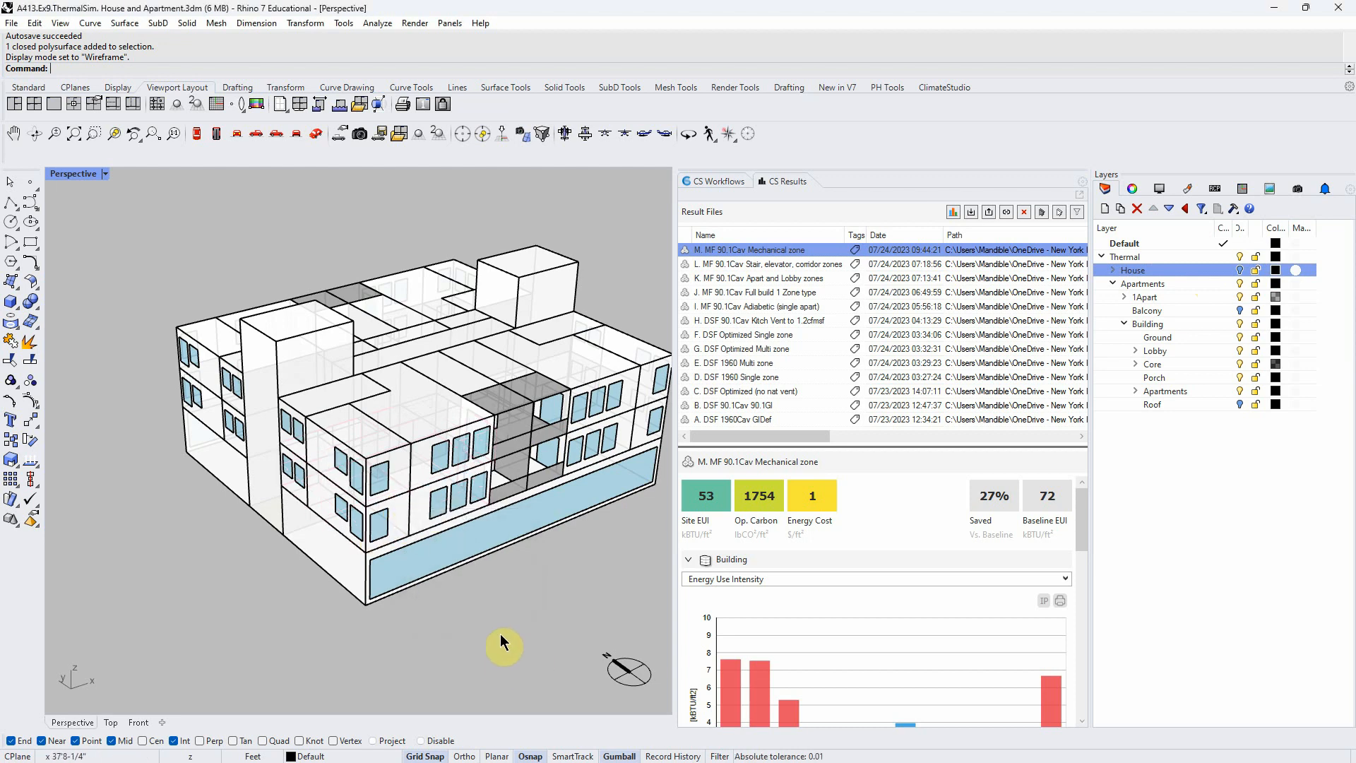
pyautogui.click(105, 174)
pyautogui.click(371, 279)
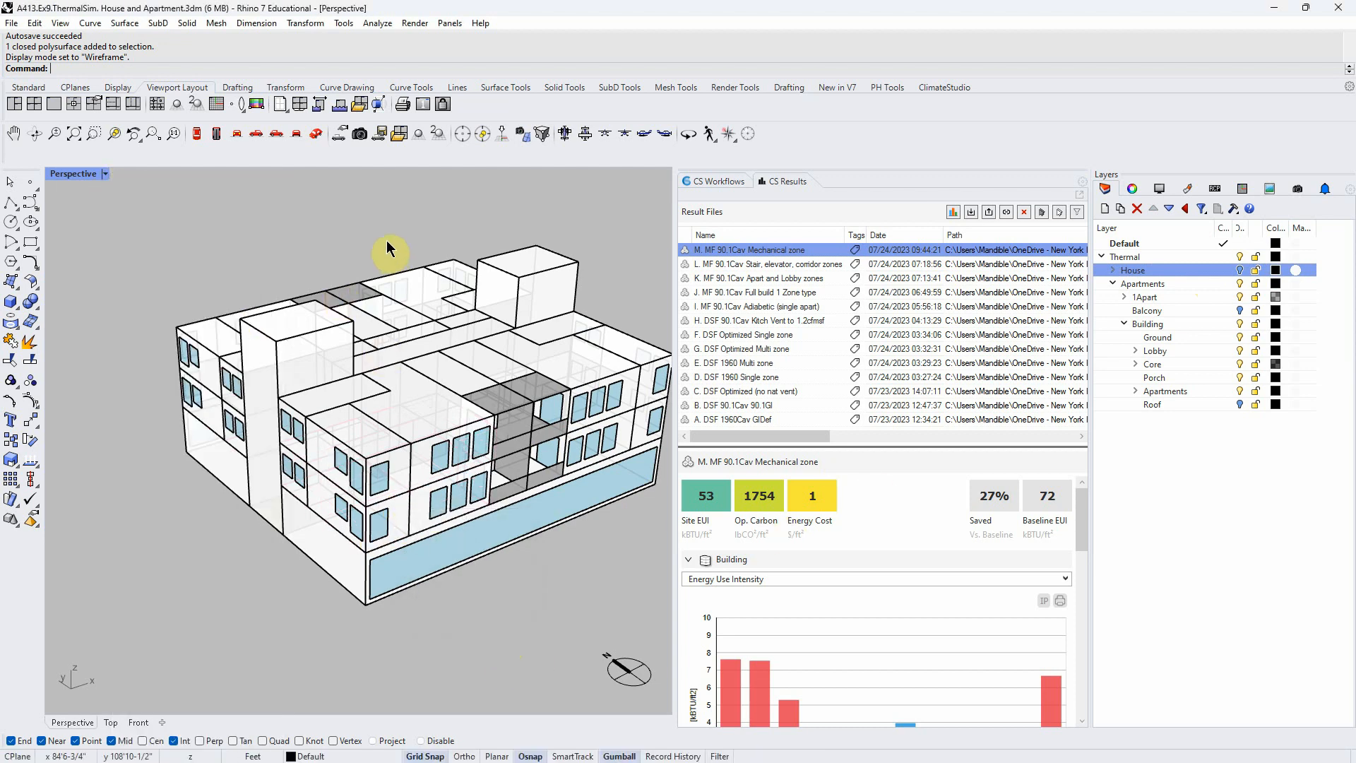
# Show only the House layer with Apartments hidden, and set the viewport to Shaded facing the entrance side
pyautogui.click(1241, 283)
pyautogui.click(1240, 270)
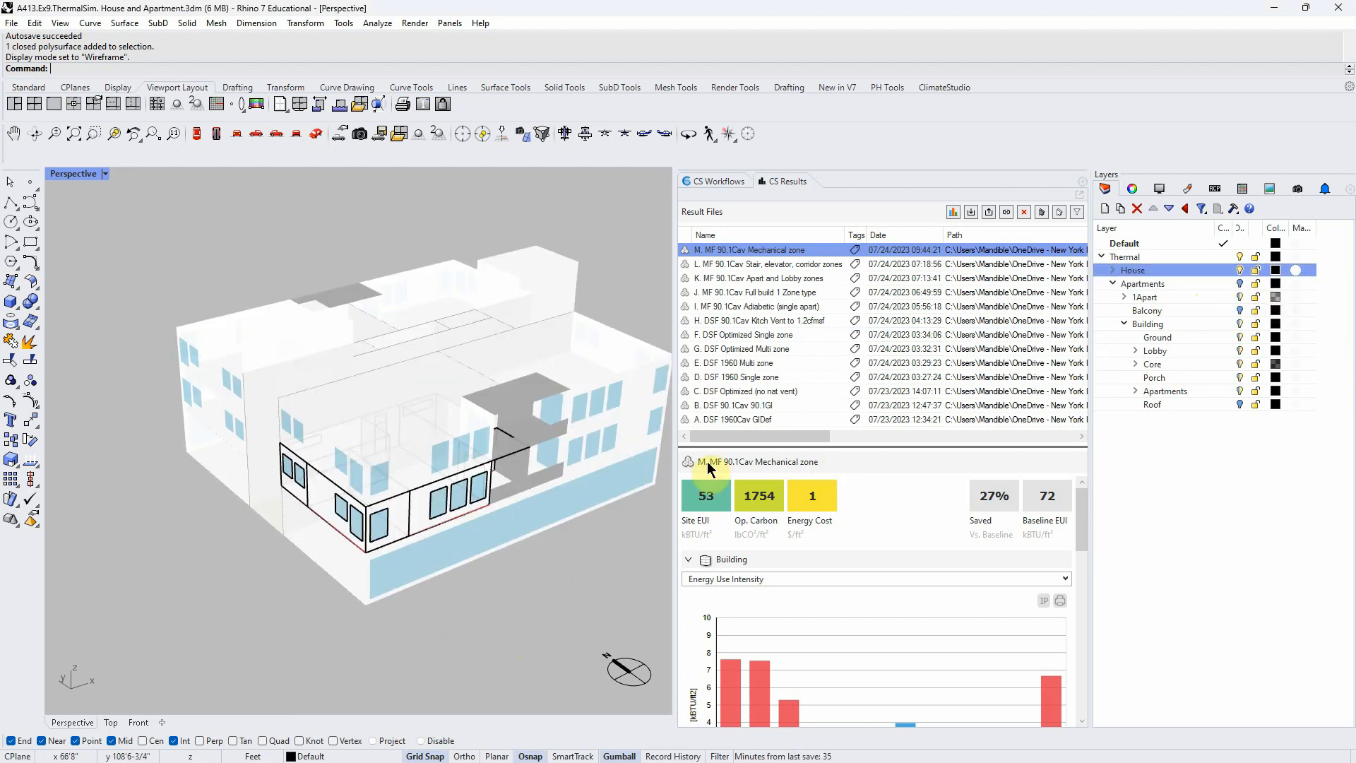
pyautogui.moveTo(449, 606)
pyautogui.mouseDown(button='right')
pyautogui.moveTo(469, 515)
pyautogui.moveTo(430, 563)
pyautogui.moveTo(436, 599)
pyautogui.mouseUp(button='right')
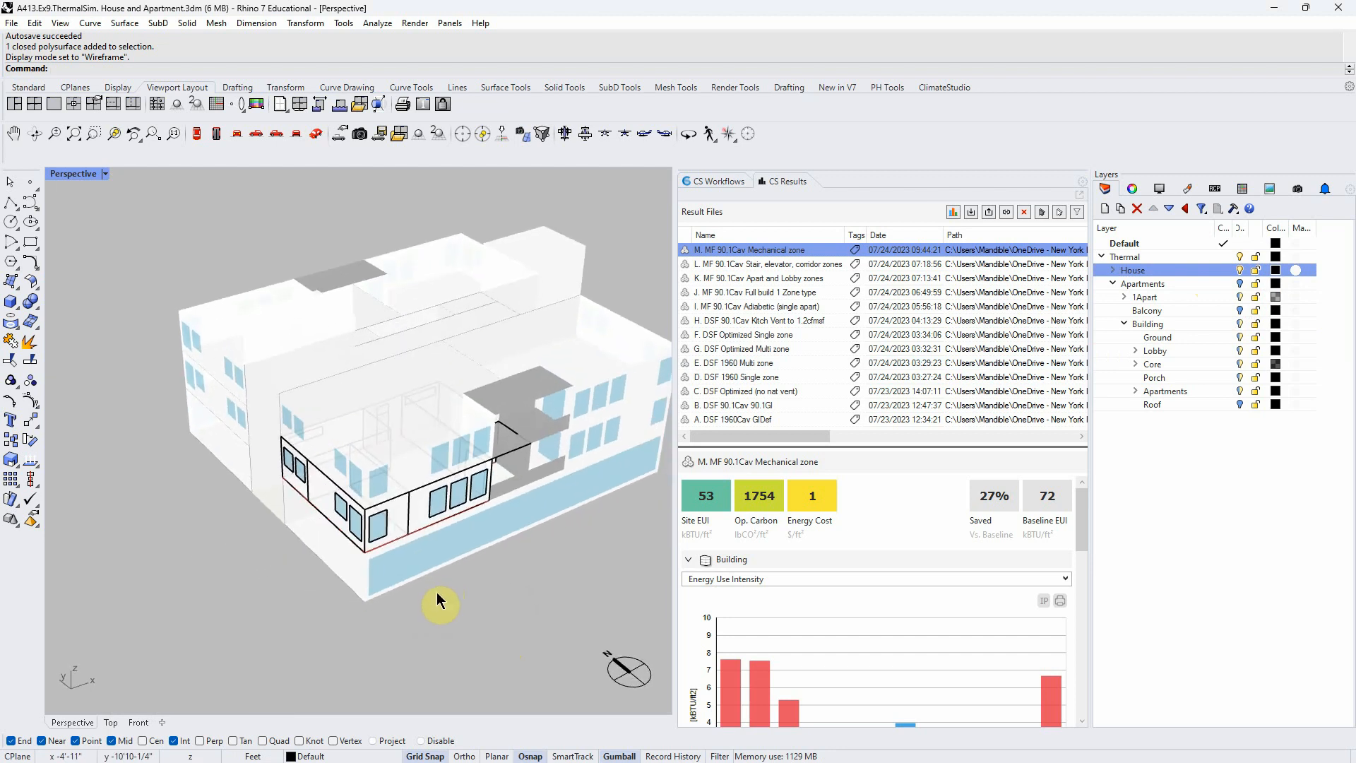
pyautogui.click(106, 176)
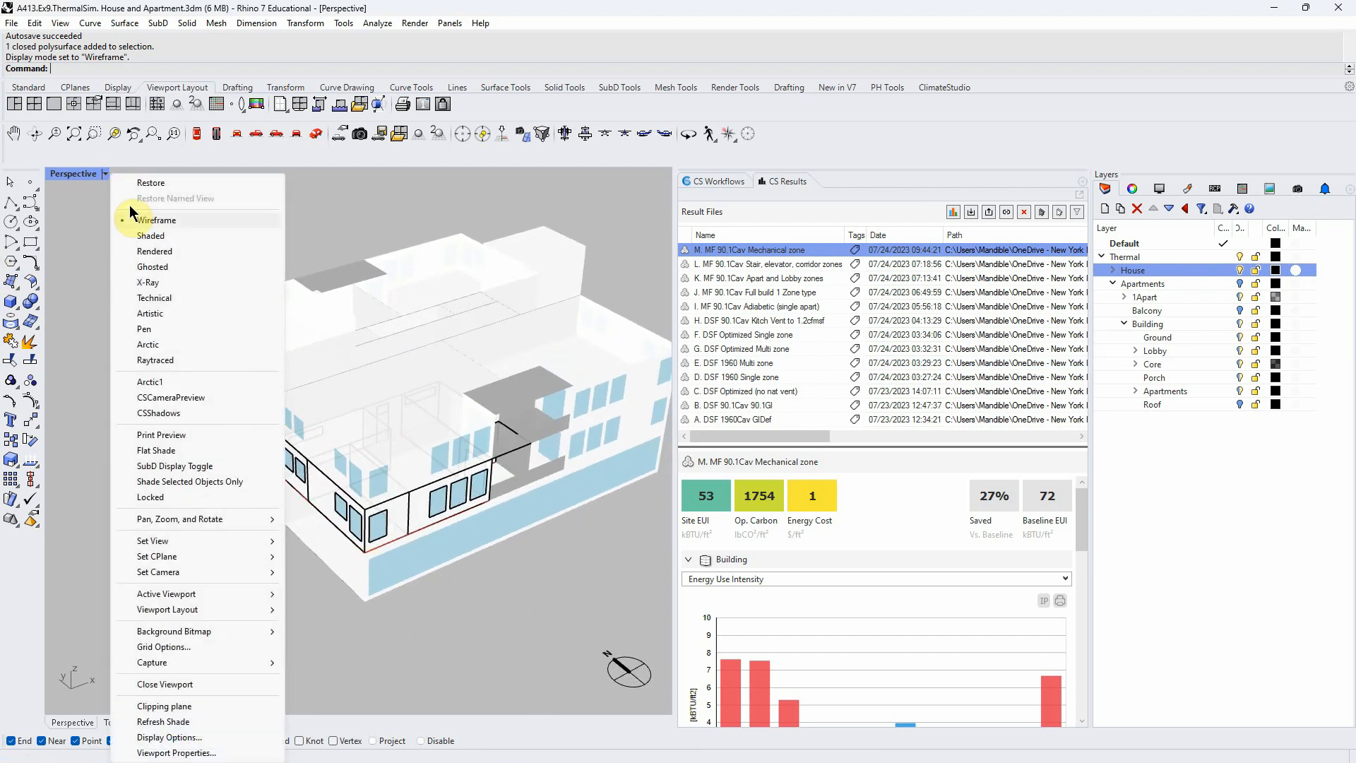
pyautogui.click(150, 237)
pyautogui.moveTo(197, 561)
pyautogui.mouseDown(button='right')
pyautogui.moveTo(393, 521)
pyautogui.moveTo(325, 575)
pyautogui.mouseUp(button='right')
pyautogui.moveTo(235, 588); pyautogui.dragTo(207, 523, button='right')
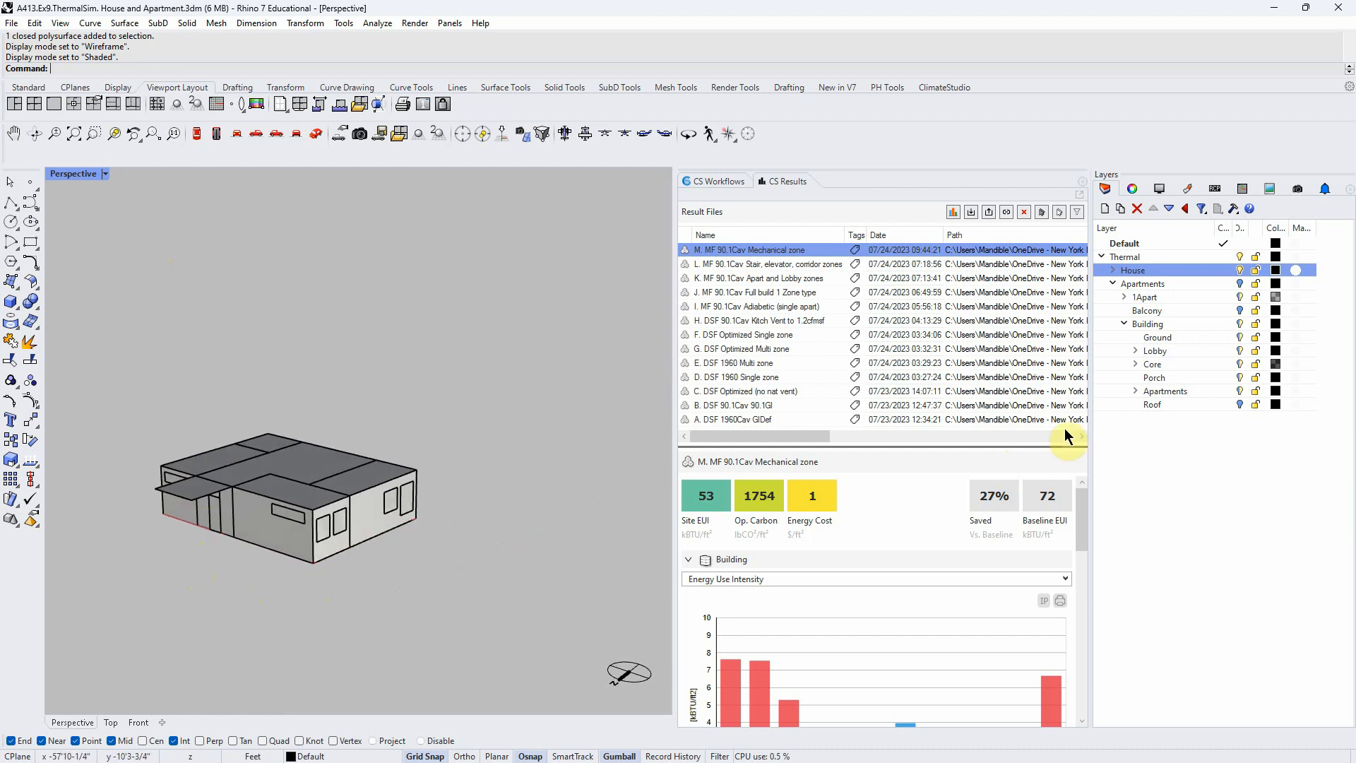
# Expand the House layer and hide its Entrance overhang sublayer to expose the entrance wall
pyautogui.click(1113, 271)
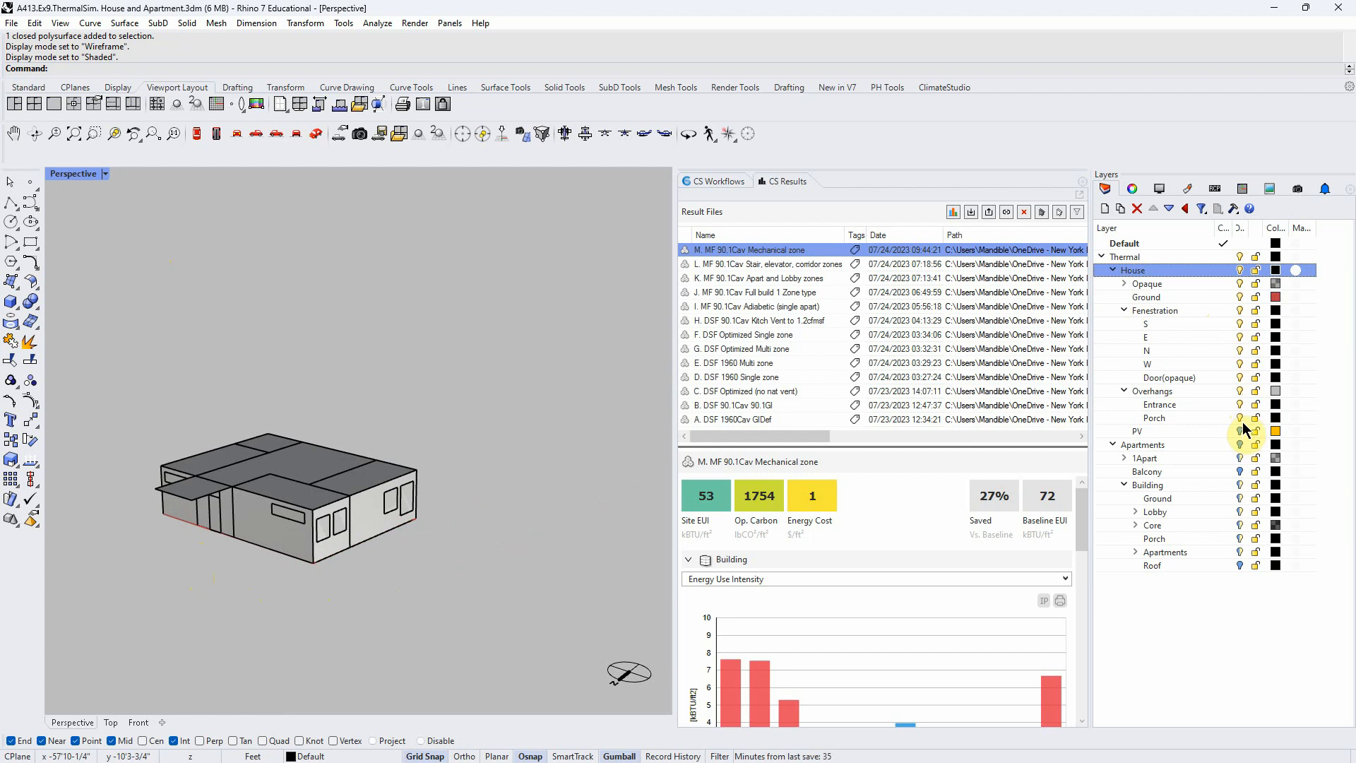
pyautogui.click(1239, 404)
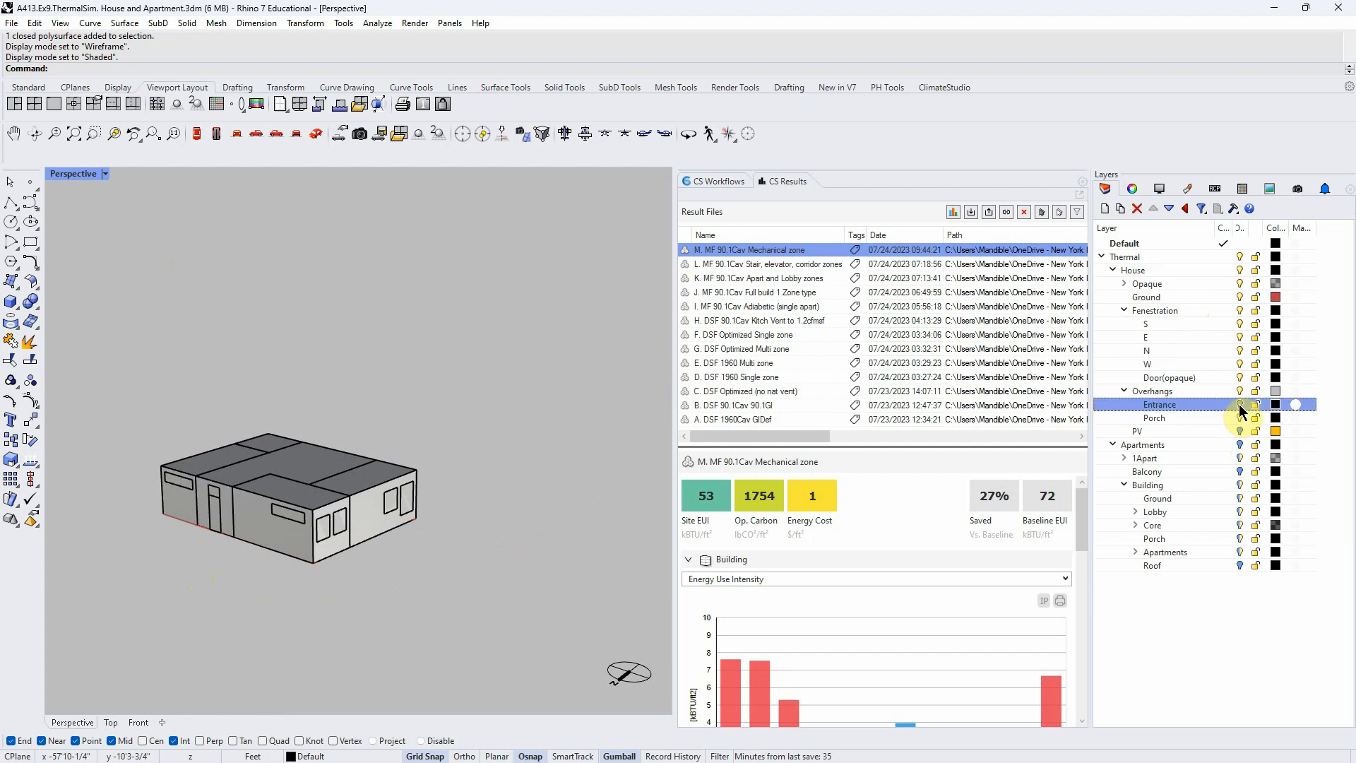
pyautogui.moveTo(339, 554); pyautogui.dragTo(335, 601, button='right')
# Draw a vertical rectangle covering the full entrance wall, from its upper corners down to the base
pyautogui.click(30, 243)
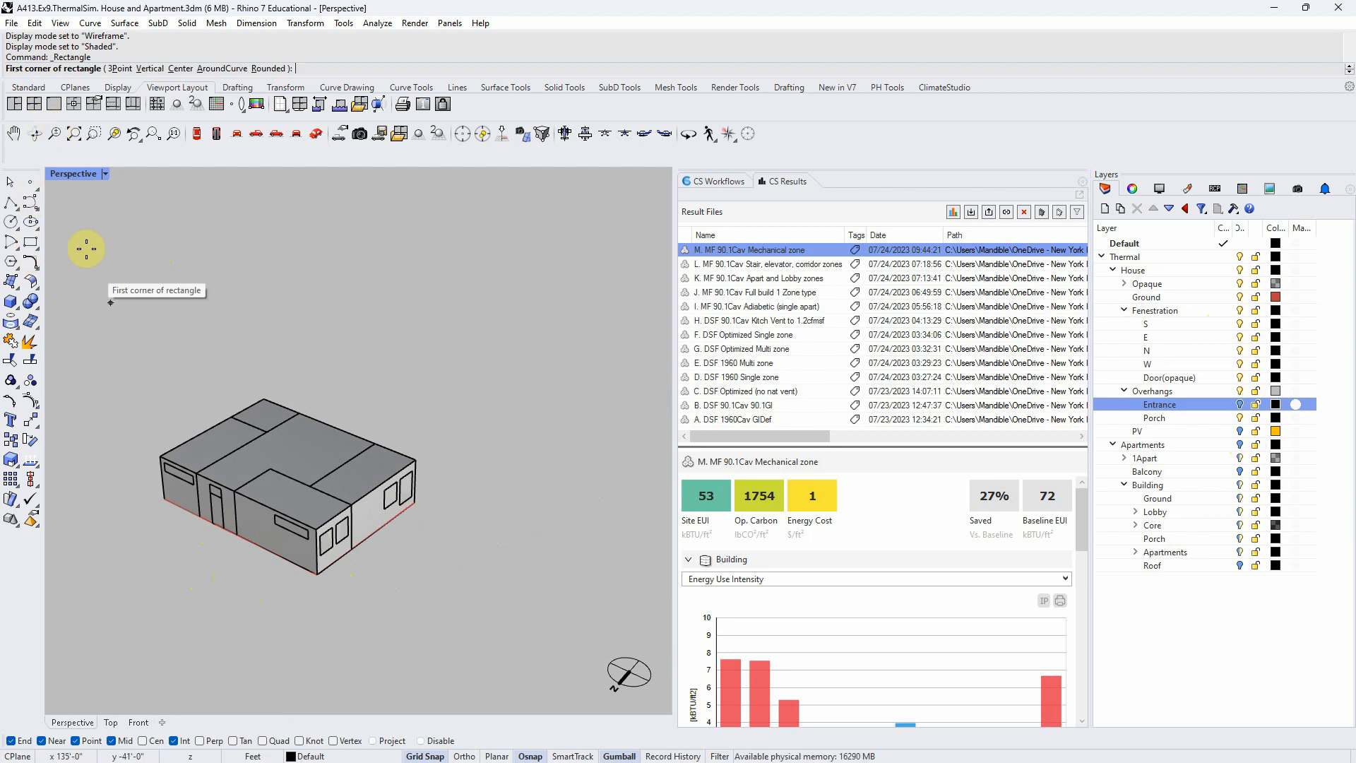
pyautogui.click(134, 69)
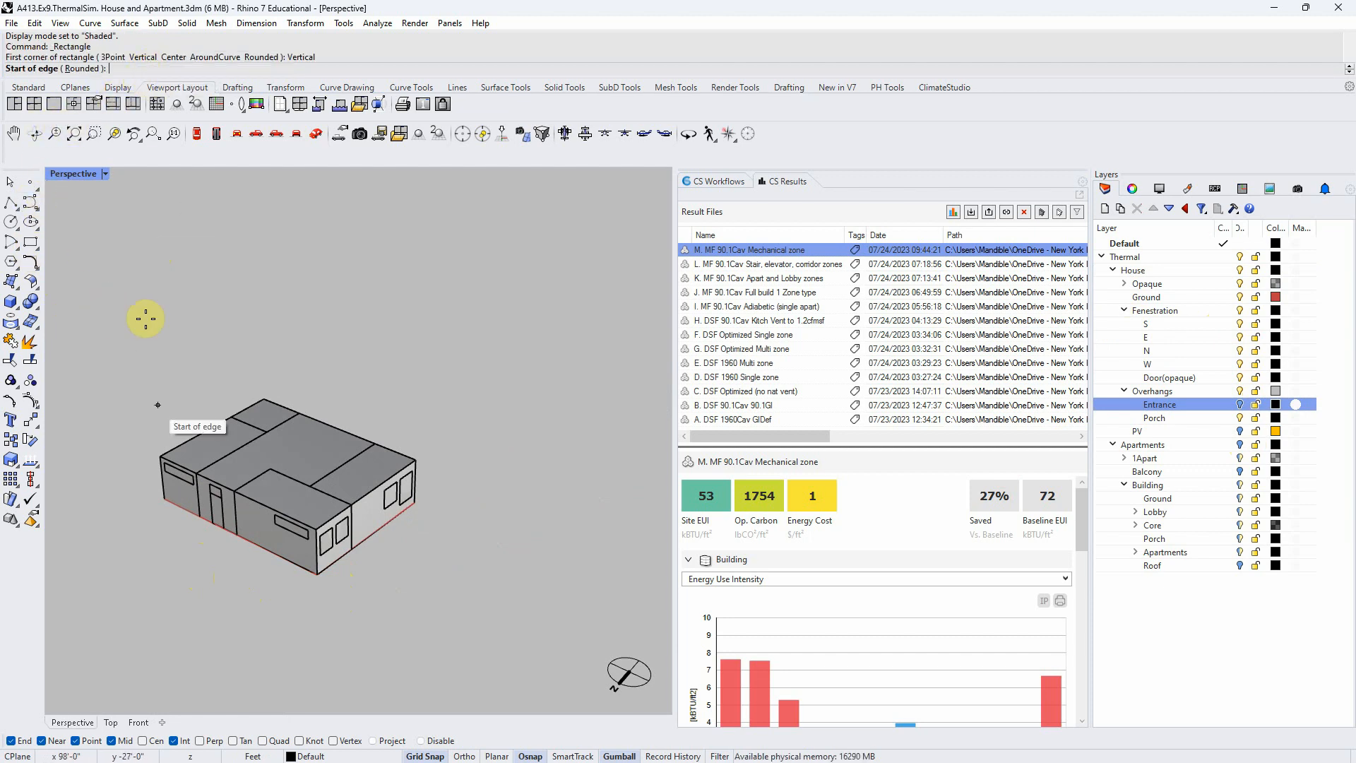
pyautogui.click(164, 460)
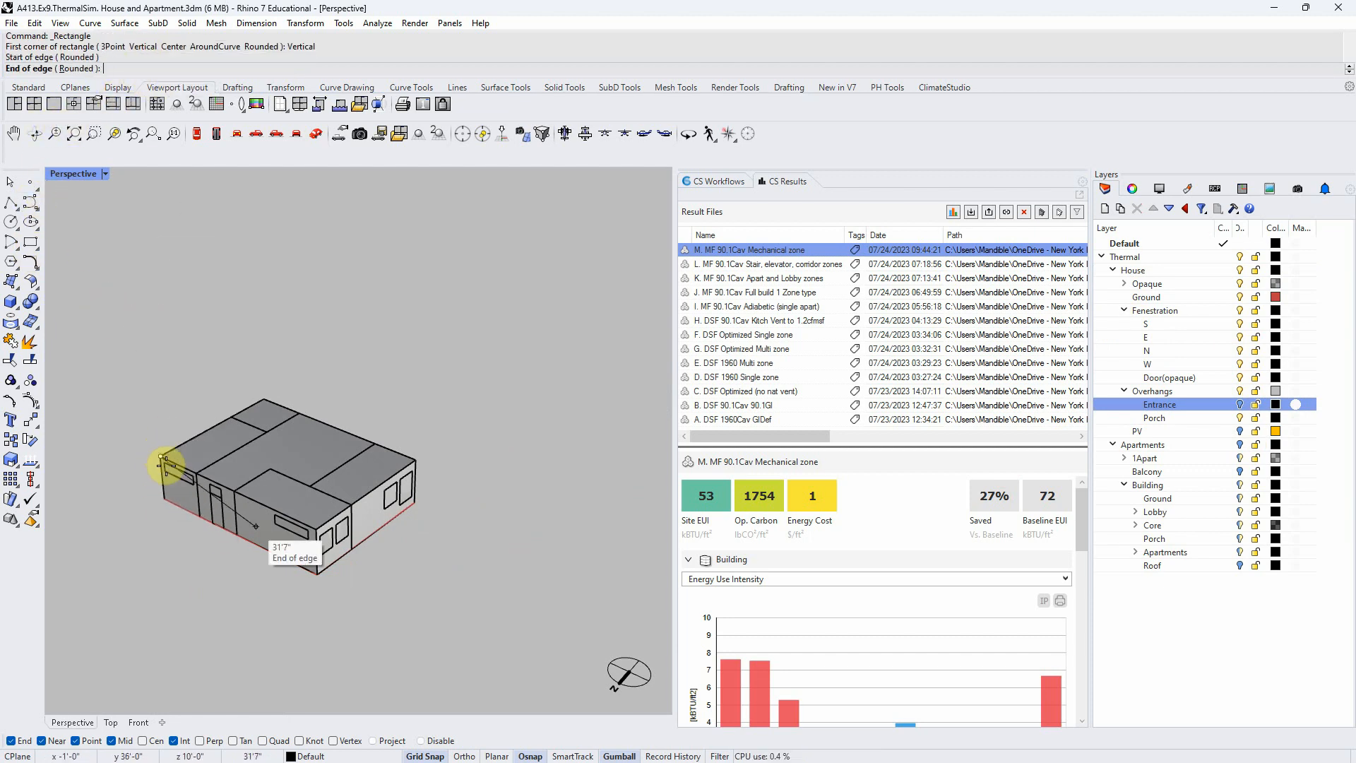
pyautogui.click(317, 528)
pyautogui.click(316, 574)
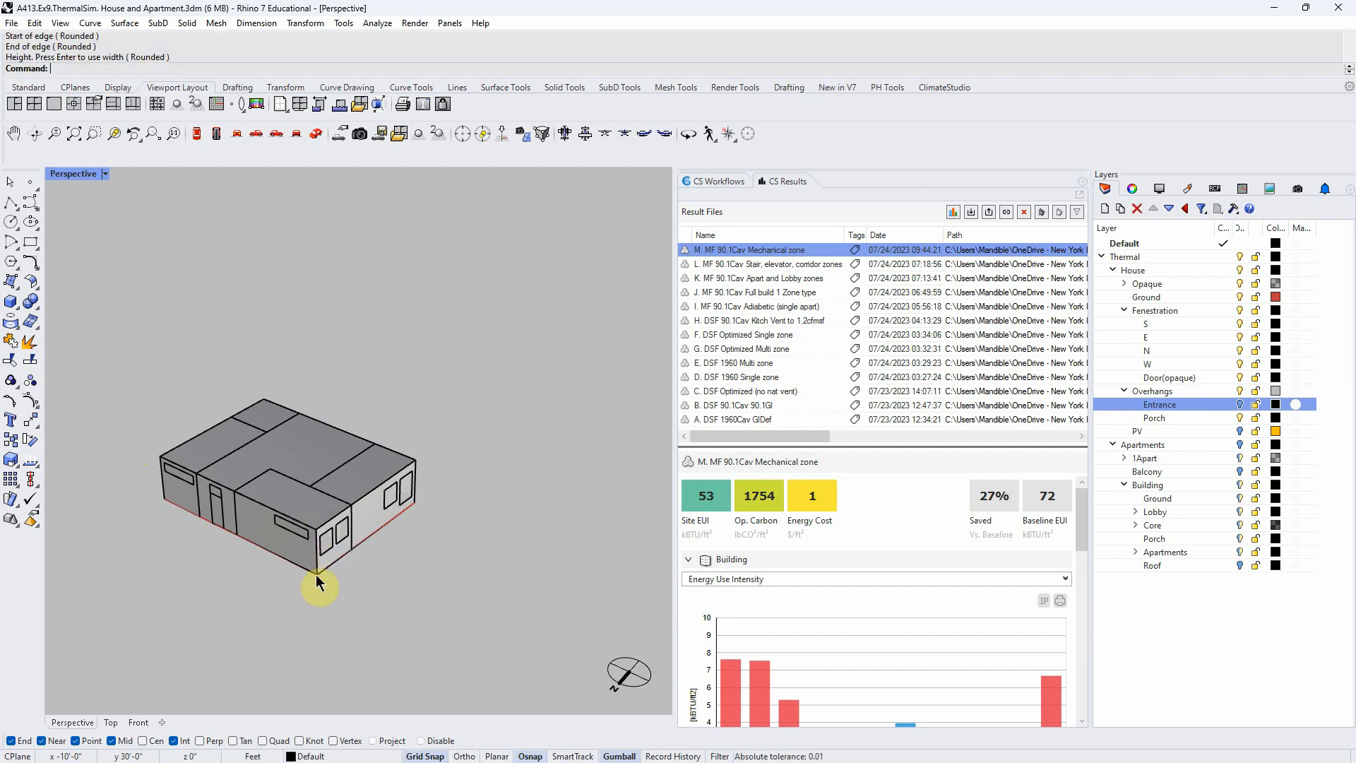
# Create a planar surface from the entrance wall rectangle with PlanarSrf and clear the selection
pyautogui.click(316, 539)
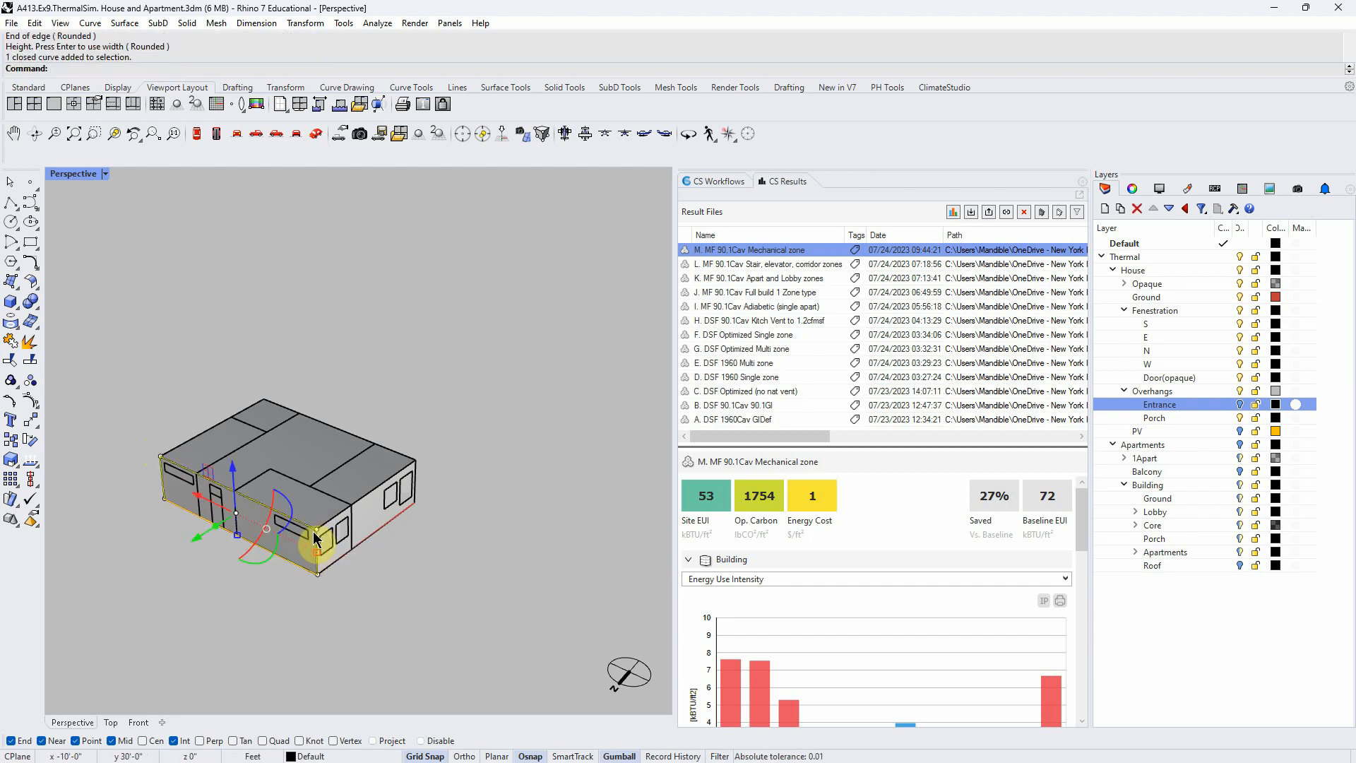
pyautogui.press('Return')
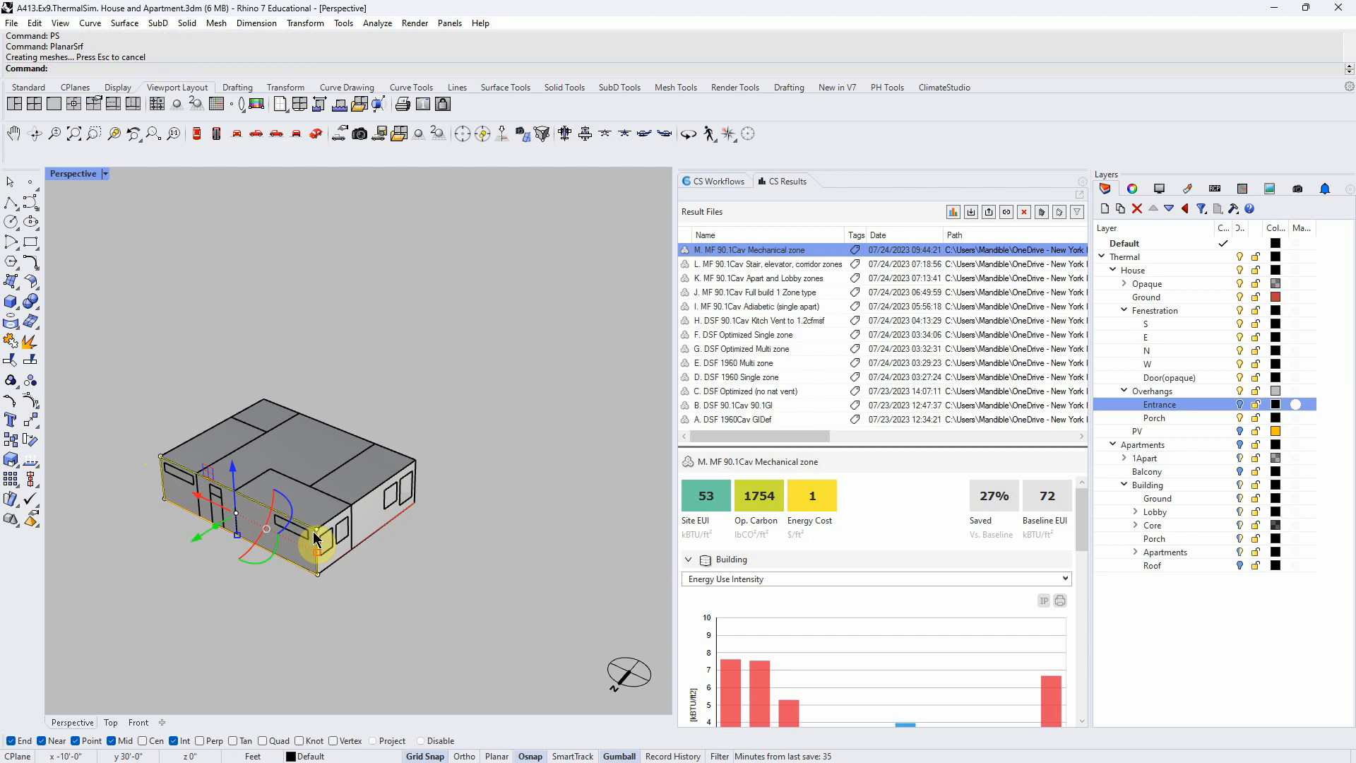
pyautogui.scroll(3, 205, 554)
pyautogui.click(205, 553)
# Select the new entrance wall surface and add it to the thermal model as an adiabatic boundary
pyautogui.click(270, 491)
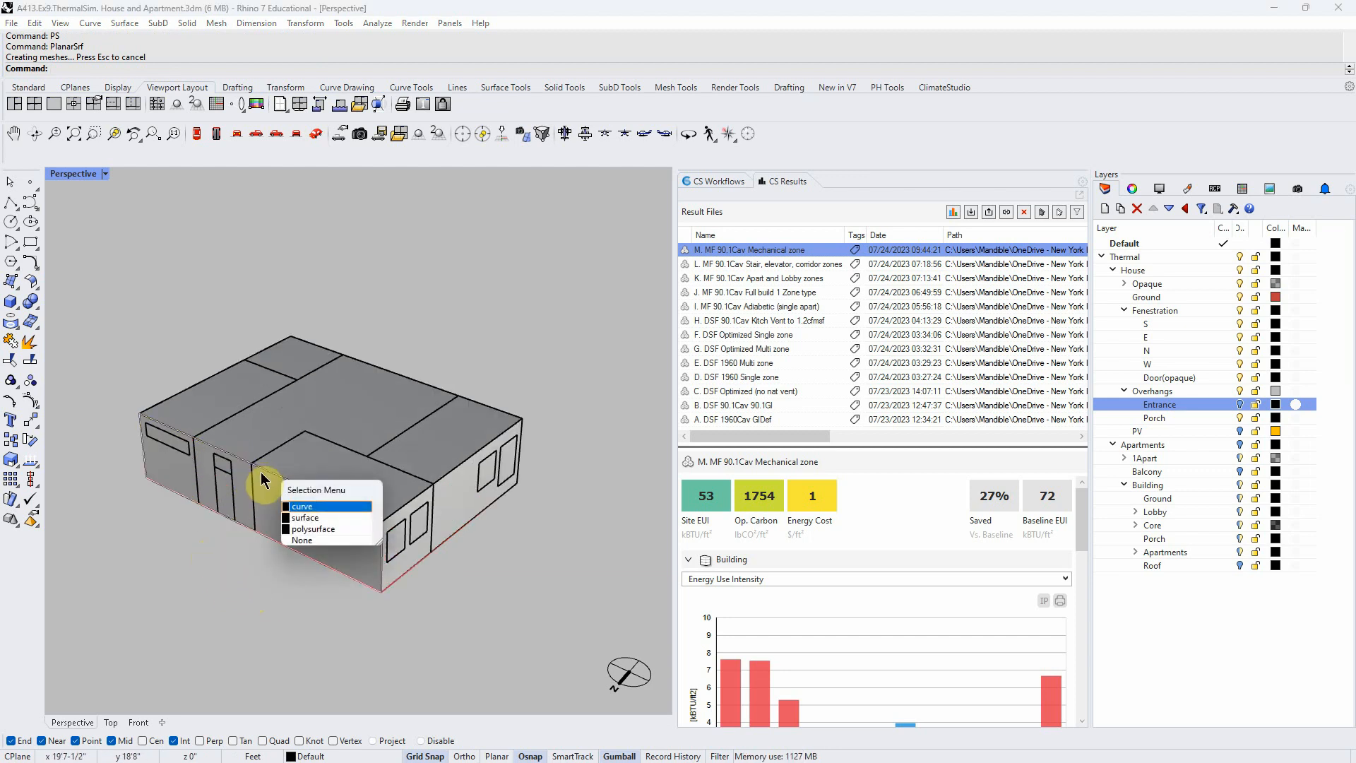
pyautogui.click(313, 519)
pyautogui.click(717, 182)
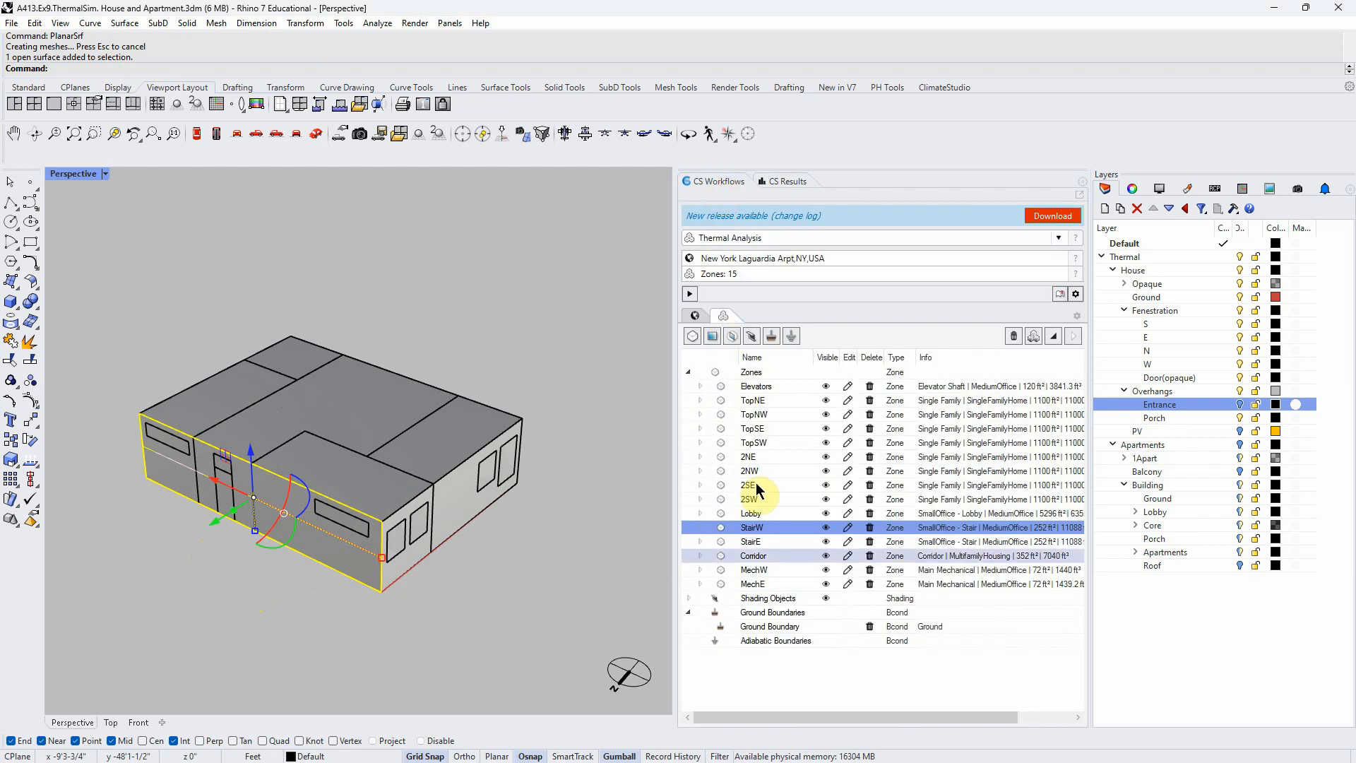
pyautogui.click(795, 334)
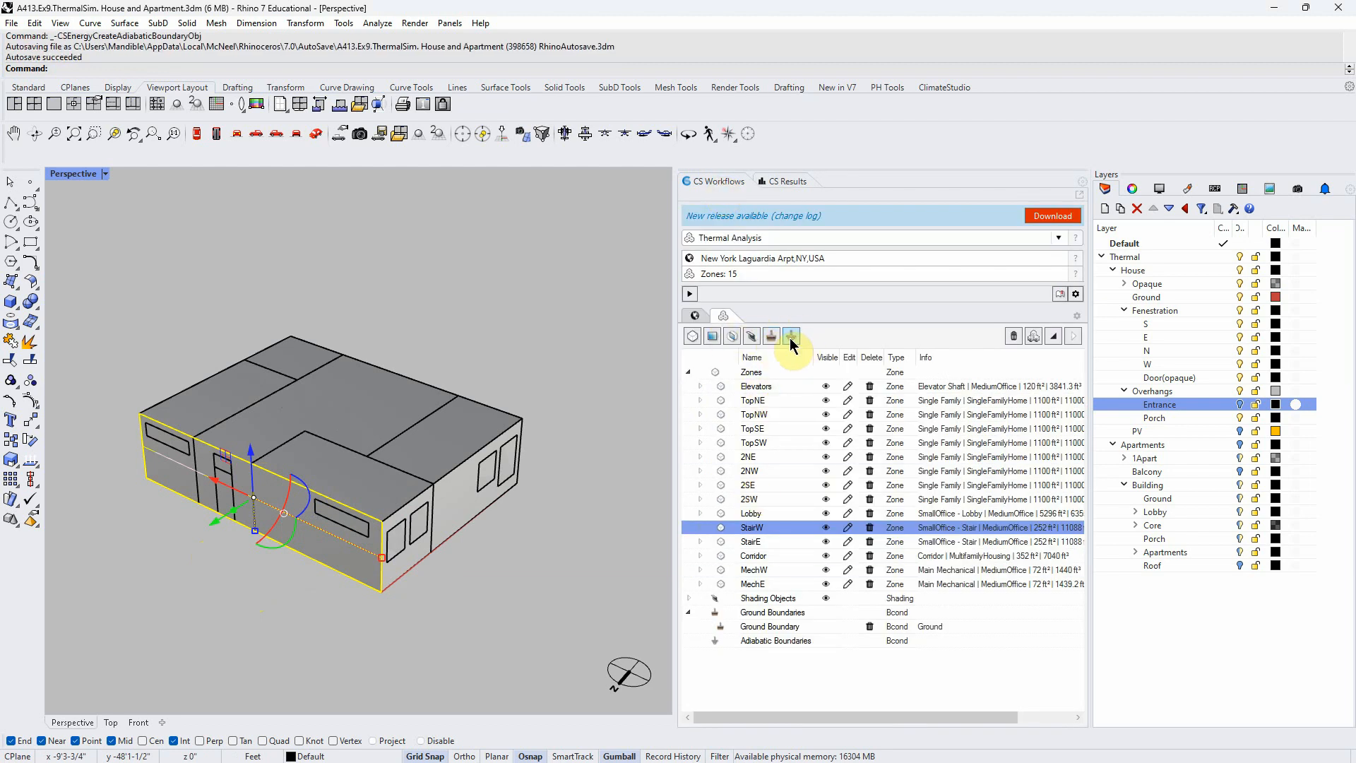
pyautogui.click(764, 654)
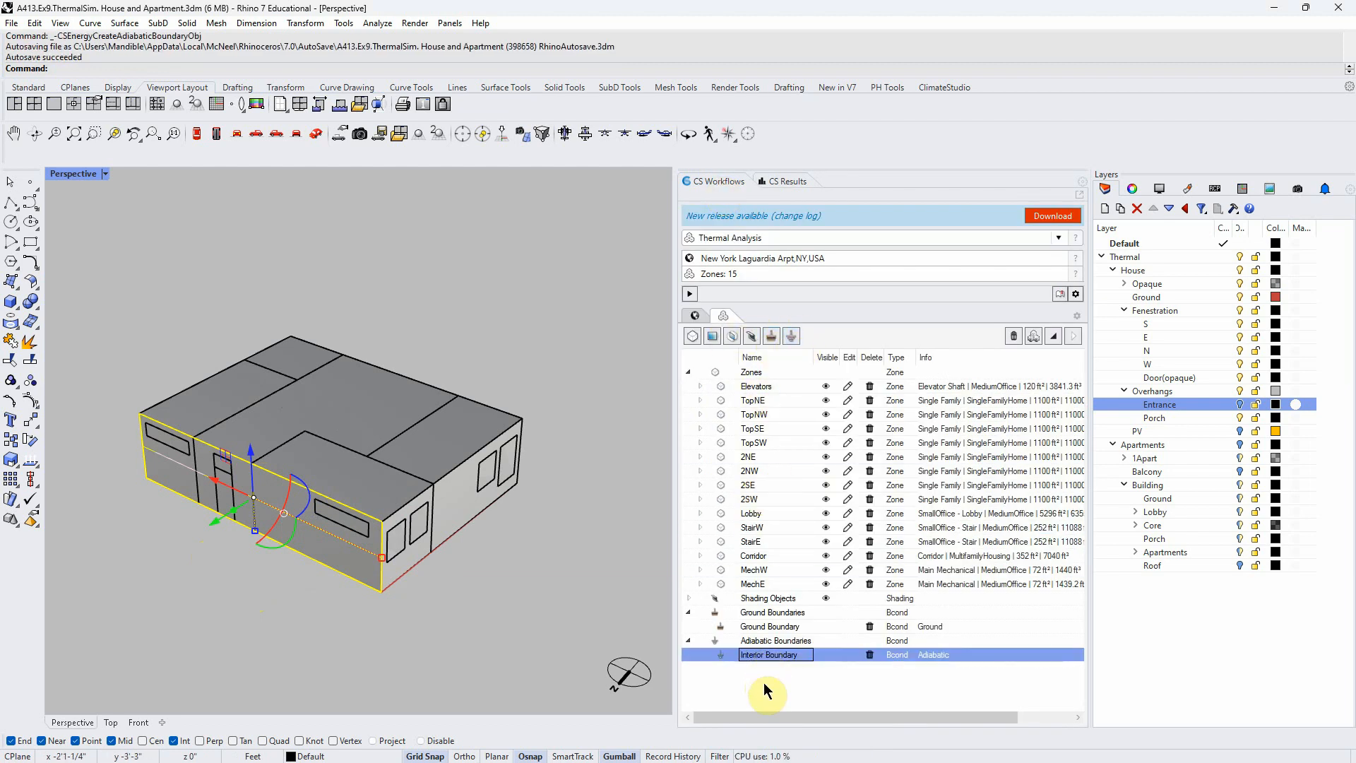
# Switch the viewport to Wireframe and examine the adiabatic wall surface against the surrounding building zones
pyautogui.click(104, 174)
pyautogui.click(151, 221)
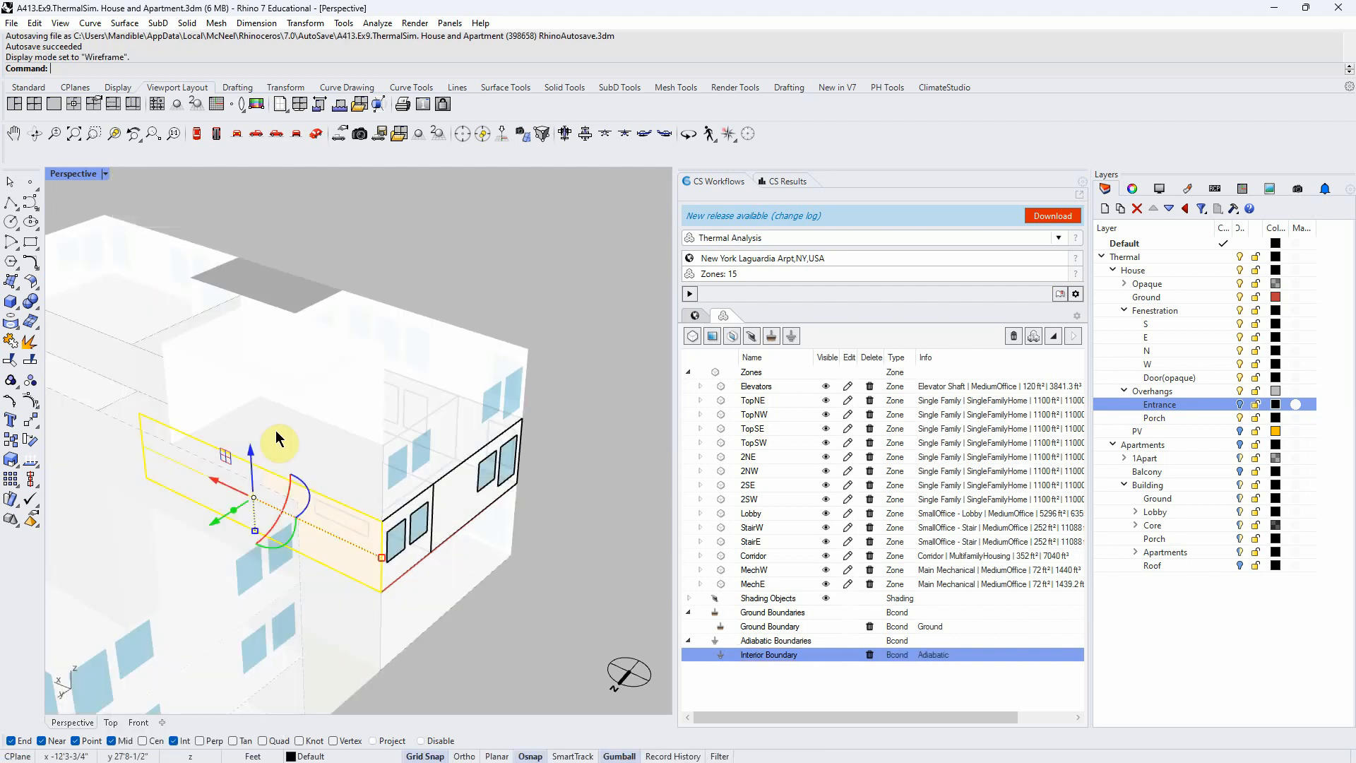
pyautogui.scroll(-3, 535, 608)
pyautogui.scroll(5, 413, 523)
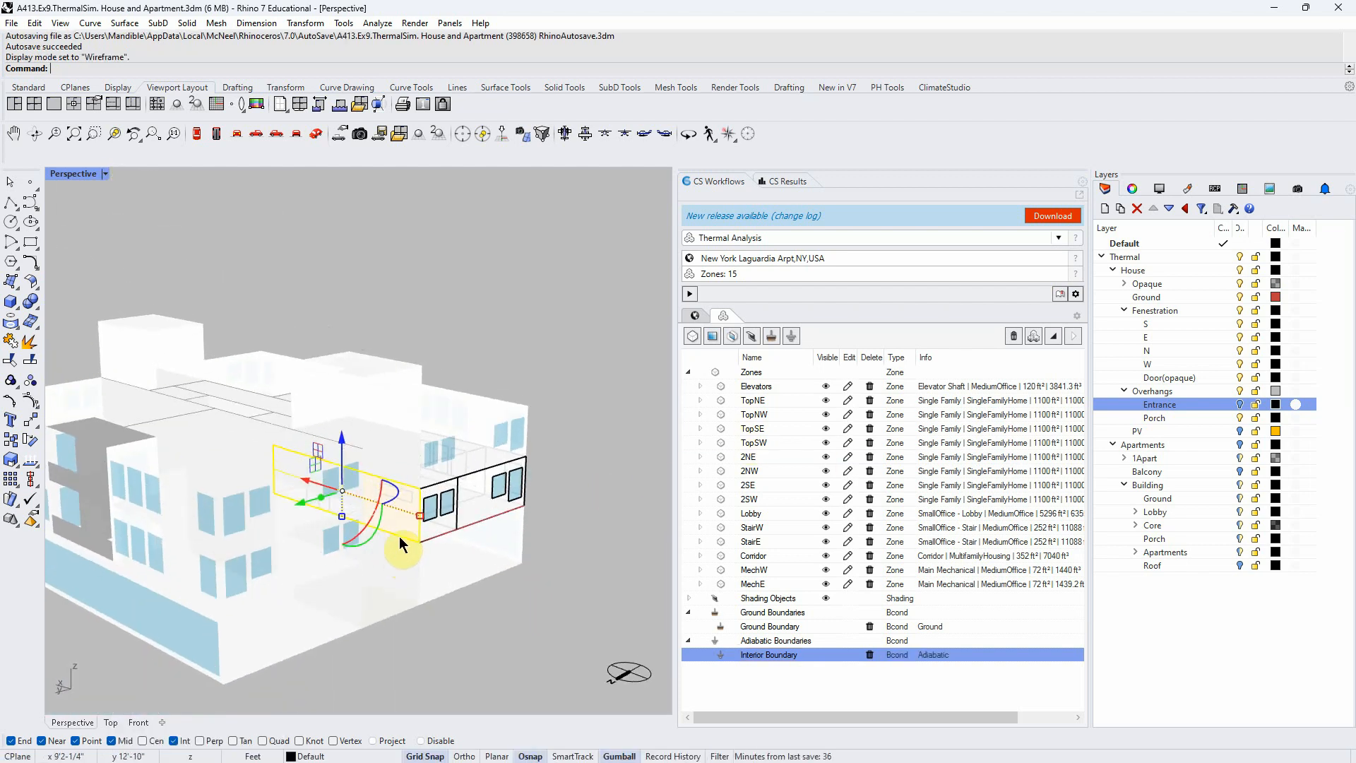
# Remove all thermal zones from Elevators through MechE from the thermal model
pyautogui.click(777, 392)
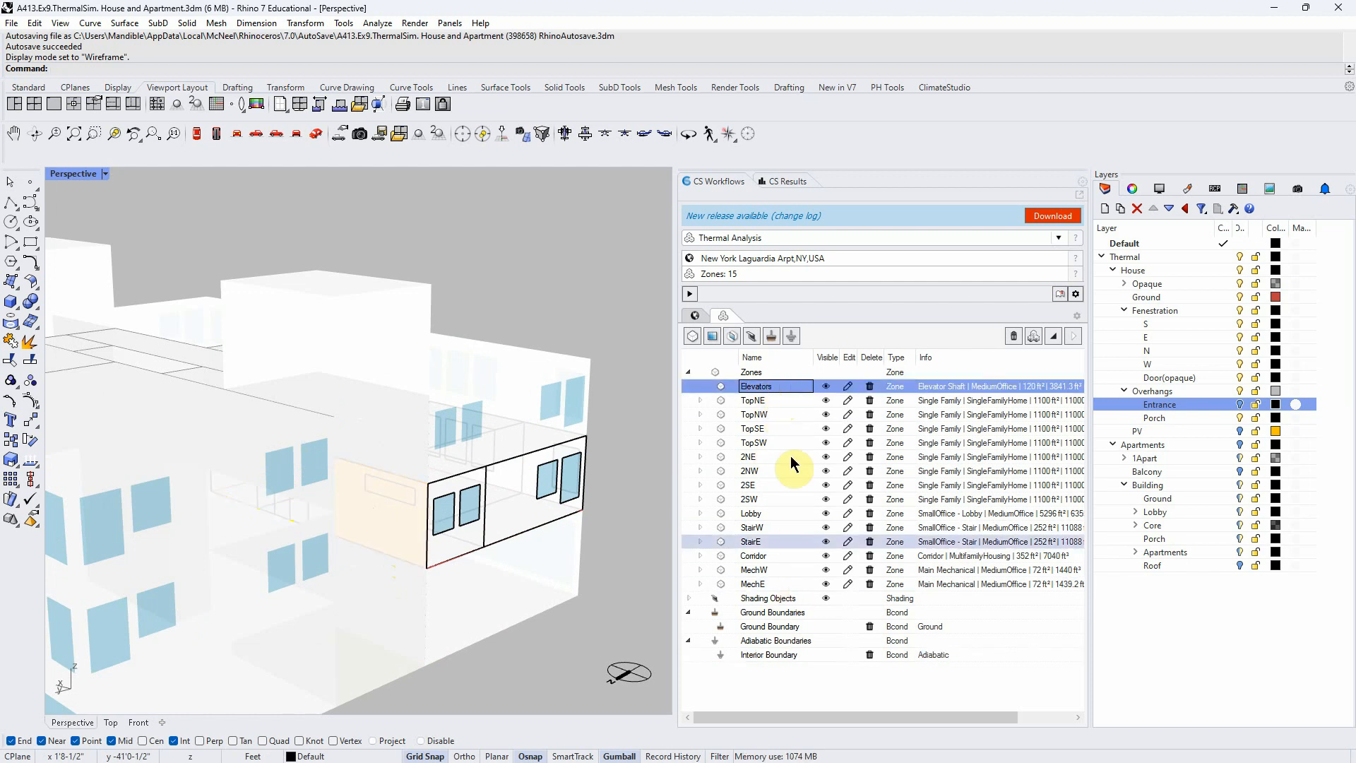
pyautogui.keyDown('shift'); pyautogui.click(789, 584); pyautogui.keyUp('shift')
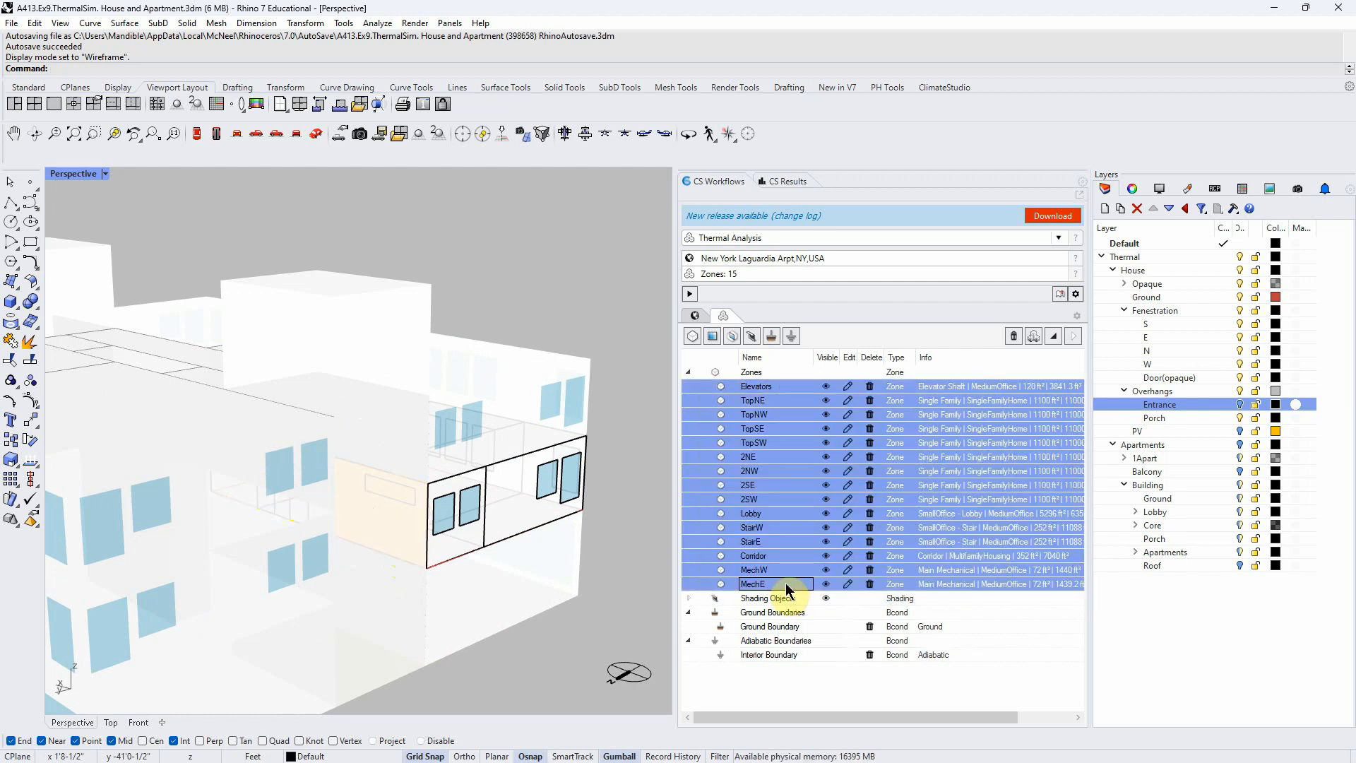
pyautogui.click(871, 388)
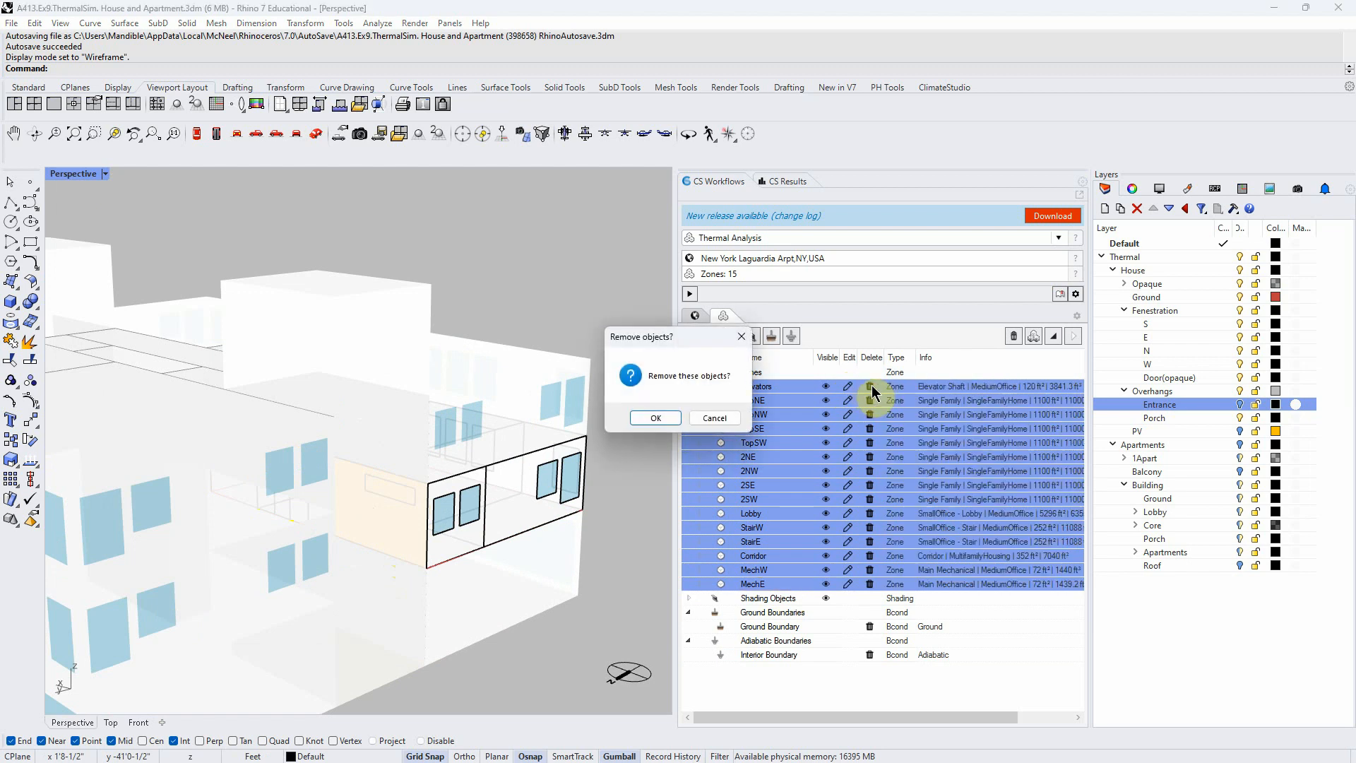
pyautogui.click(640, 421)
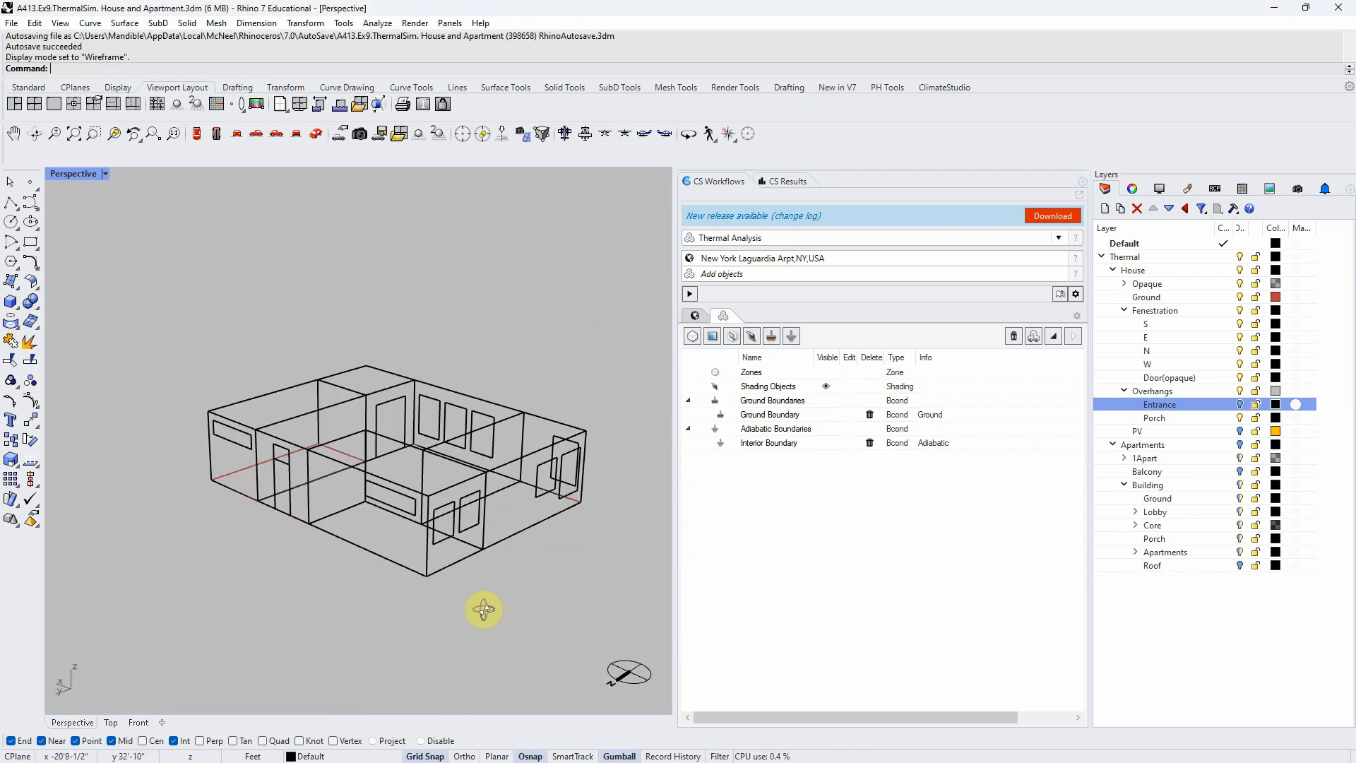
# Select the Interior Boundary entry to check its location on the apartment, then clear the selection
pyautogui.click(769, 445)
pyautogui.moveTo(589, 563); pyautogui.dragTo(466, 523, button='right')
pyautogui.click(798, 478)
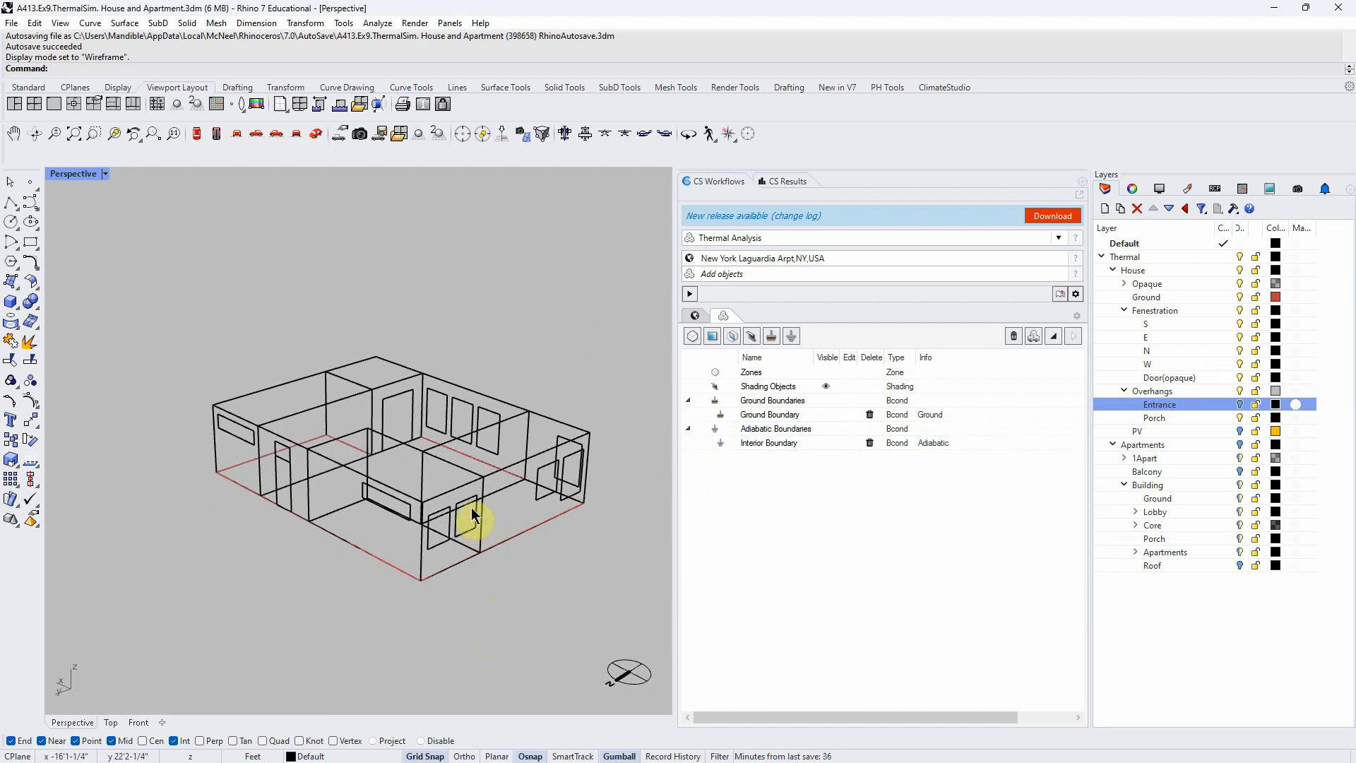
pyautogui.moveTo(449, 622); pyautogui.dragTo(405, 617, button='right')
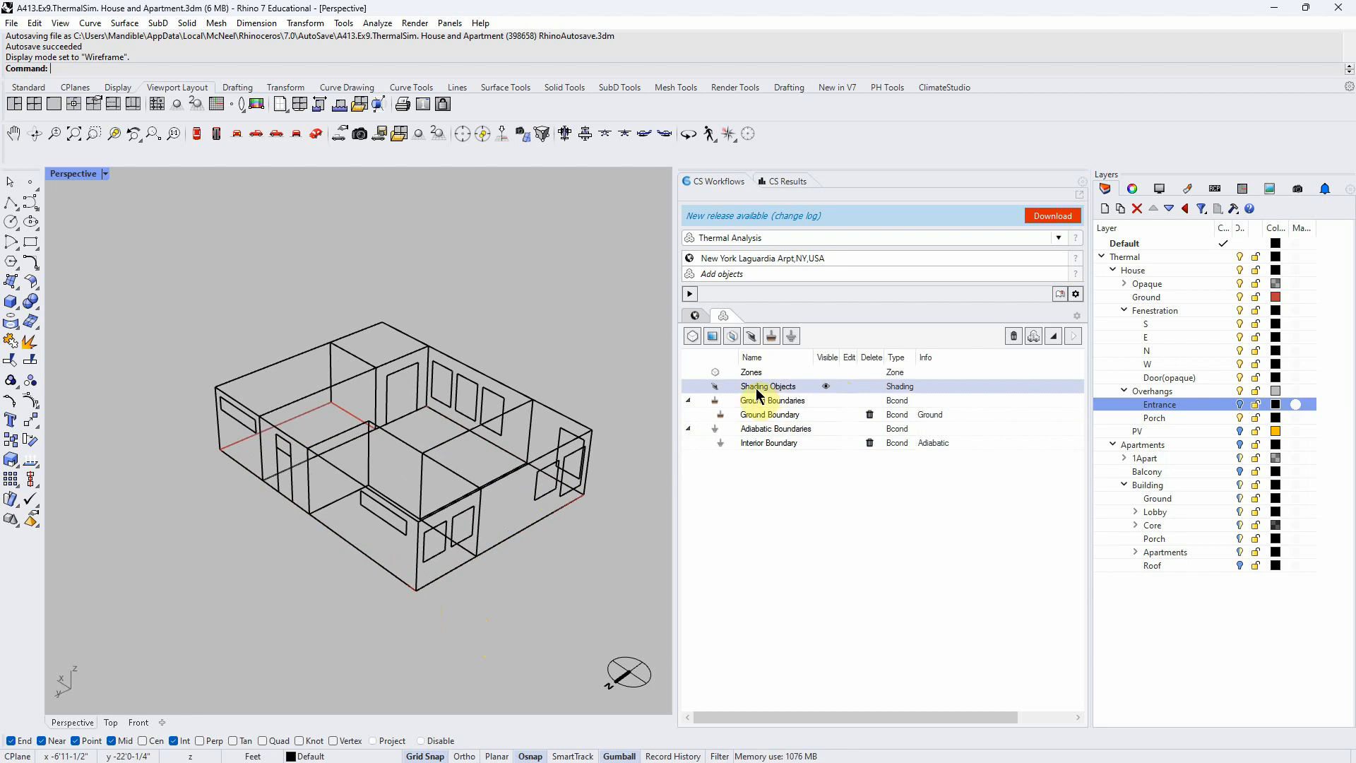
# Select the whole single apartment and add its rooms to the thermal model as zones, accepting the zone settings
pyautogui.moveTo(592, 610); pyautogui.dragTo(214, 349)
pyautogui.click(693, 336)
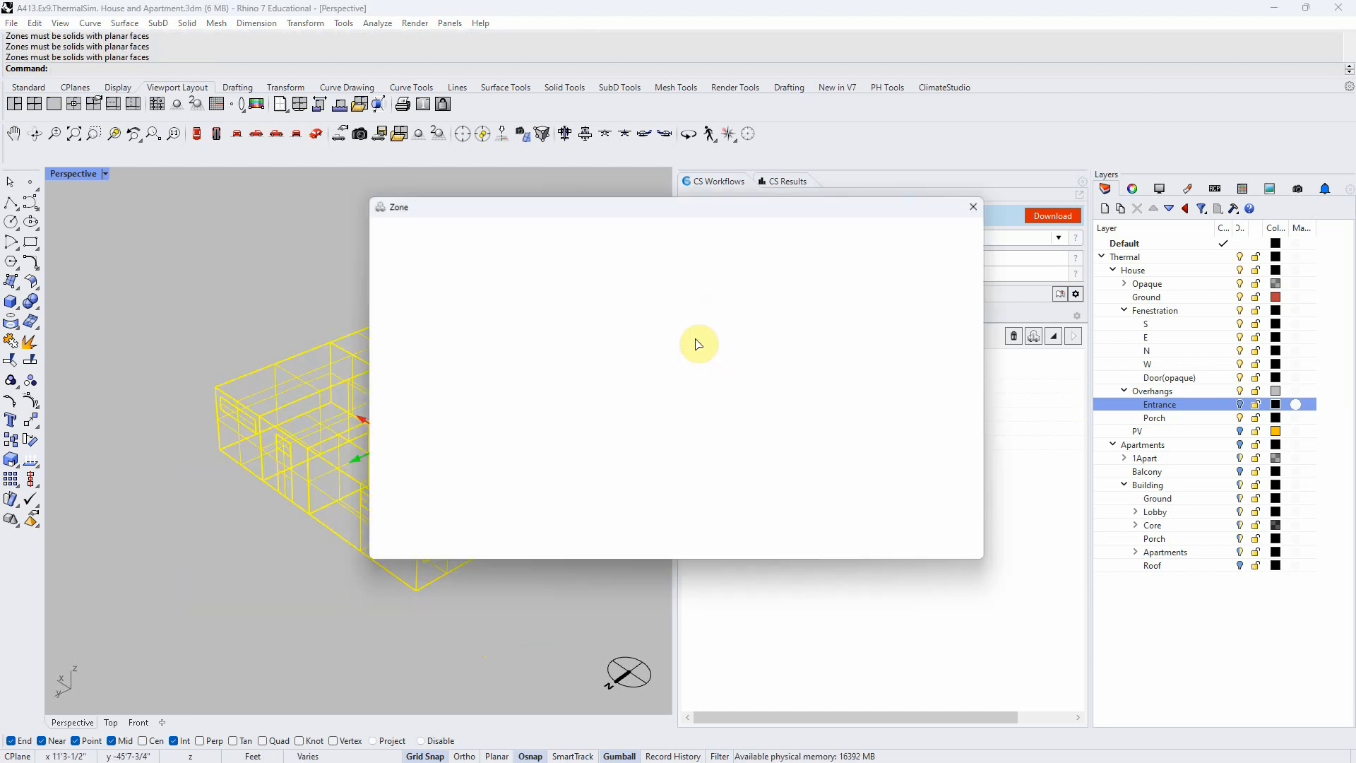
pyautogui.click(708, 550)
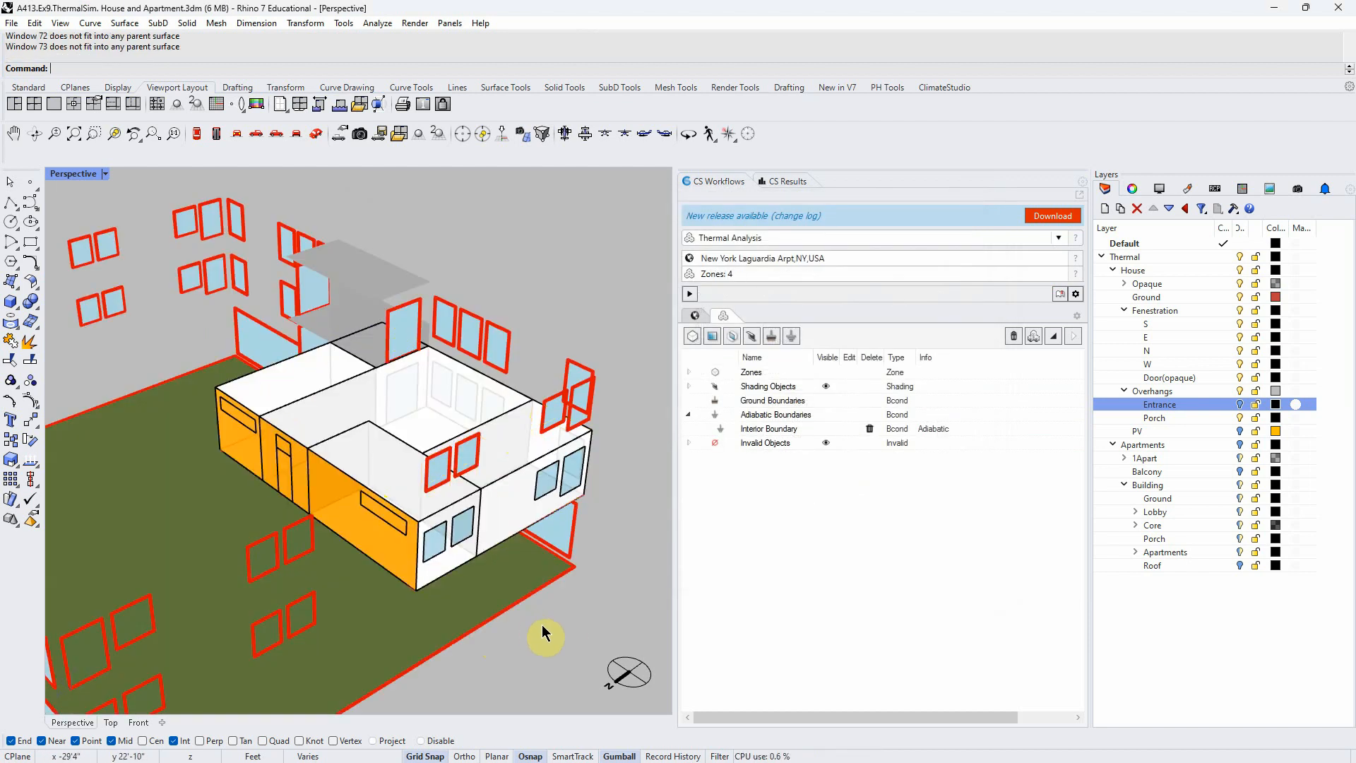
# Examine the single apartment's zones from all sides, comparing the adiabatic entrance wall with the exterior walls and the surrounding leftover windows and shading surfaces
pyautogui.moveTo(589, 606); pyautogui.dragTo(394, 575, button='right')
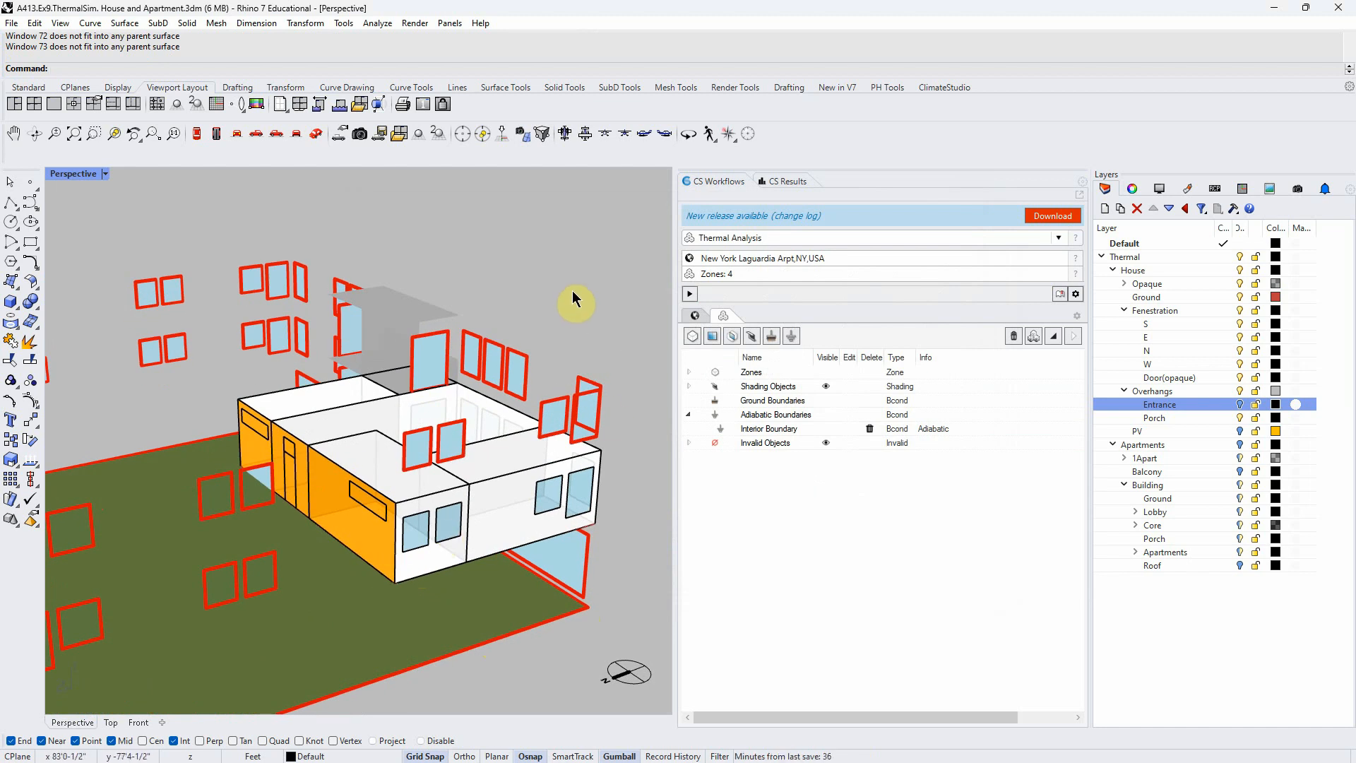
pyautogui.moveTo(508, 660); pyautogui.dragTo(403, 623, button='right')
pyautogui.scroll(5, 368, 542)
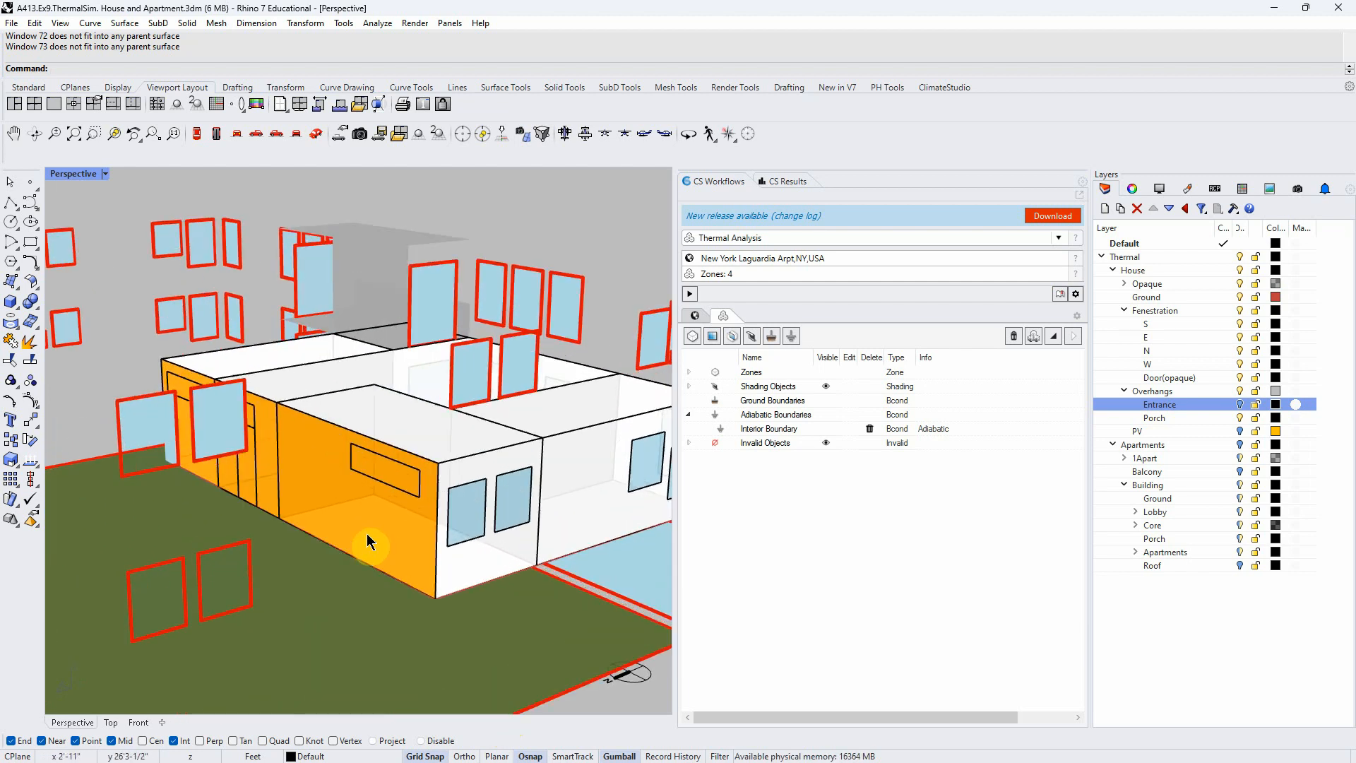
pyautogui.moveTo(436, 499); pyautogui.dragTo(492, 475, button='right')
pyautogui.moveTo(256, 629); pyautogui.dragTo(480, 581, button='right')
pyautogui.scroll(-5, 243, 604)
pyautogui.scroll(5, 521, 671)
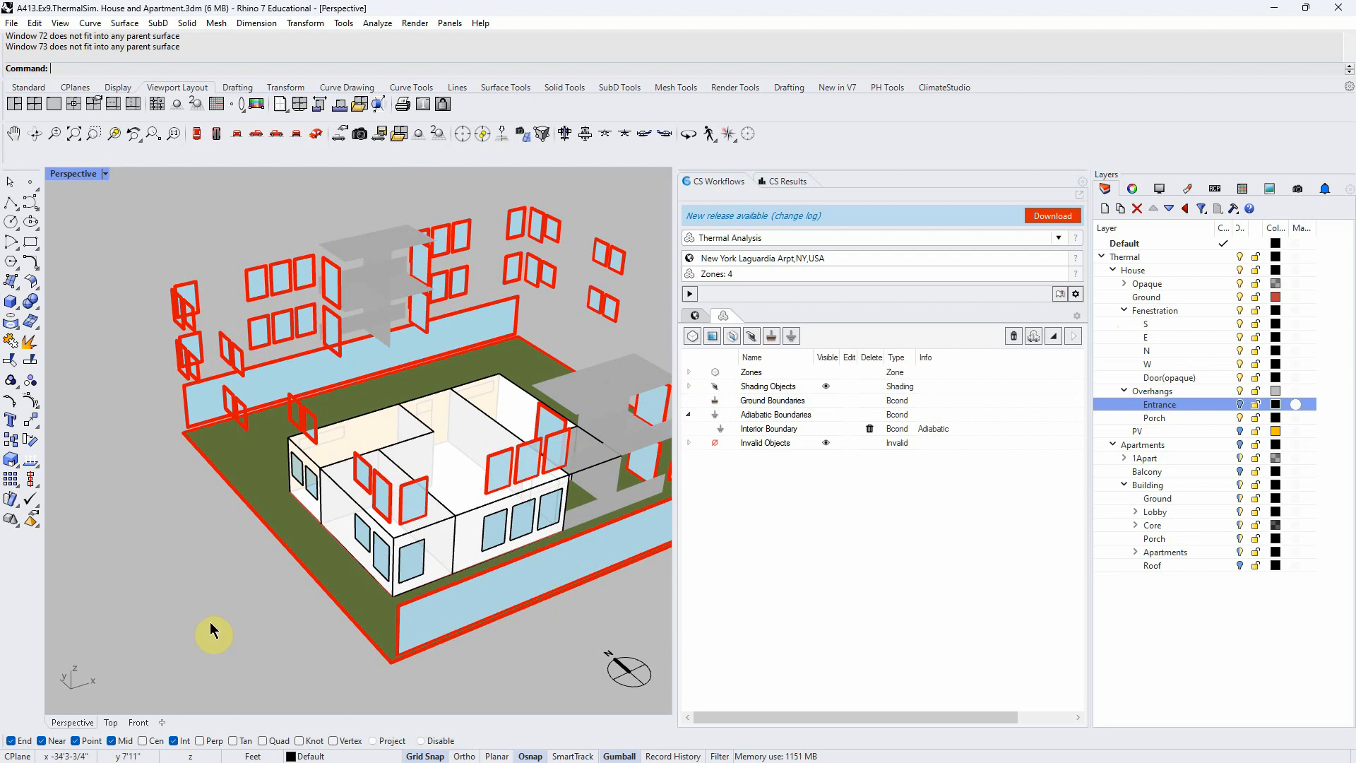
pyautogui.scroll(-2, 136, 555)
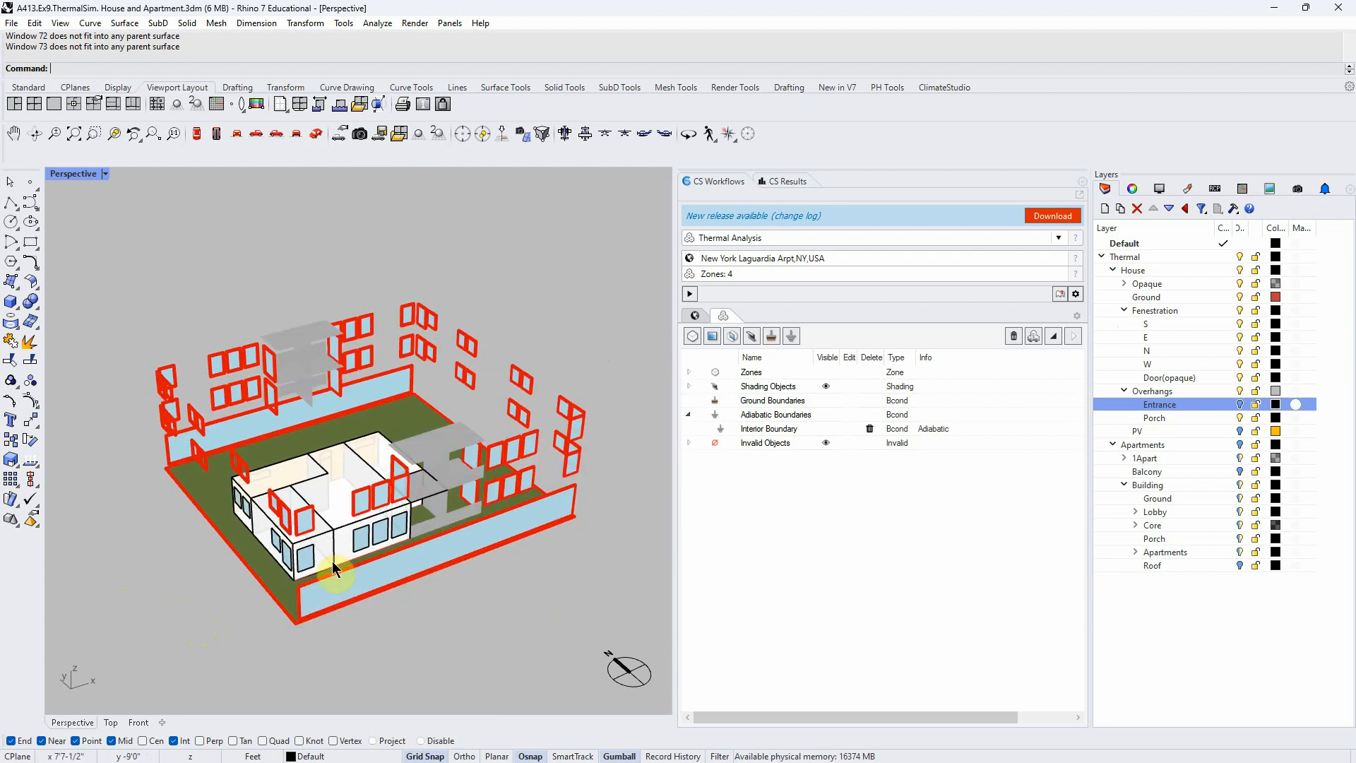
pyautogui.moveTo(454, 639); pyautogui.dragTo(198, 659, button='right')
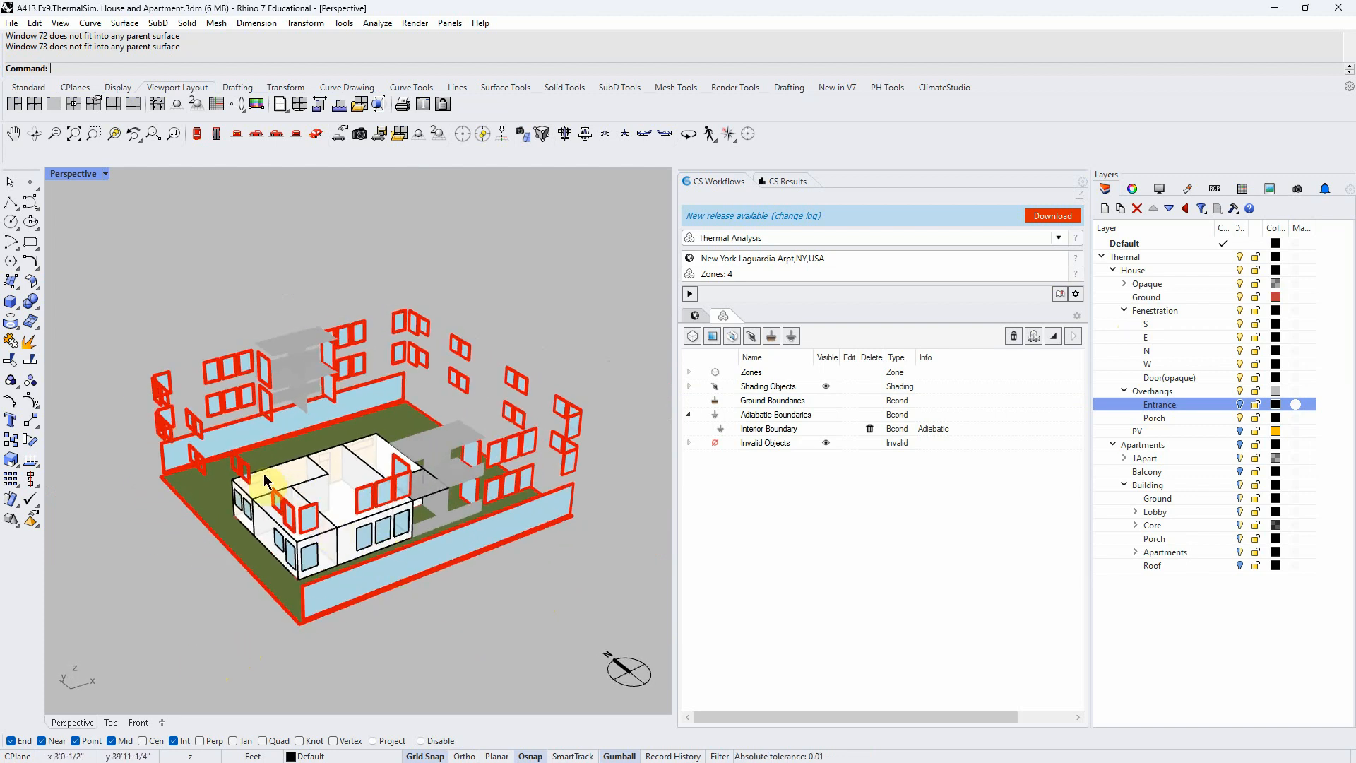
pyautogui.scroll(3, 288, 485)
pyautogui.moveTo(279, 463); pyautogui.dragTo(425, 569, button='right')
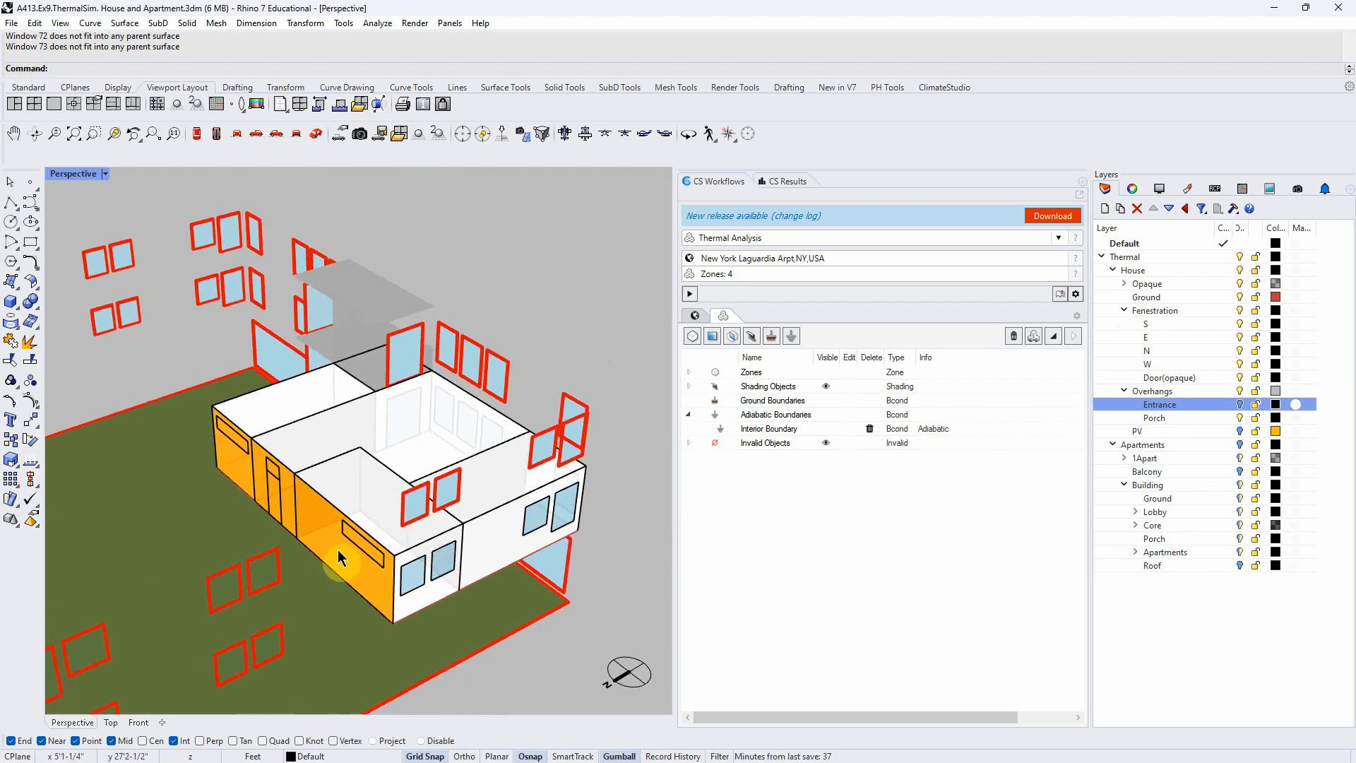
pyautogui.moveTo(340, 556); pyautogui.dragTo(354, 600, button='right')
pyautogui.scroll(-6, 272, 544)
pyautogui.scroll(1, 354, 694)
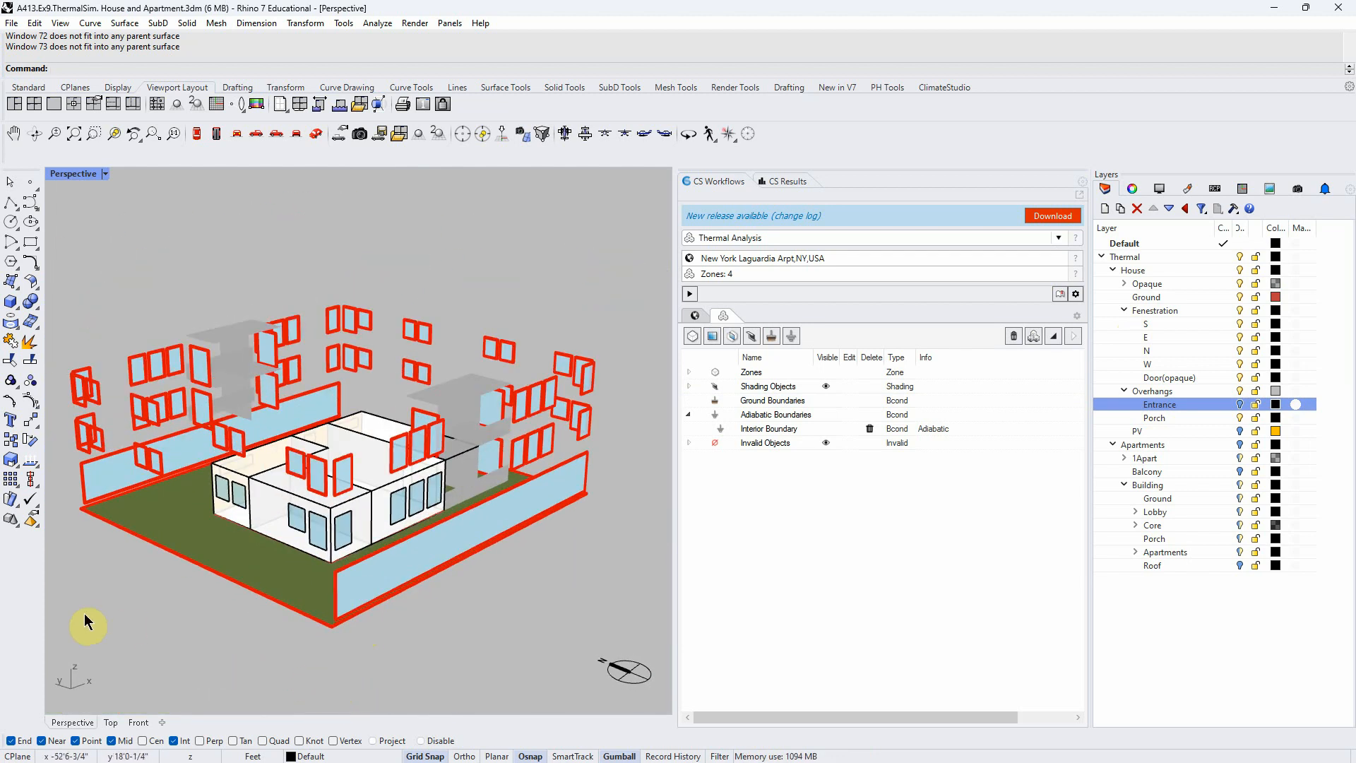